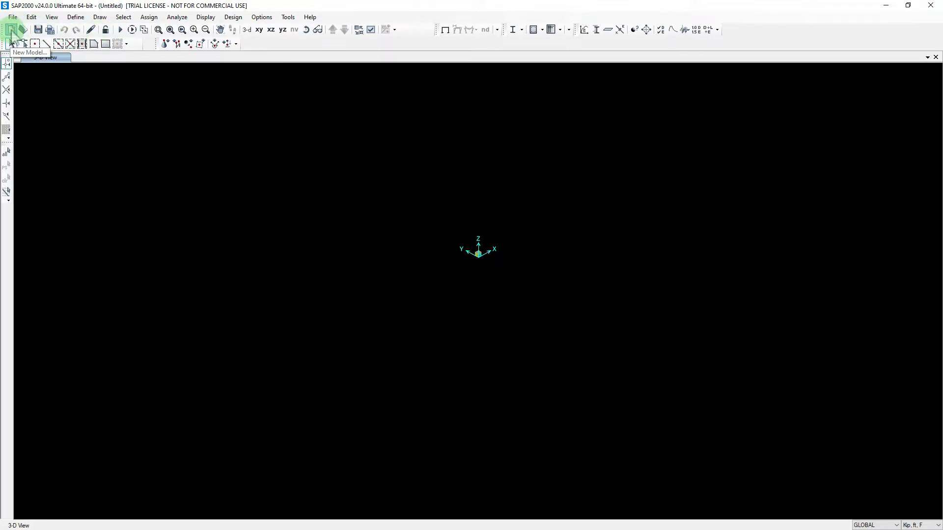
Step: Start a new blank model with the default settings, discarding the changes to the untitled model
click(10, 31)
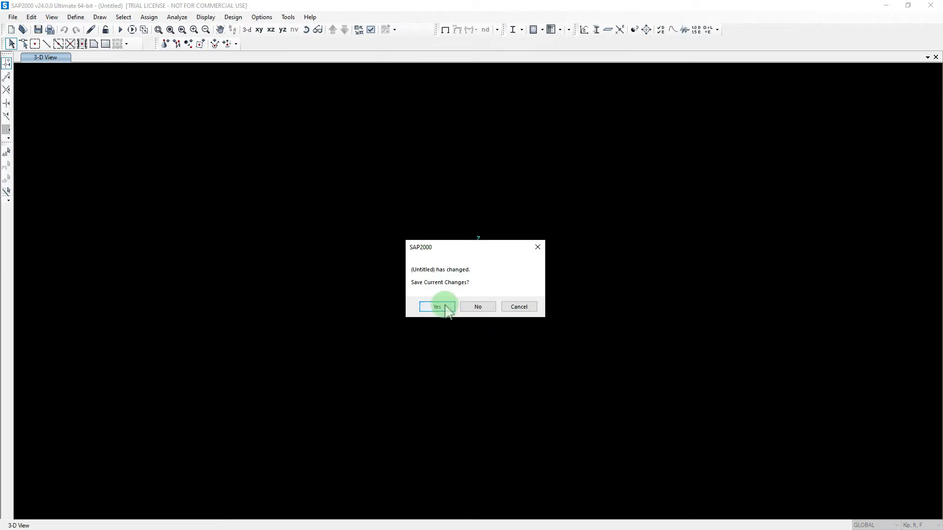
click(477, 307)
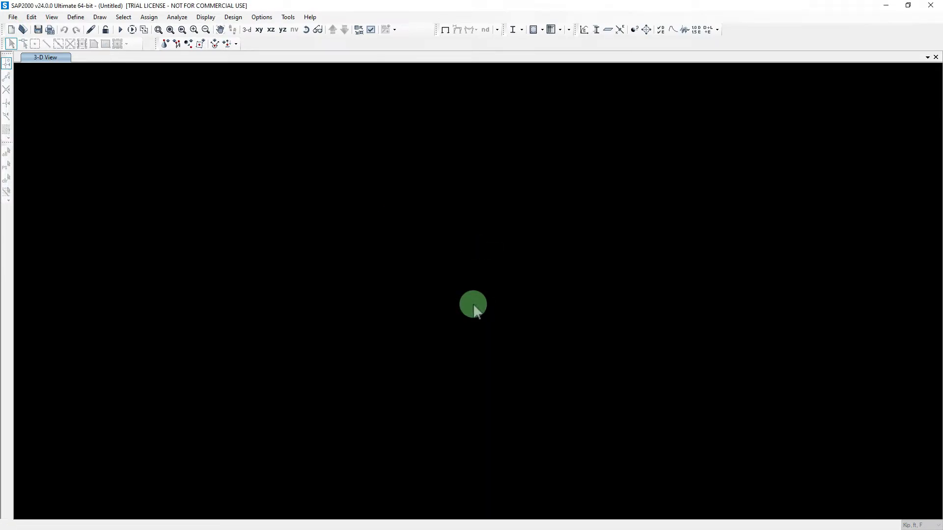
drag(391, 105, 358, 103)
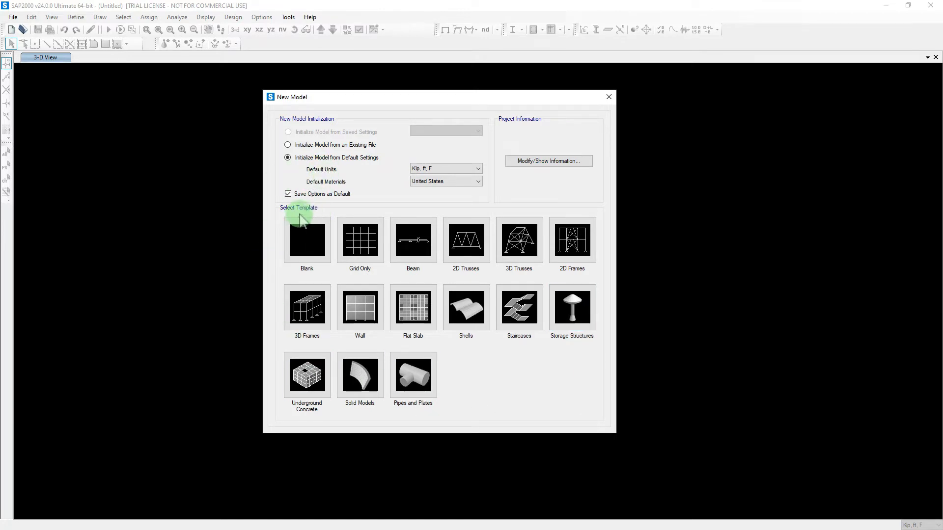
click(317, 241)
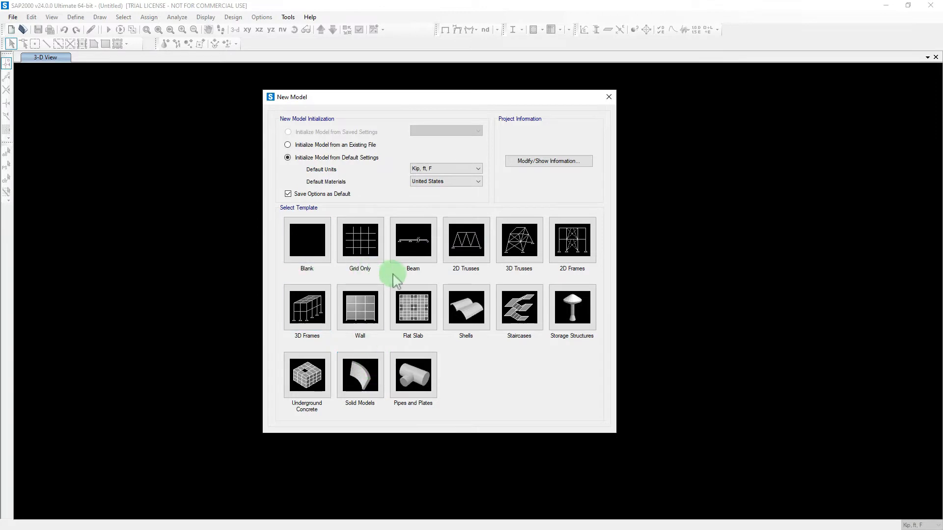
click(308, 247)
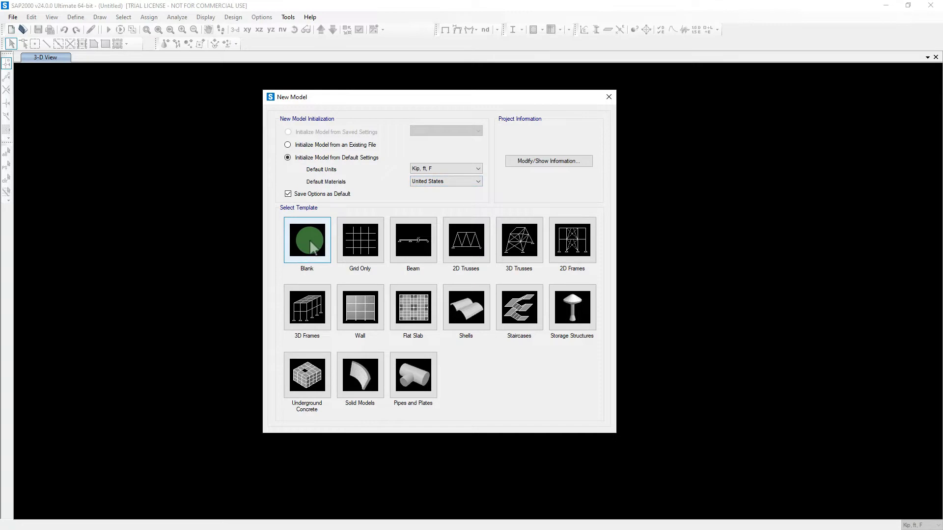
click(310, 241)
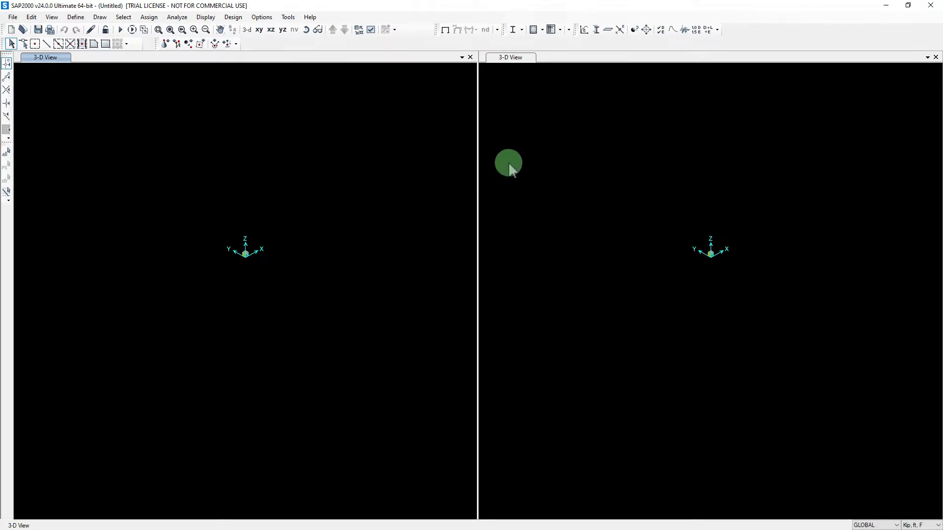
Step: Close the second 3-D view so that a single 3-D view fills the workspace
click(936, 57)
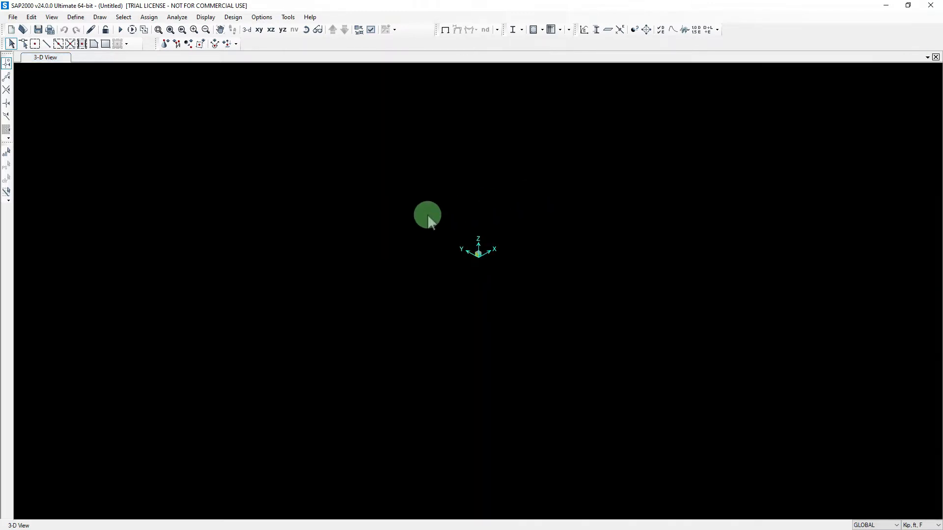
click(87, 179)
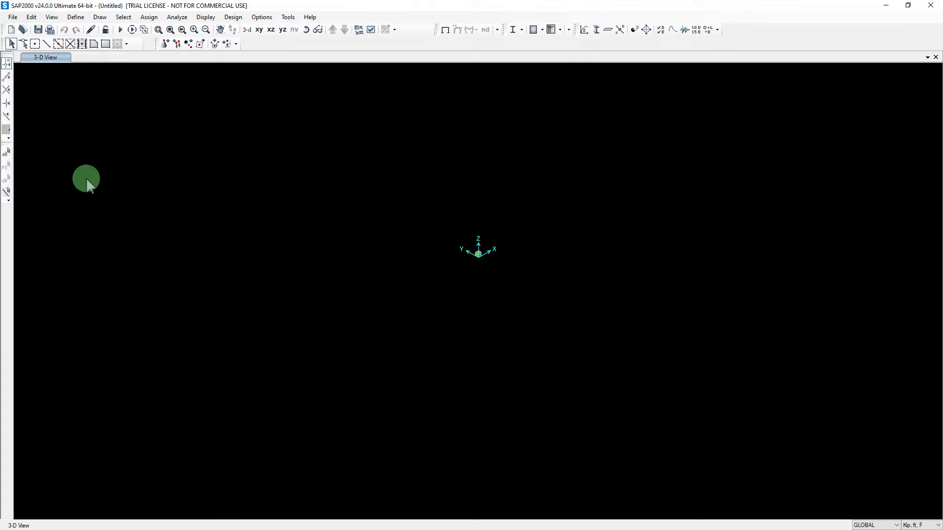
middle_drag(349, 224, 450, 273)
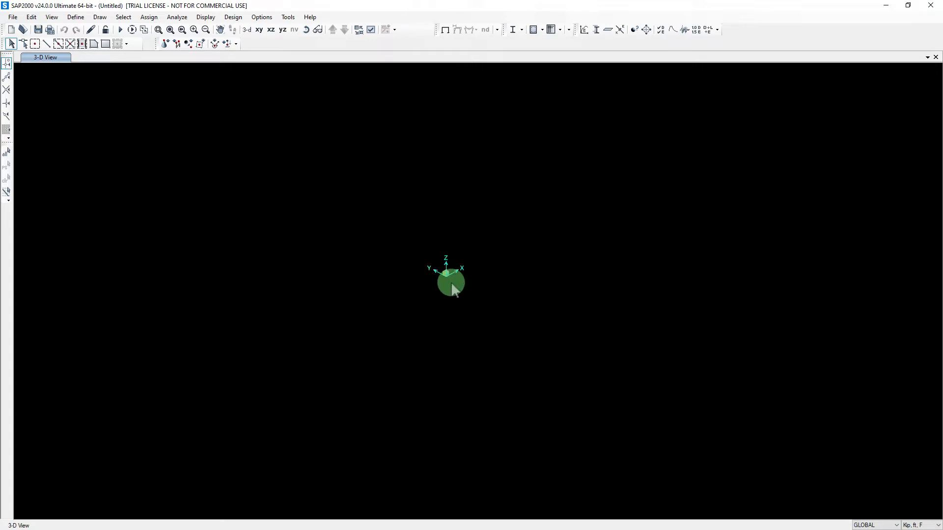
Step: Open the coordinate and grid systems and inspect the GLOBAL system's grid data without changing it
click(76, 18)
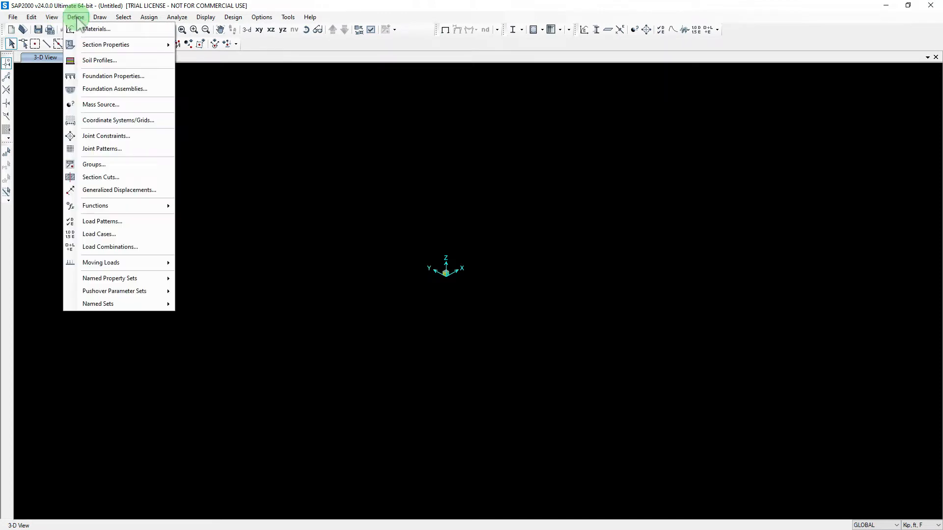
click(99, 122)
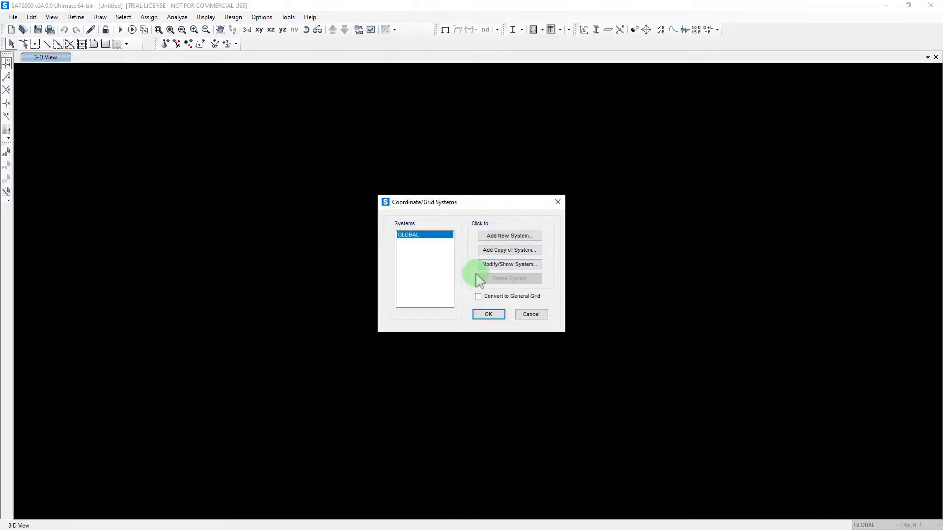
drag(423, 203, 291, 129)
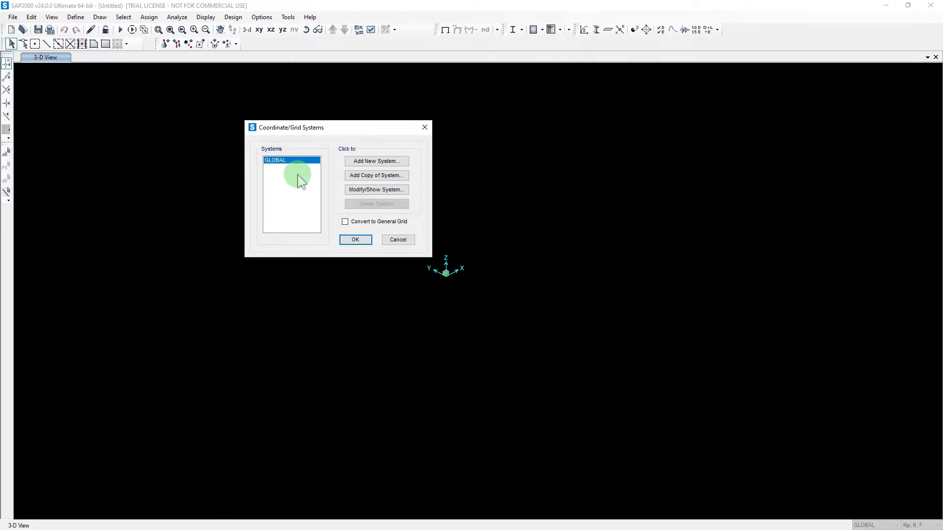
click(357, 192)
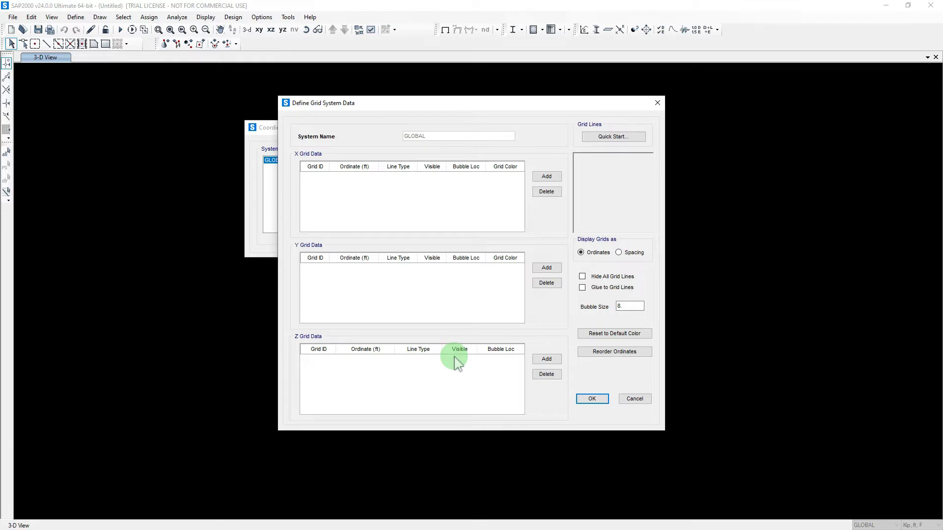
click(637, 402)
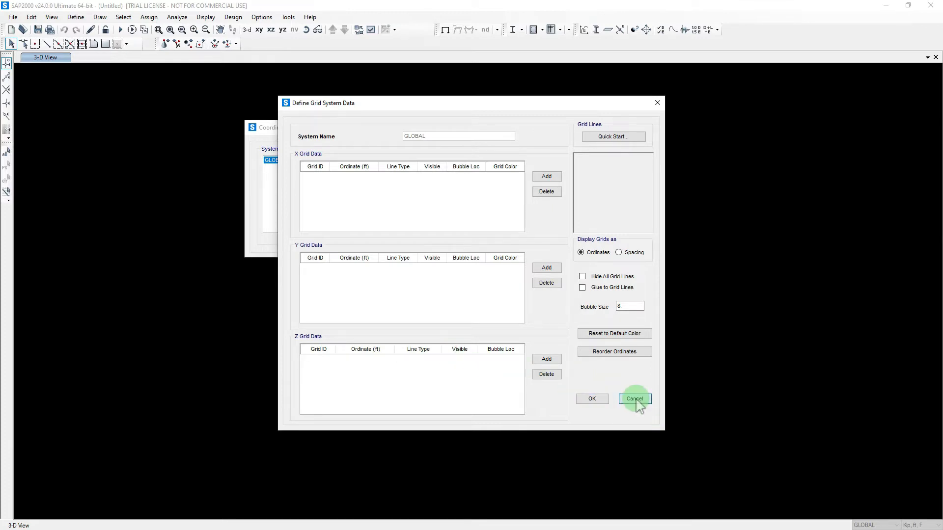
Step: Add a new 3D coordinate system at the default origin, named with the author's first name in possessive form followed by GRID
click(376, 162)
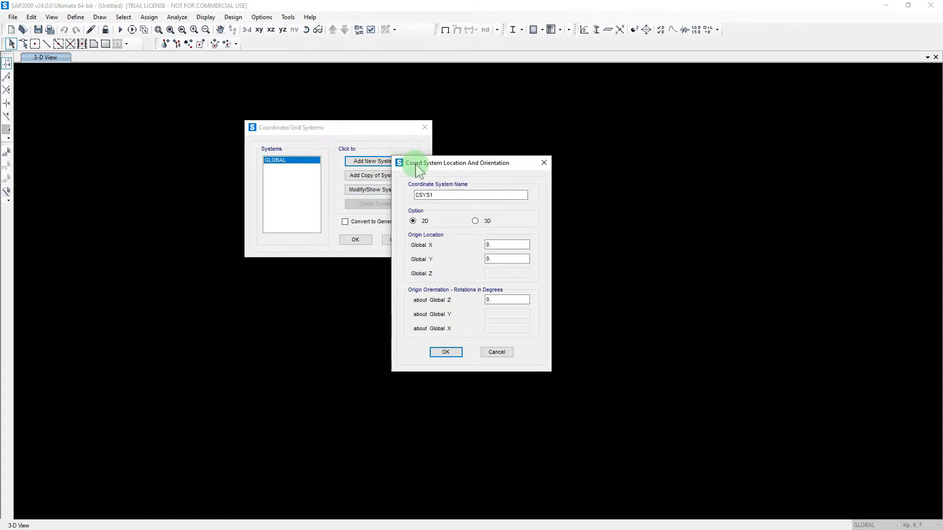
drag(410, 164, 497, 133)
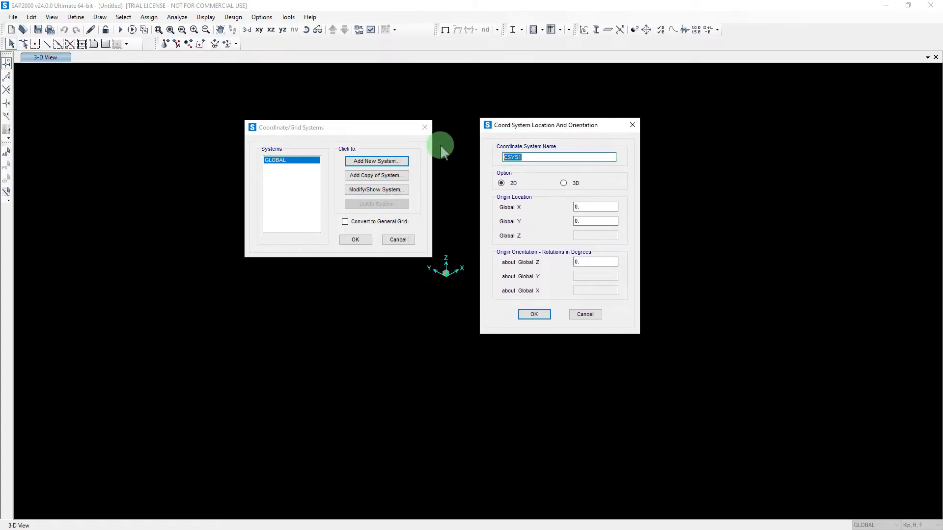
text(IEO)
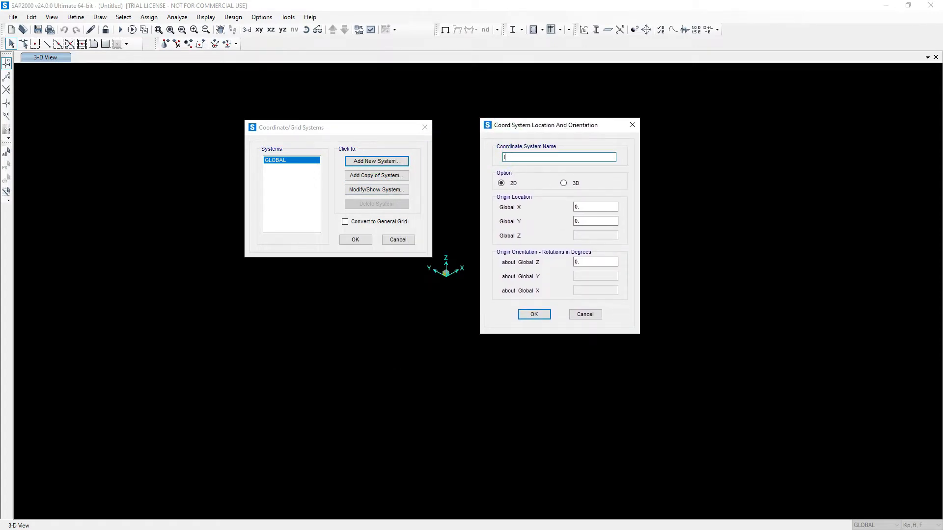
key(BackSpace)
key(BackSpace)
key(BackSpace)
text(LEO'S GRID)
click(564, 183)
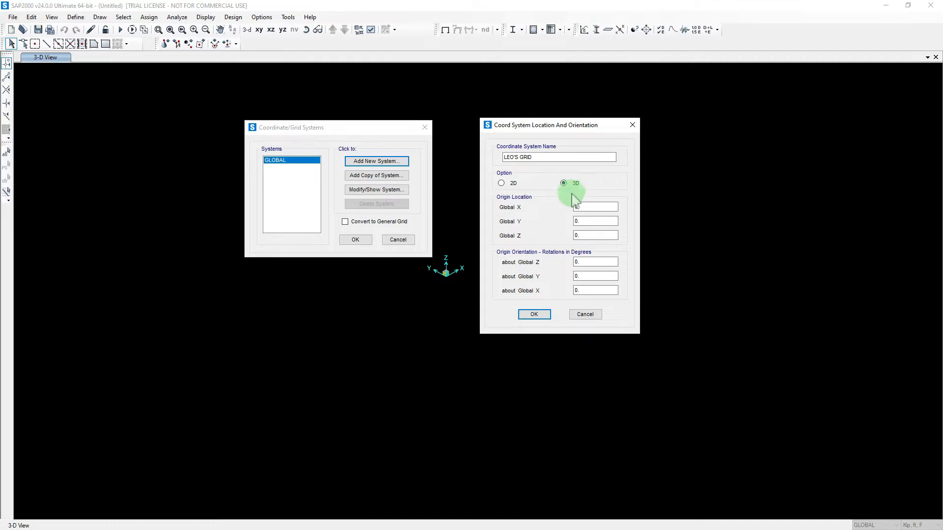
click(585, 207)
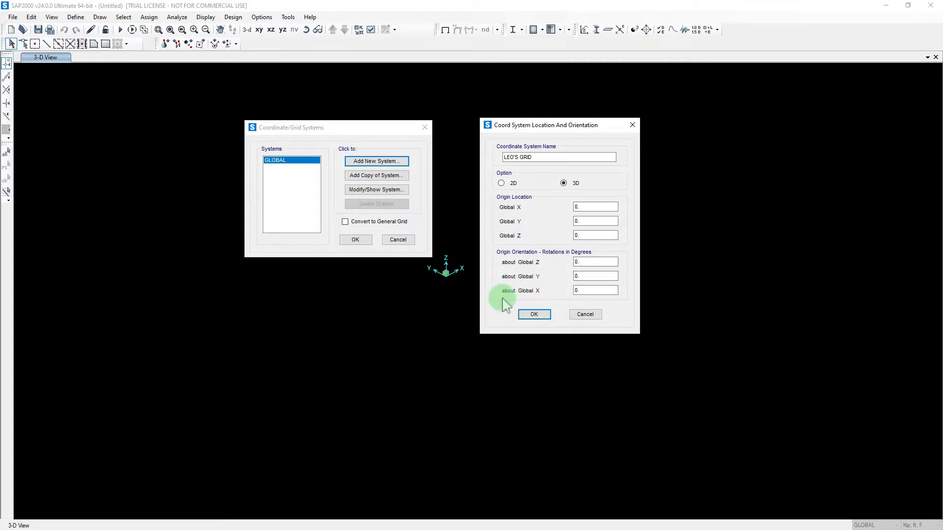
click(534, 315)
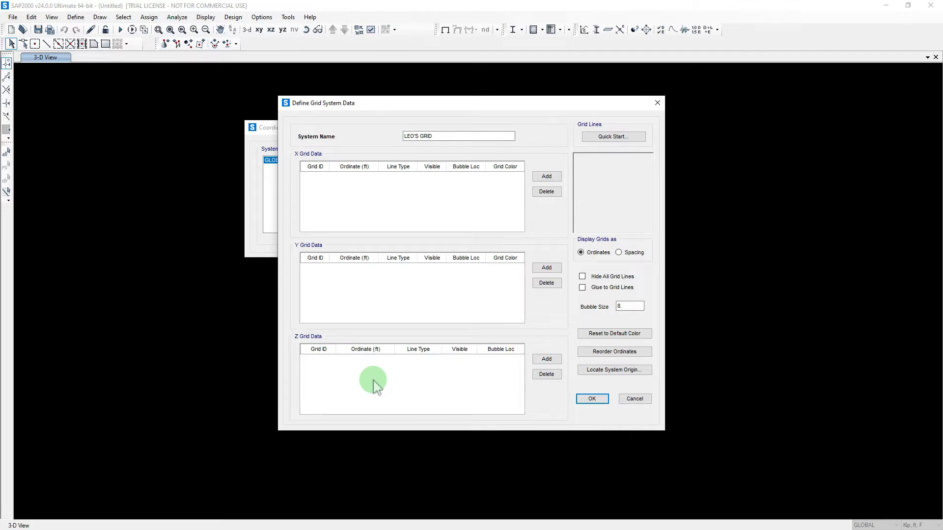
Step: Add X grid lines 1 and 2 to the new system, with line 2 at an ordinate of 5 ft
click(549, 178)
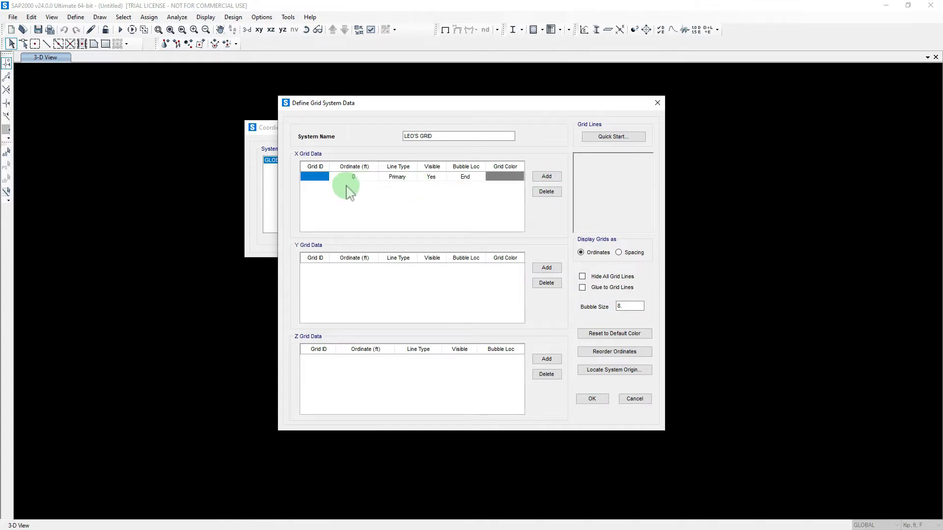
text(1)
click(540, 192)
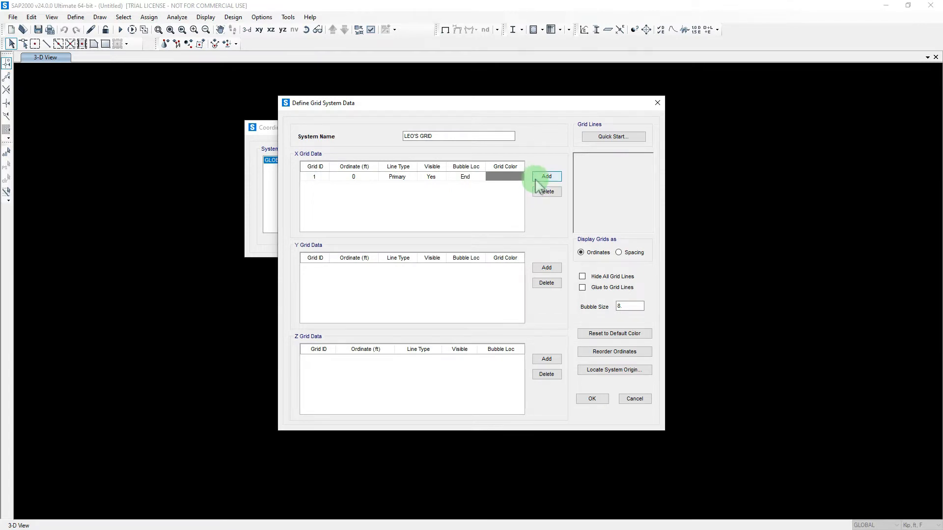
click(544, 179)
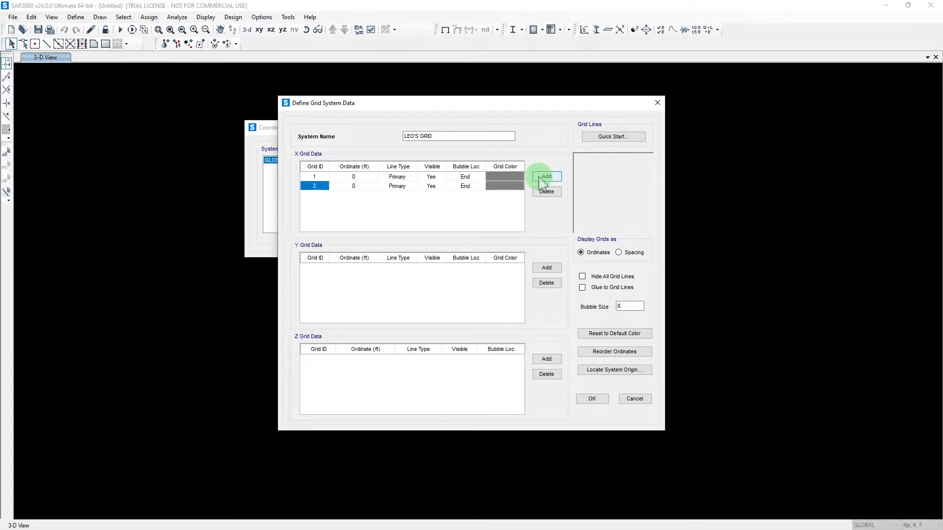
click(375, 190)
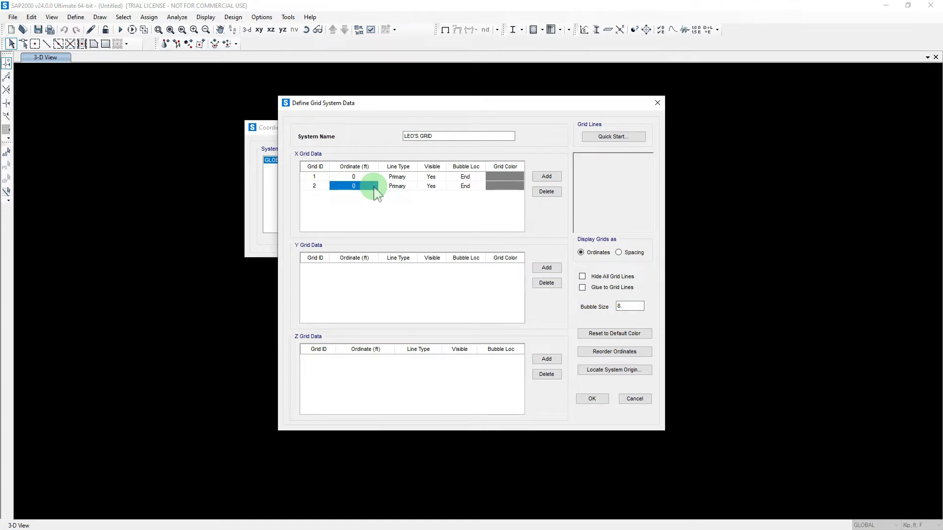
text(5)
Step: Add two Y grid lines with the IDs A and B
click(547, 268)
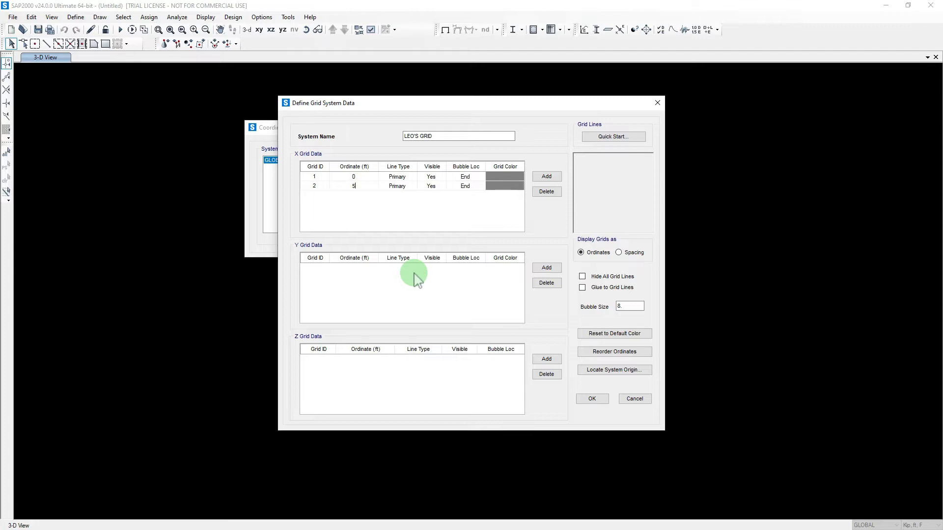
click(547, 267)
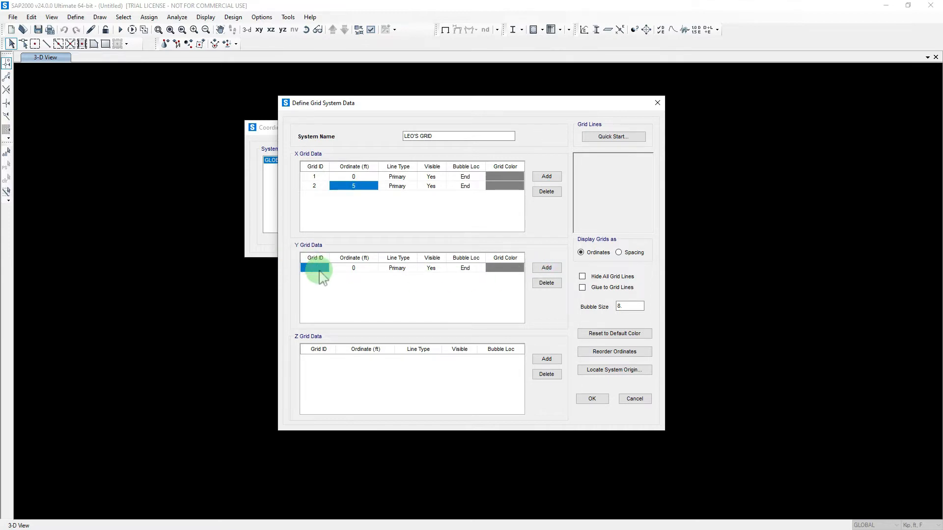
text(A)
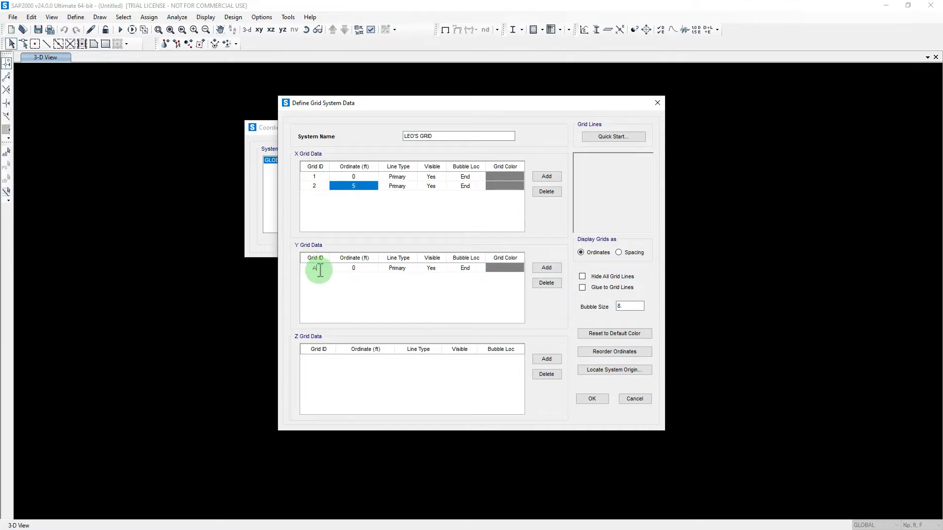
click(537, 271)
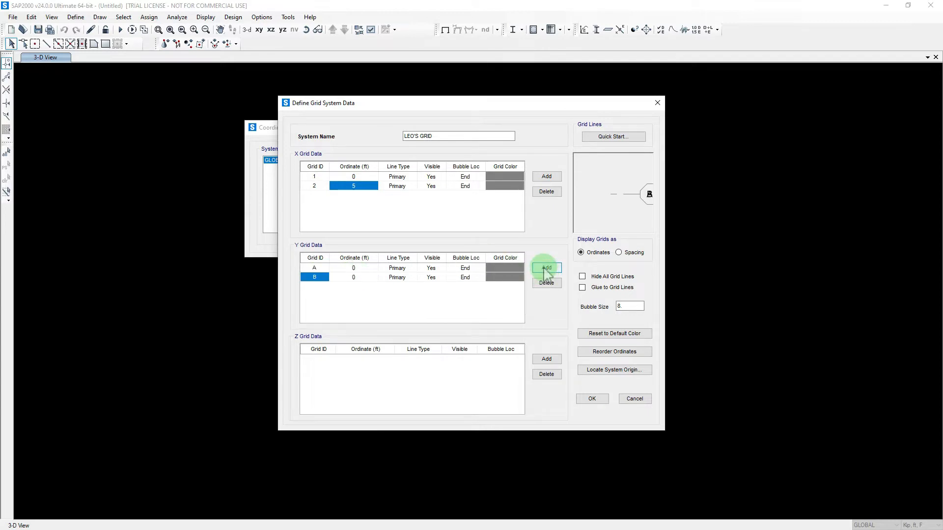
click(364, 278)
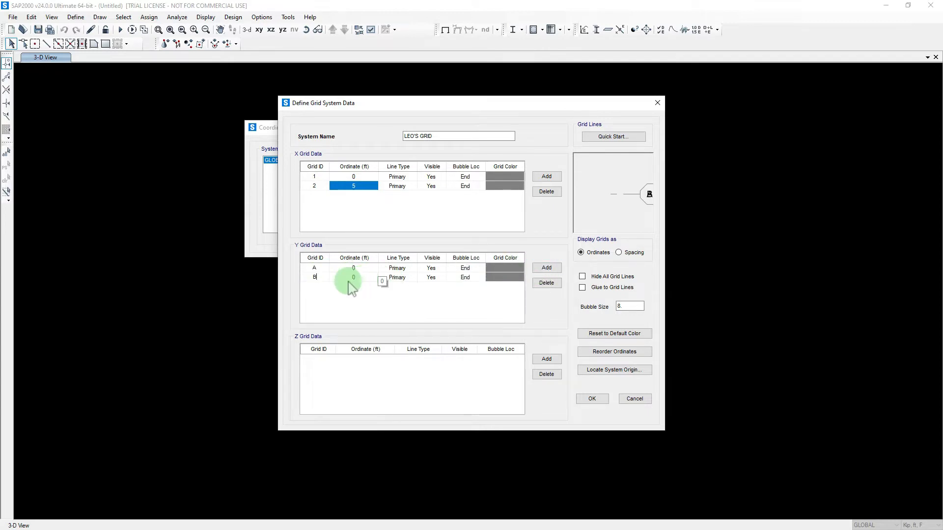
Step: Add two Z grid lines to the new grid system and set the second line's ordinate to 12 ft
click(547, 360)
click(318, 360)
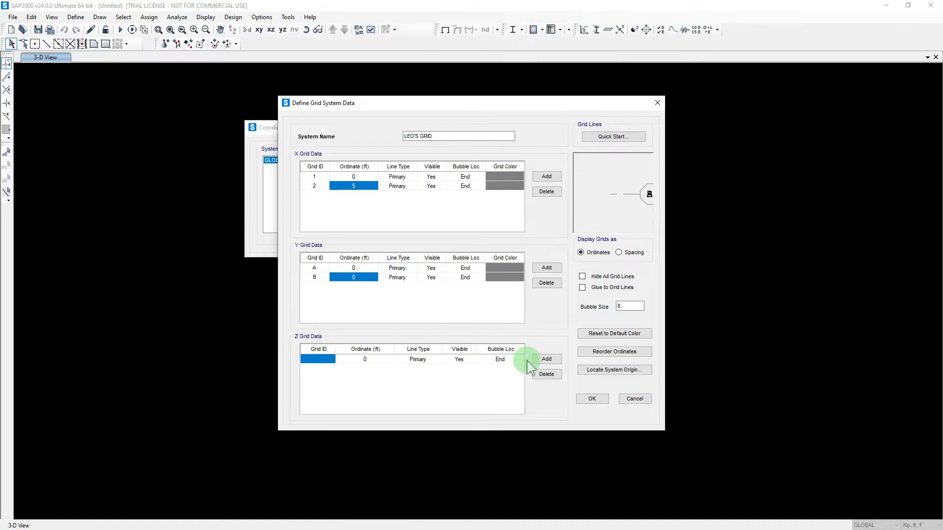
click(546, 362)
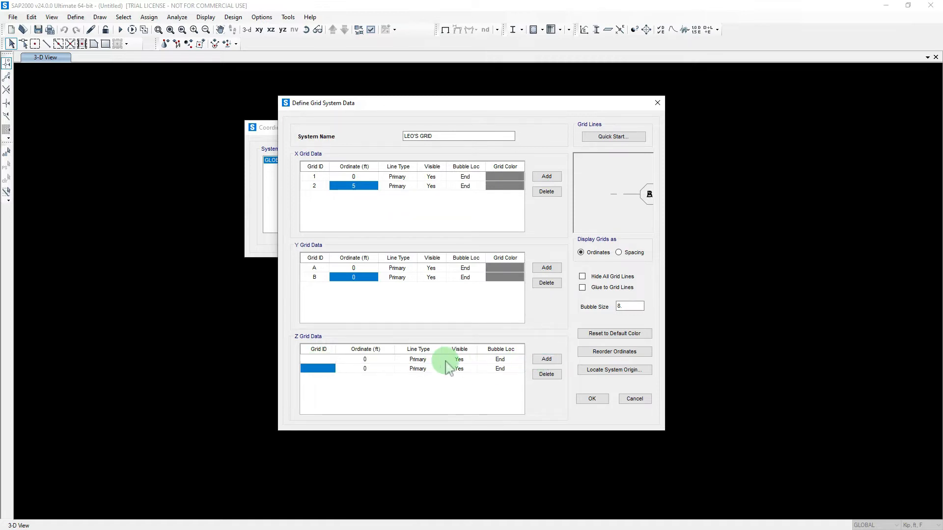
click(372, 373)
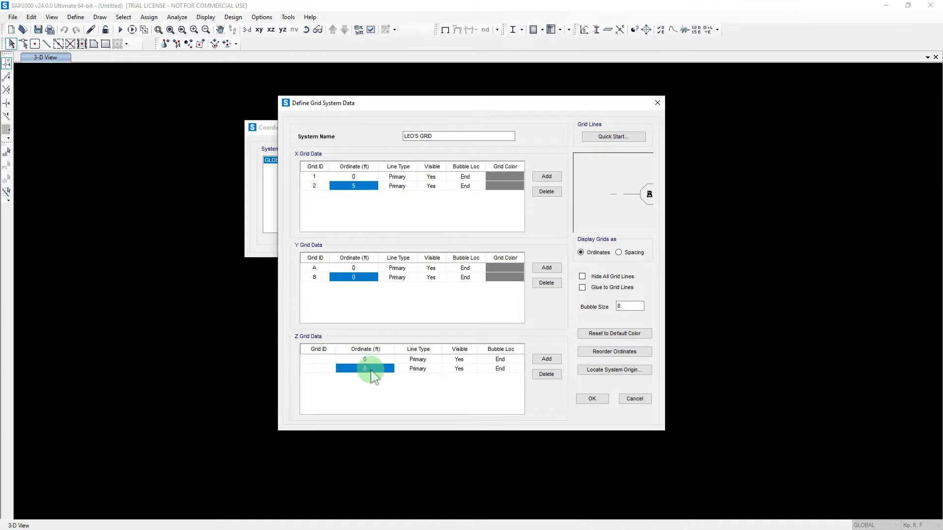
double_click(365, 369)
text(10)
click(372, 368)
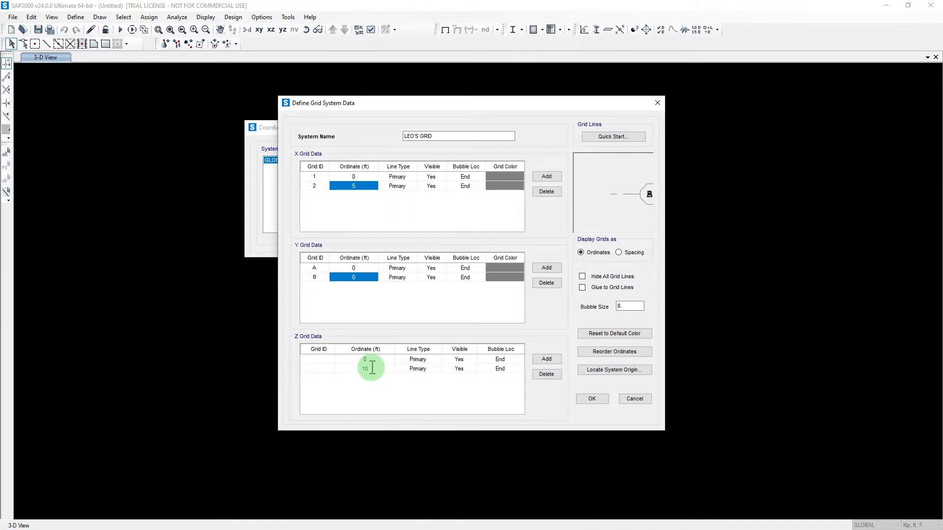
key(BackSpace)
text(2)
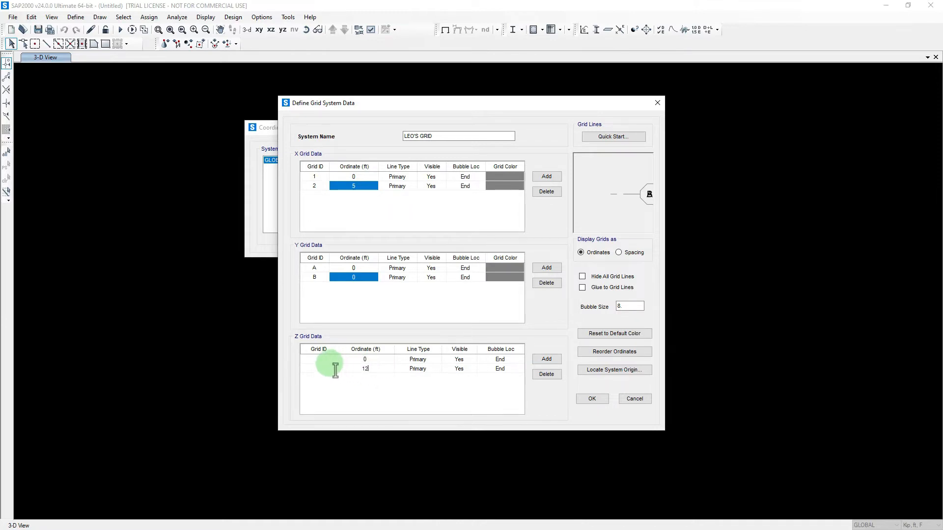
Step: Assign the grid IDs A1 and A2 to the two Z grid lines
click(323, 361)
text(A)
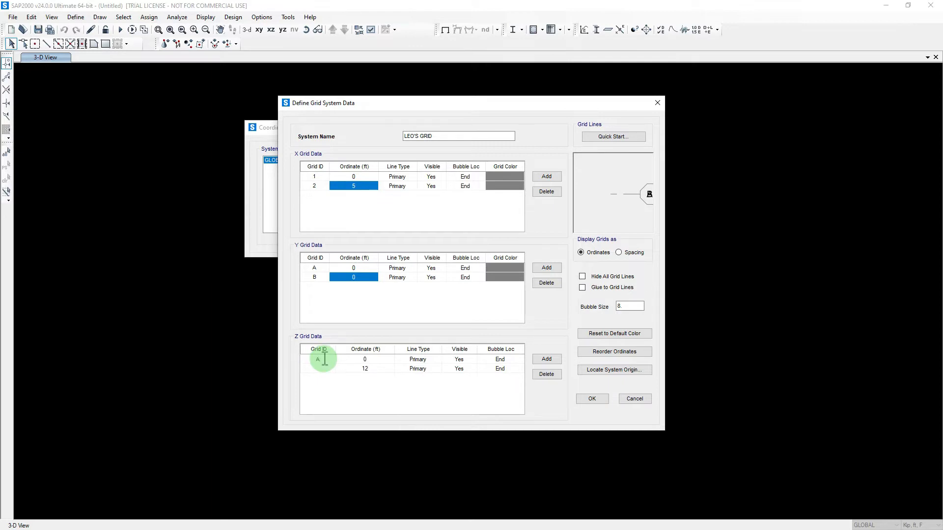
text(1)
click(327, 369)
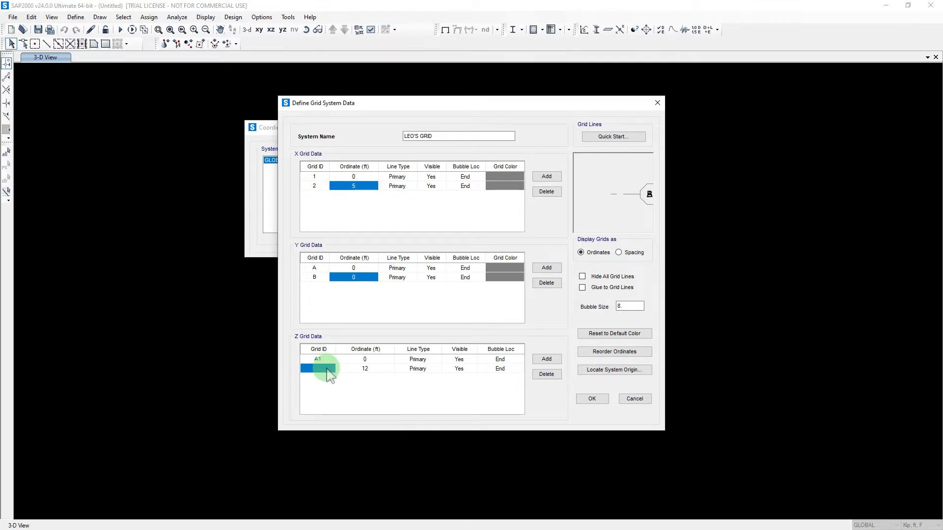
text(A2)
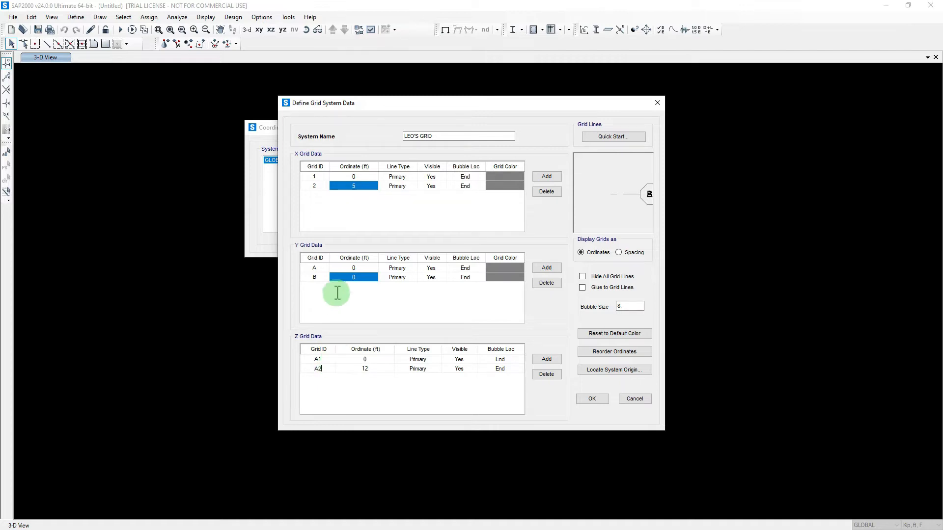
Step: Delete Y grid line B and X grid line 2 from the grid system
click(316, 278)
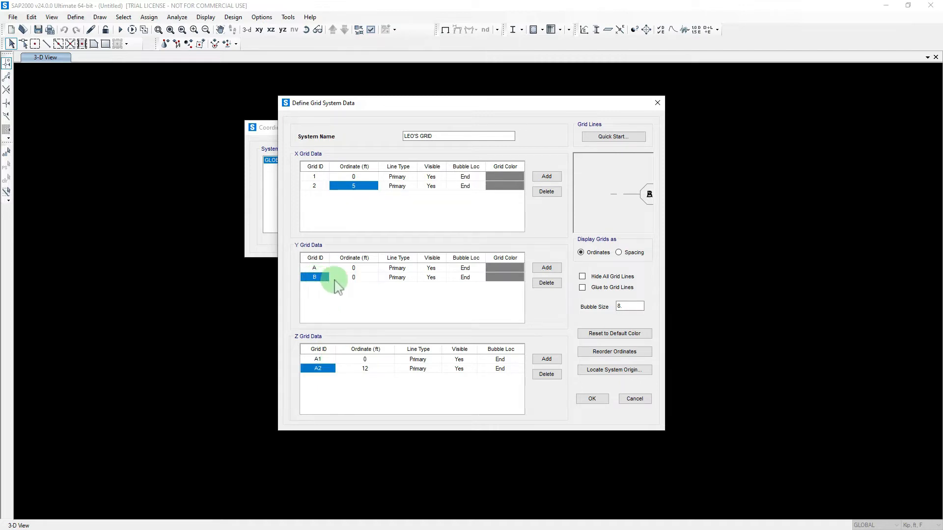
click(359, 278)
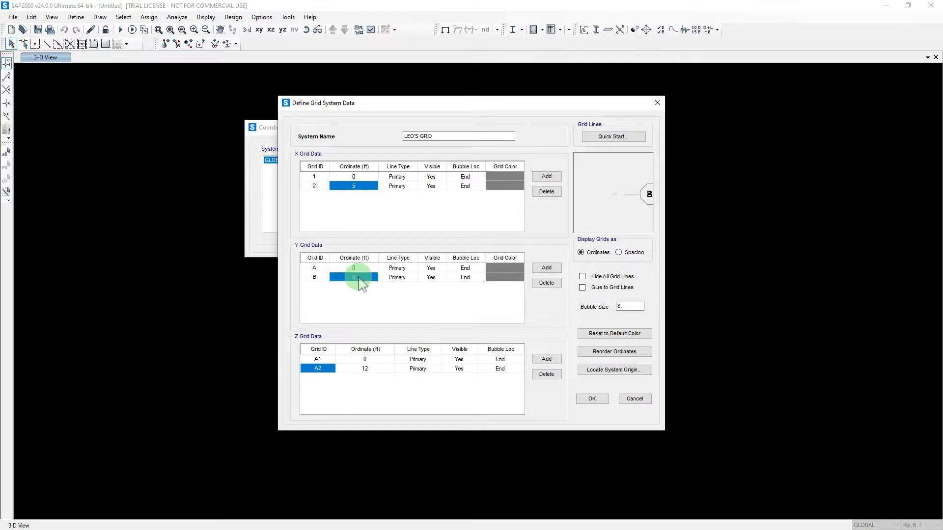
click(312, 279)
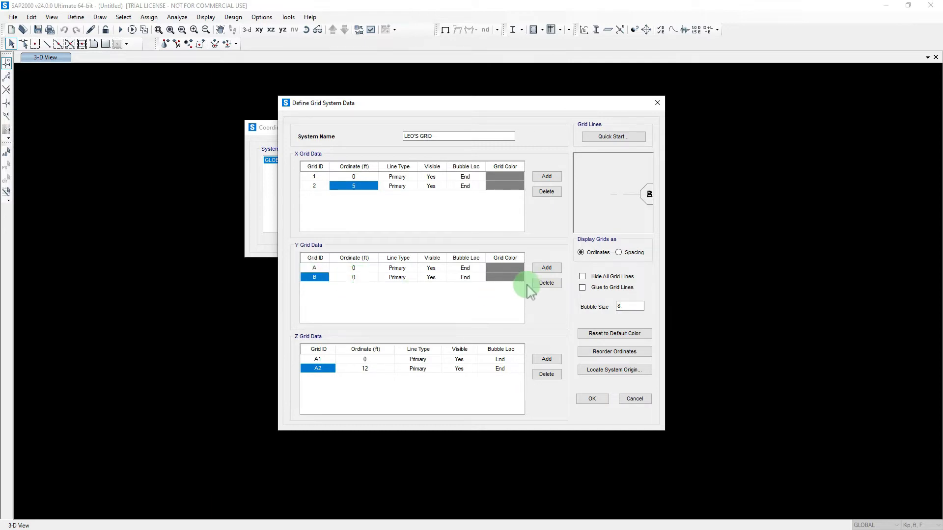
click(545, 283)
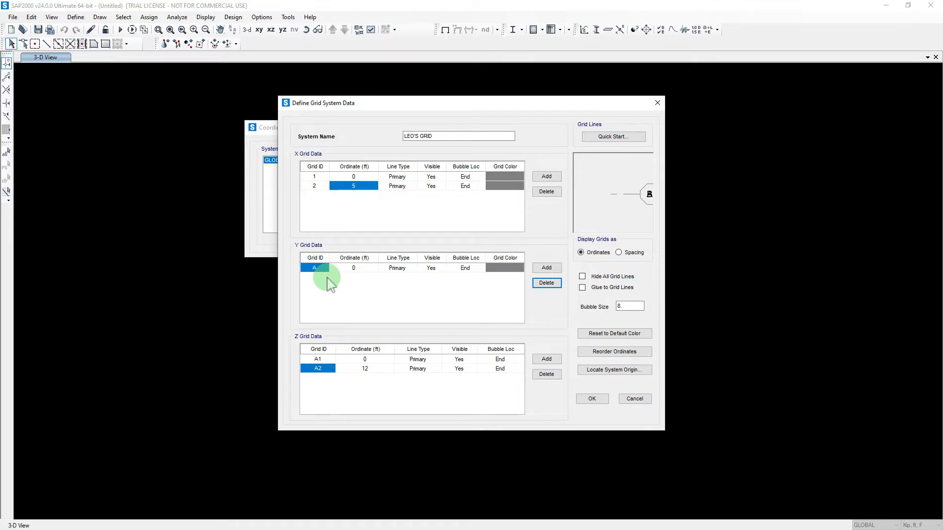
click(311, 186)
click(536, 193)
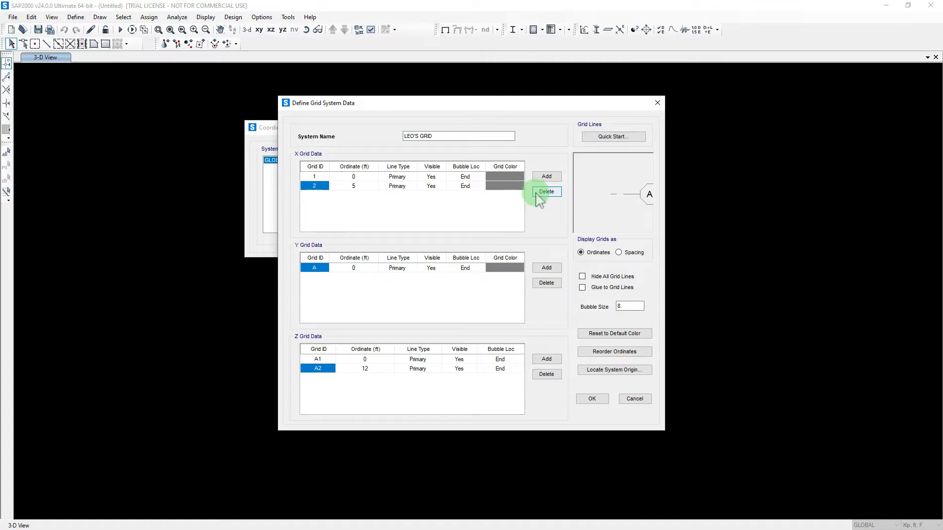
click(545, 192)
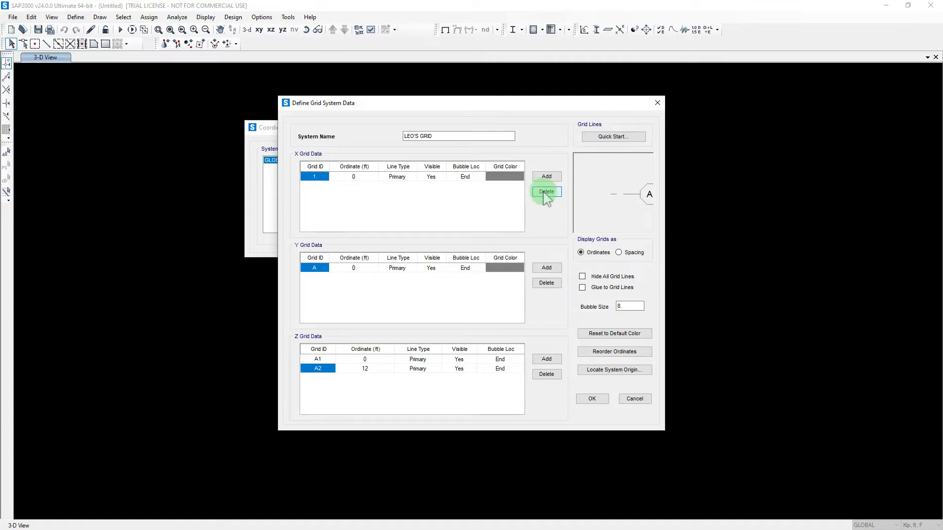
Step: Accept the new grid system and show the whole model in the 3-D view
click(591, 399)
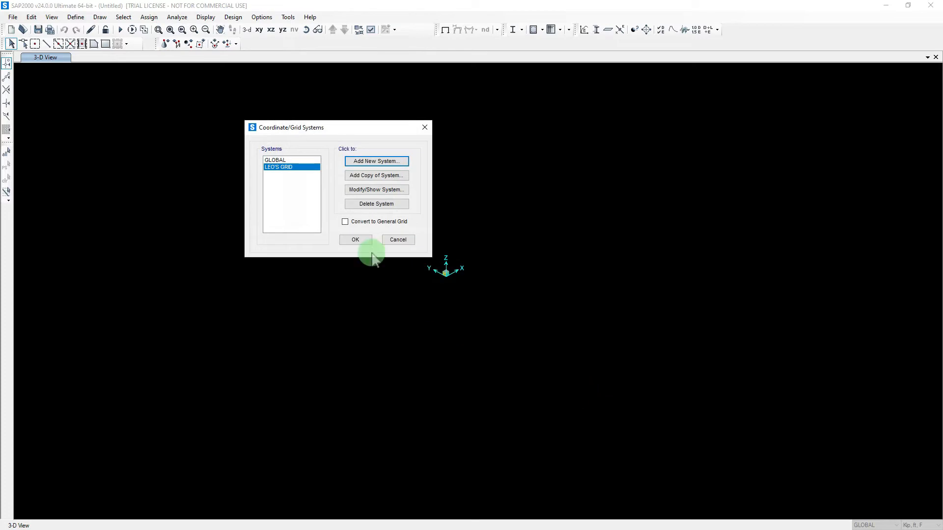
click(357, 238)
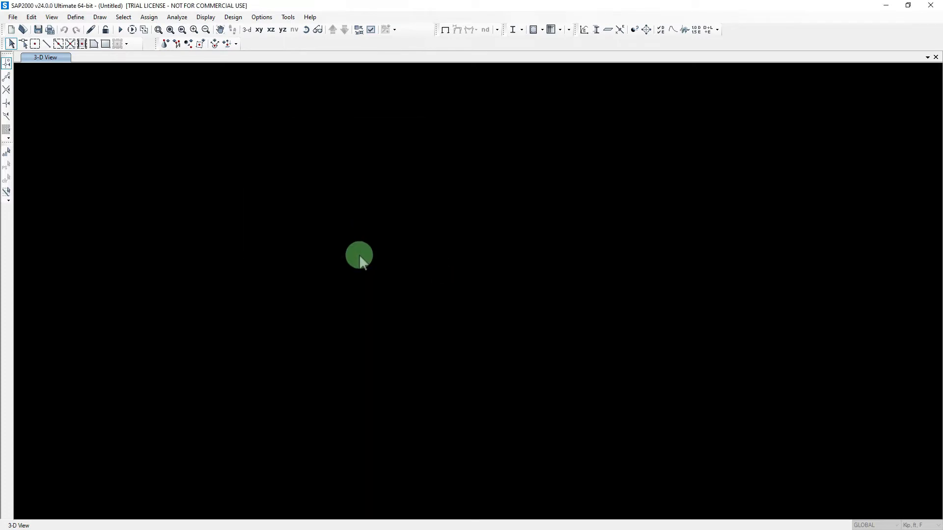
click(247, 30)
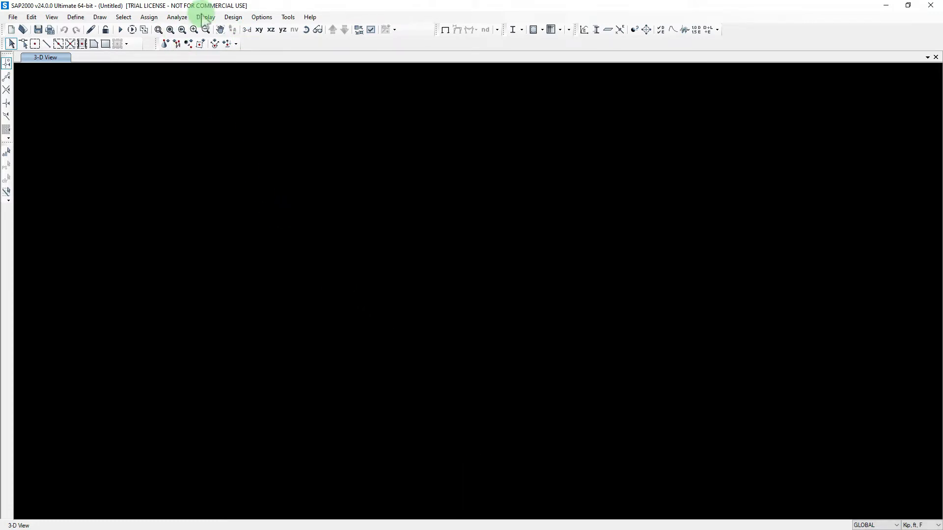
click(170, 30)
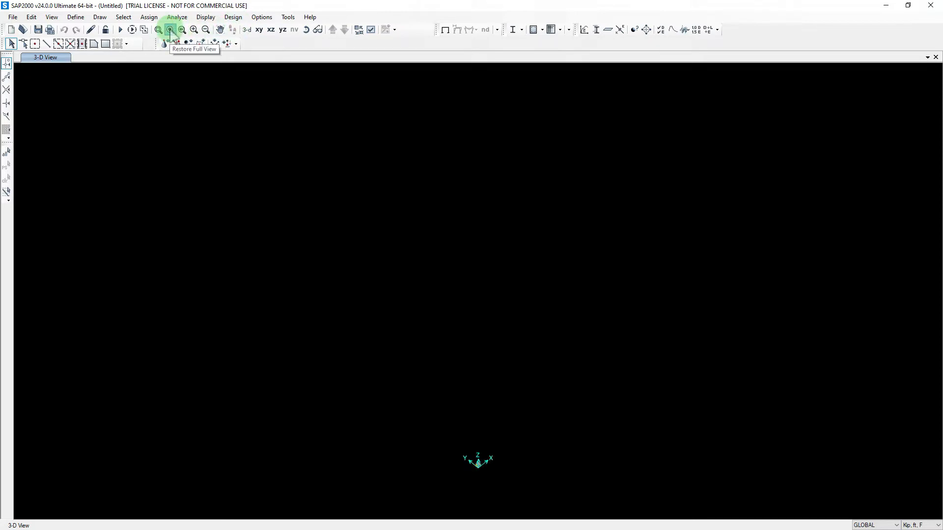
Step: Reopen the custom grid system, add X grid line 2 at an ordinate of 5 ft, and apply the change
click(75, 17)
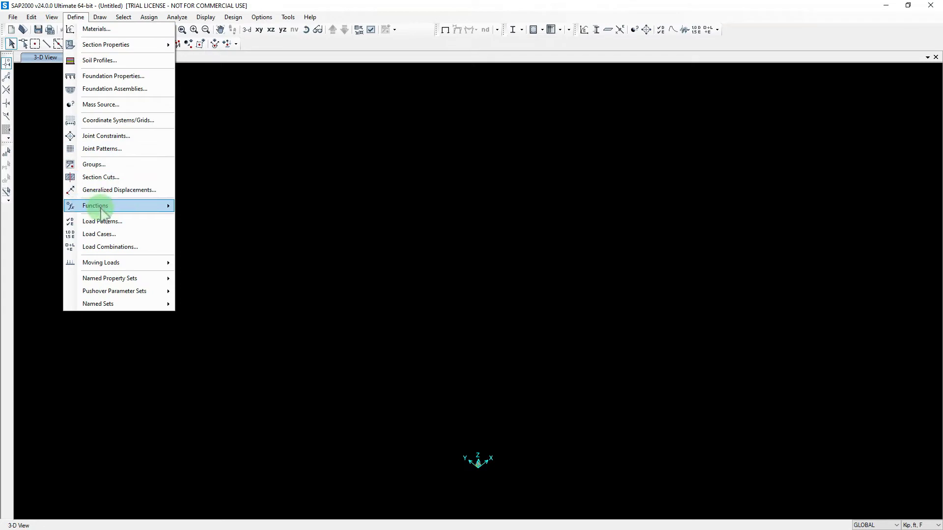
click(110, 121)
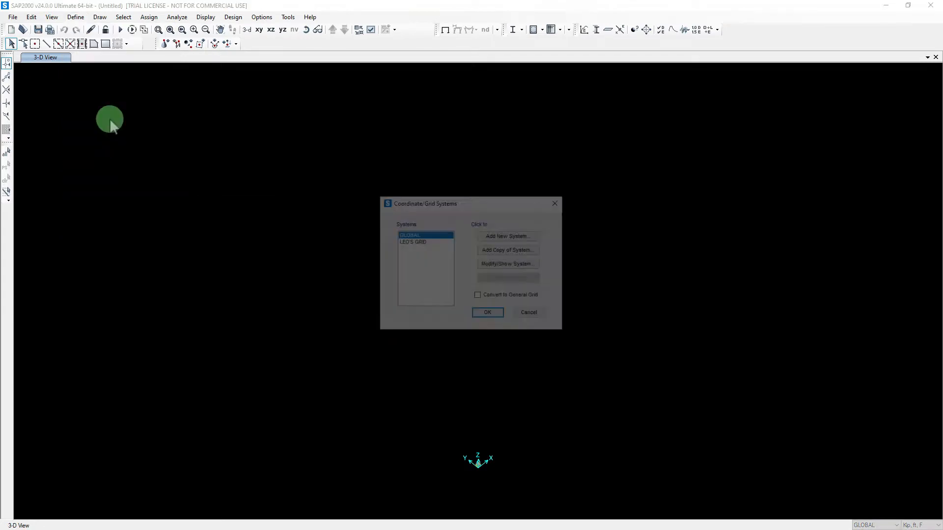
click(415, 241)
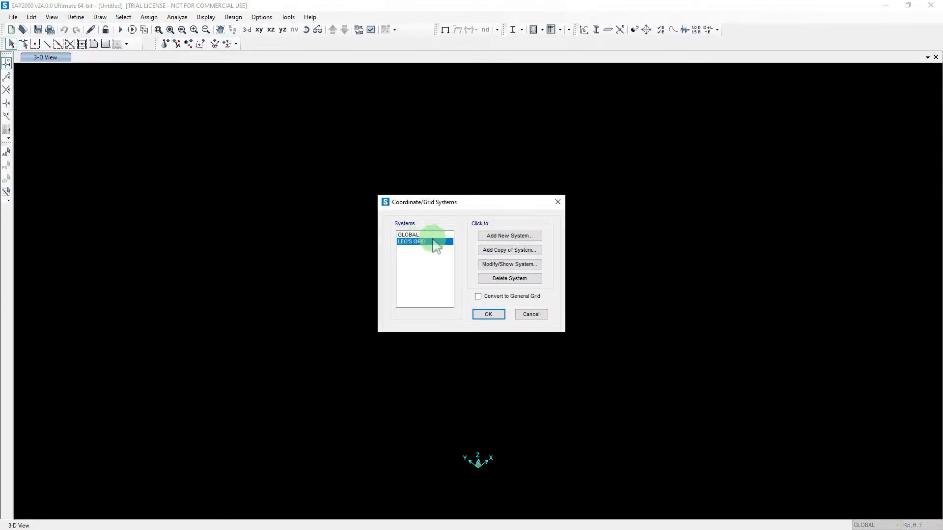
click(494, 265)
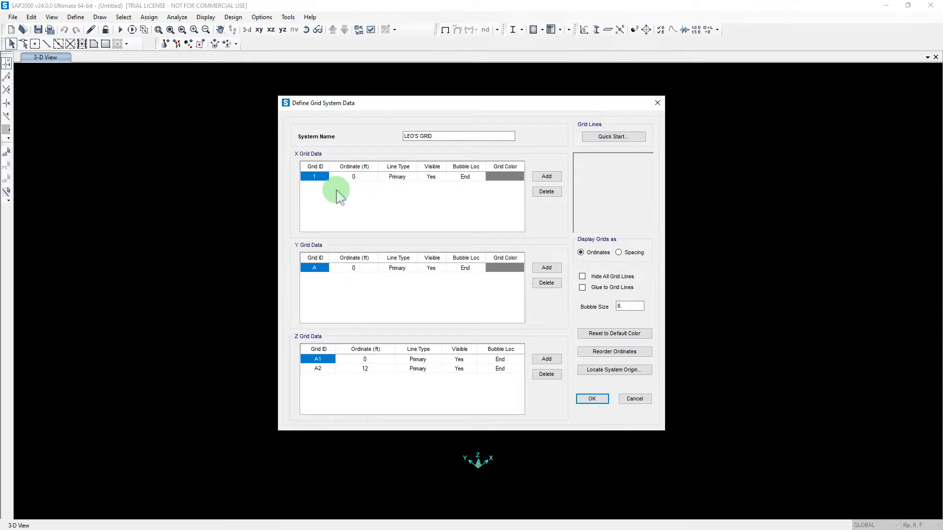
click(546, 176)
click(372, 188)
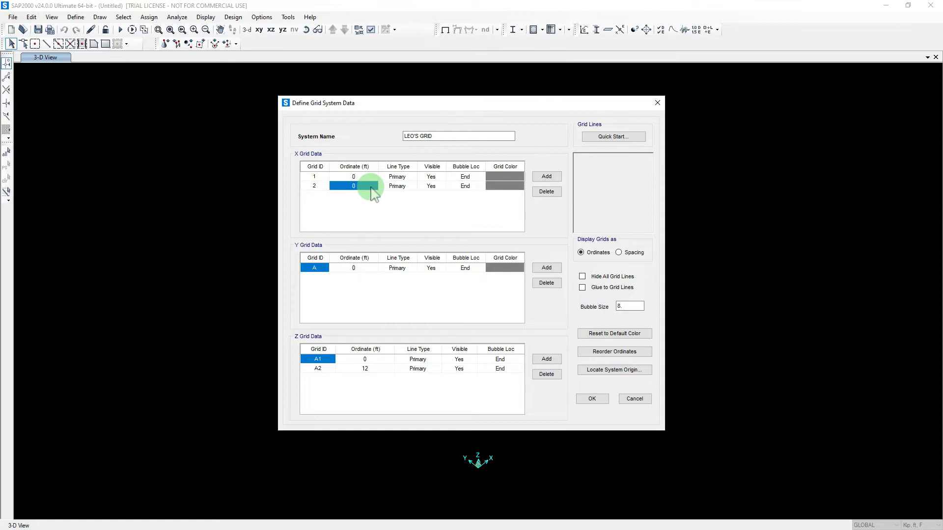
text(5)
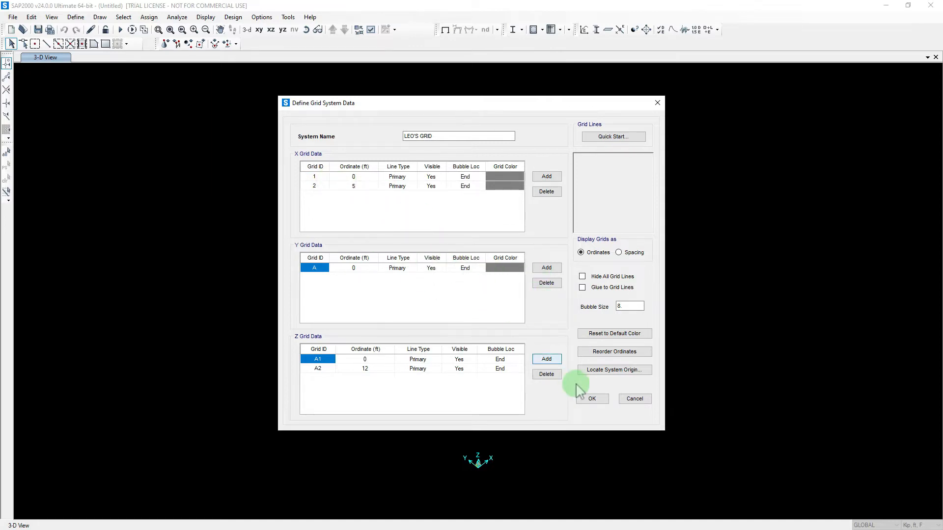
click(592, 399)
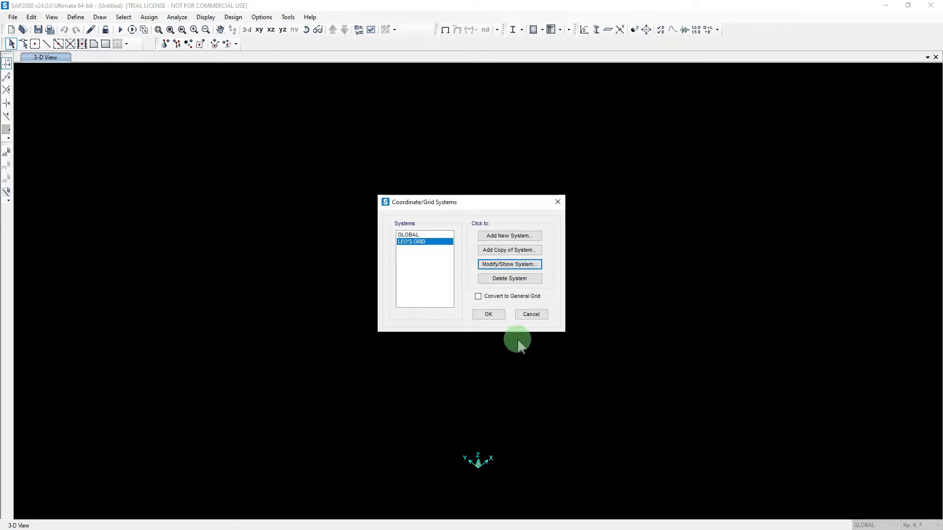
click(487, 316)
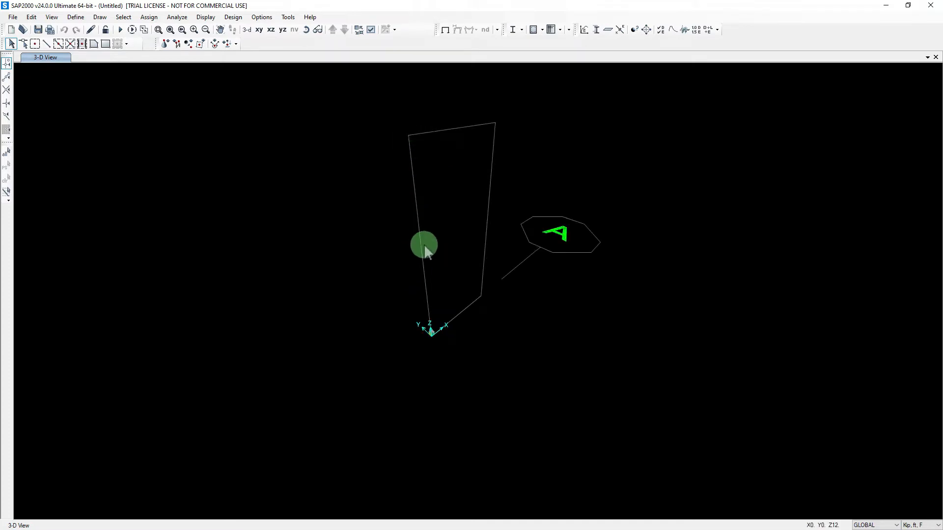
Step: View the grid in the X-Z plane at Y=0, fitted to the window, and return to the 3-D view
click(272, 31)
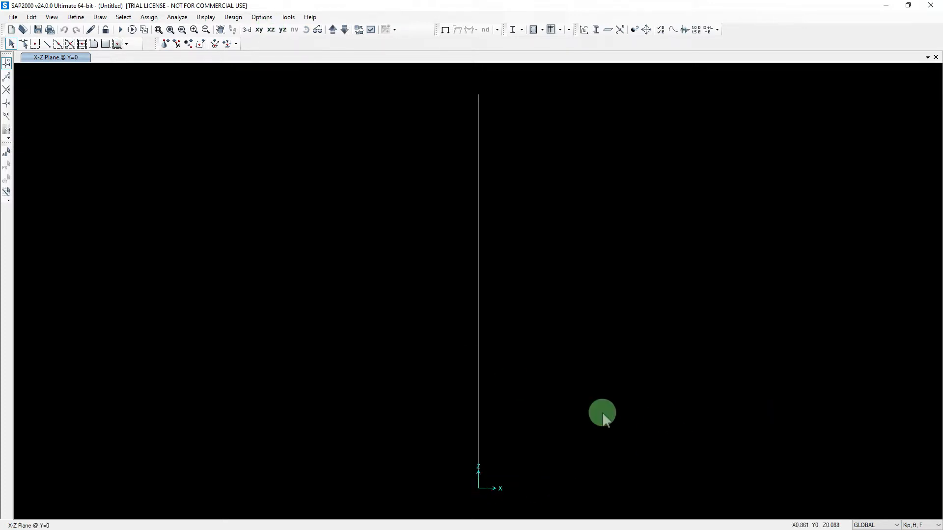
click(170, 29)
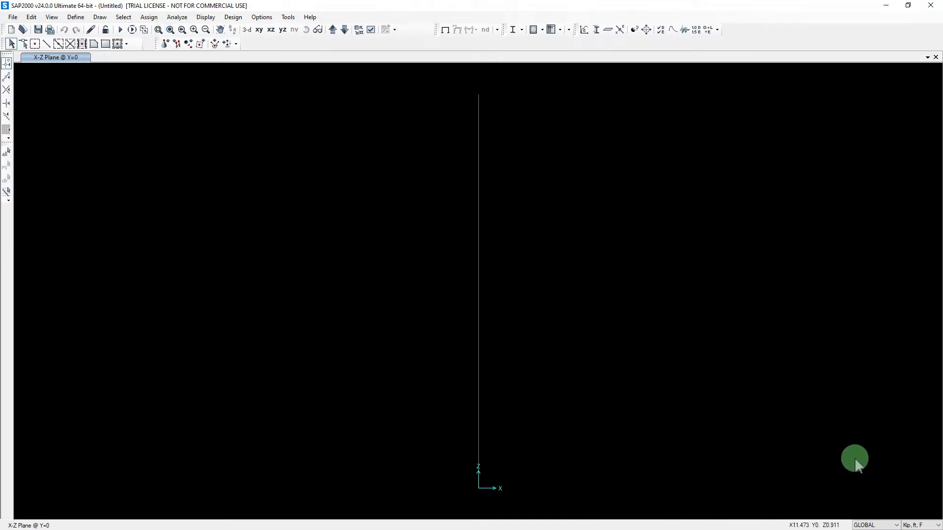
click(247, 30)
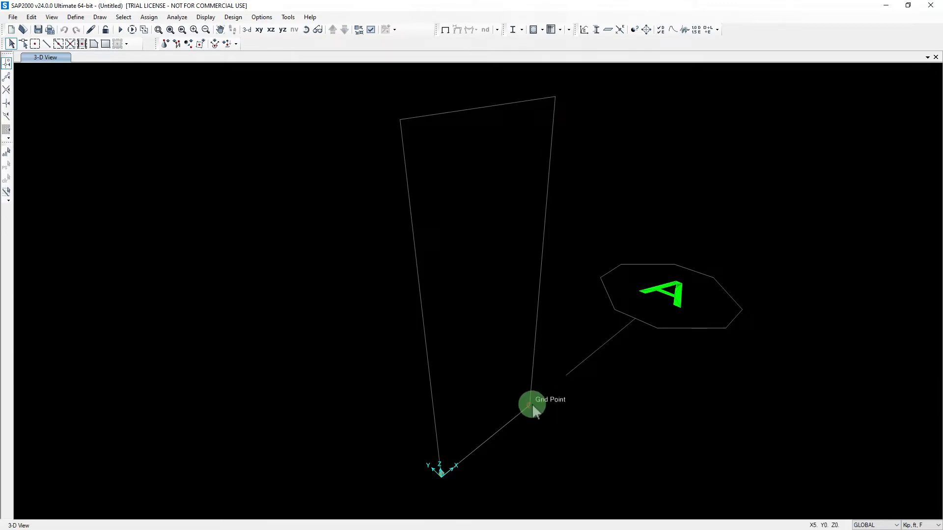
Step: Reopen the custom grid system, add Y grid line B at an ordinate of 5 ft, and accept the grid data
click(76, 18)
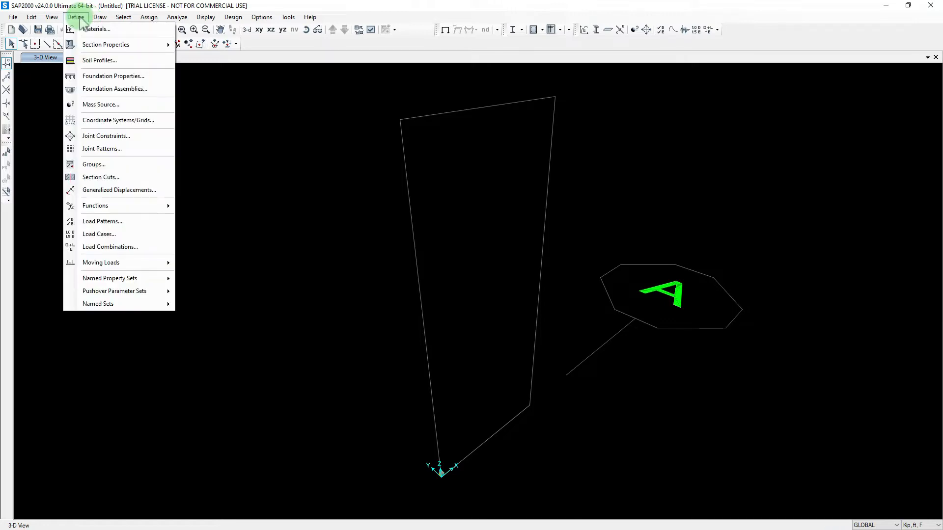
click(118, 120)
click(419, 243)
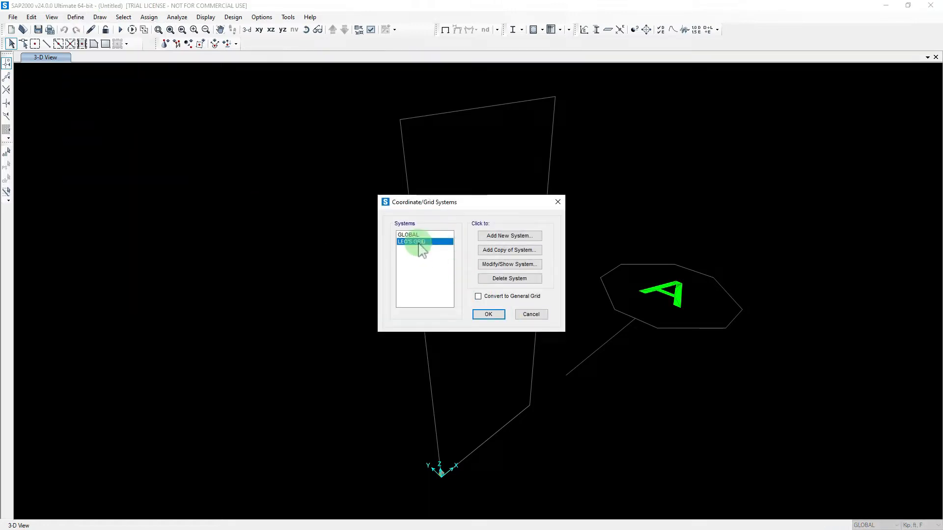
click(491, 265)
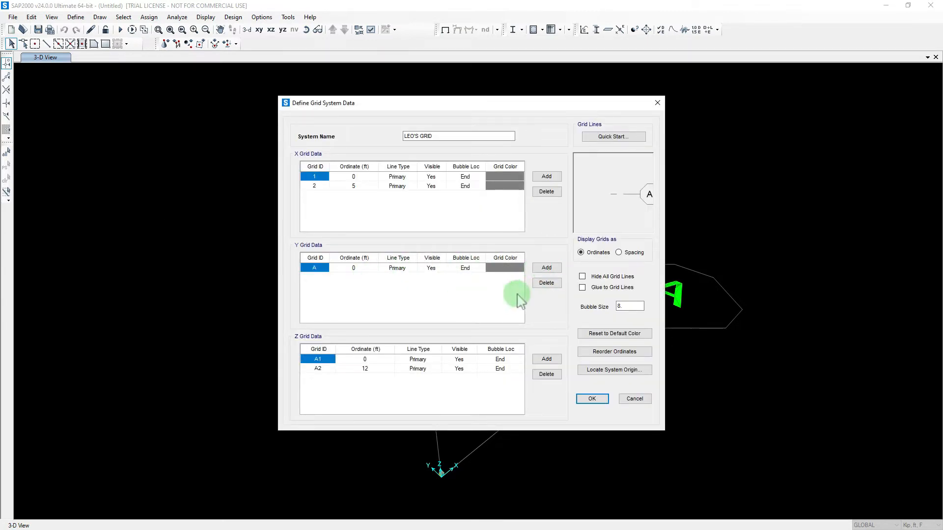
click(547, 269)
click(358, 278)
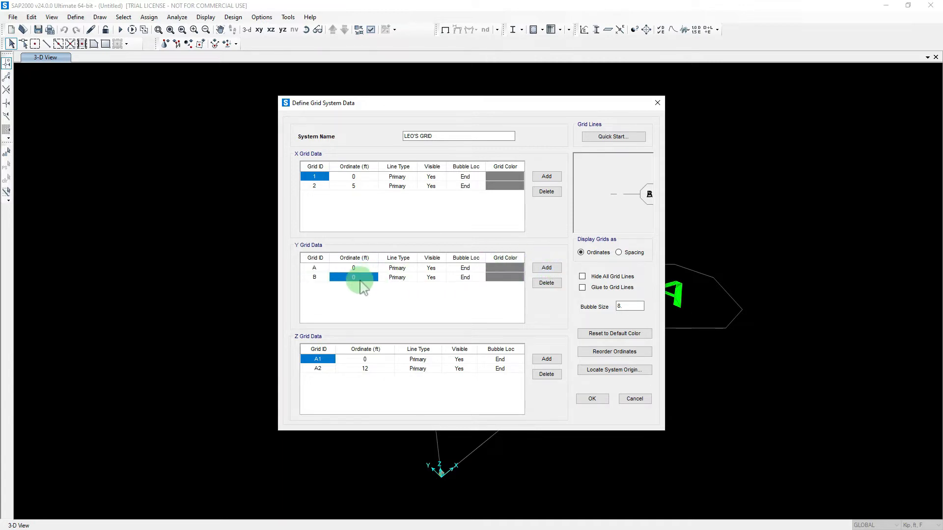
text(5)
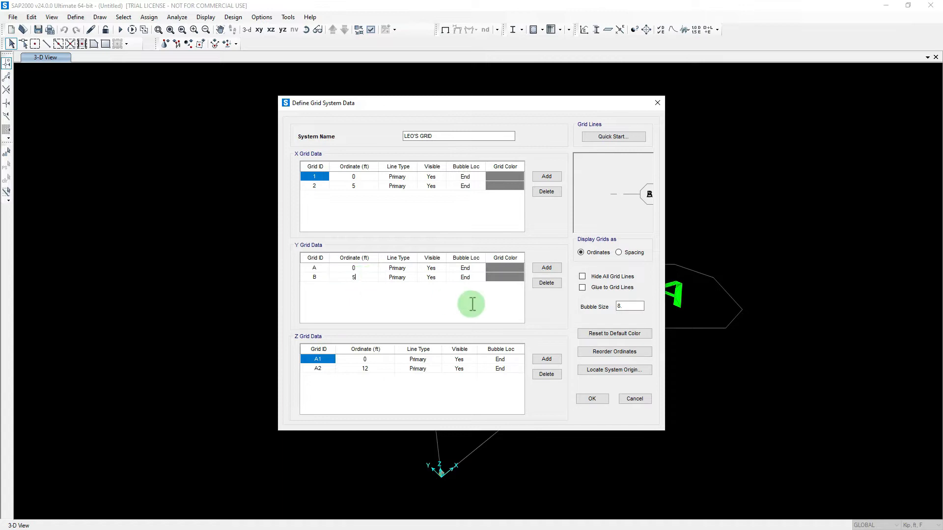
click(592, 399)
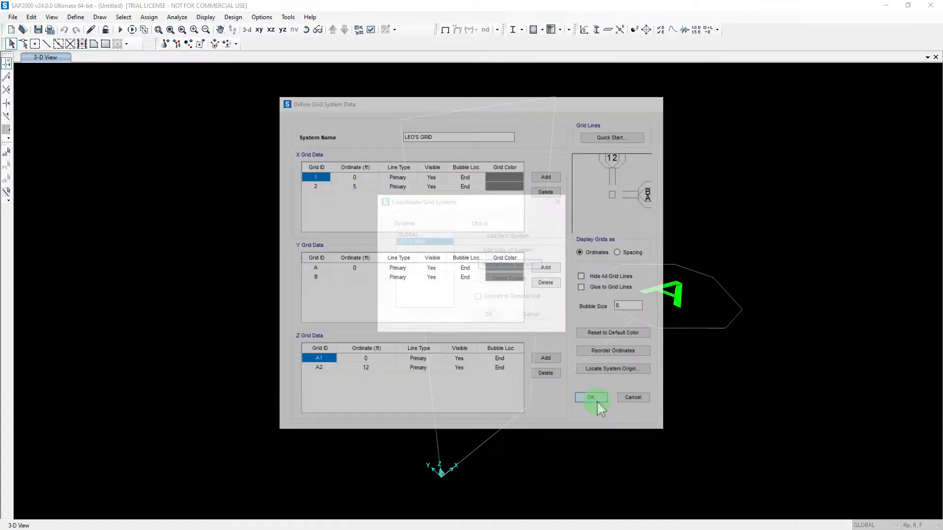
Step: Accept the coordinate systems, view the grid in the Y-Z plane at X=0, and return to the 3-D view
click(495, 316)
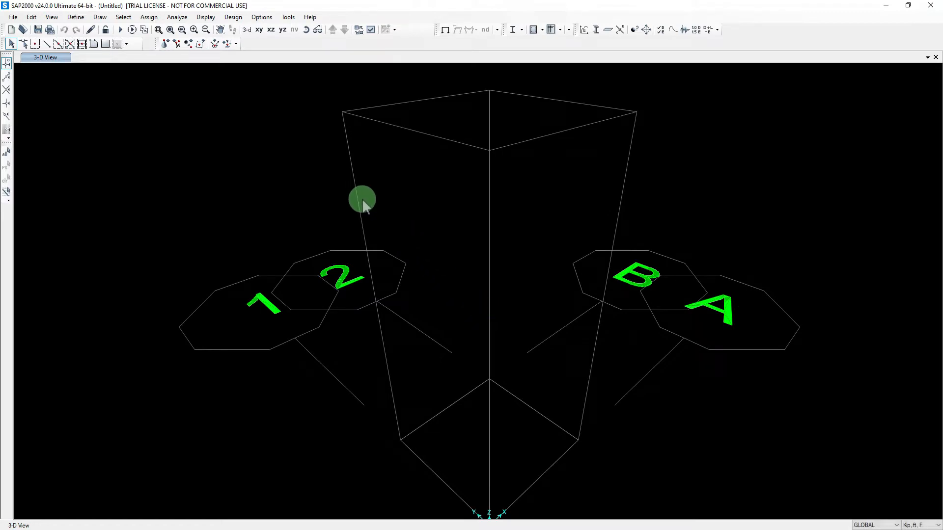
click(272, 31)
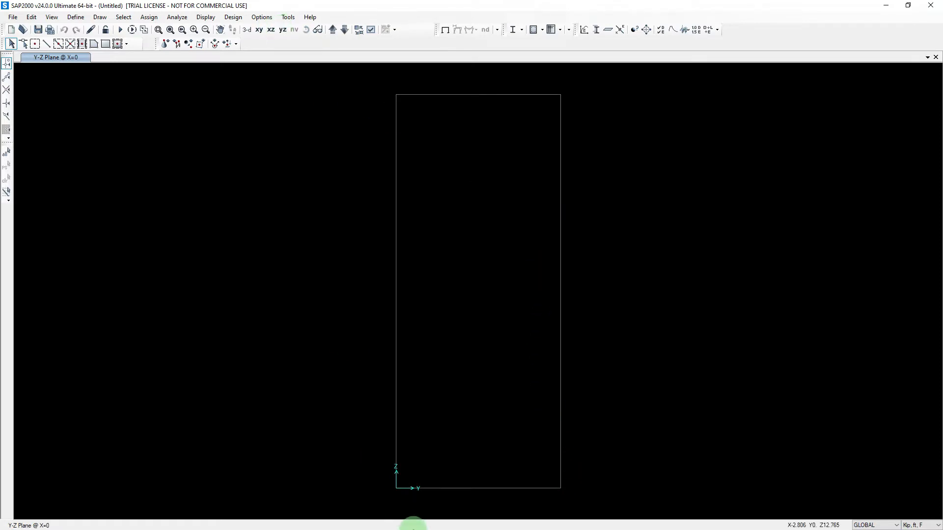
click(247, 31)
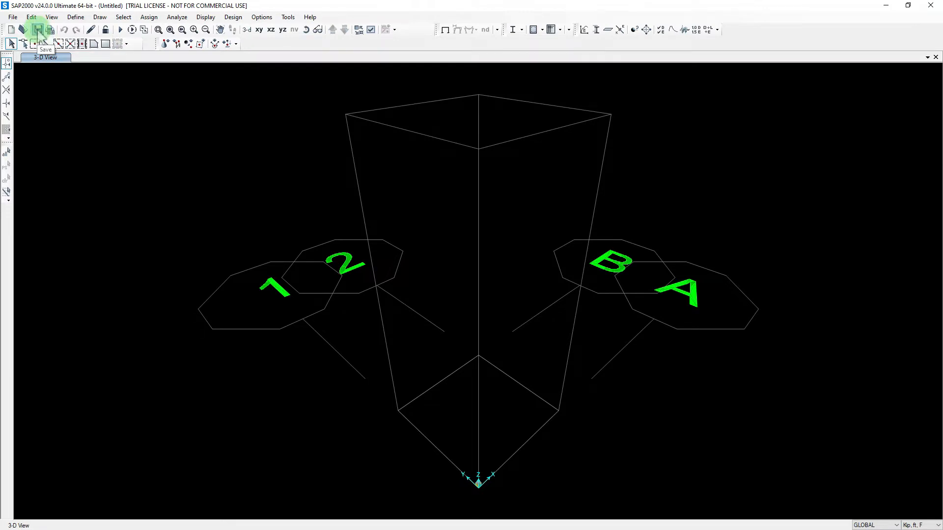
Step: Save the model as W-Shape Col_Typ_Direct Analysis Method-03 in the SAP 2000 v24-0-0 folder
click(38, 30)
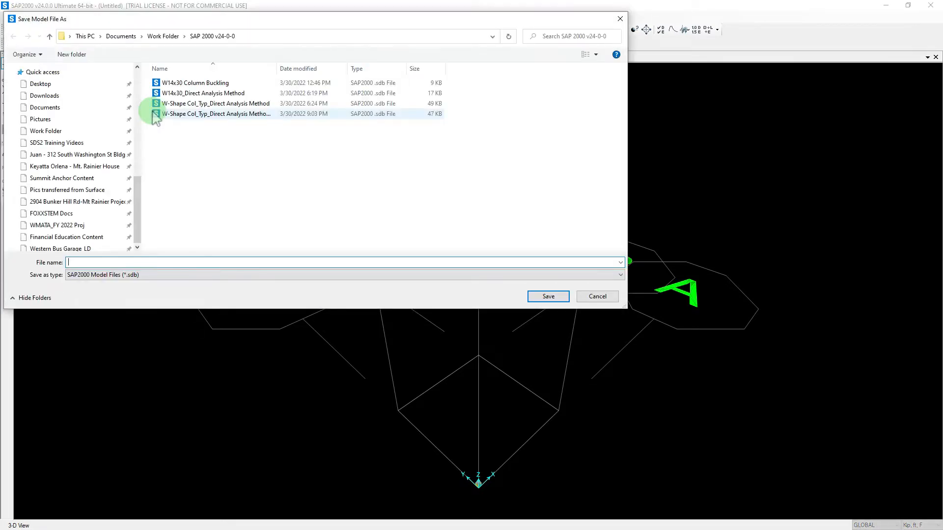
drag(278, 68, 339, 62)
click(211, 114)
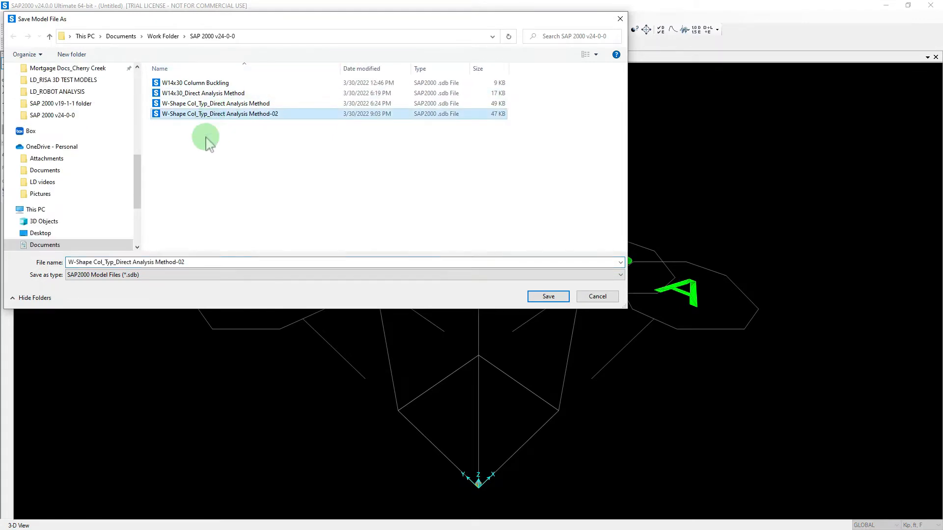
click(197, 263)
double_click(199, 264)
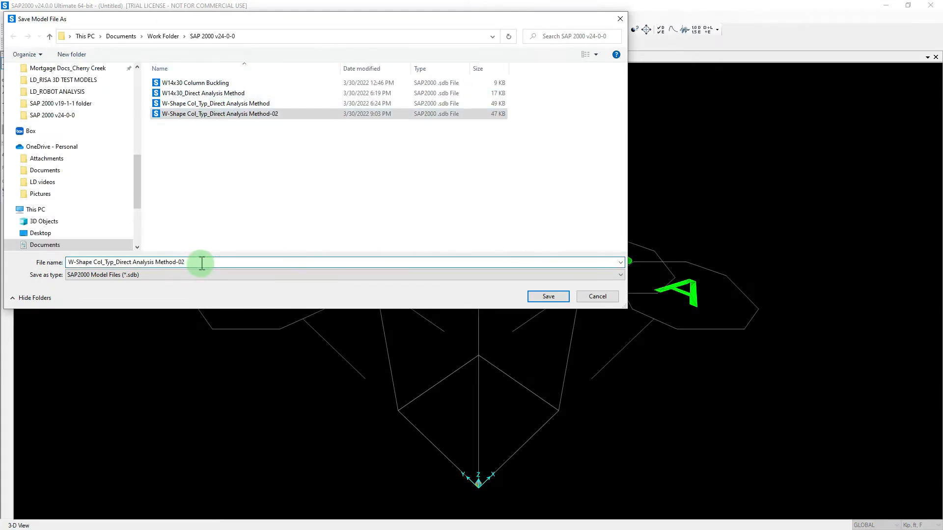
text(03)
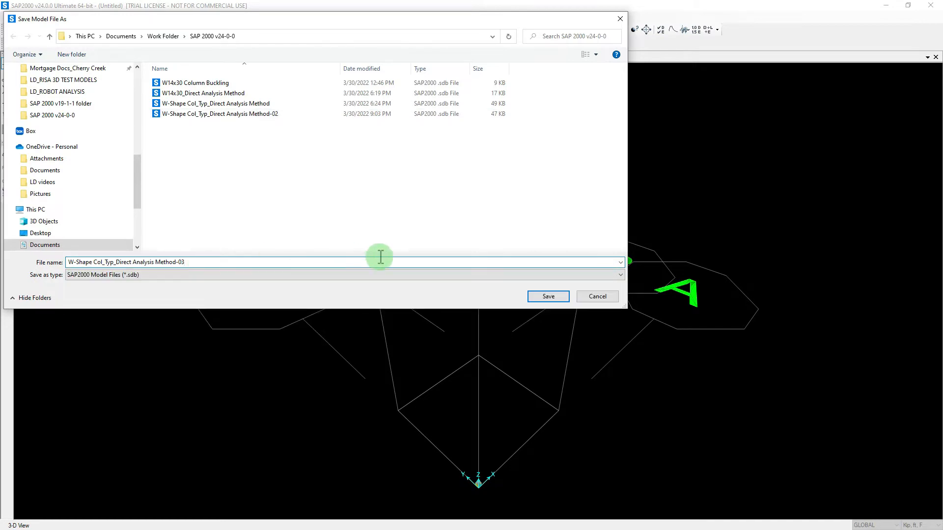
click(550, 298)
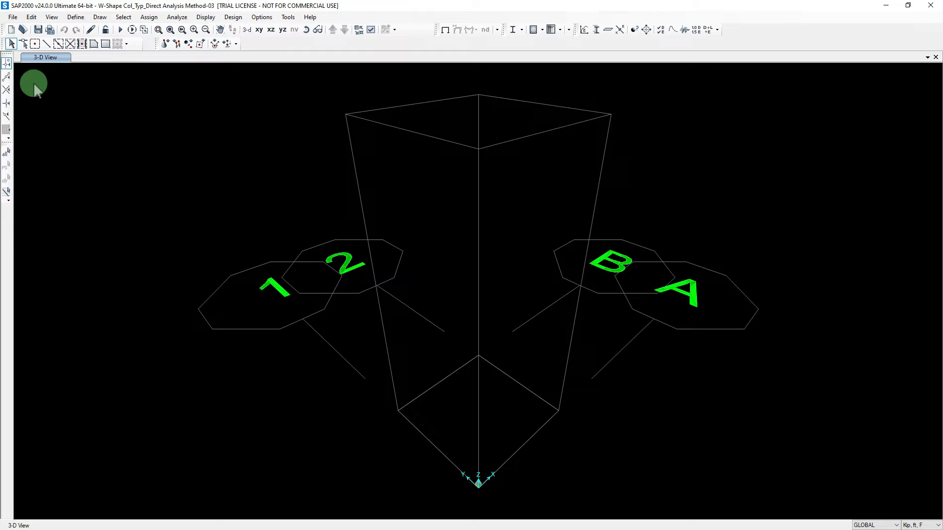
Step: Undock the Assign Point toolbar over the model view, dismiss the joint restraints dialog unchanged, and close the floating toolbar
mouse_move(155, 43)
mouse_down()
mouse_move(172, 150)
mouse_move(219, 171)
mouse_move(153, 112)
mouse_move(160, 40)
mouse_move(202, 48)
mouse_move(151, 39)
mouse_up()
drag(7, 60, 9, 47)
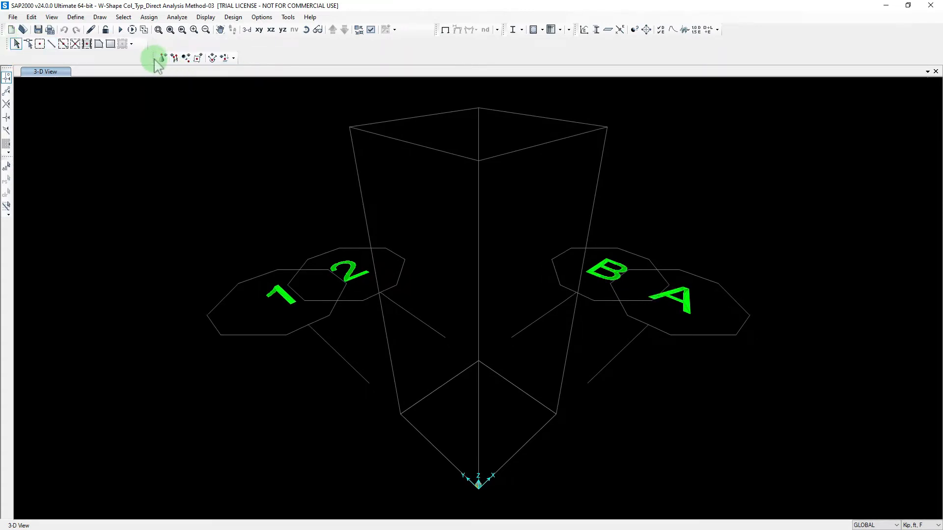
drag(154, 59, 191, 129)
drag(243, 167, 224, 197)
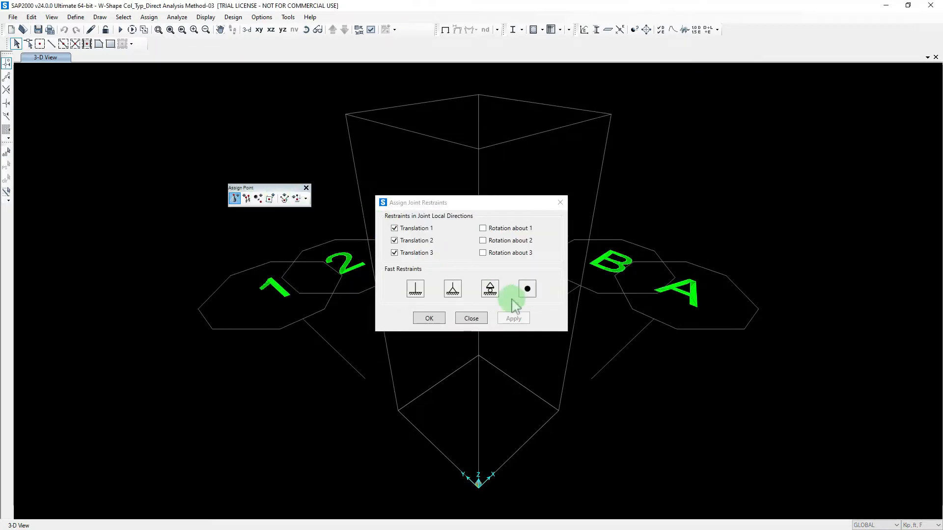
click(471, 318)
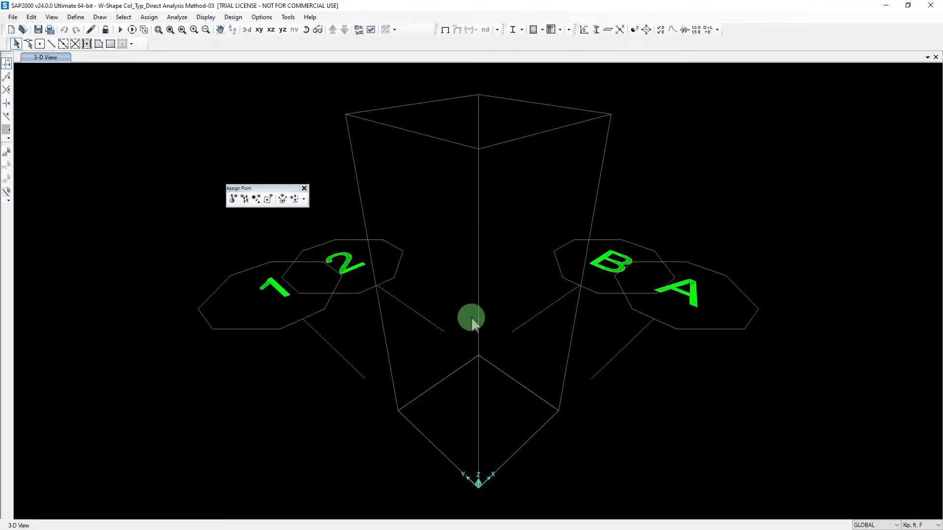
click(304, 188)
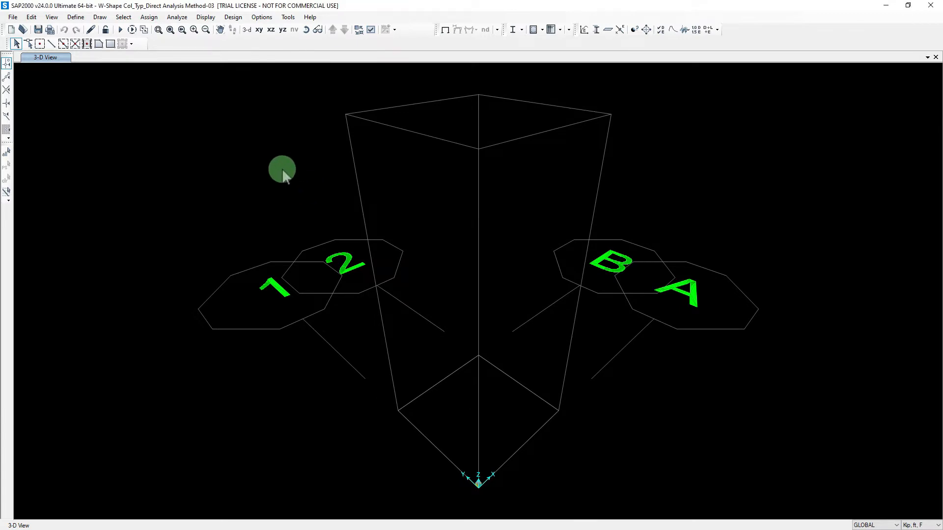
Step: Display the Assign Point toolbar and dock it at the end of the first toolbar row
right_click(157, 45)
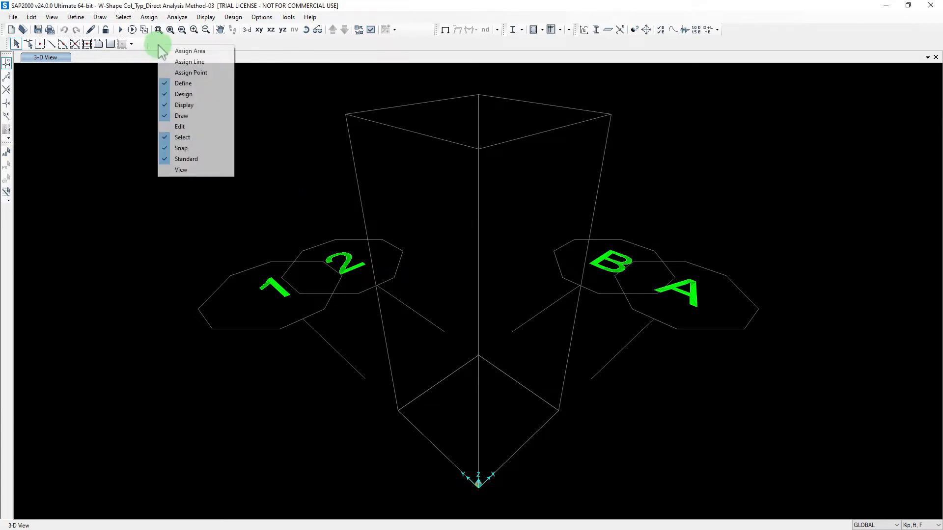
click(168, 73)
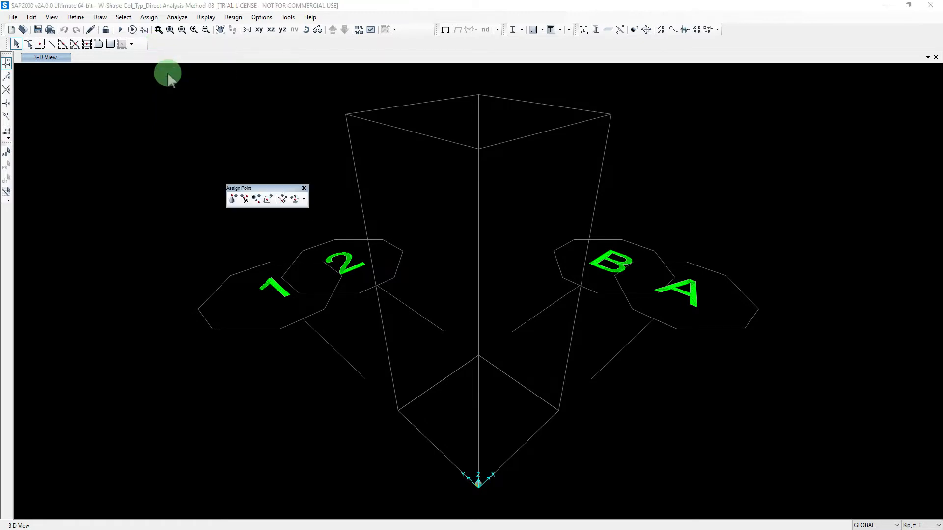
drag(244, 189, 779, 21)
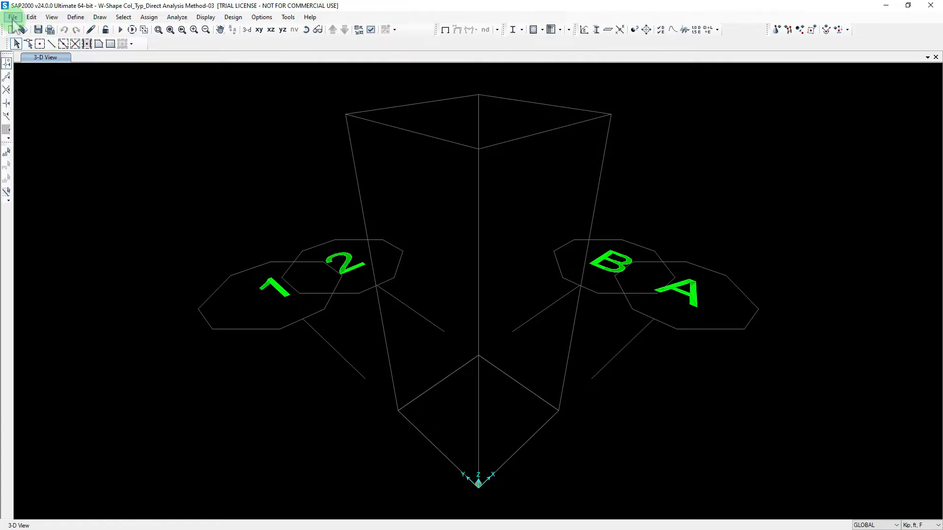
Step: Draw a vertical straight frame with section FSEC1 at grid intersection A-1 from Z=0 to Z=12 ft, and save the model
click(100, 18)
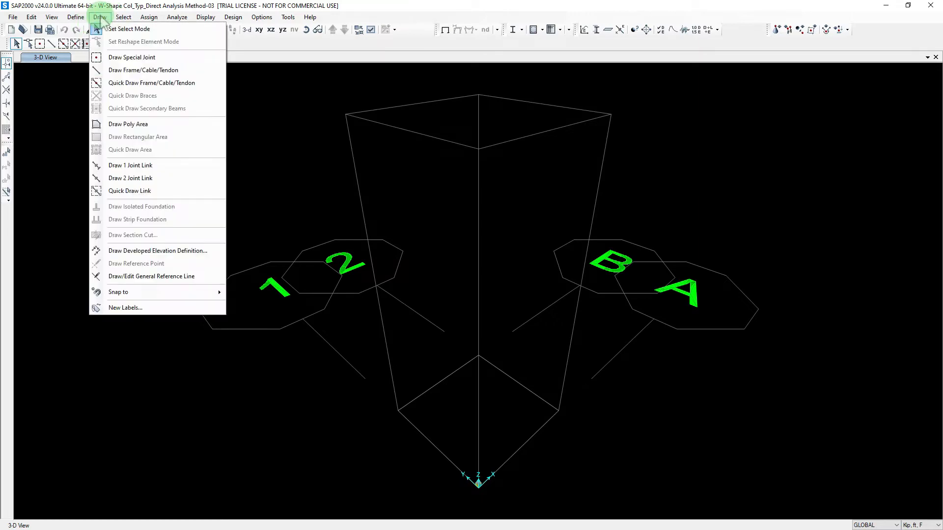
click(114, 74)
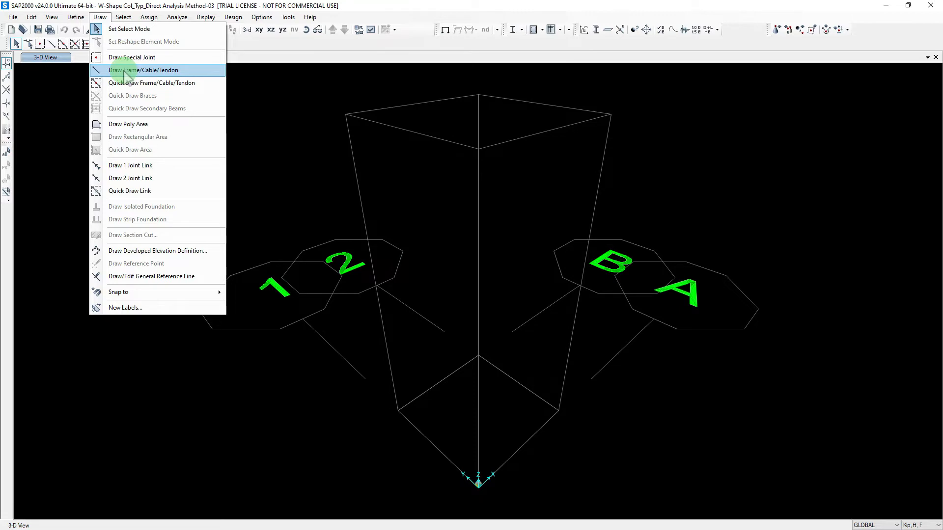
click(128, 72)
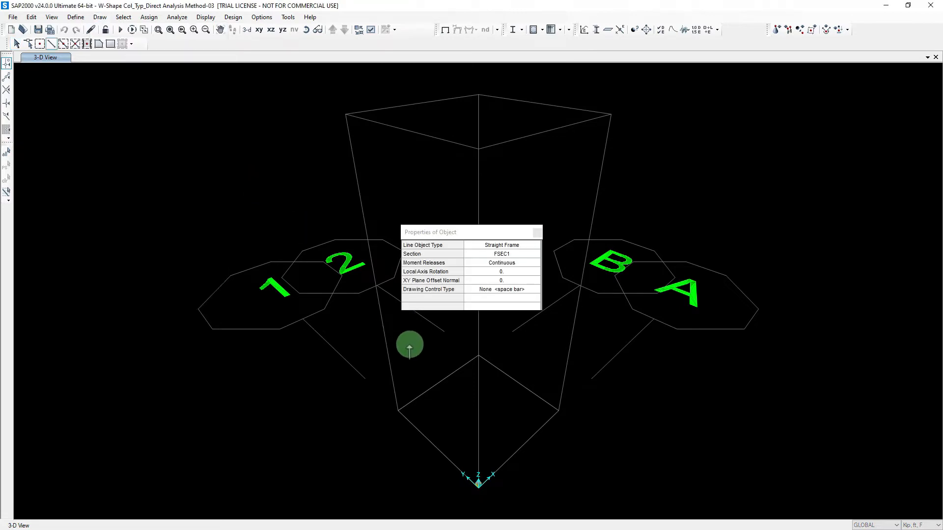
drag(439, 234, 131, 121)
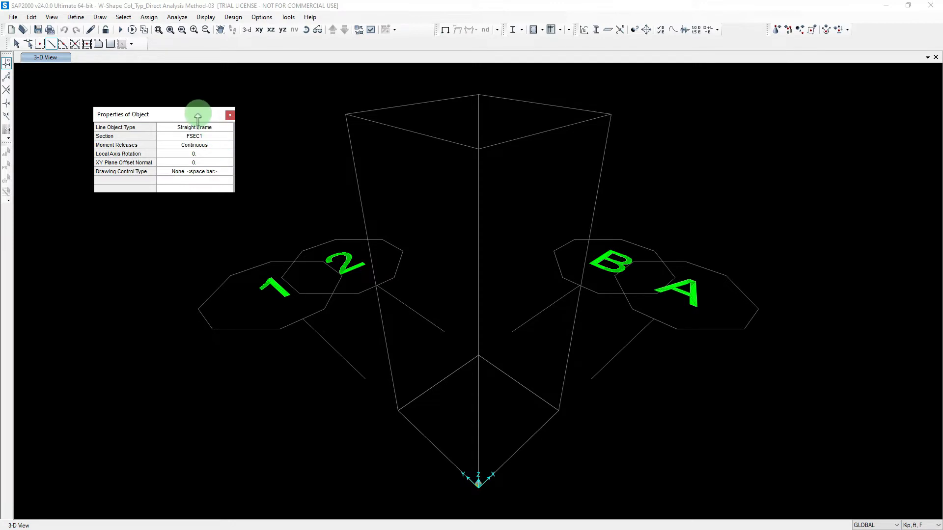
drag(198, 114, 182, 89)
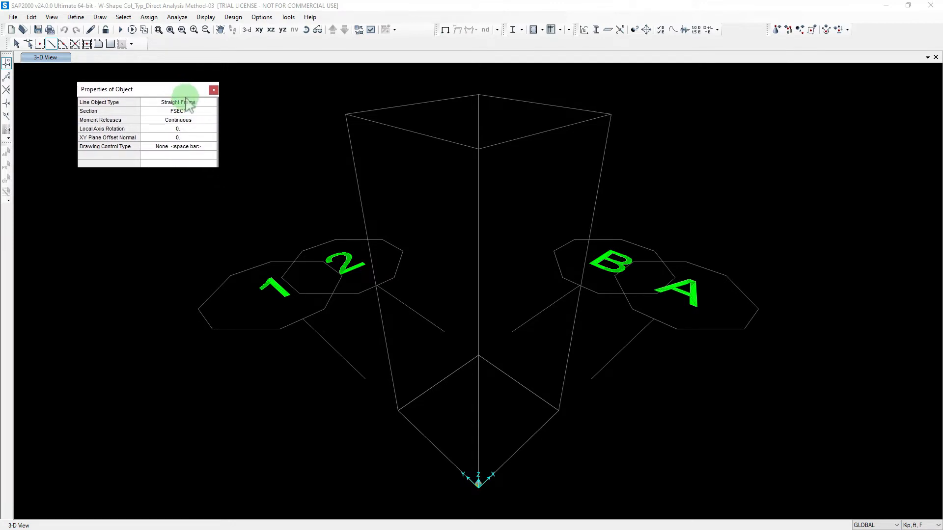
click(481, 498)
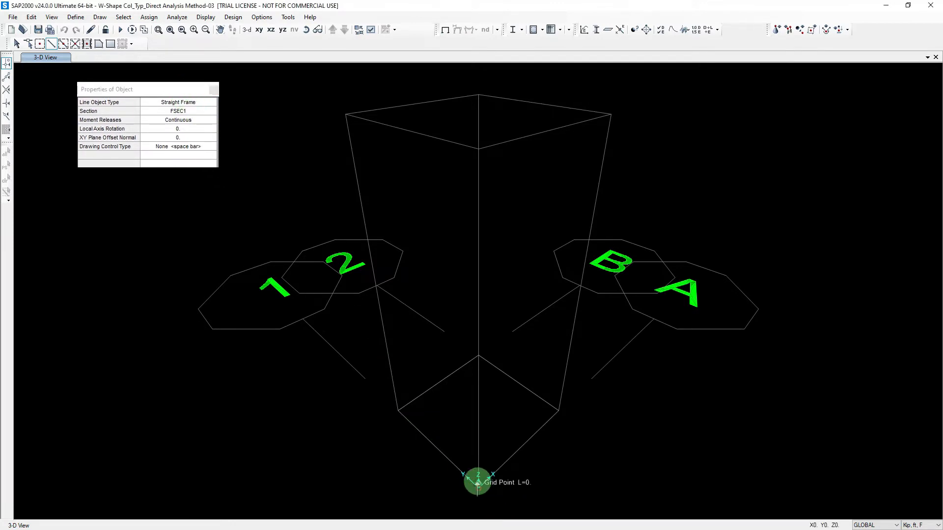
click(481, 151)
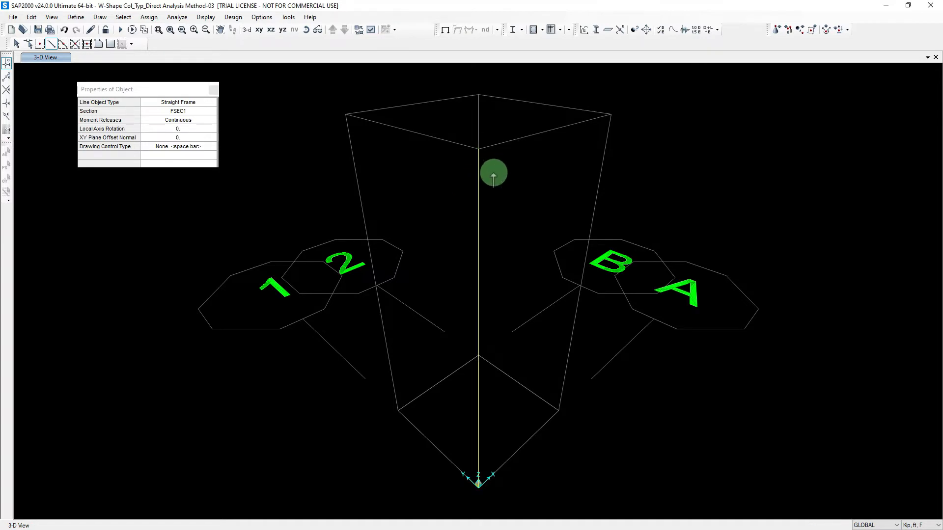
key(Escape)
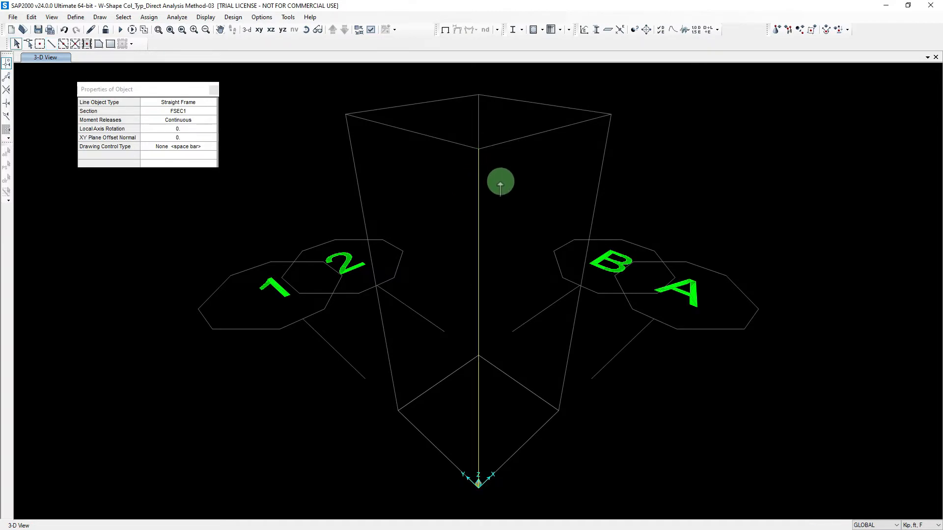
click(39, 30)
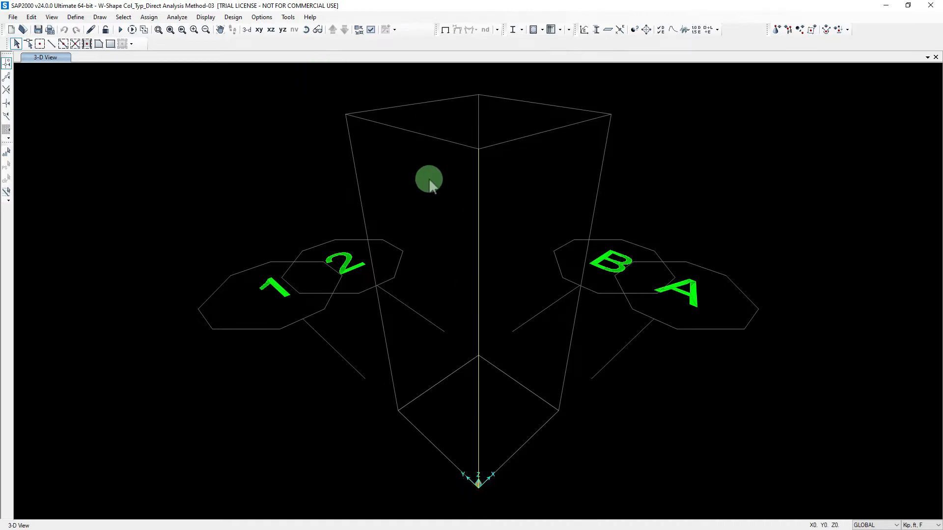
Step: Turn off the Invisible option for joints in the display options and apply it to the 3-D view
click(371, 30)
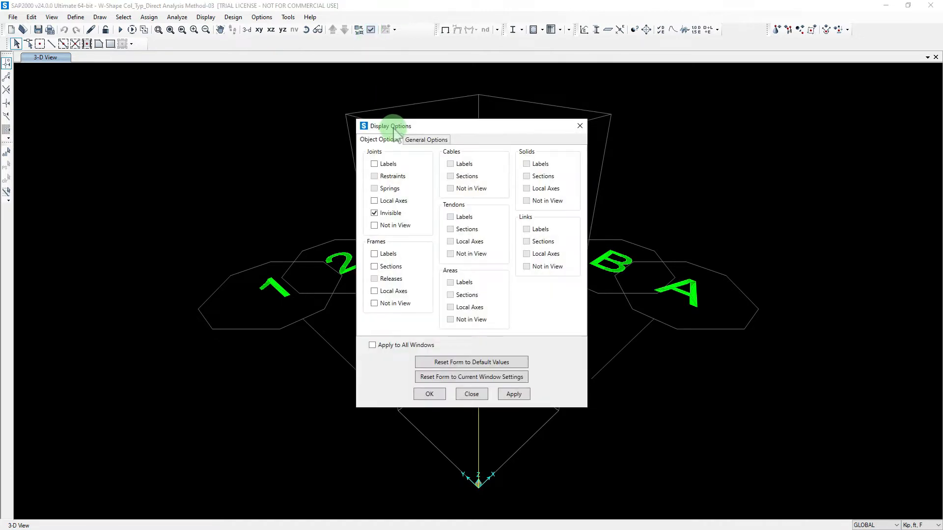
drag(390, 127, 117, 96)
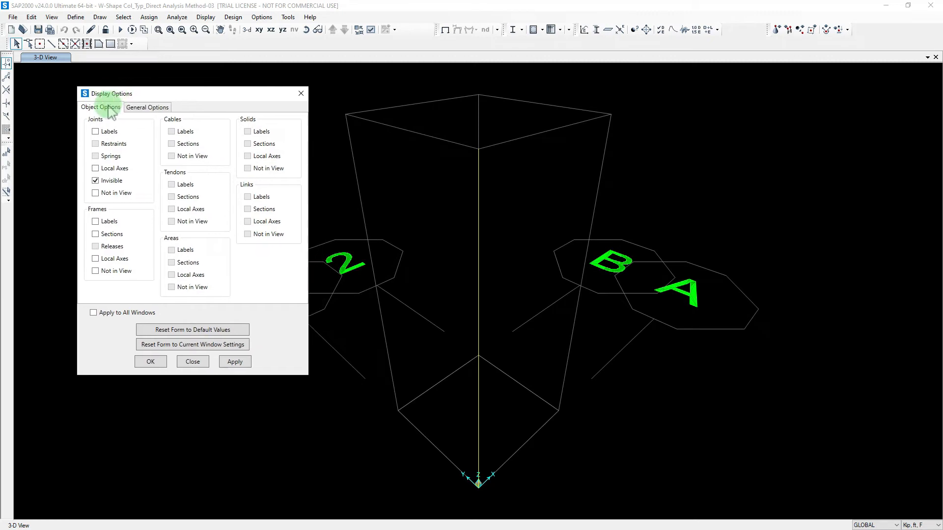
click(96, 132)
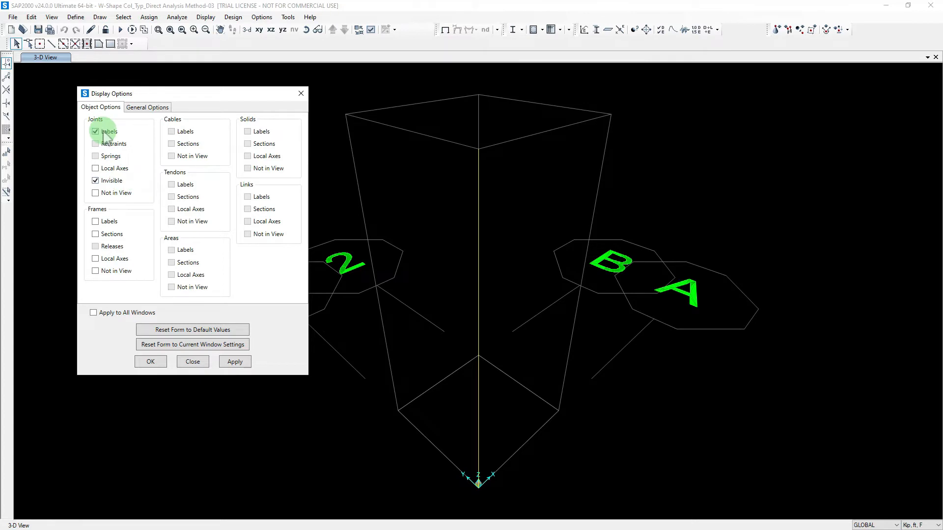
click(109, 181)
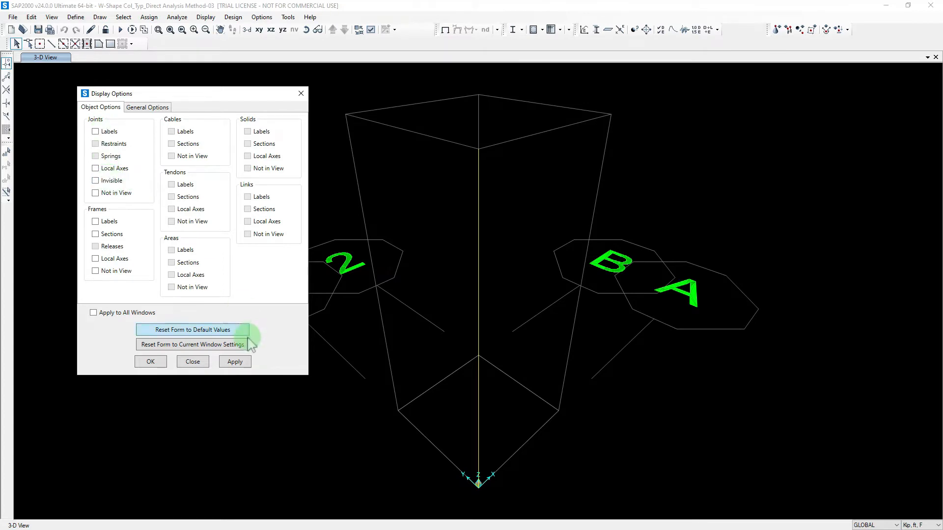
click(233, 362)
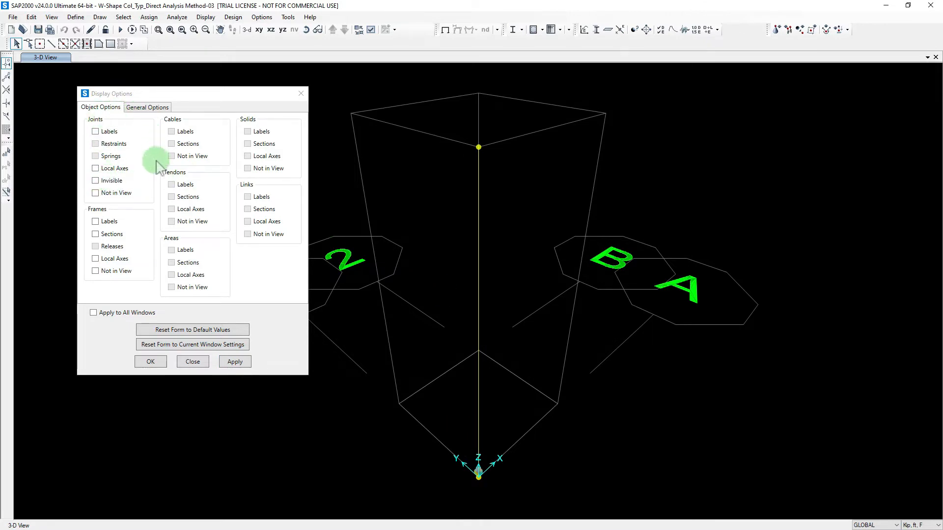
Step: Show joint labels and frame sections in the 3-D view, review the general display options, and accept the settings
click(95, 131)
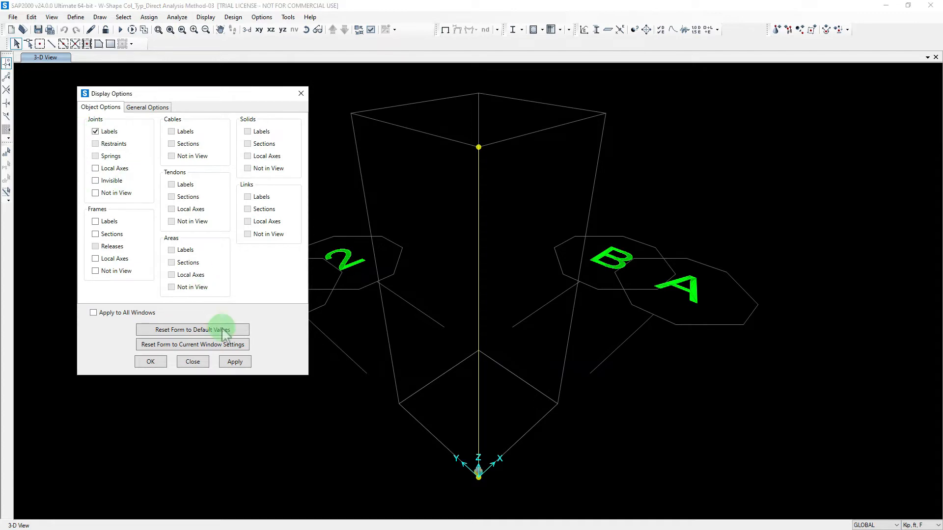
click(234, 364)
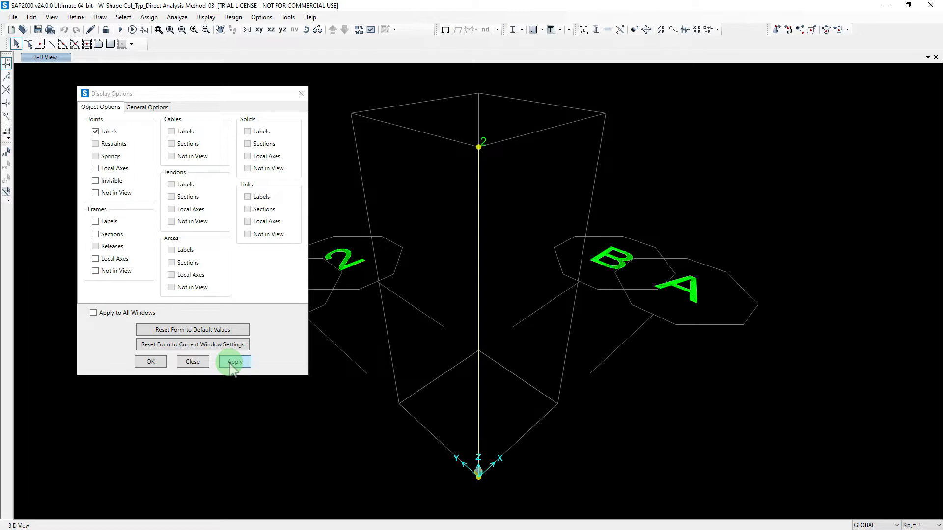
click(102, 236)
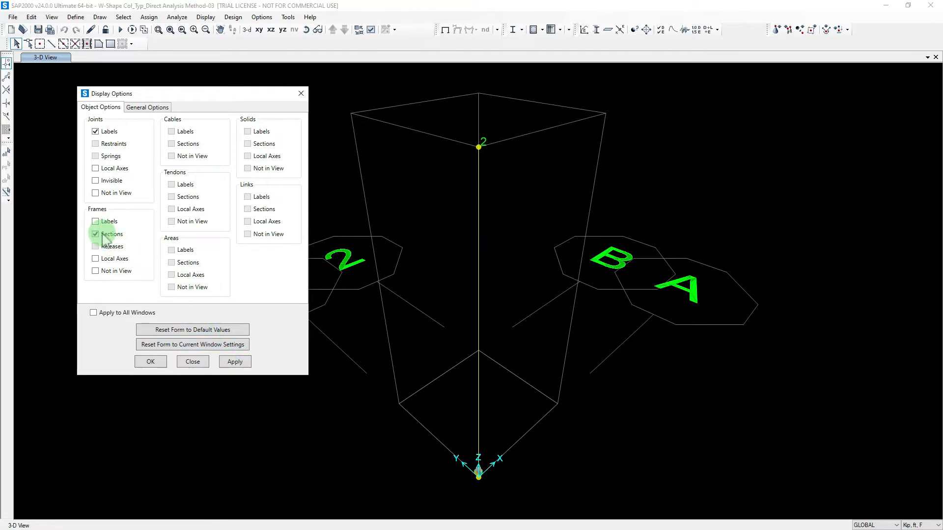
click(235, 363)
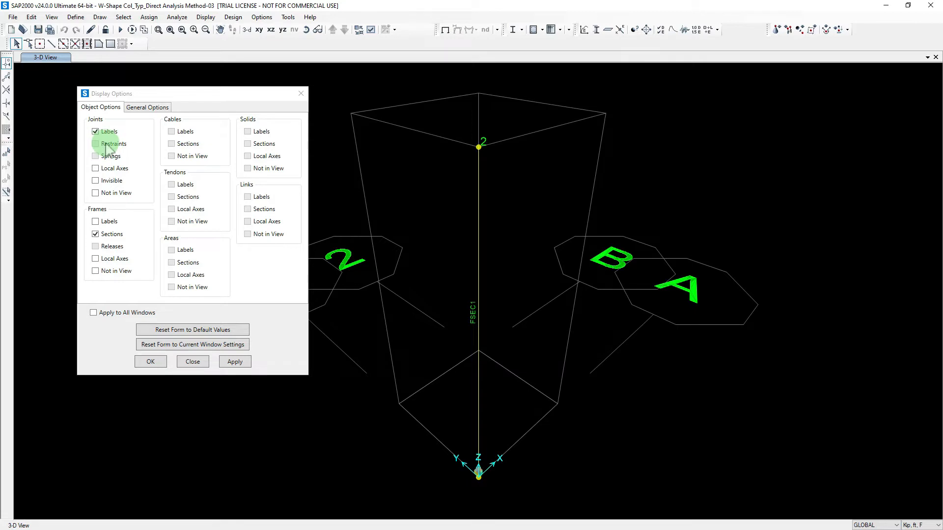
click(140, 107)
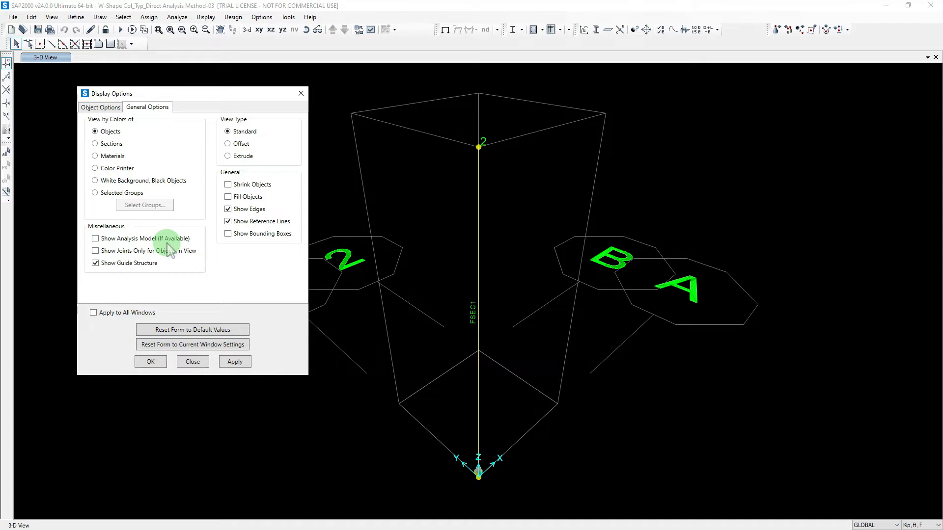
click(101, 107)
click(150, 362)
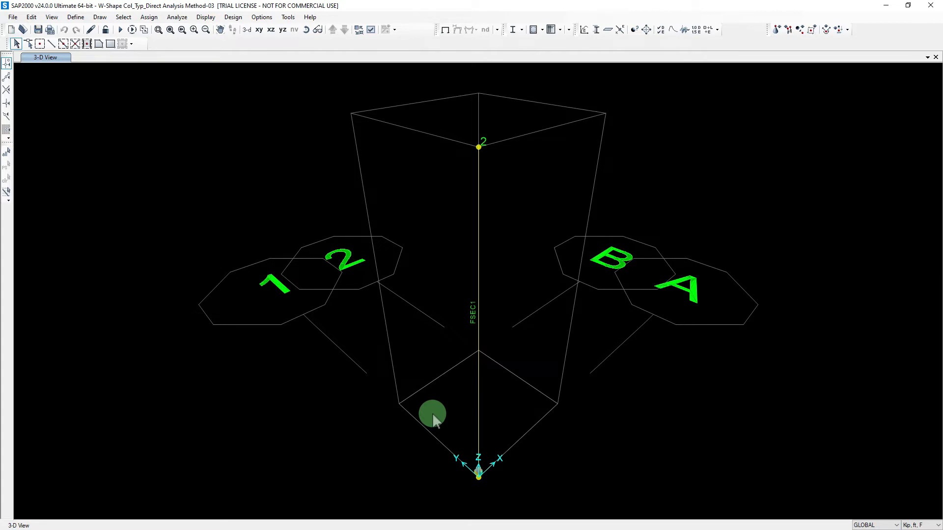
Step: Select the column's base joint at the origin, open the joint restraint assignment for it, and move the dialog clear of the model
drag(433, 414, 508, 493)
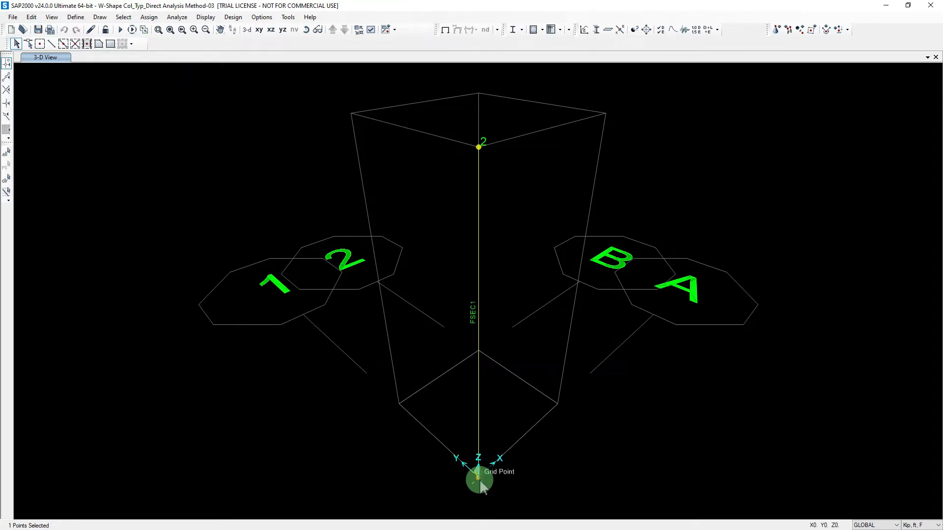
click(149, 17)
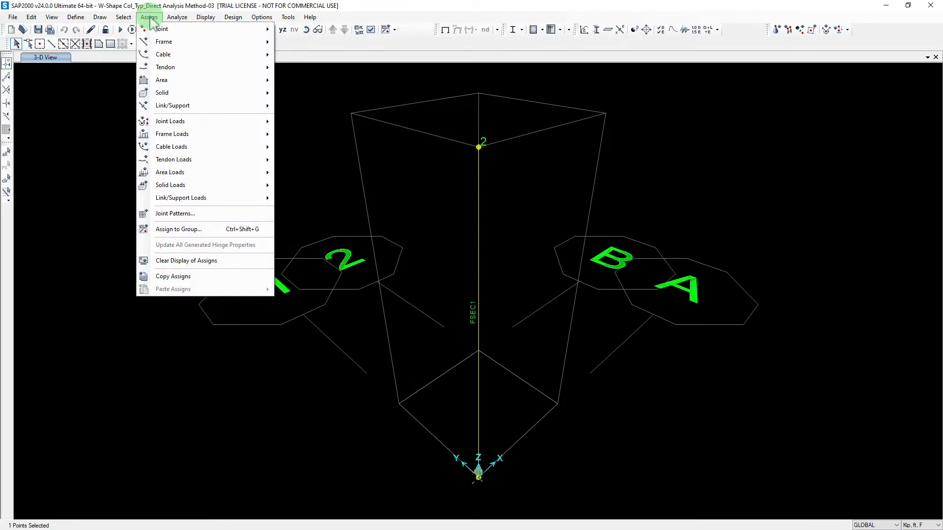
mouse_move(164, 28)
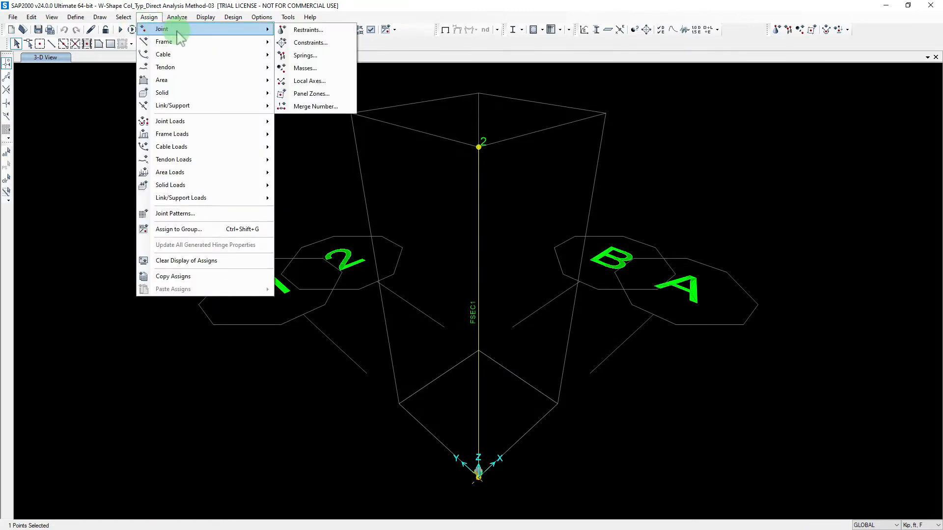
click(300, 32)
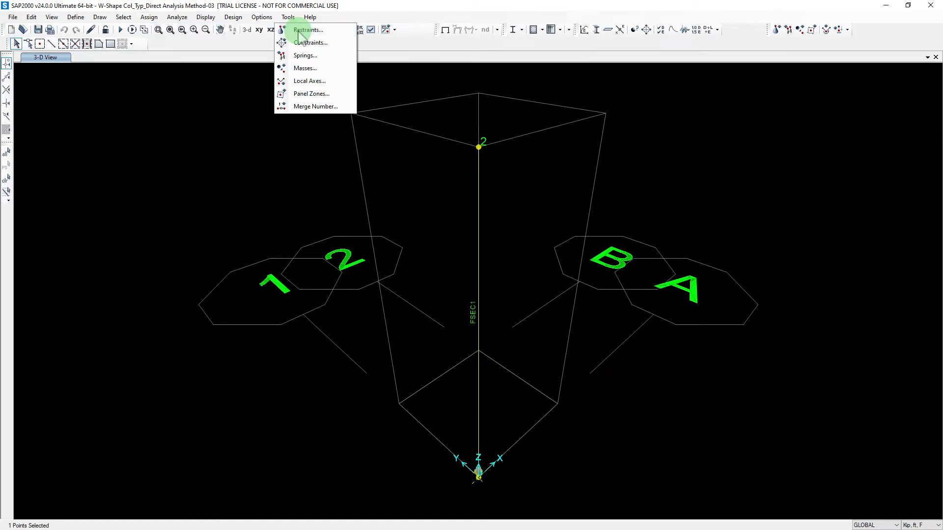
drag(426, 208, 129, 121)
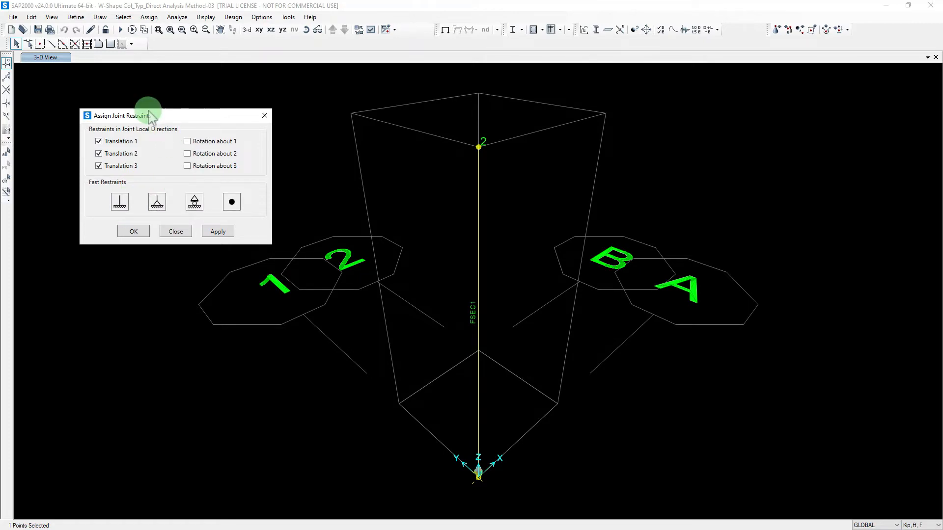
drag(146, 120, 138, 103)
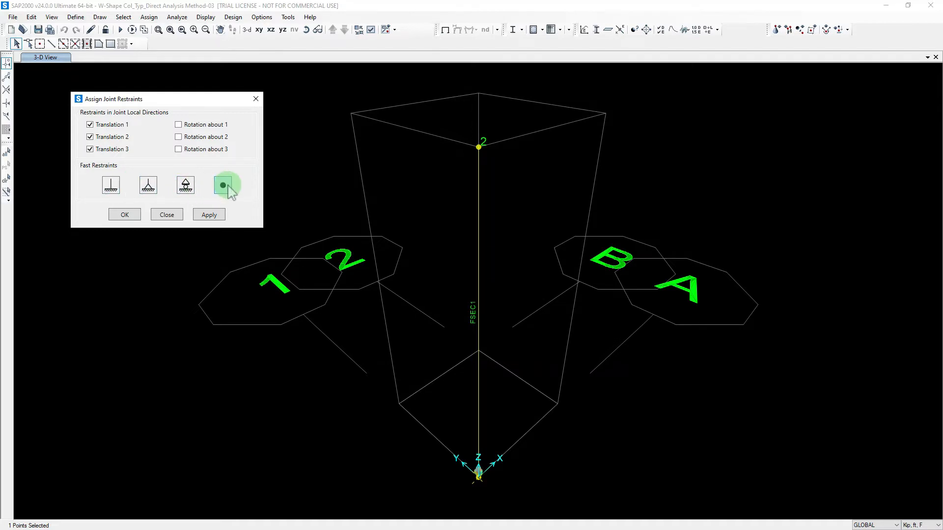
Step: Try out the fixed, pinned, roller and free restraint presets and the individual translation and rotation restraints
click(111, 186)
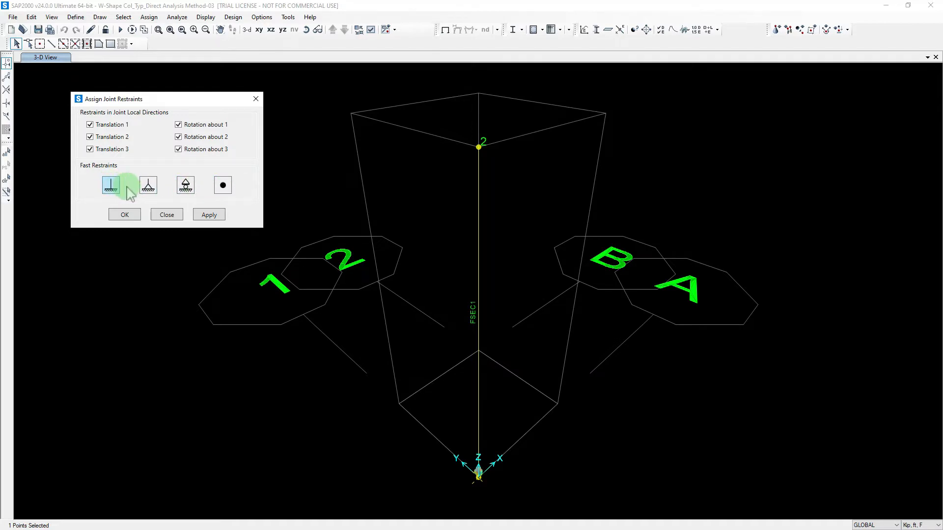
click(148, 186)
click(186, 186)
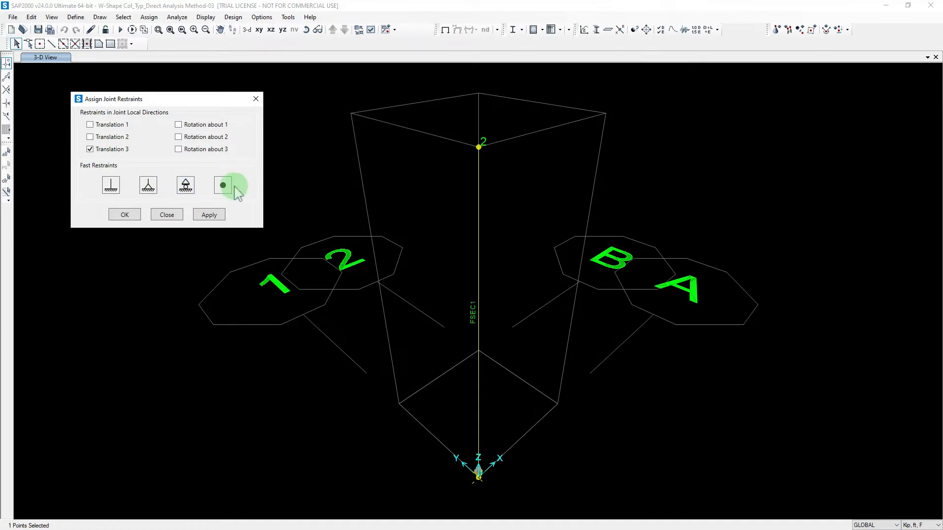
click(223, 185)
click(148, 185)
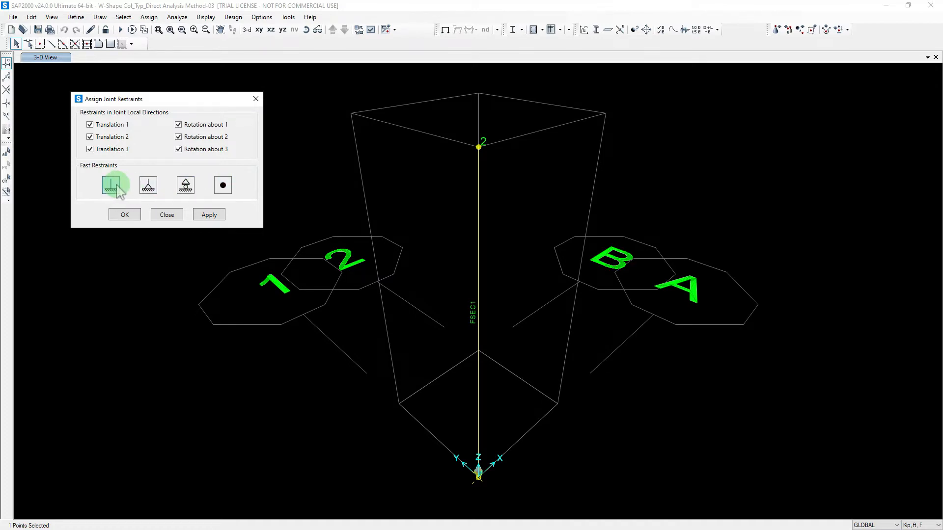
click(186, 150)
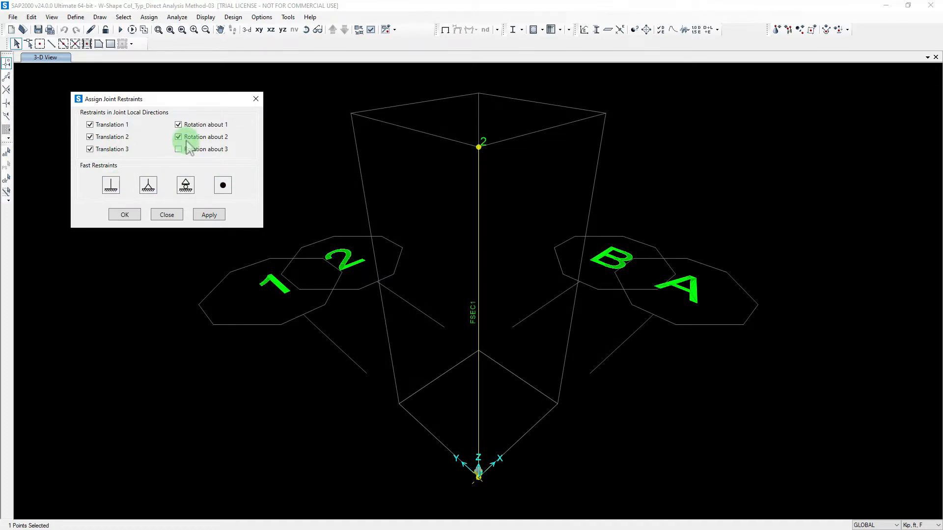
click(186, 139)
click(186, 126)
click(98, 149)
click(98, 137)
click(93, 125)
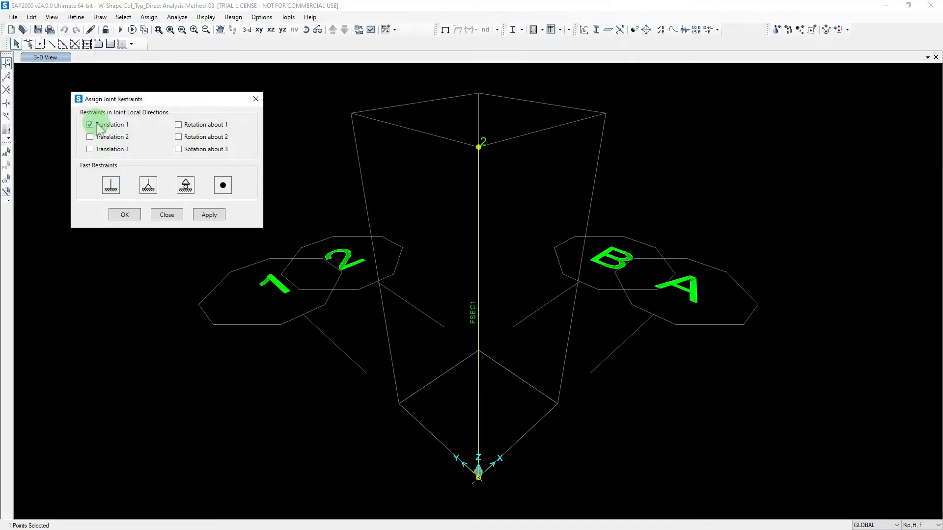
click(110, 187)
click(148, 186)
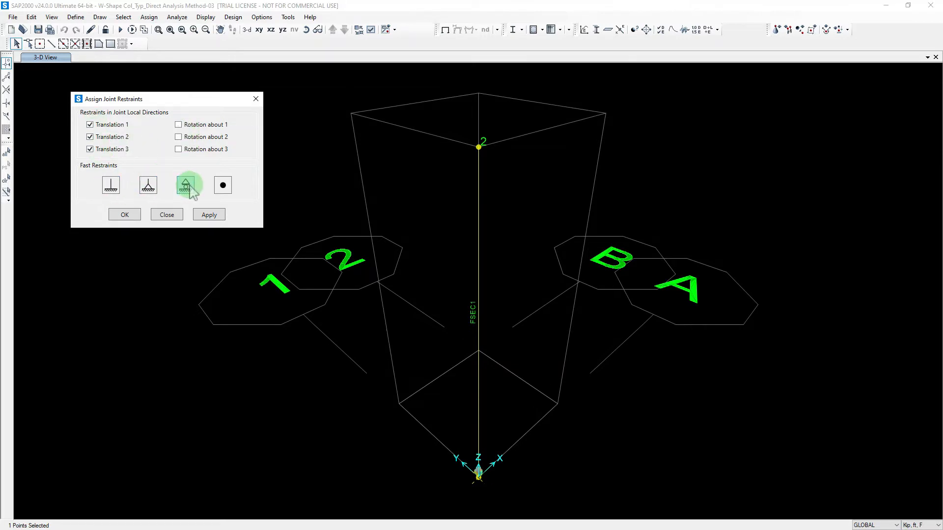
Step: Assign a fixed restraint with all translations and rotations to the column's base joint, and save the model
click(110, 187)
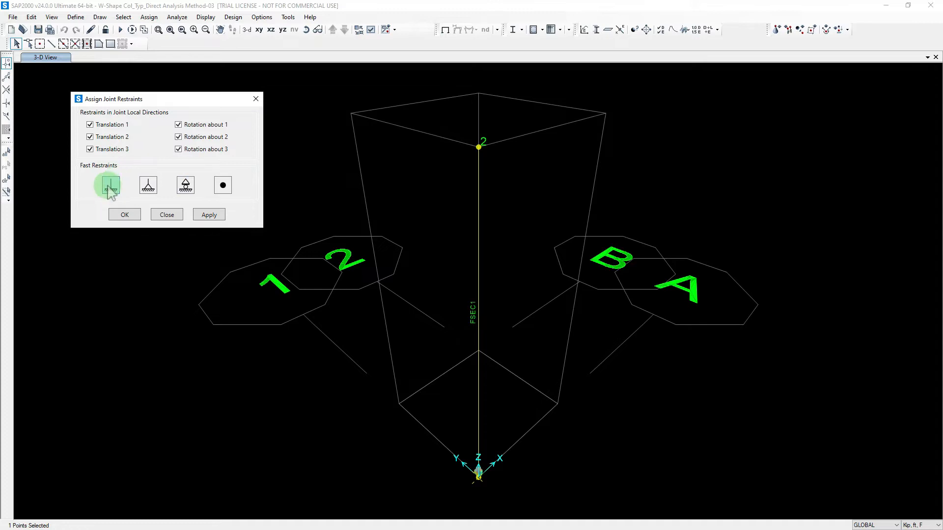
click(211, 216)
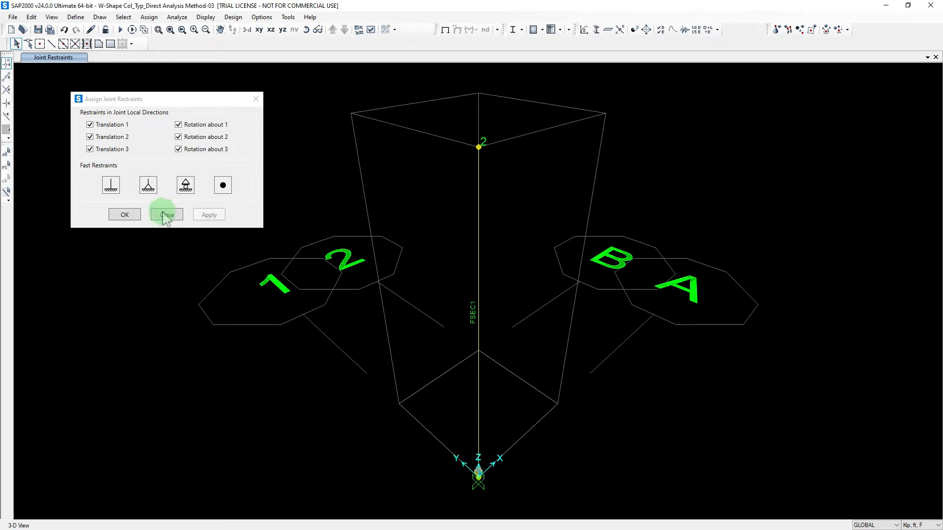
click(124, 215)
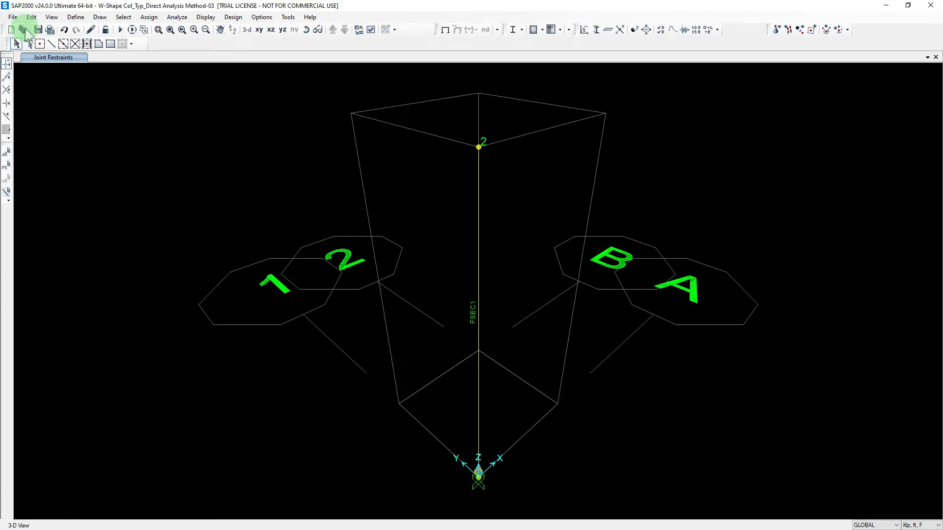
click(37, 29)
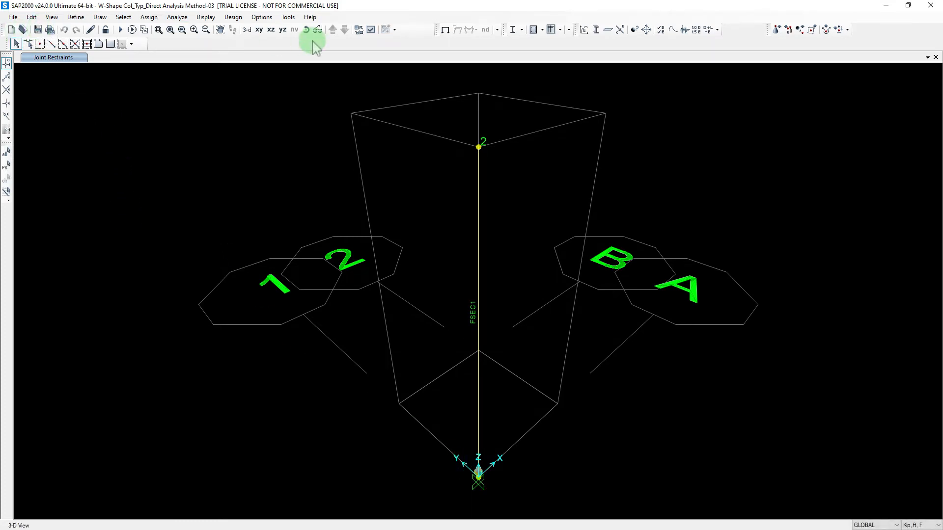
Step: Turn on the Restraints option for joints in the display options and apply it to the view
click(359, 30)
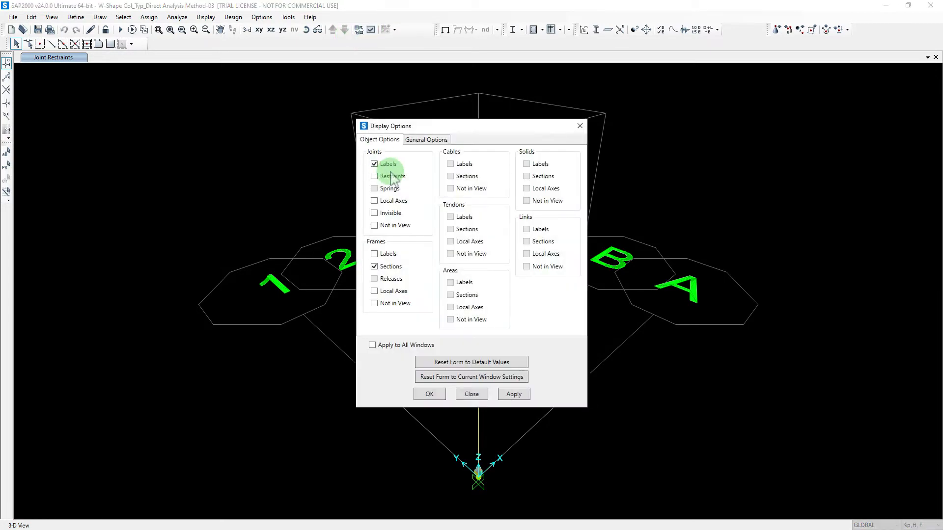
drag(398, 126, 131, 101)
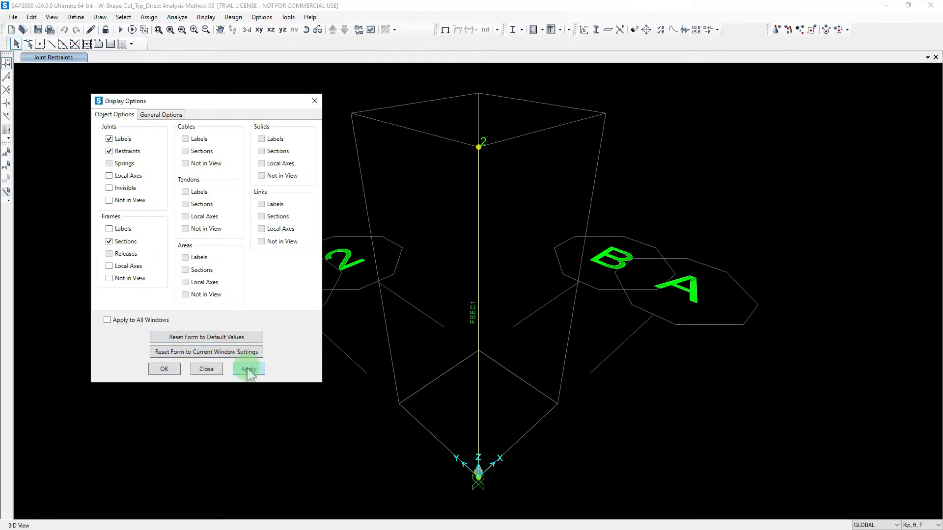
click(165, 370)
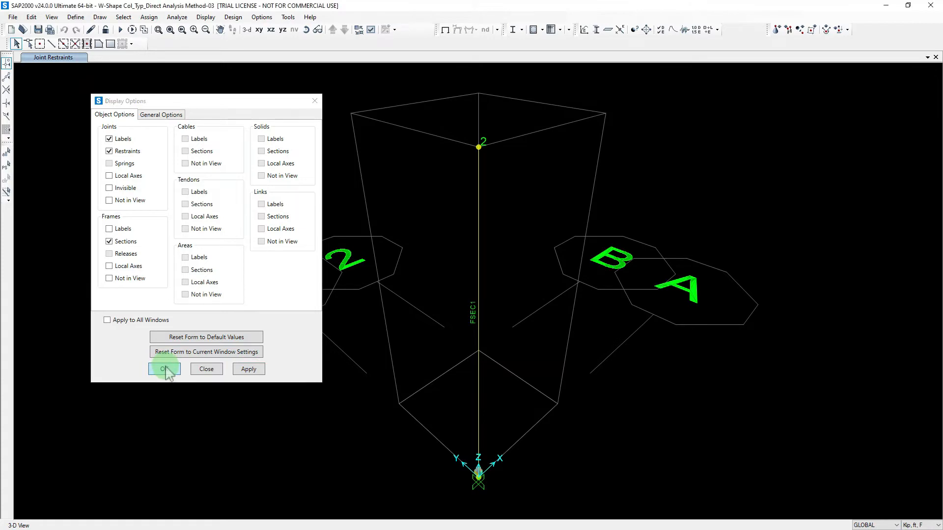
Step: Hide both the GLOBAL grid and LEO'S GRID in all windows
click(51, 18)
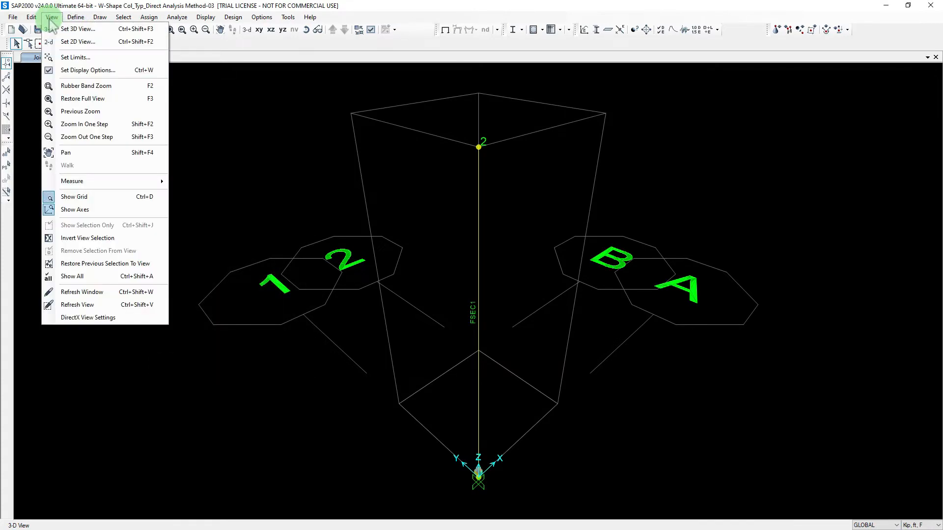
click(92, 198)
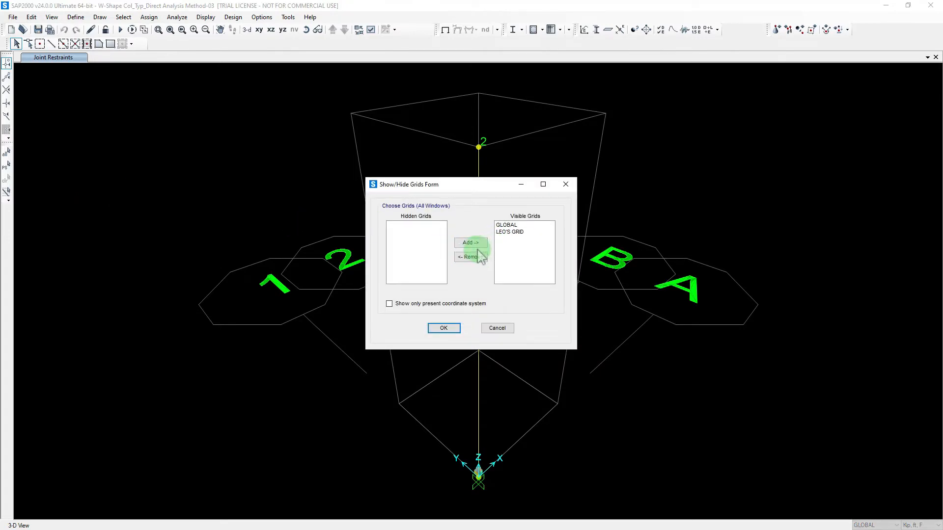
click(509, 225)
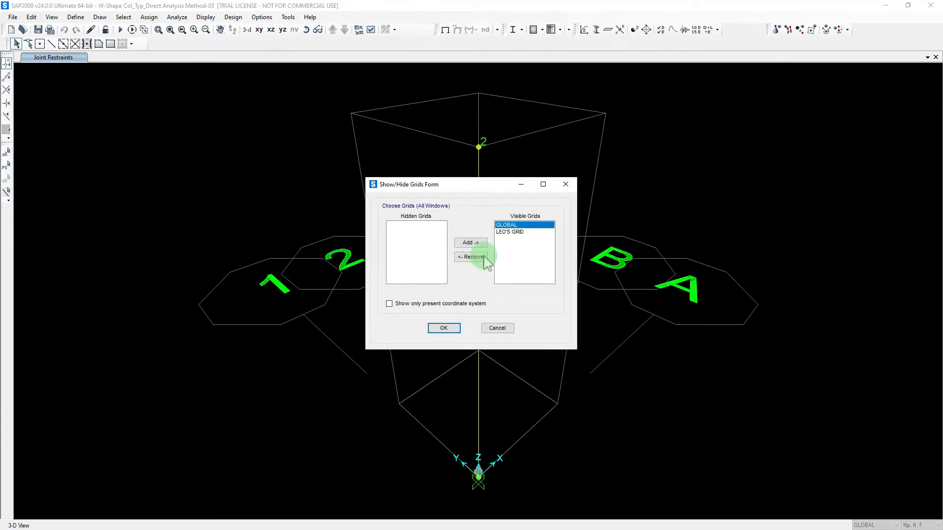
click(470, 257)
click(502, 225)
click(470, 257)
click(444, 328)
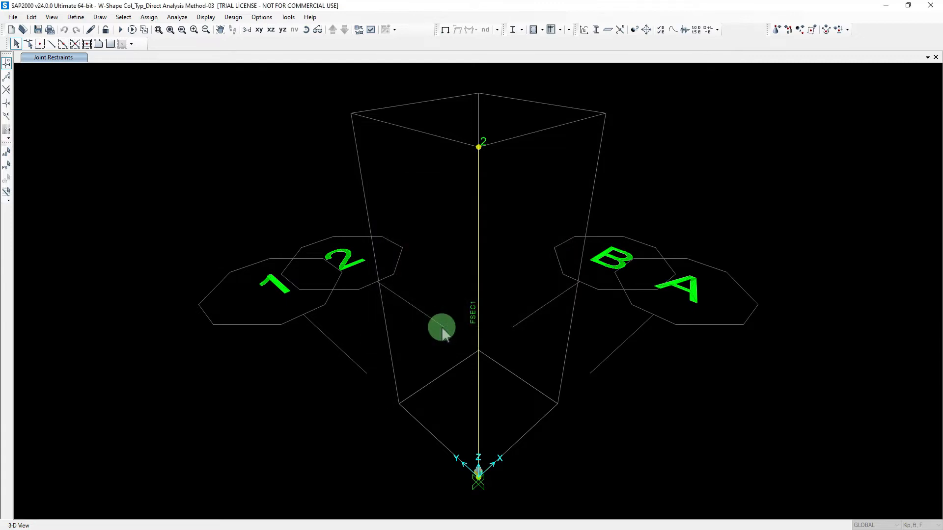
click(428, 326)
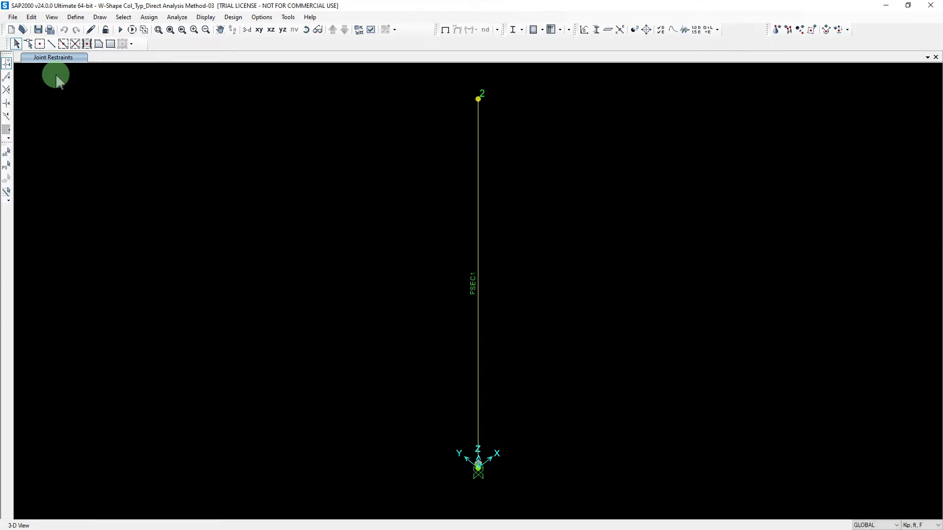
Step: Turn the display of the coordinate axes off and back on
click(51, 17)
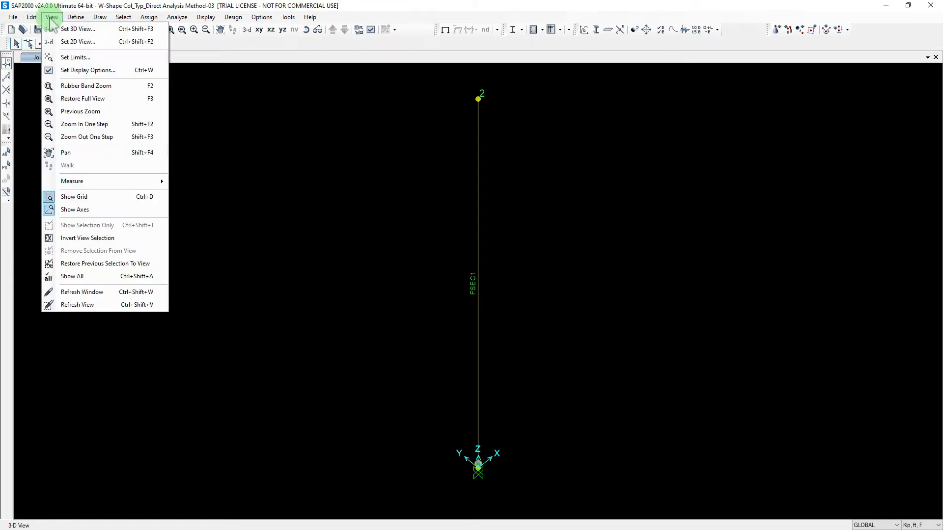
click(71, 212)
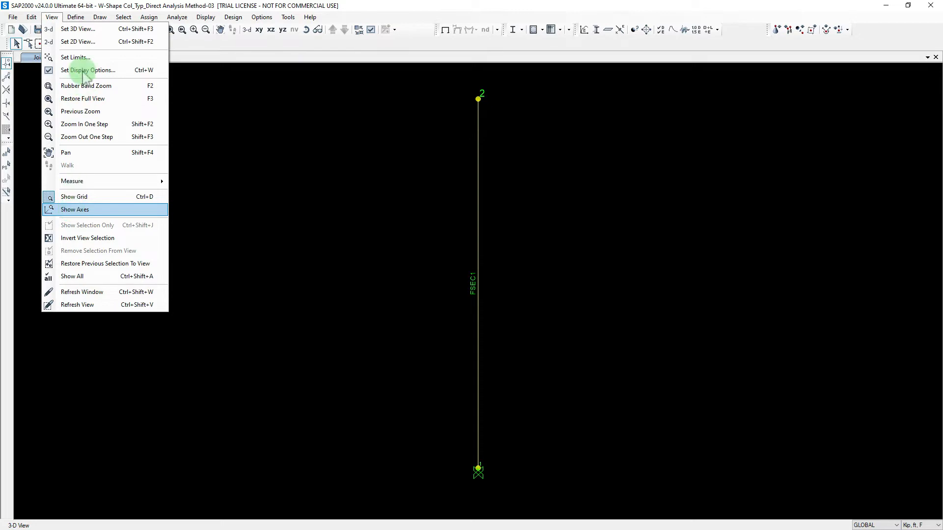
click(51, 17)
click(52, 17)
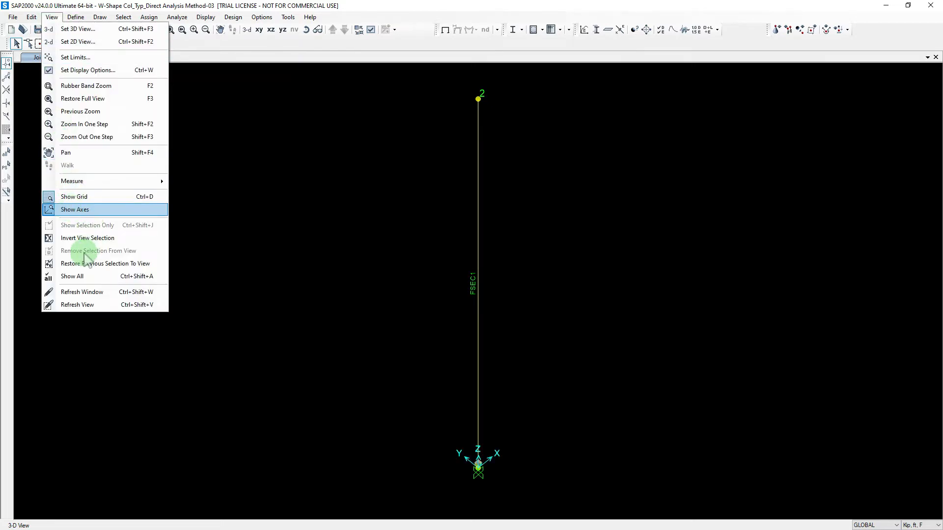
click(181, 5)
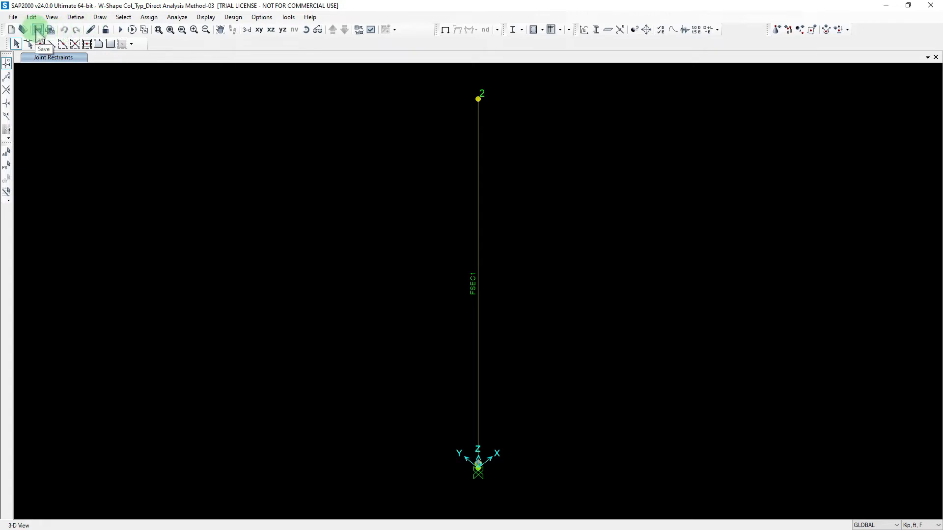
Step: Save the model
click(38, 30)
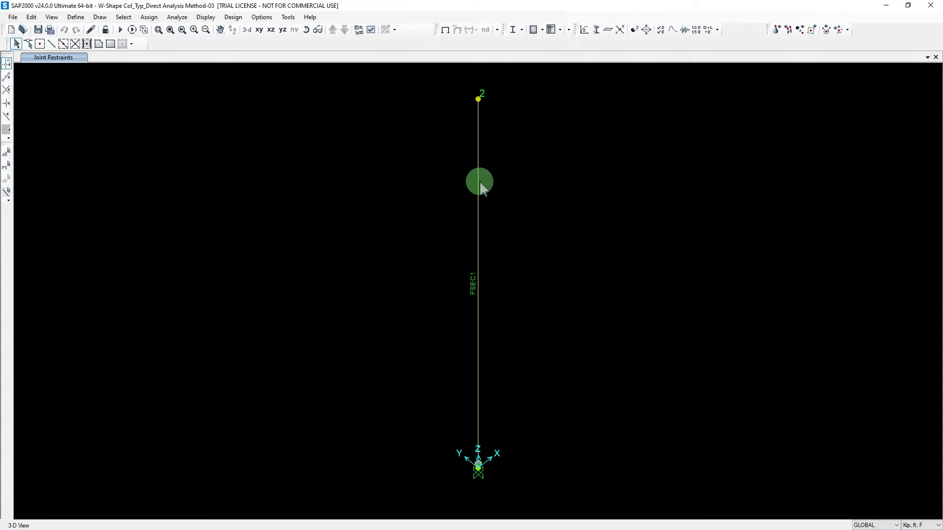
click(76, 19)
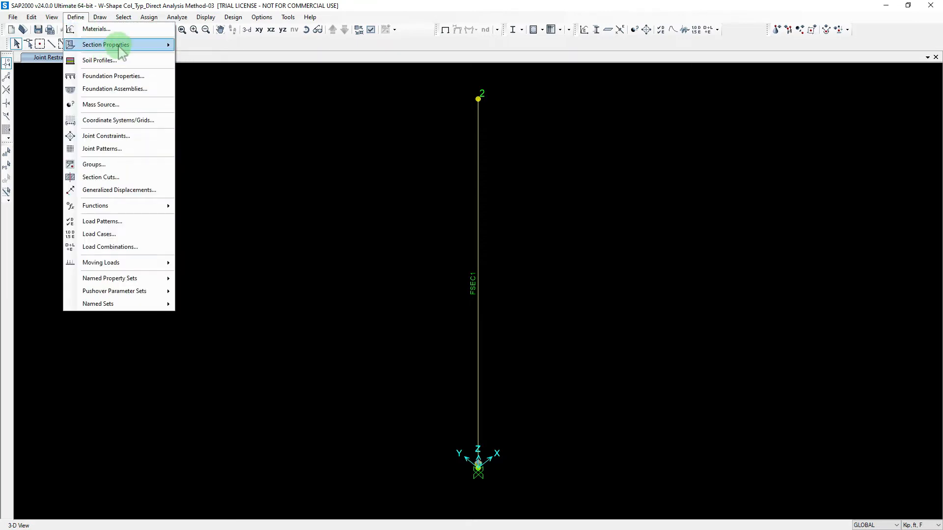
mouse_move(120, 44)
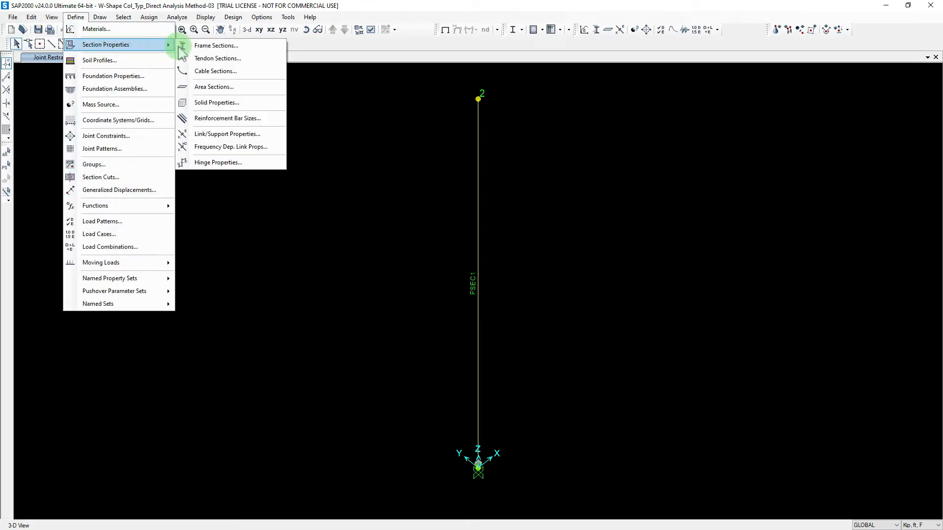
click(209, 46)
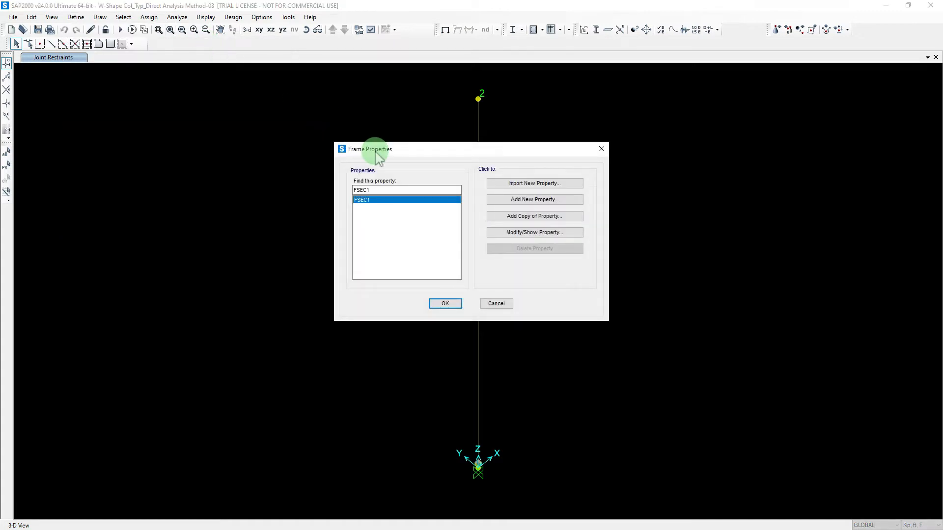
click(496, 303)
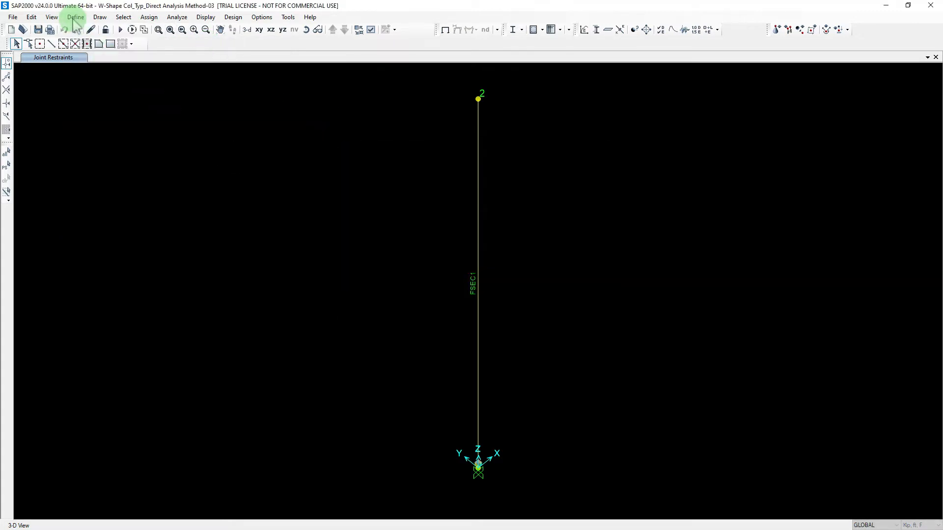
Step: Start importing a new steel frame section of the I/Wide Flange type from the AISC14 section property file
click(77, 19)
mouse_move(119, 45)
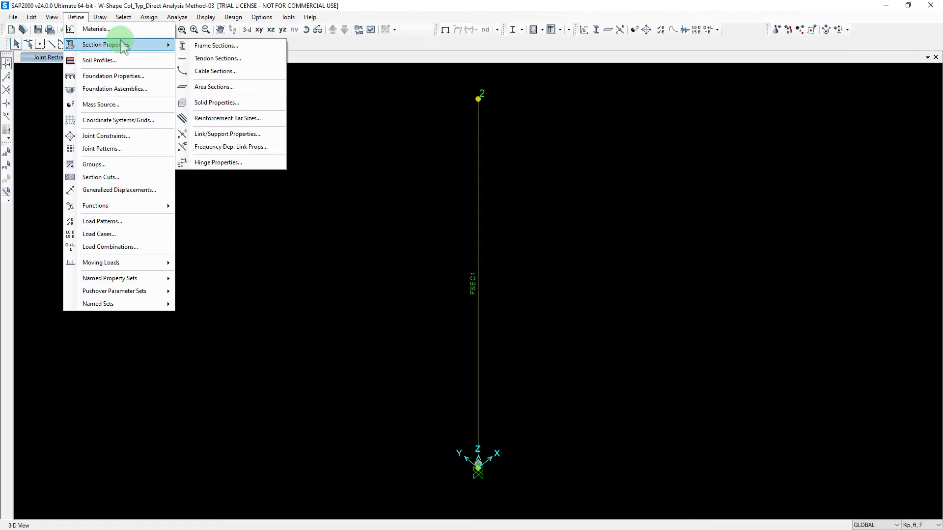
click(206, 47)
drag(348, 150, 154, 139)
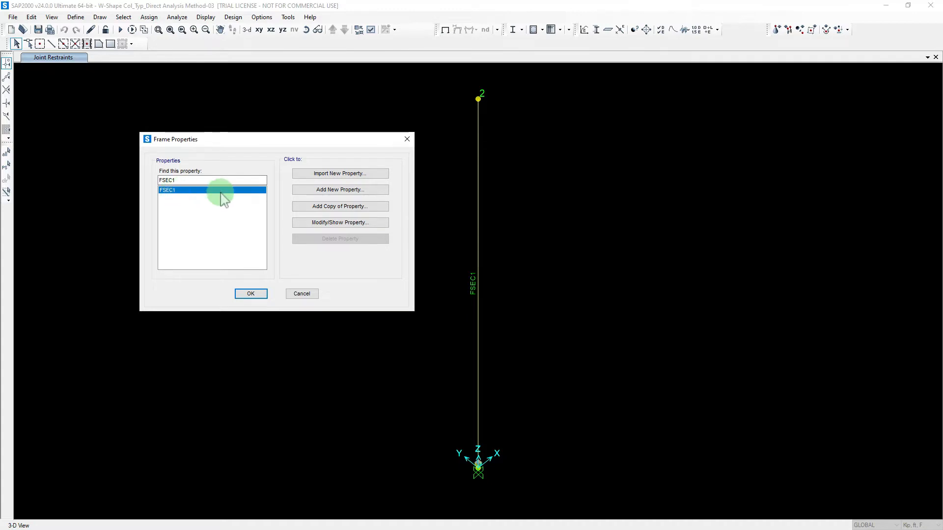
click(320, 175)
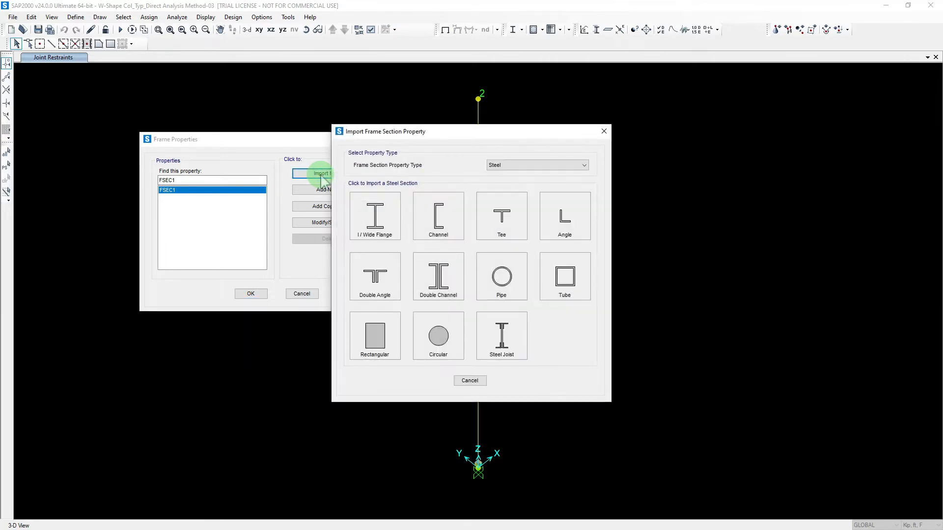
drag(427, 130, 477, 53)
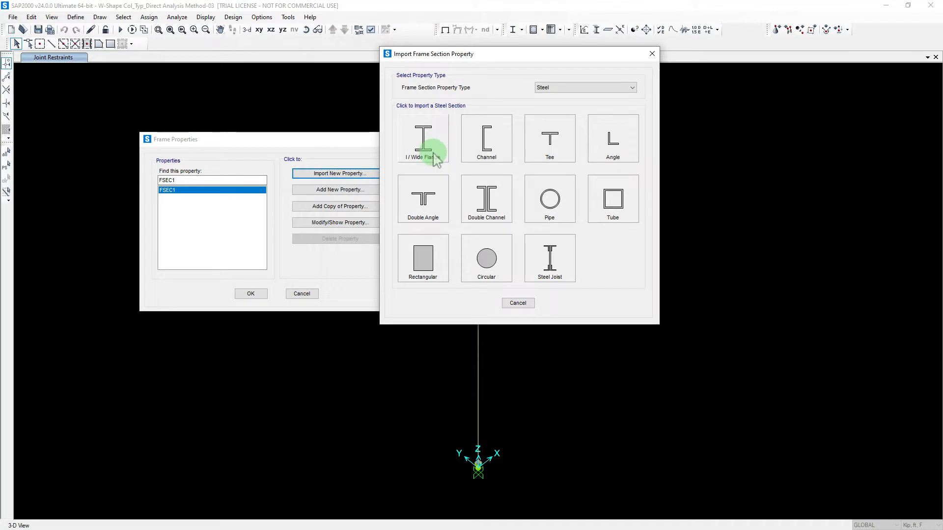
click(606, 89)
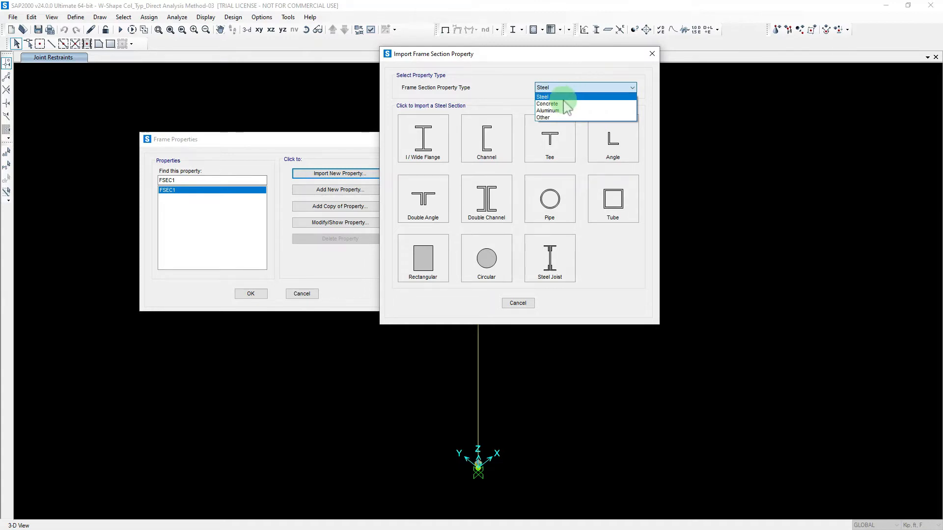
click(546, 96)
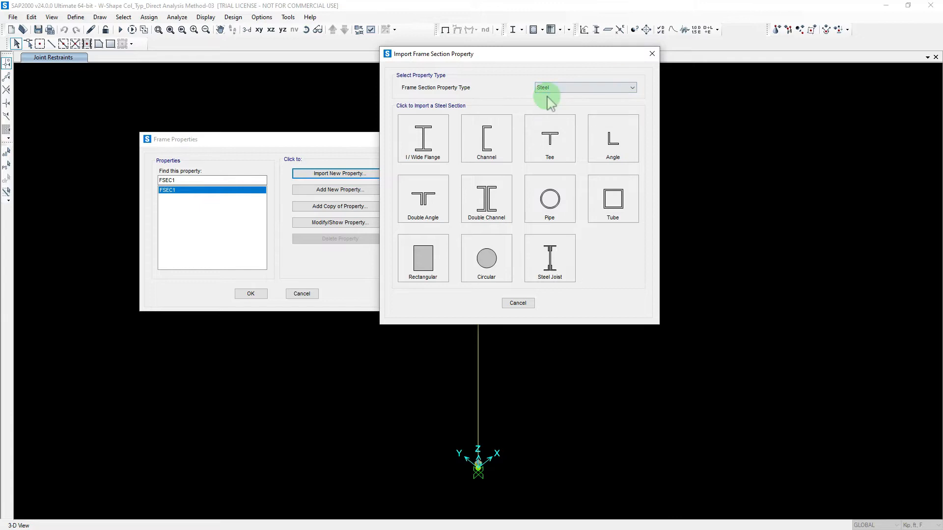
click(425, 142)
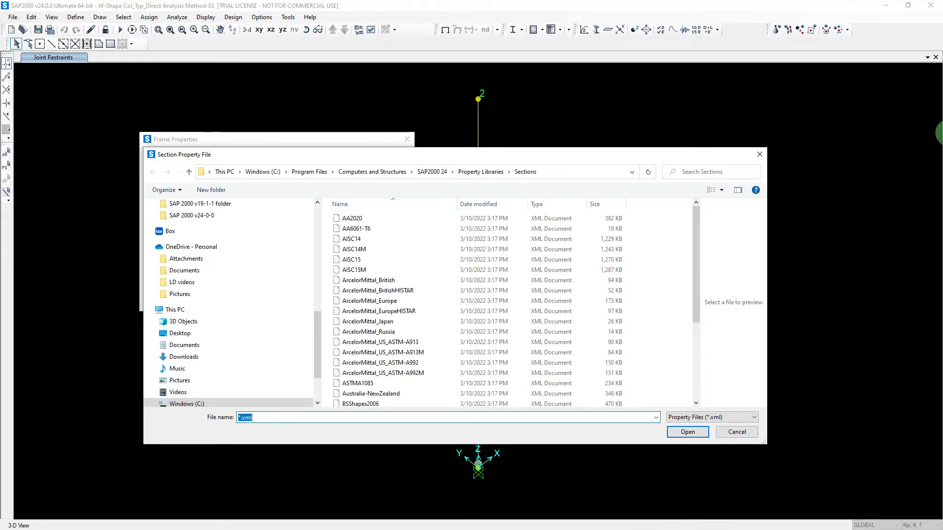
click(340, 239)
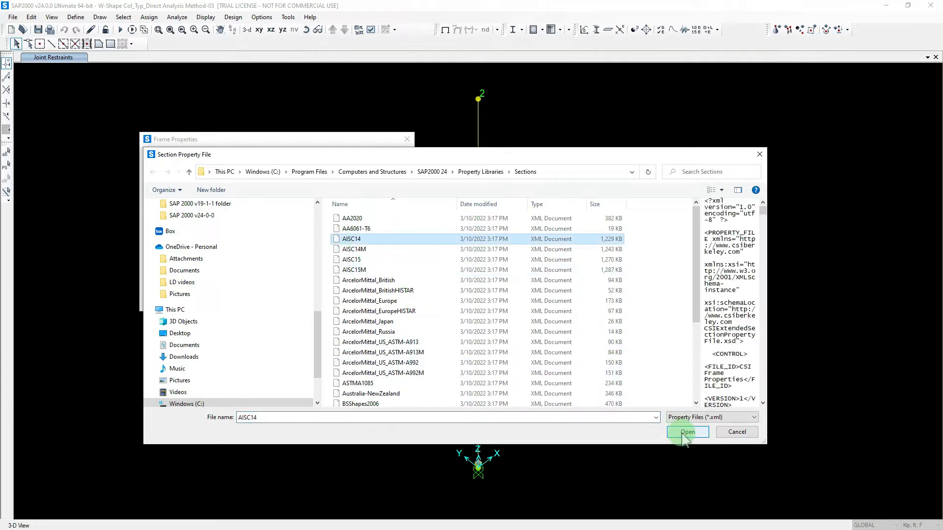
click(687, 432)
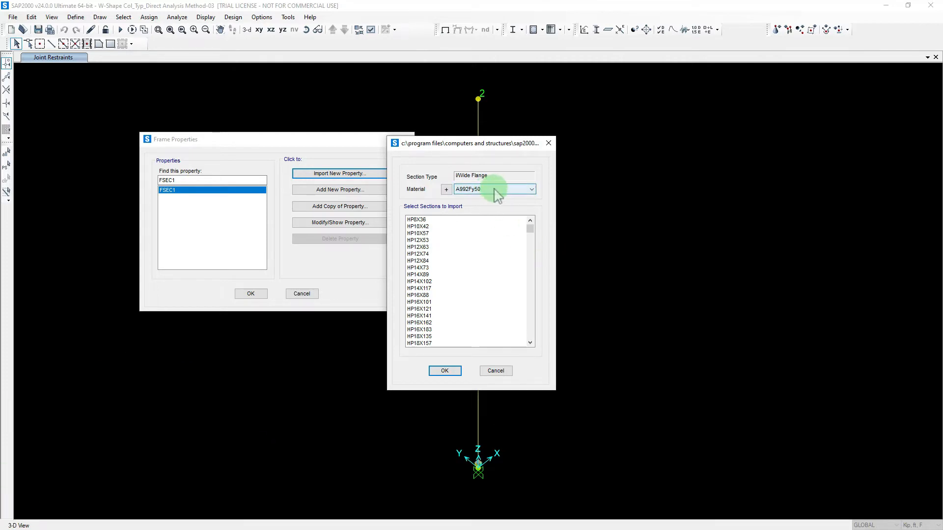
Step: Import all W shapes from W4X13 through W44X335 with material A992Fy50 and accept the updated frame properties
scroll(484, 305, down, 2)
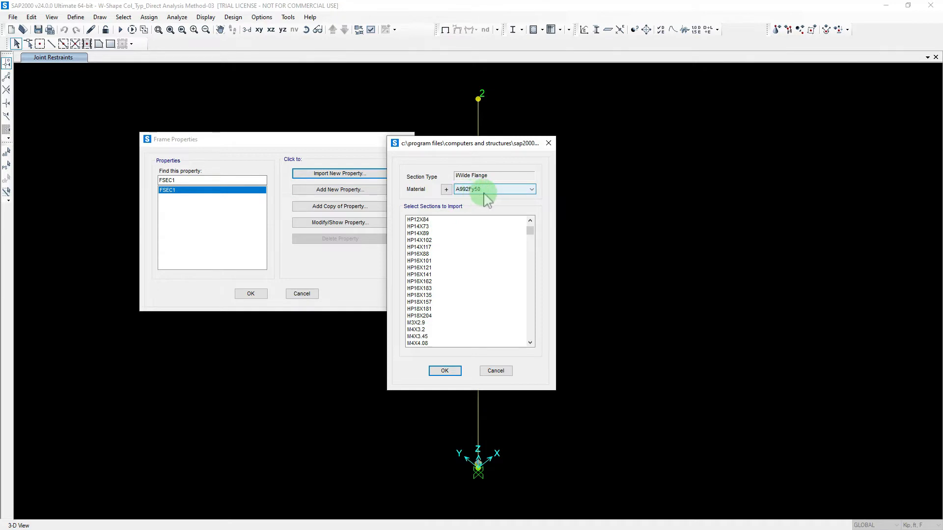
click(498, 193)
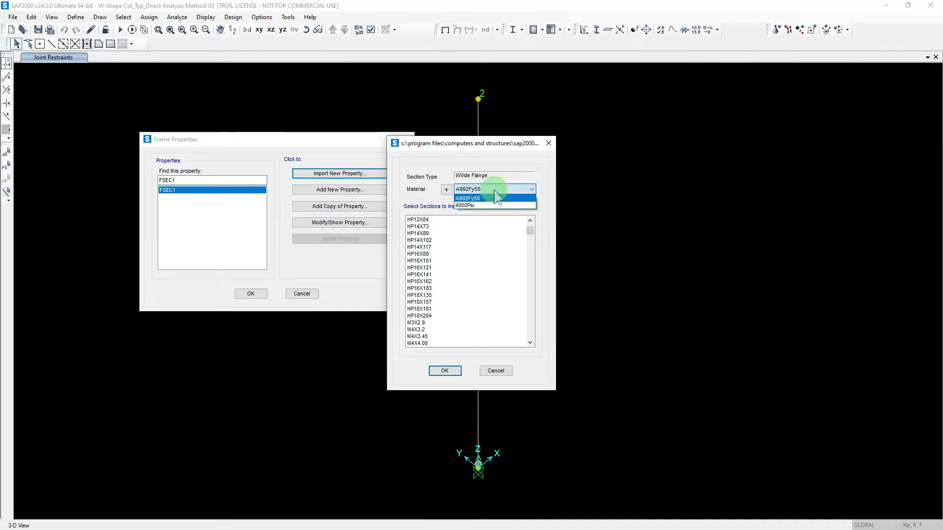
click(495, 192)
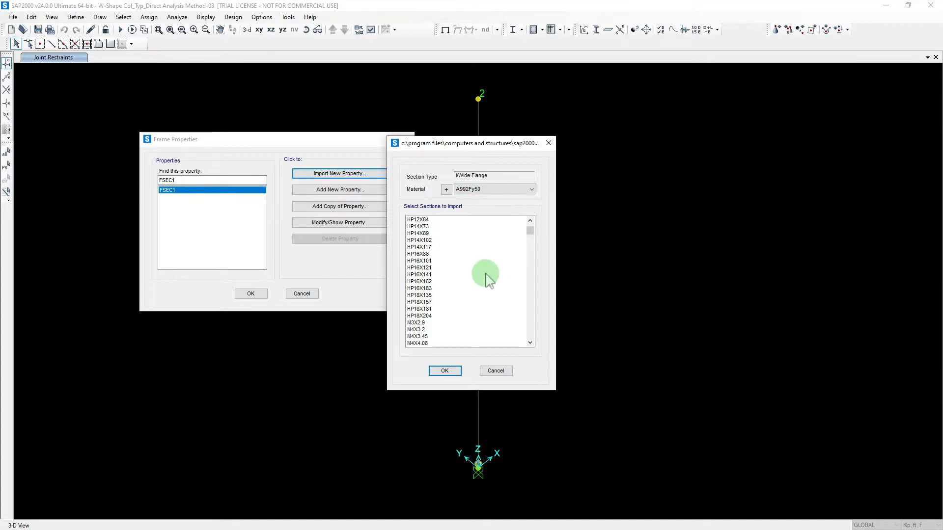
scroll(483, 280, down, 1)
scroll(483, 282, down, 6)
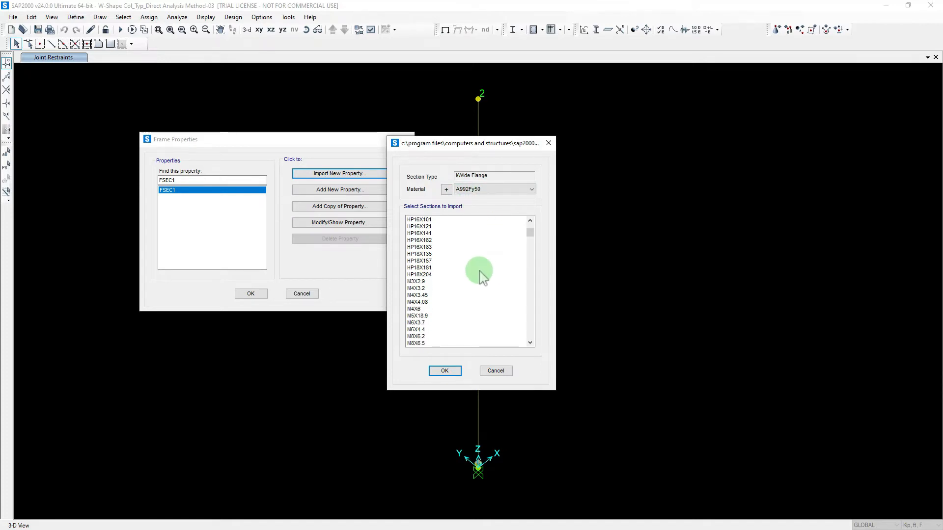
scroll(486, 311, down, 4)
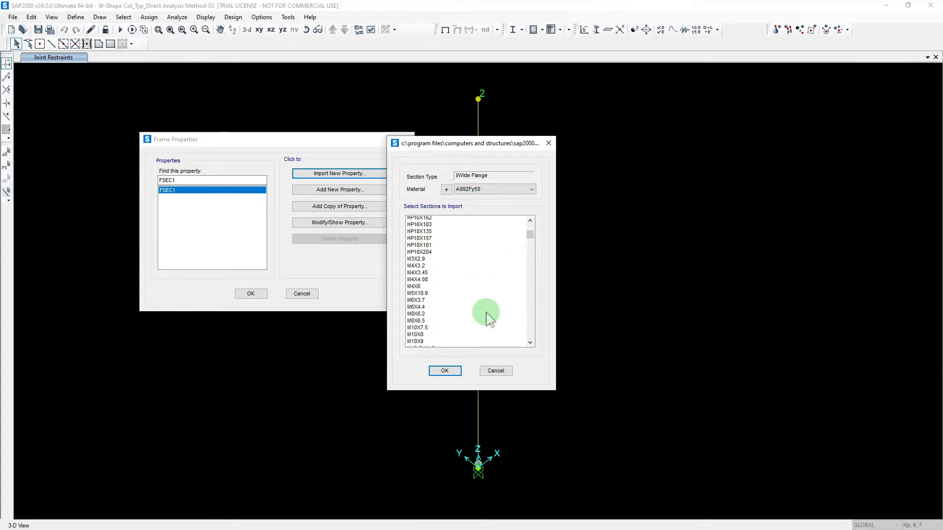
scroll(471, 300, down, 6)
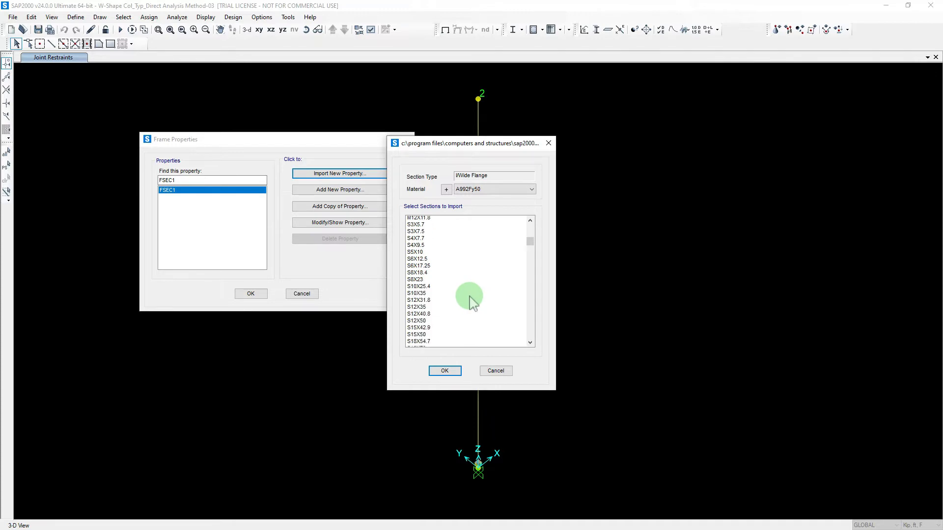
scroll(470, 301, down, 7)
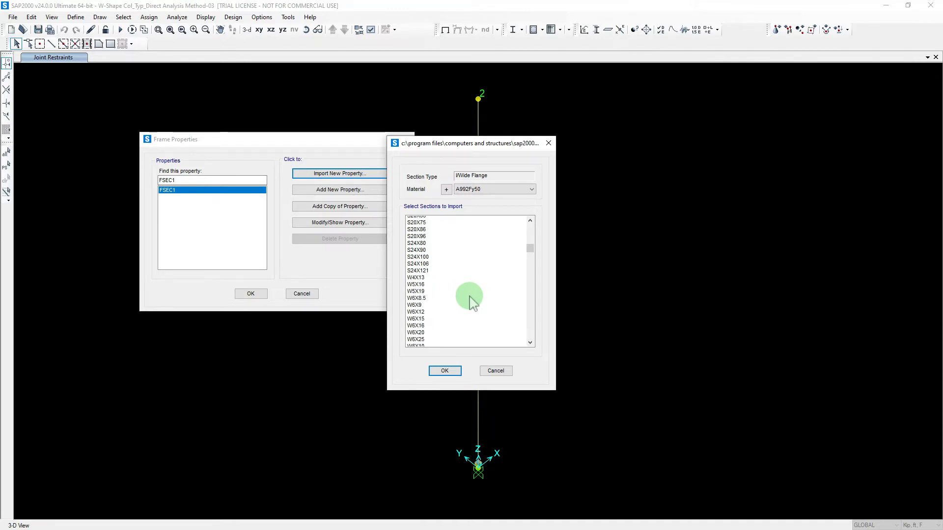
click(415, 267)
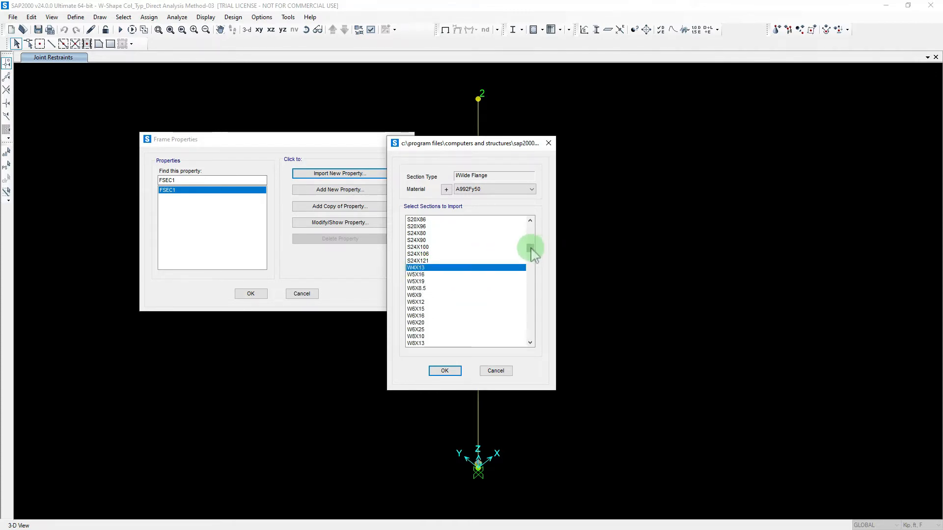
drag(532, 249, 503, 348)
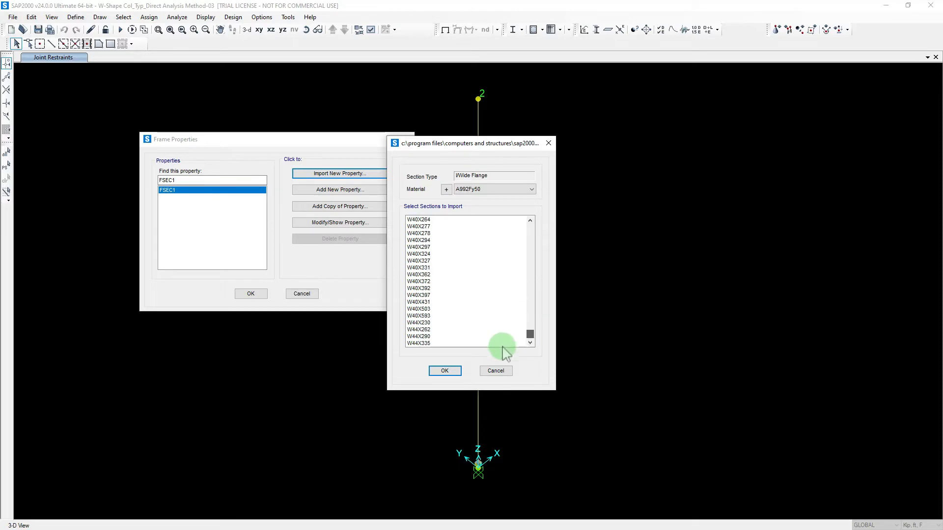
shift+click(421, 343)
click(445, 371)
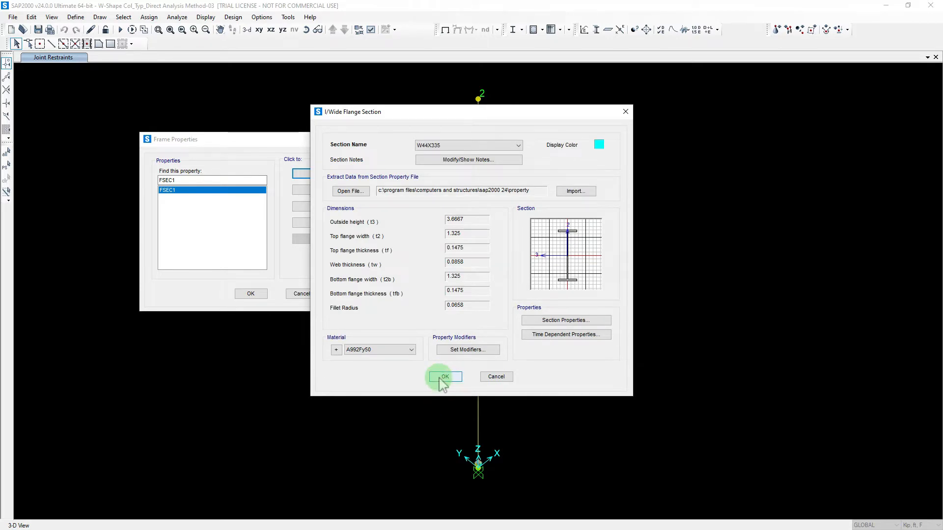
click(445, 377)
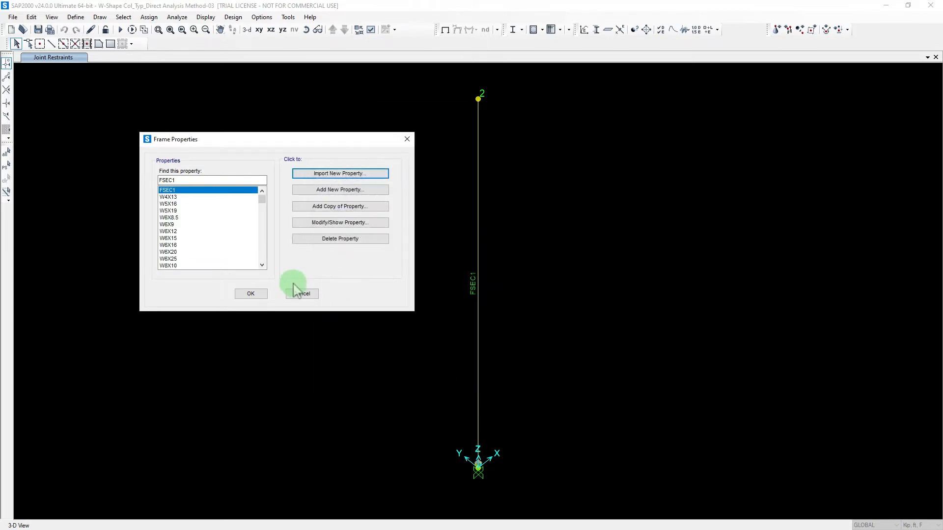
click(252, 294)
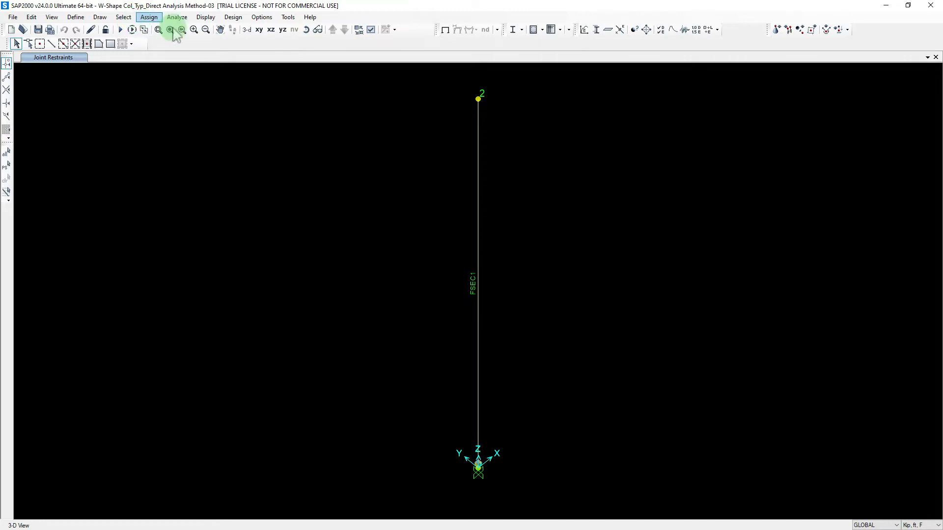
Step: Select the column and open the frame section assignment, browsing the available sections to the W12 sizes
drag(533, 297, 428, 222)
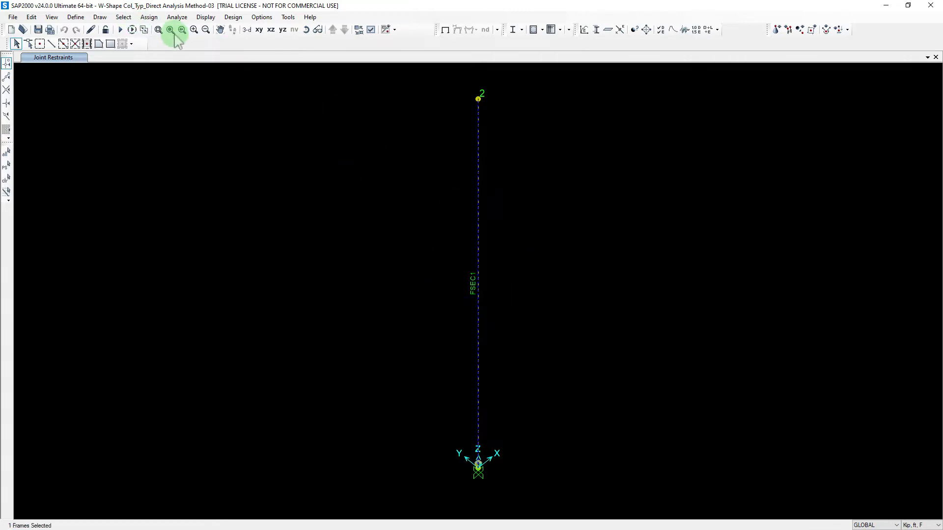
click(149, 16)
mouse_move(163, 42)
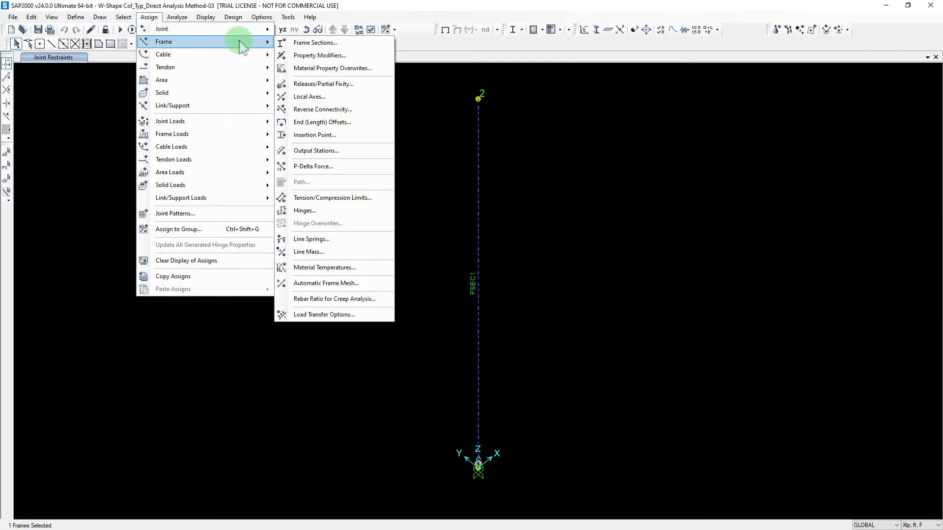
click(313, 42)
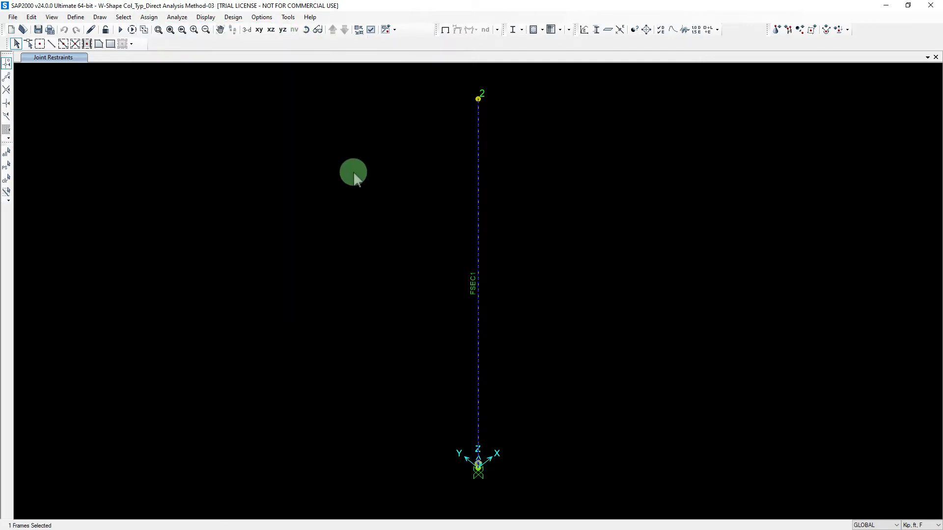
drag(417, 162, 202, 127)
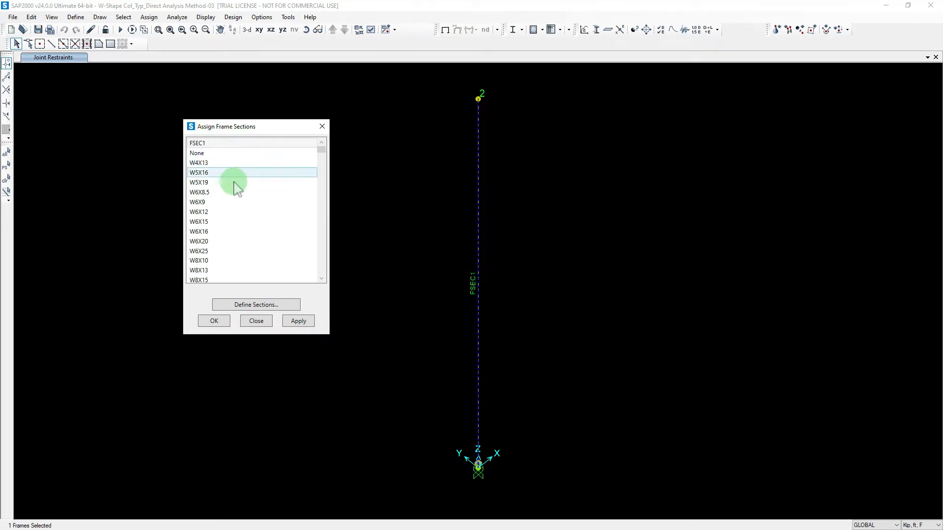
scroll(233, 231, down, 1)
scroll(232, 241, down, 6)
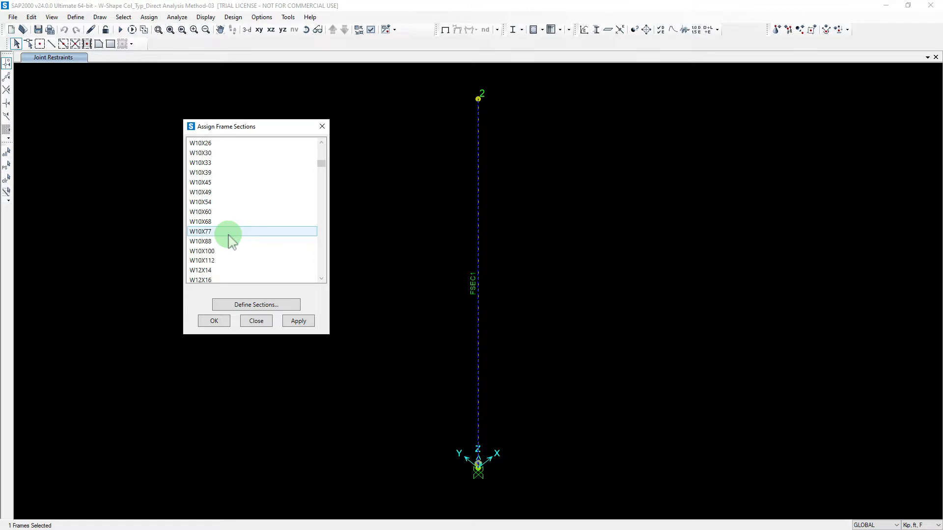
scroll(230, 240, down, 6)
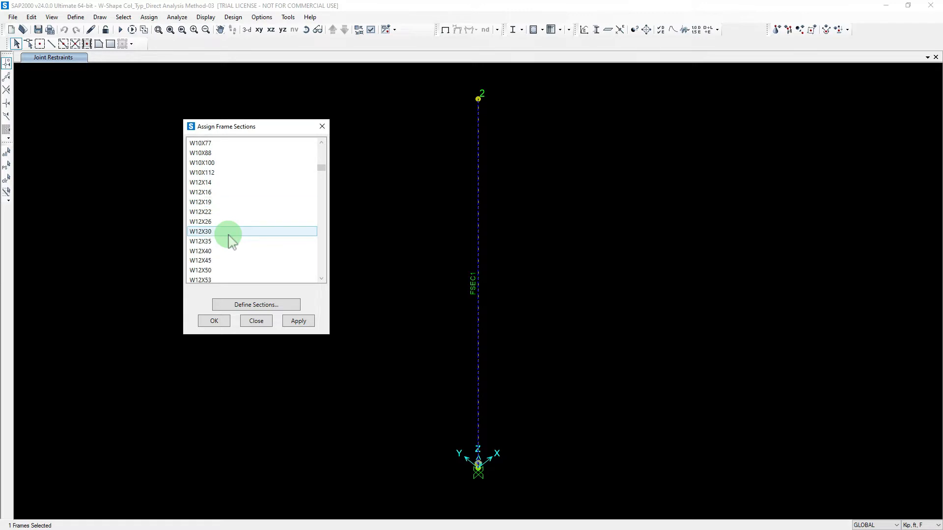
Step: Open the section definitions from the assignment dialog, find and select W14X30, and accept
click(250, 304)
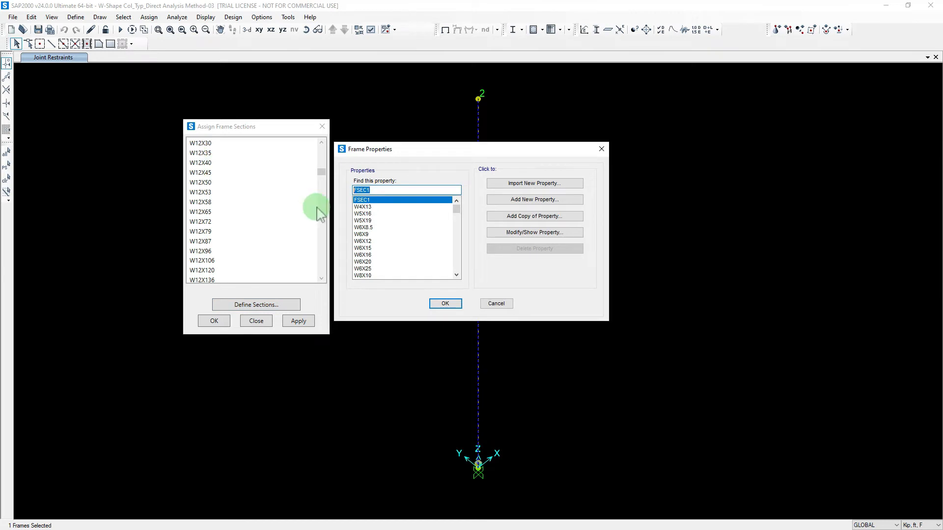
text(W14)
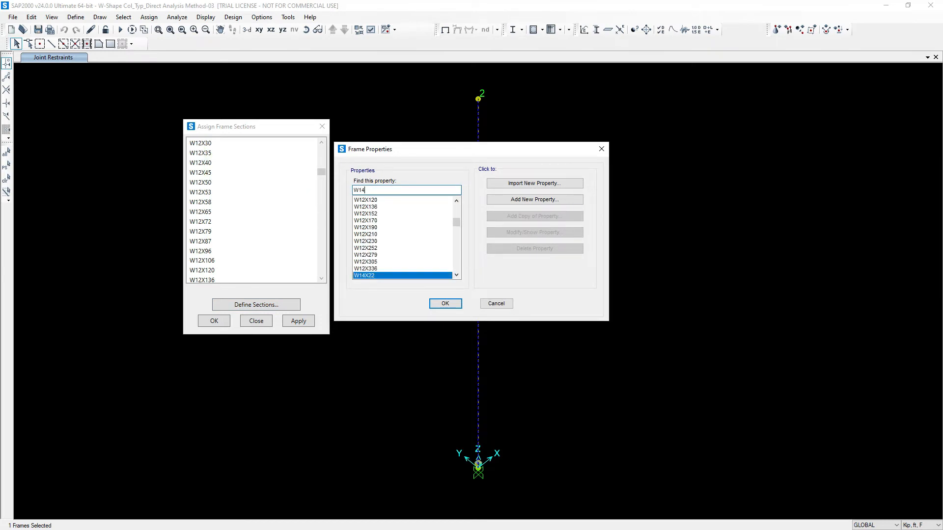
text(X30)
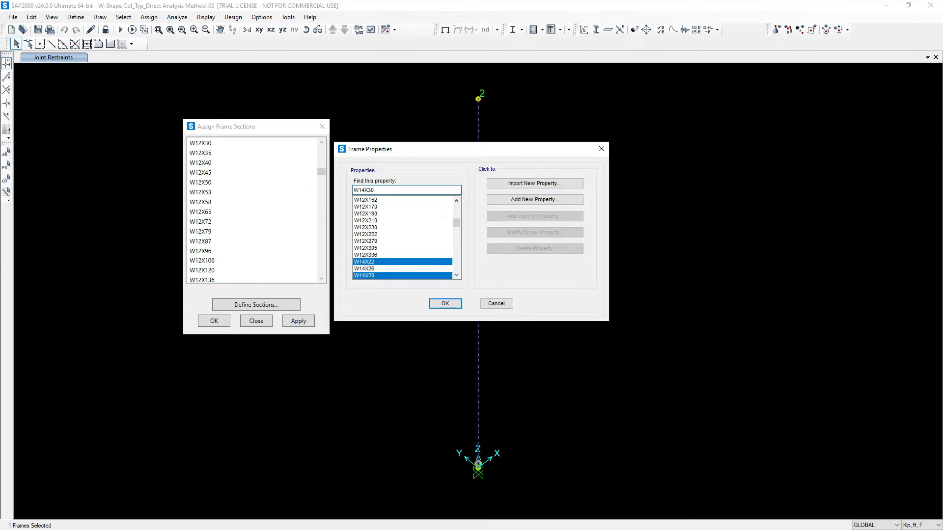
click(364, 275)
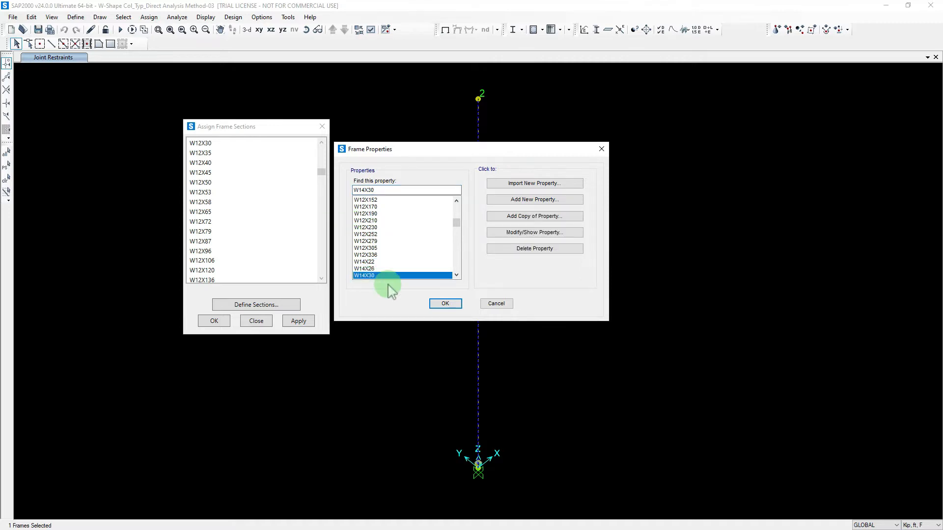
click(445, 304)
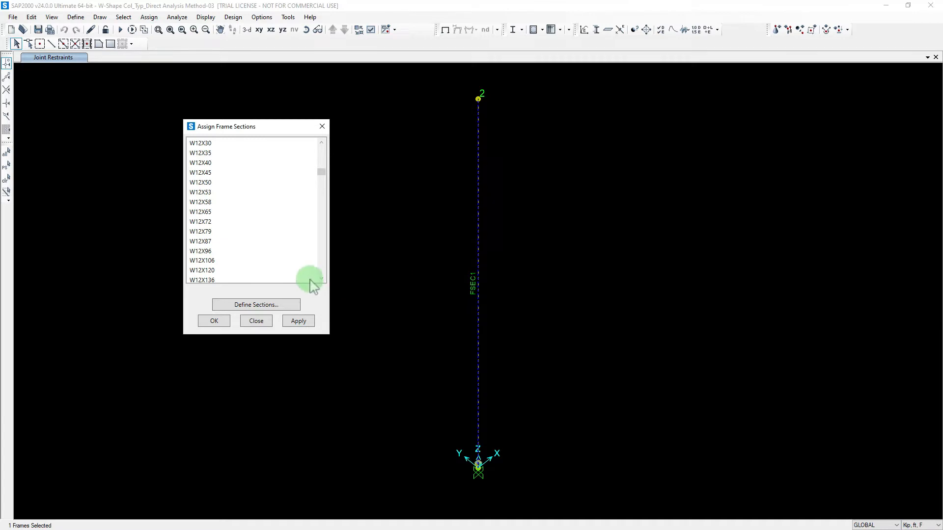
Step: Find W14X30 in the frame section list, assign it to the column, and close the assignment dialog
click(276, 261)
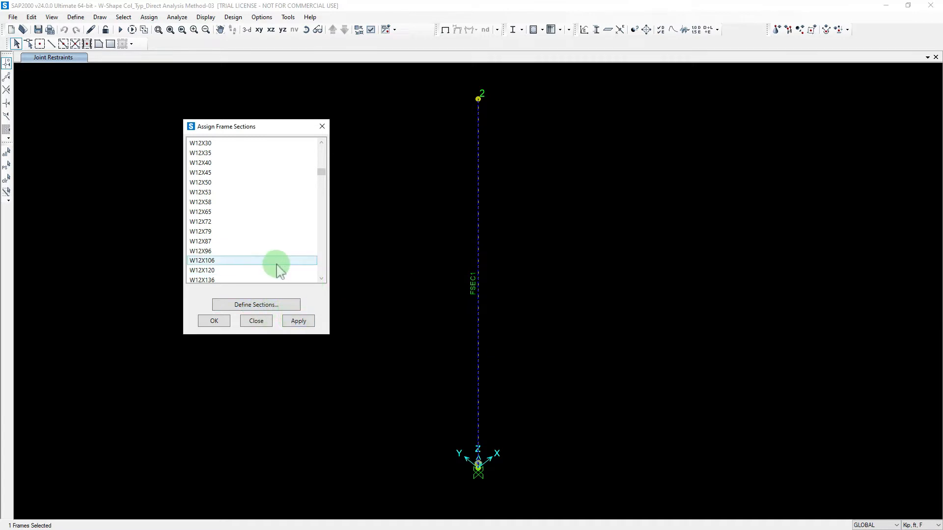
scroll(278, 268, down, 15)
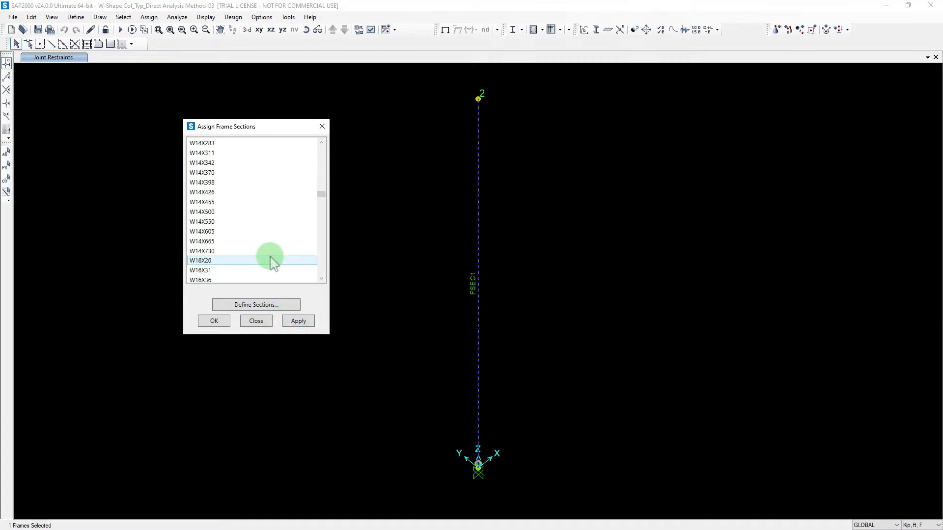
click(299, 321)
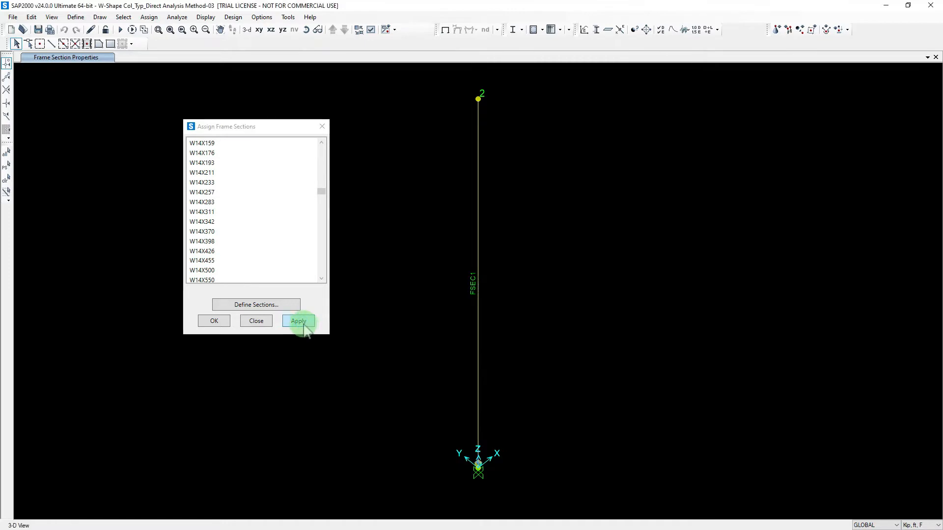
scroll(224, 194, up, 5)
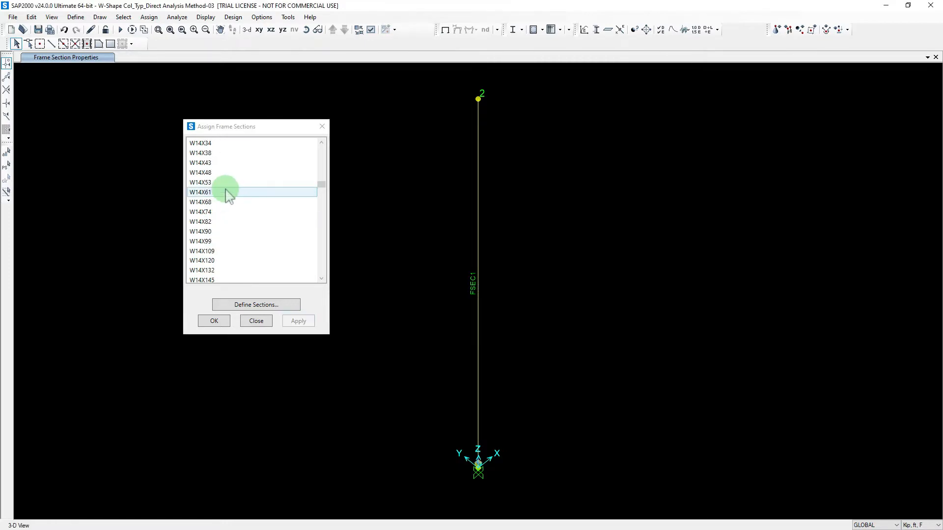
scroll(219, 167, up, 1)
click(219, 163)
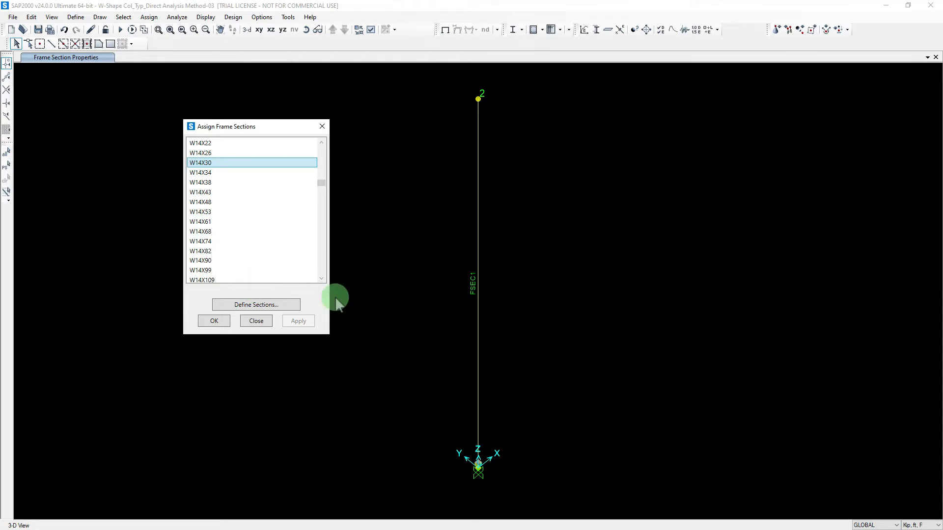
click(460, 283)
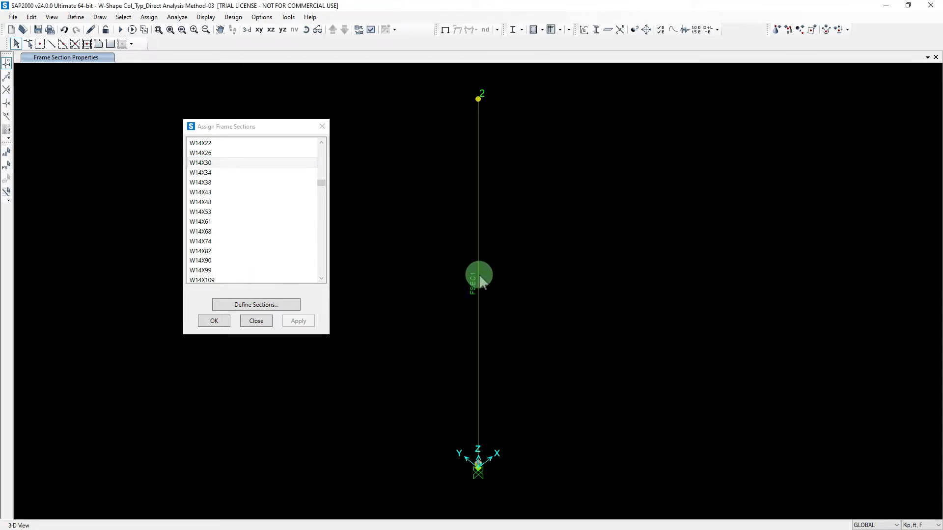
click(194, 165)
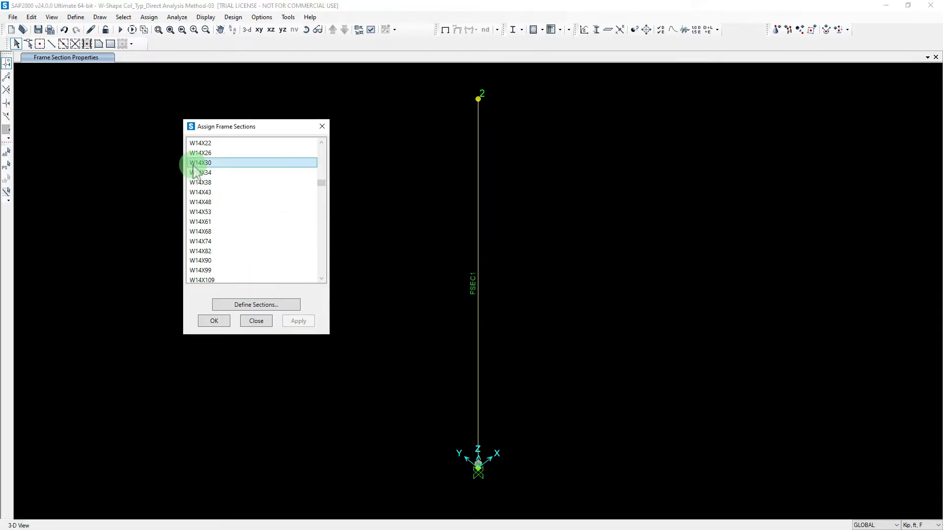
click(440, 254)
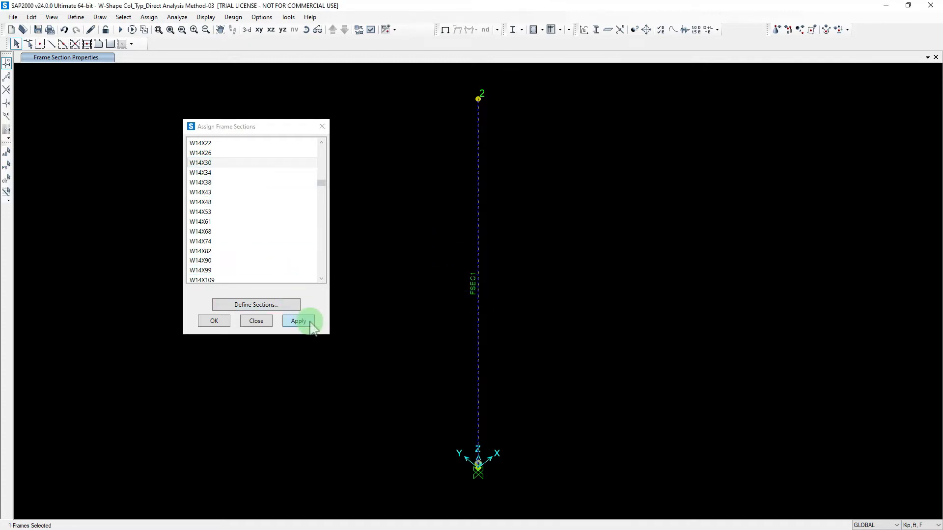
click(310, 322)
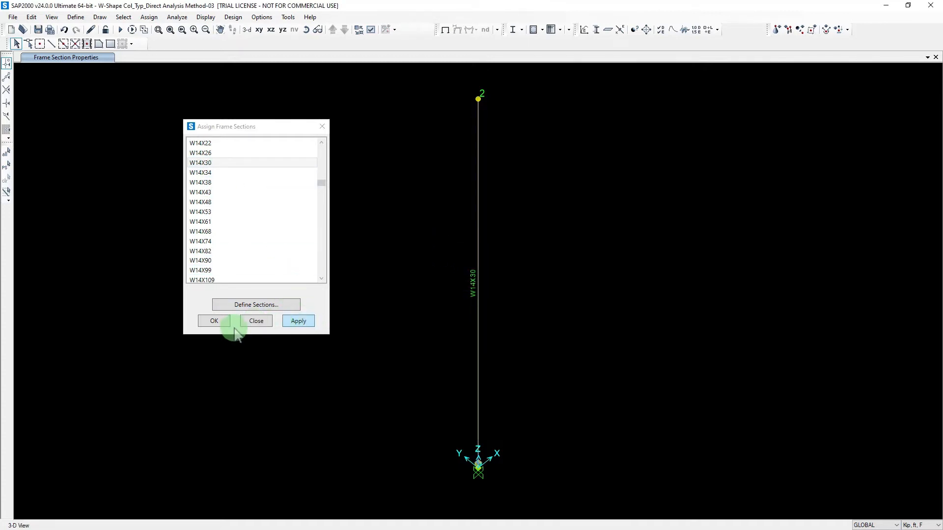
click(216, 322)
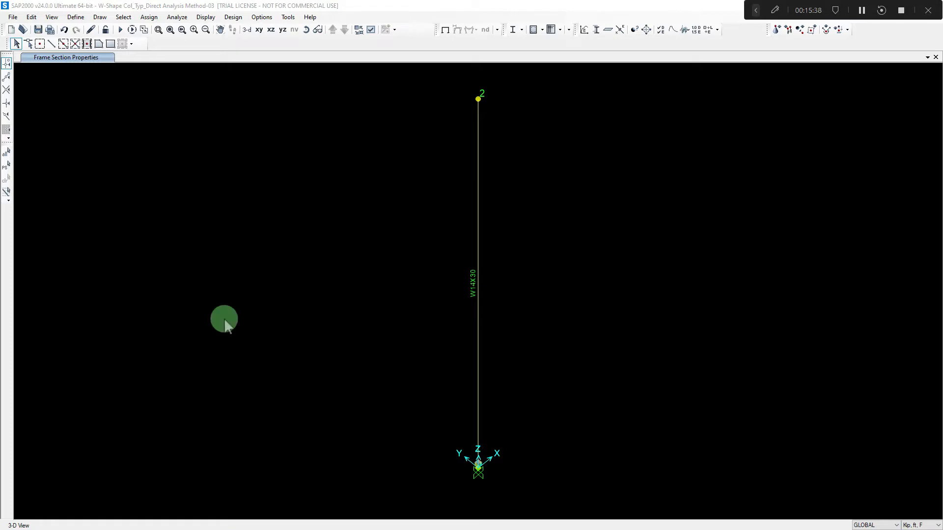
click(862, 11)
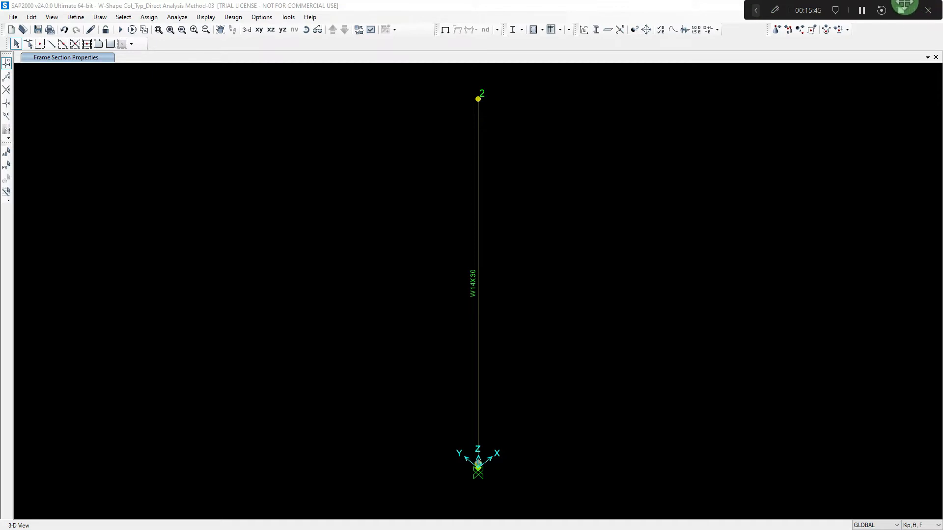
drag(904, 7, 635, 84)
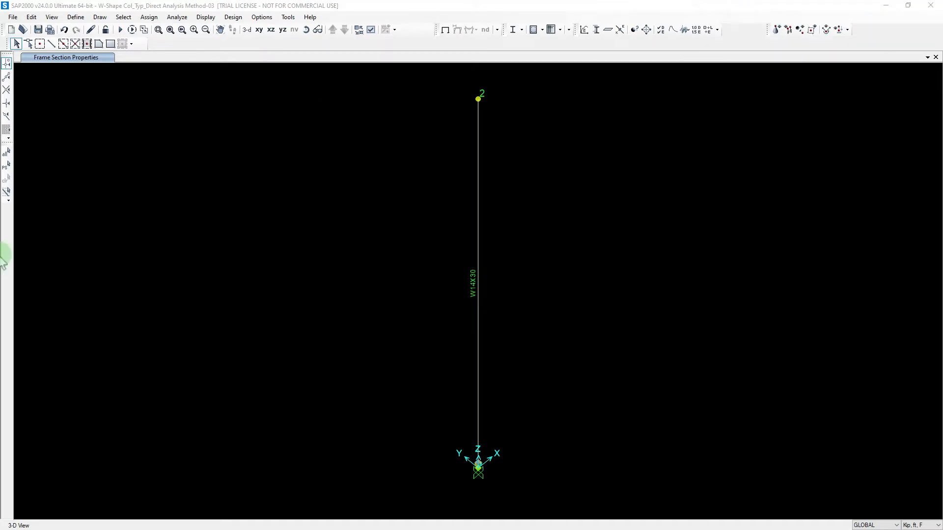
click(223, 5)
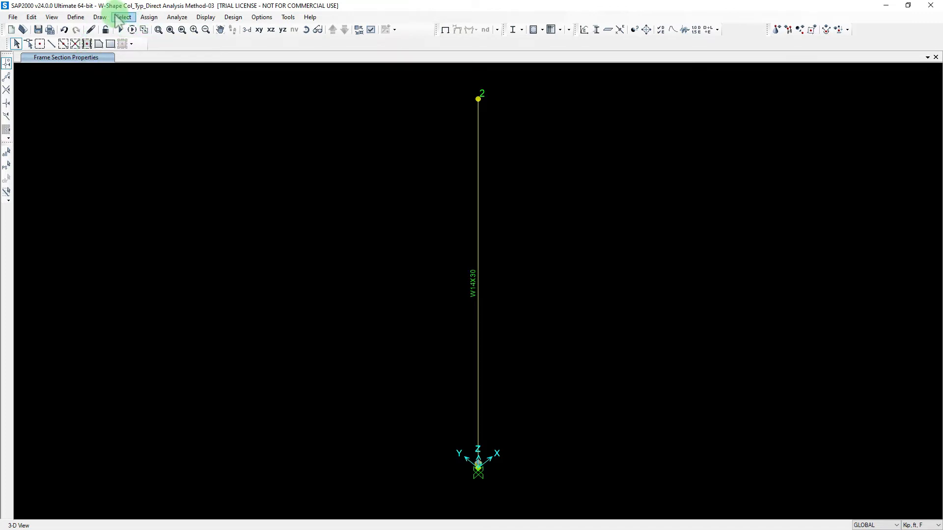
Step: Add a new United States steel material with standard ASTM A36 and Grade 36, and accept the material definitions
click(76, 18)
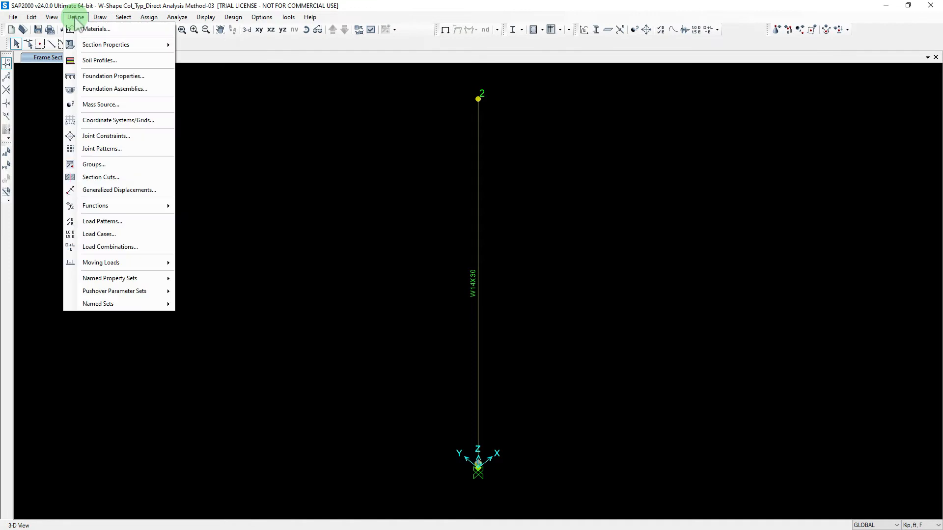
click(93, 32)
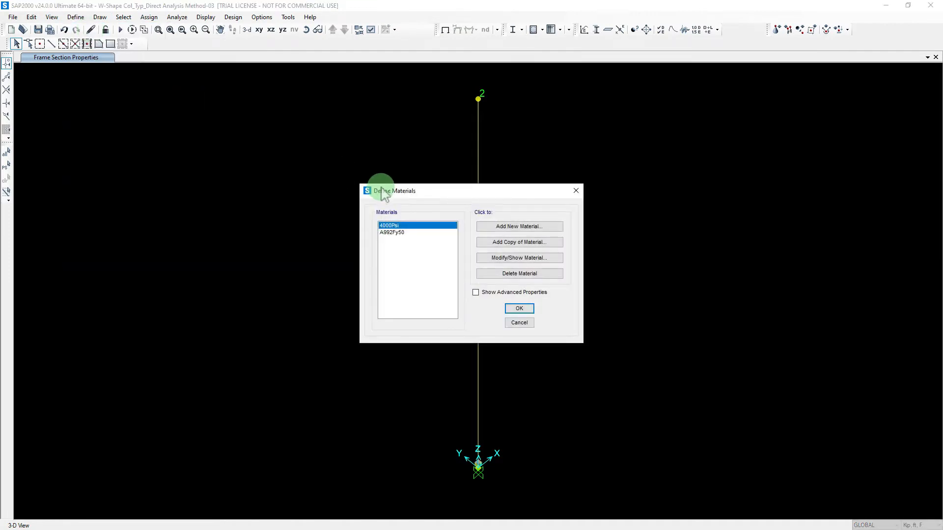
drag(381, 191, 74, 132)
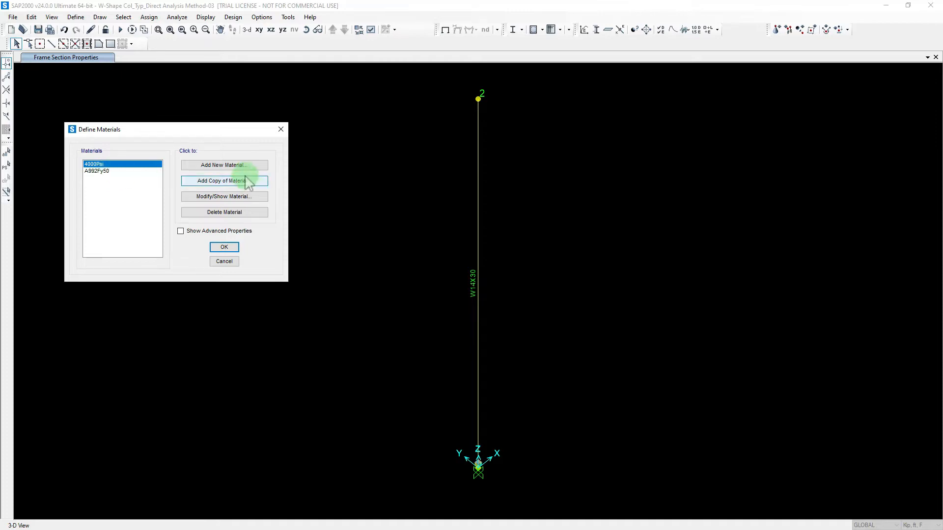
click(230, 169)
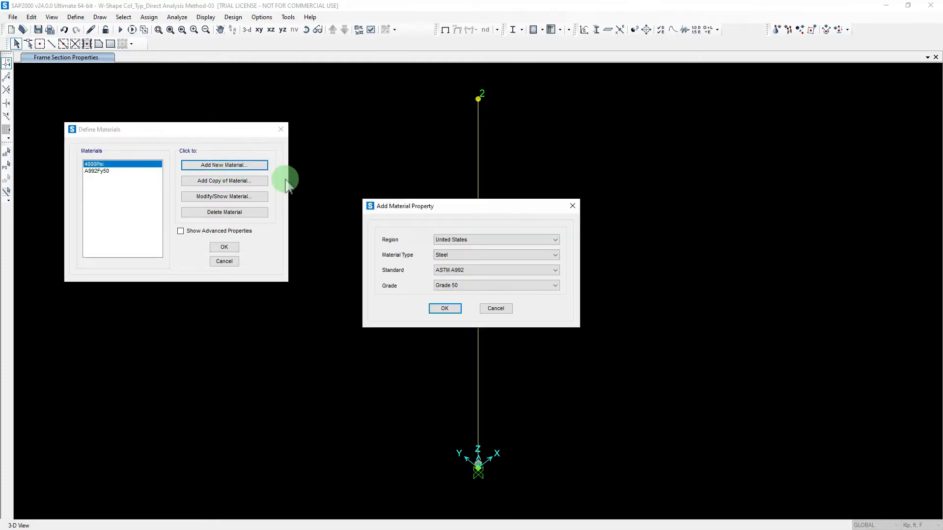
drag(414, 208, 270, 105)
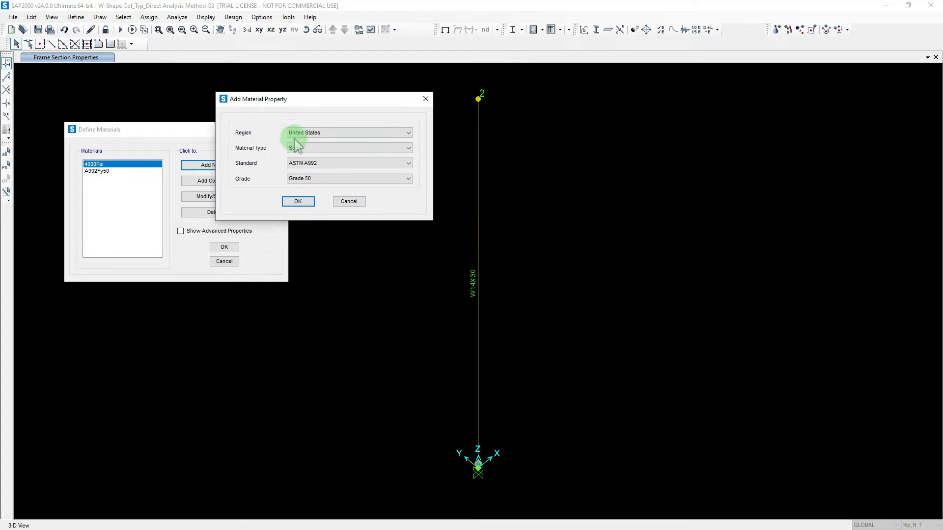
click(317, 164)
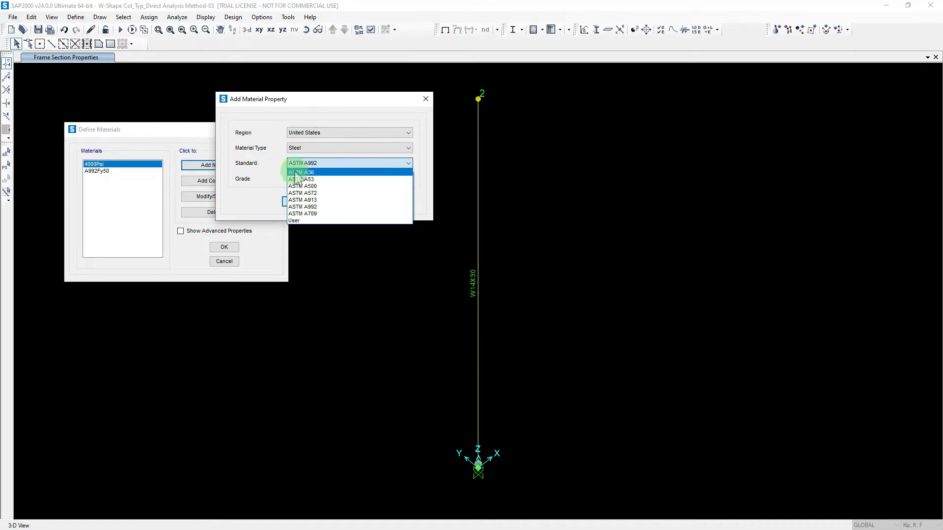
click(300, 173)
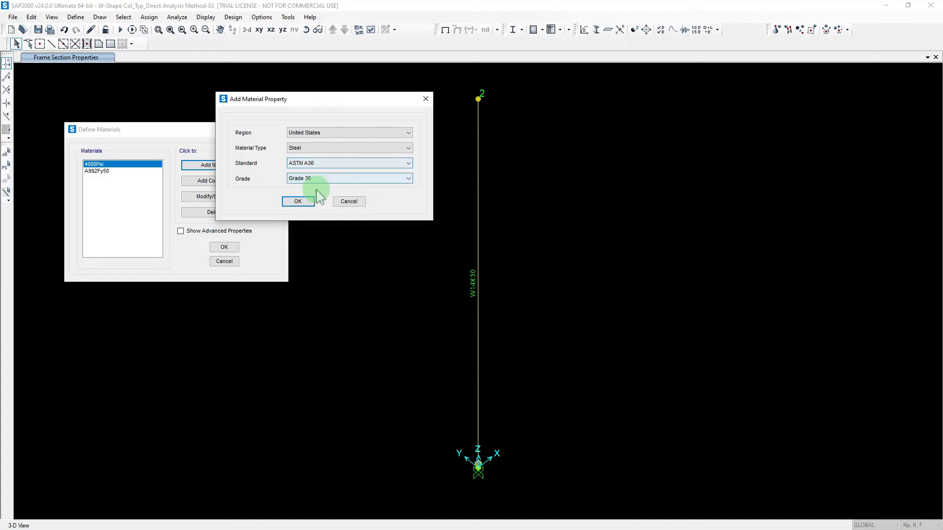
click(298, 202)
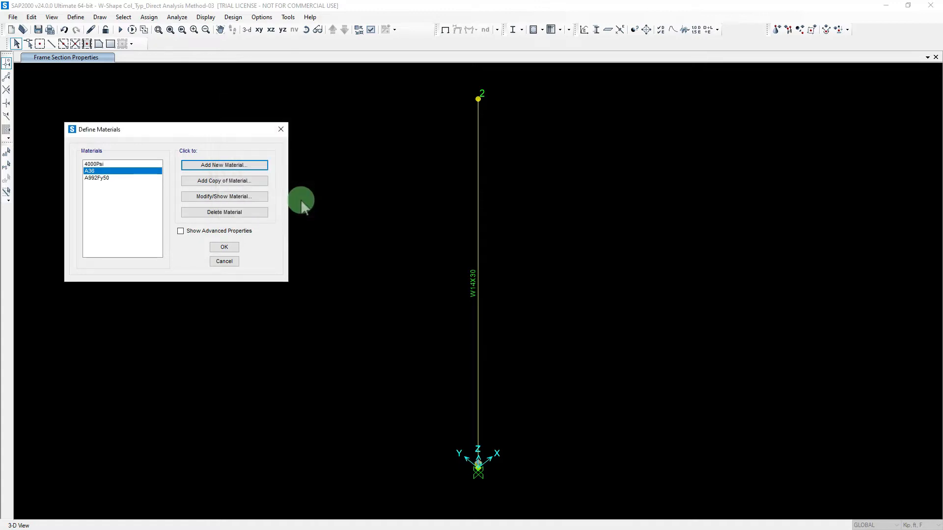
click(223, 249)
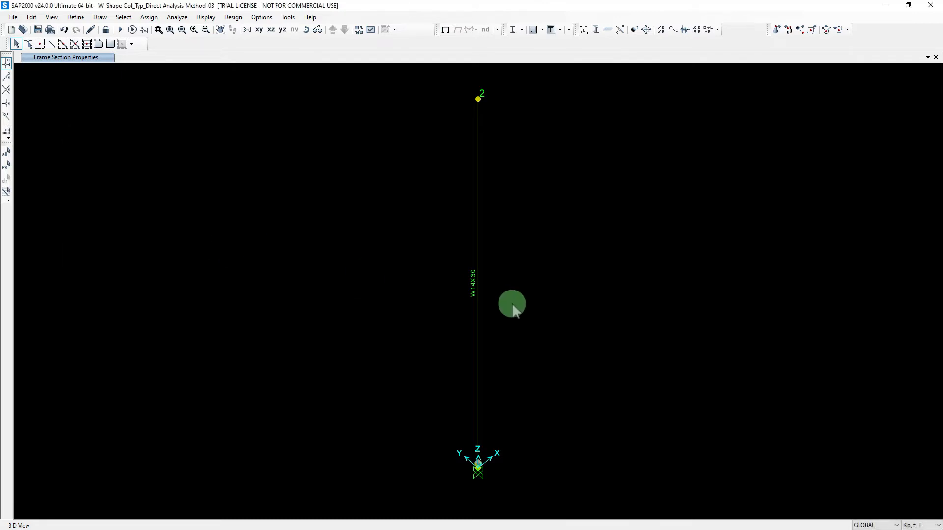
Step: Overwrite the column's frame material with A992Fy50 and save the model
drag(535, 329, 456, 249)
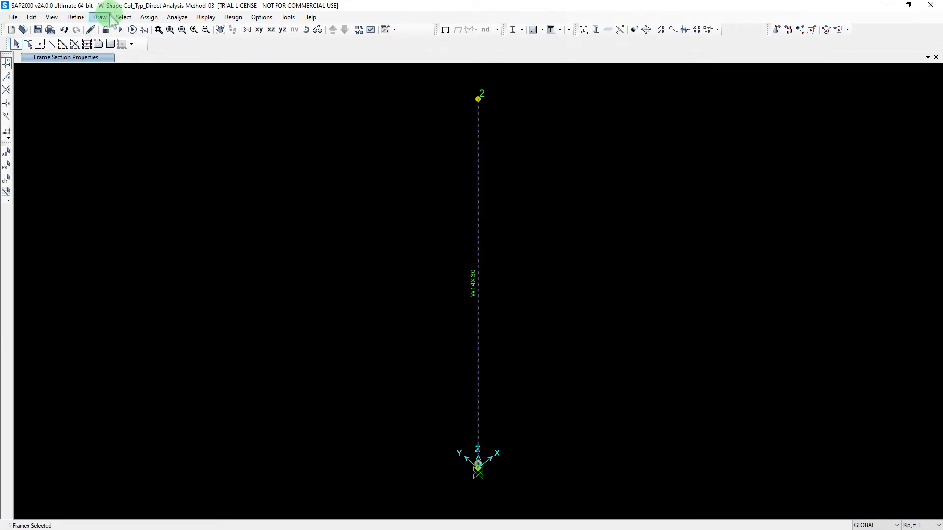
click(146, 18)
mouse_move(156, 41)
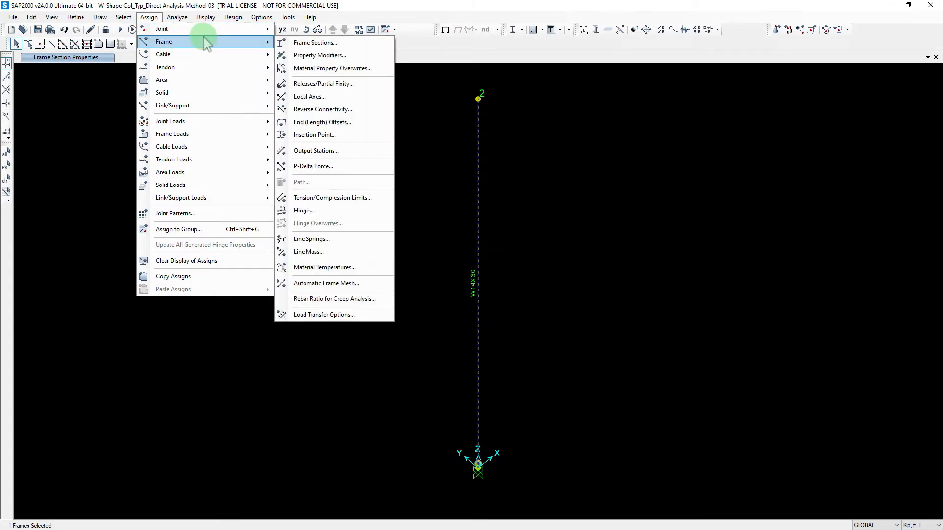
click(319, 84)
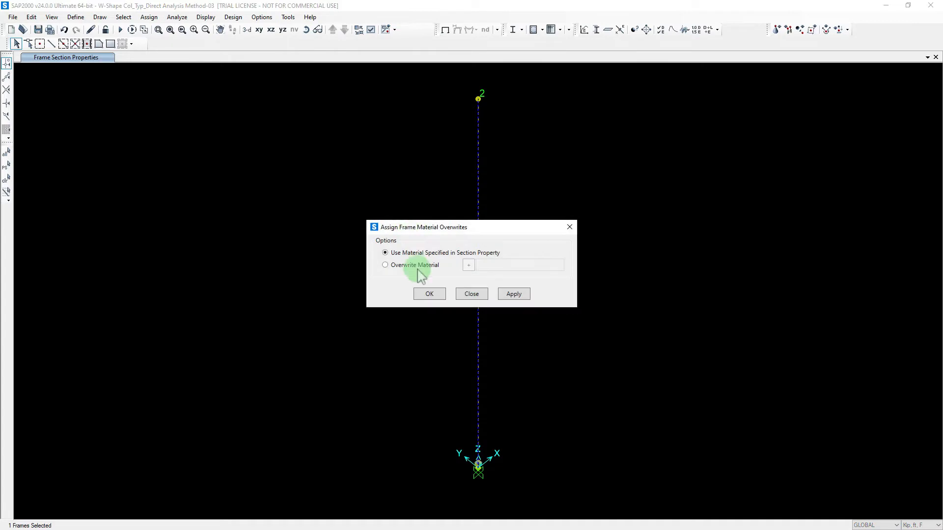
click(416, 266)
click(480, 266)
click(498, 269)
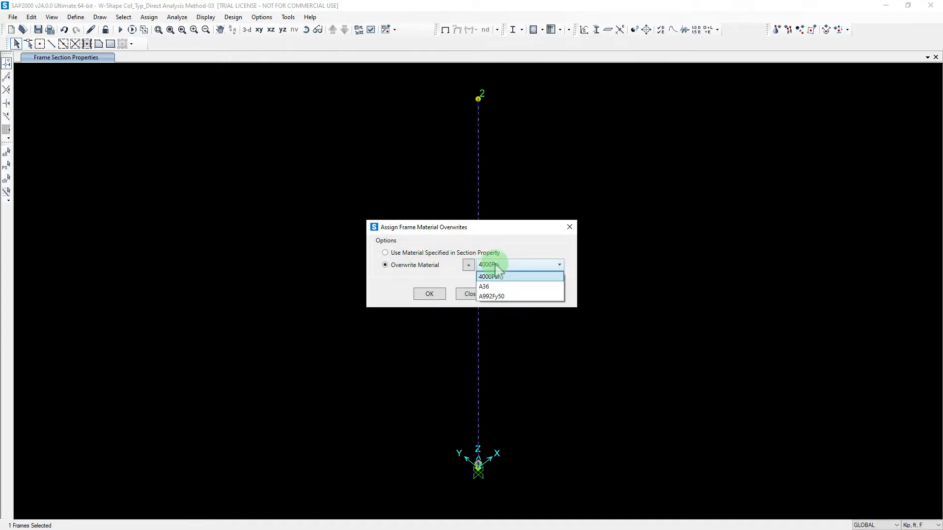
click(491, 297)
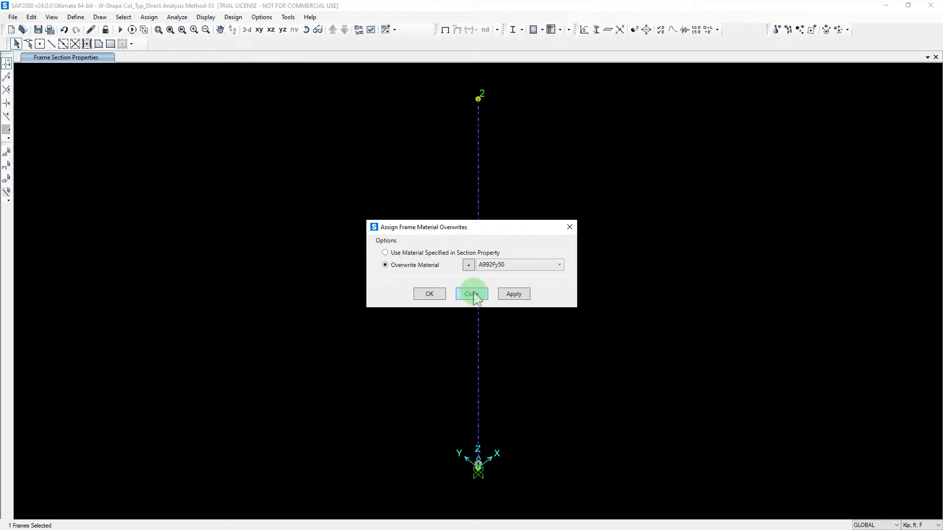
click(430, 294)
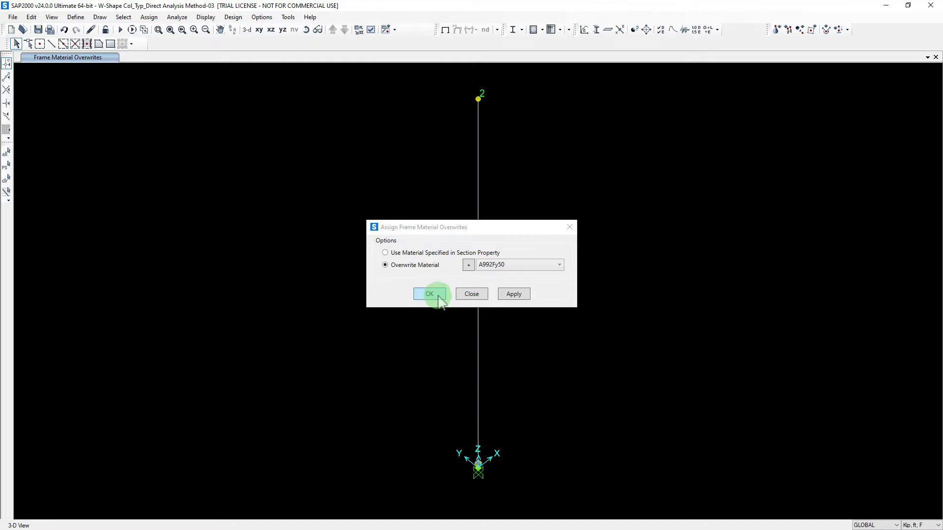
click(472, 294)
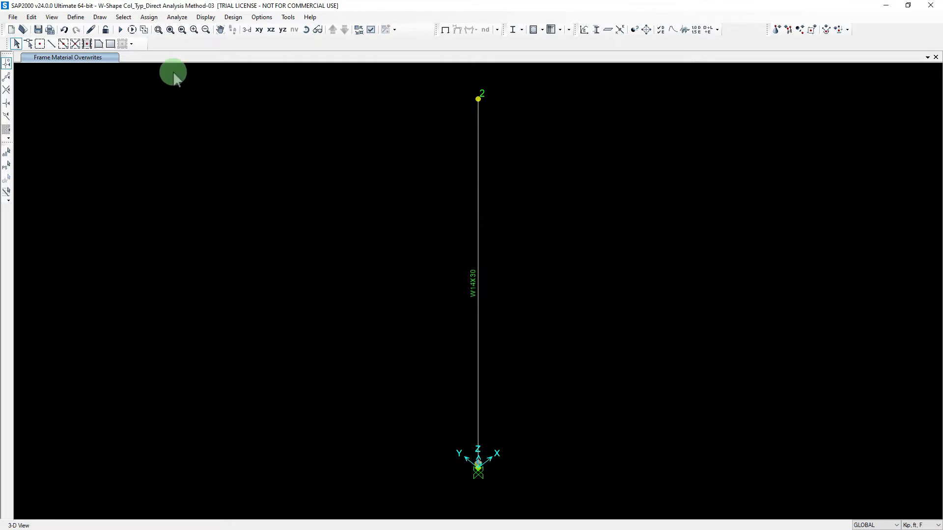
click(37, 30)
Step: Set the display options to the Extrude view type so the column shows its full W-shape profile
click(372, 30)
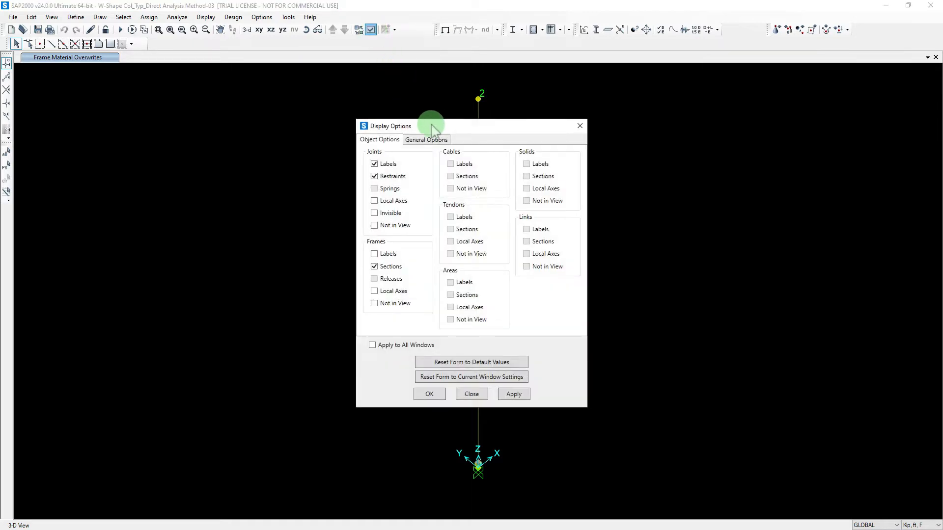
drag(433, 126, 296, 111)
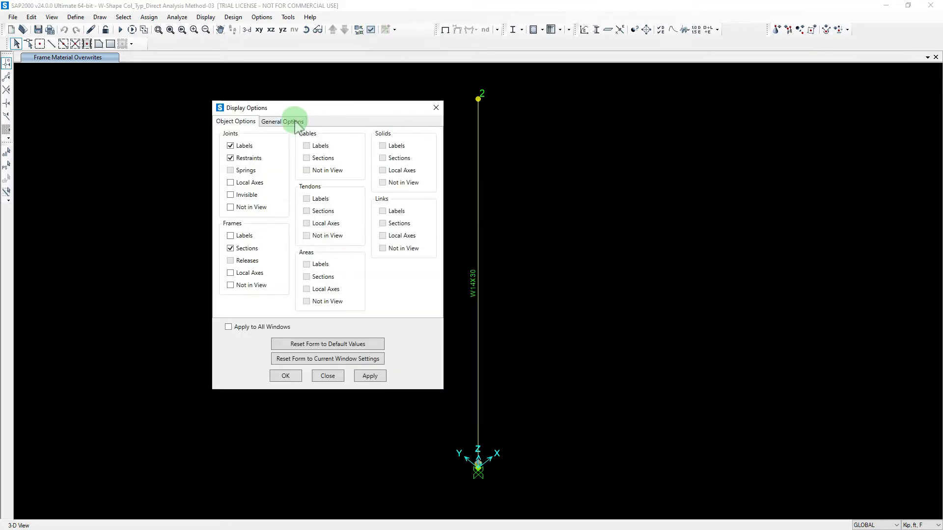
click(296, 123)
click(379, 170)
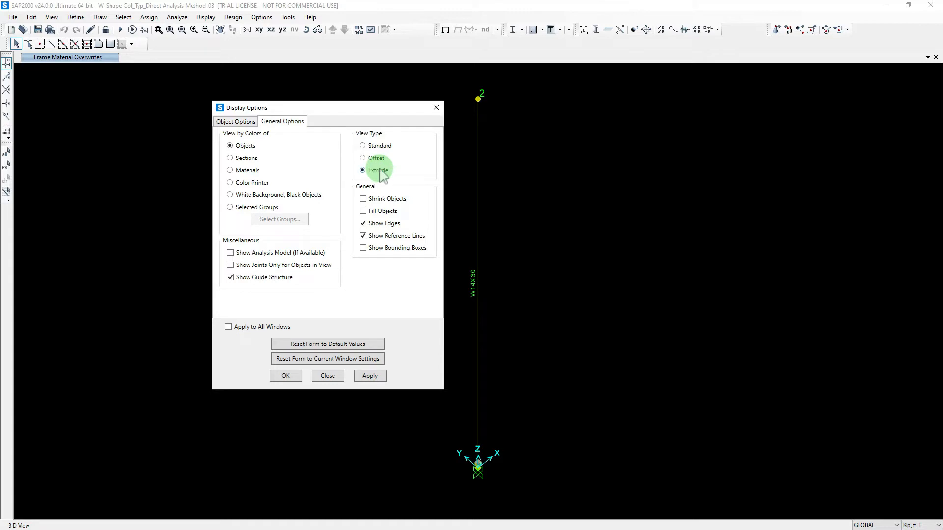
click(369, 377)
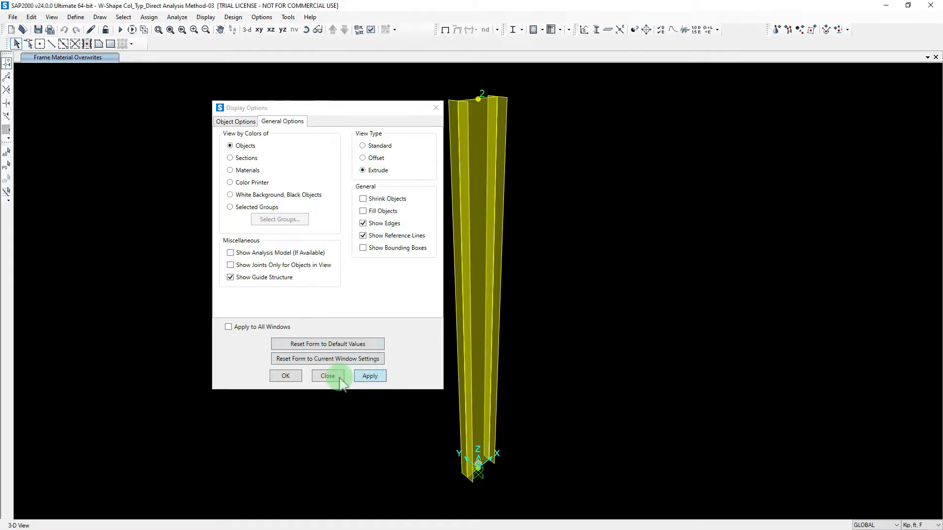
click(280, 378)
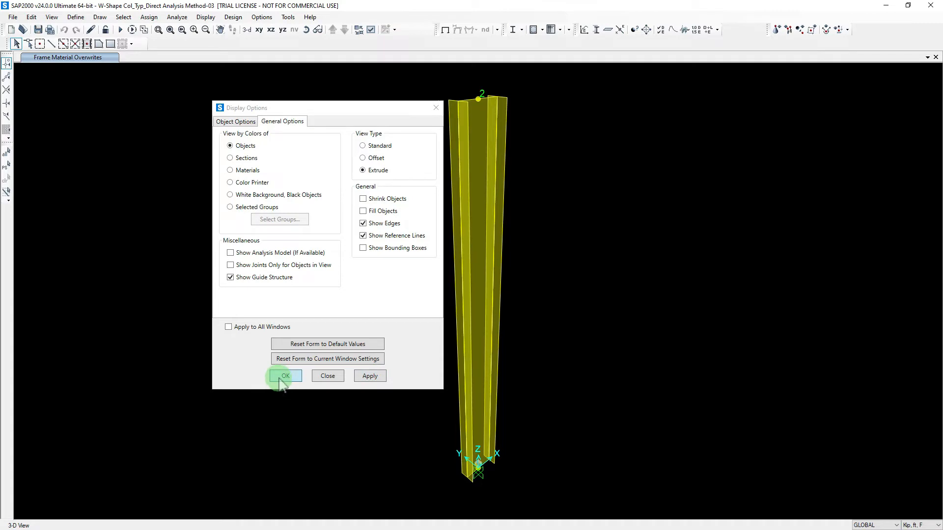
click(283, 378)
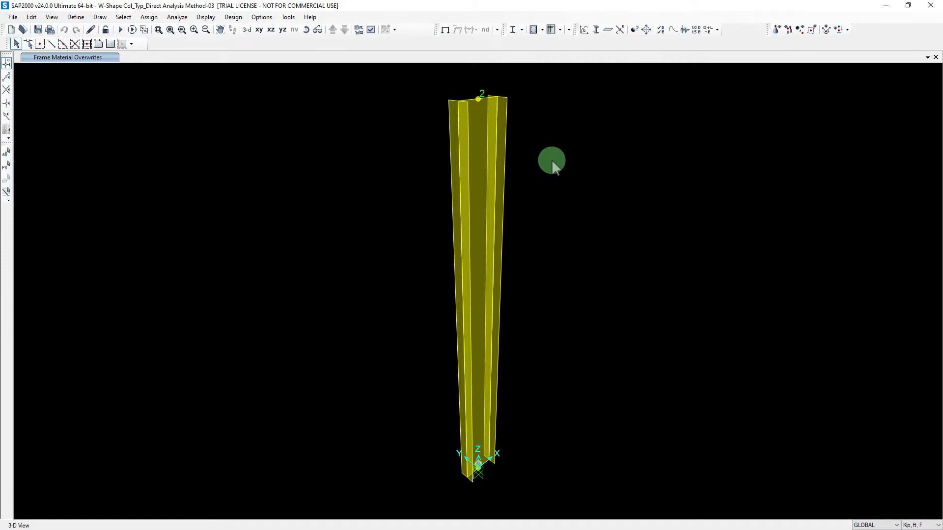
Step: Examine the extruded W-shape column close up from its base to its top end, and restore the default 3-D view
shift+middle_drag(552, 160, 563, 150)
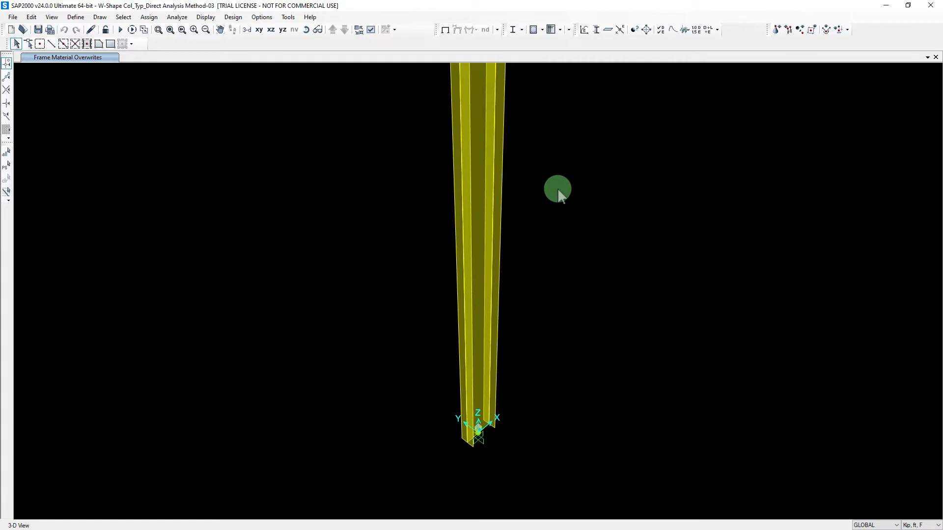
shift+middle_drag(558, 190, 550, 208)
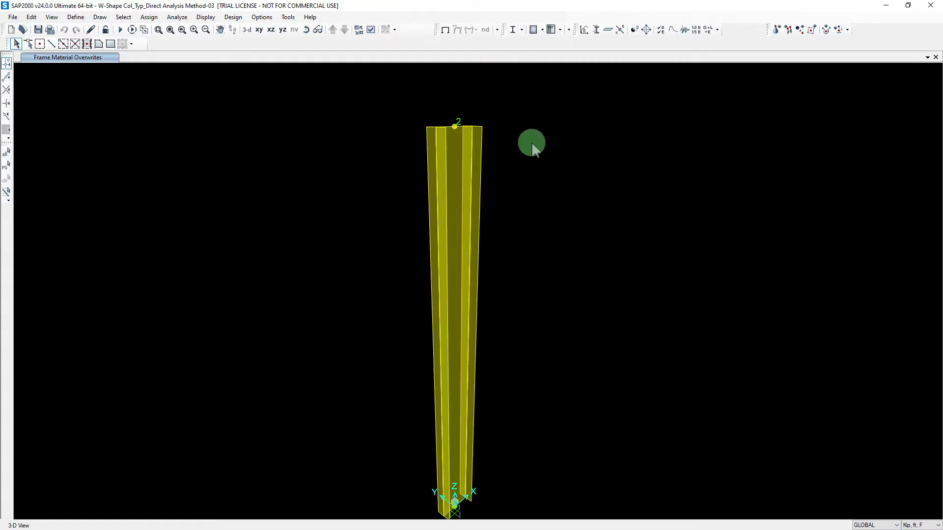
shift+middle_drag(527, 185, 521, 128)
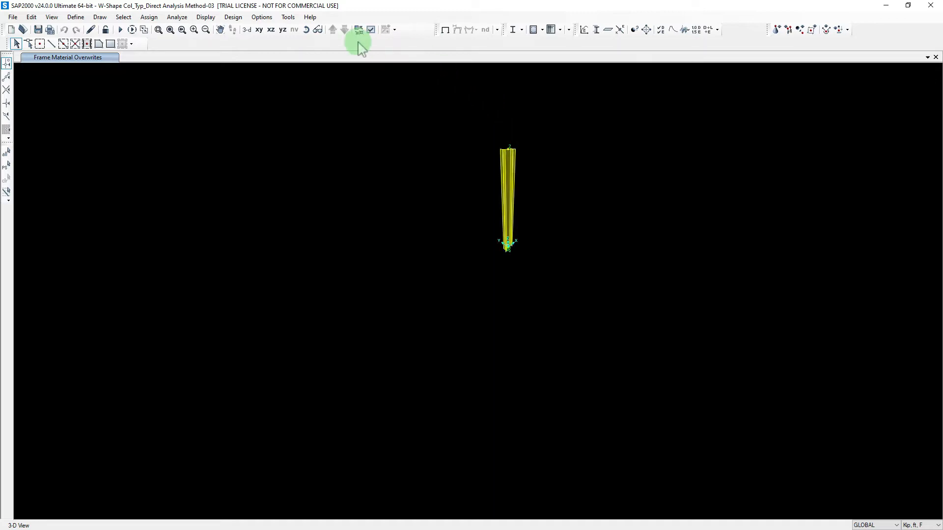
click(158, 30)
drag(430, 92, 638, 308)
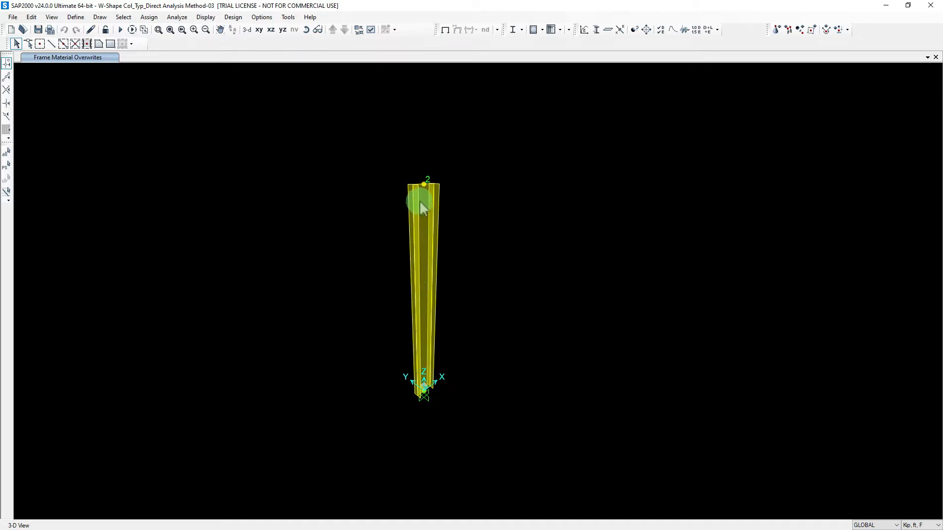
scroll(425, 177, up, 3)
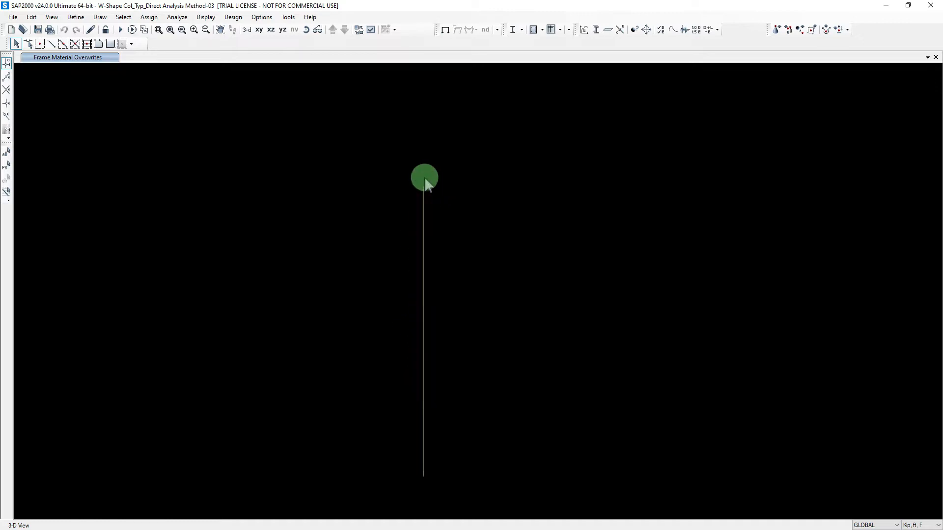
scroll(425, 181, up, 1)
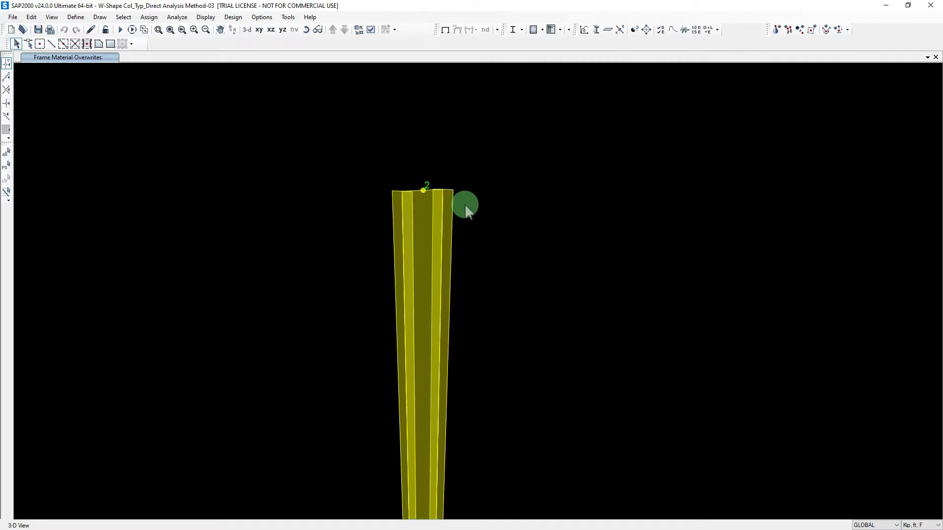
middle_drag(485, 201, 482, 192)
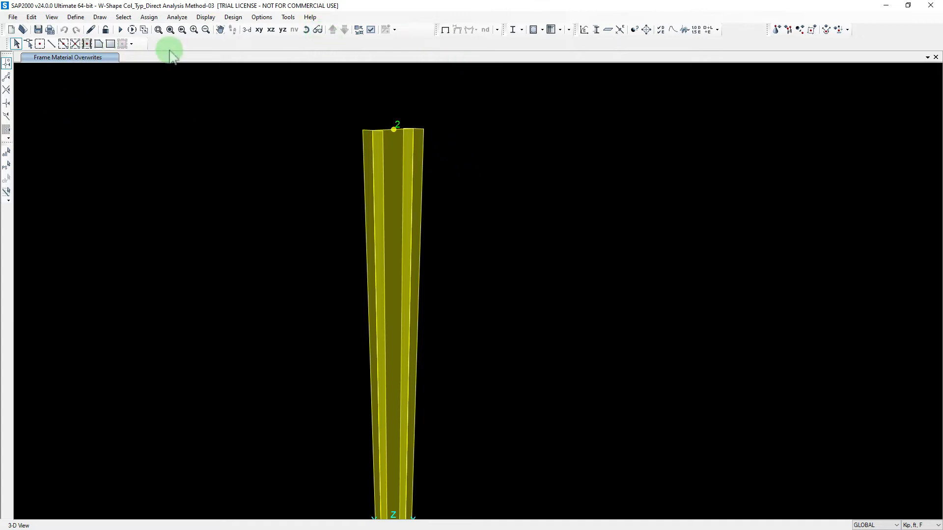
click(246, 29)
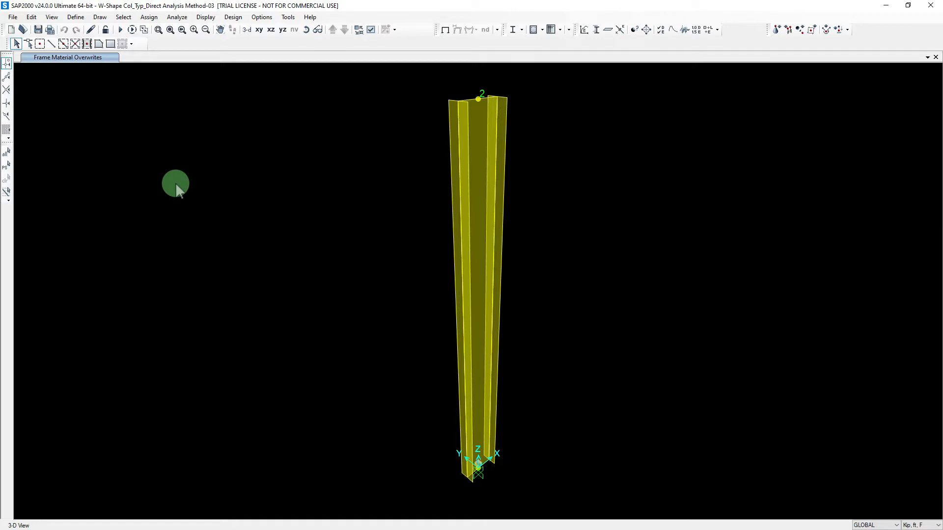
Step: Set the display options to the Standard view type with the frame local axes shown, and accept them
click(372, 29)
click(426, 139)
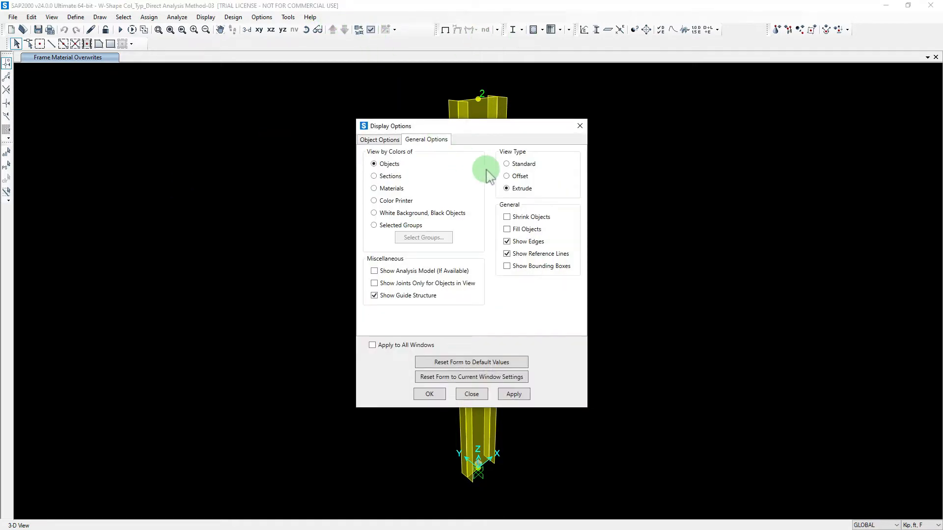
click(515, 164)
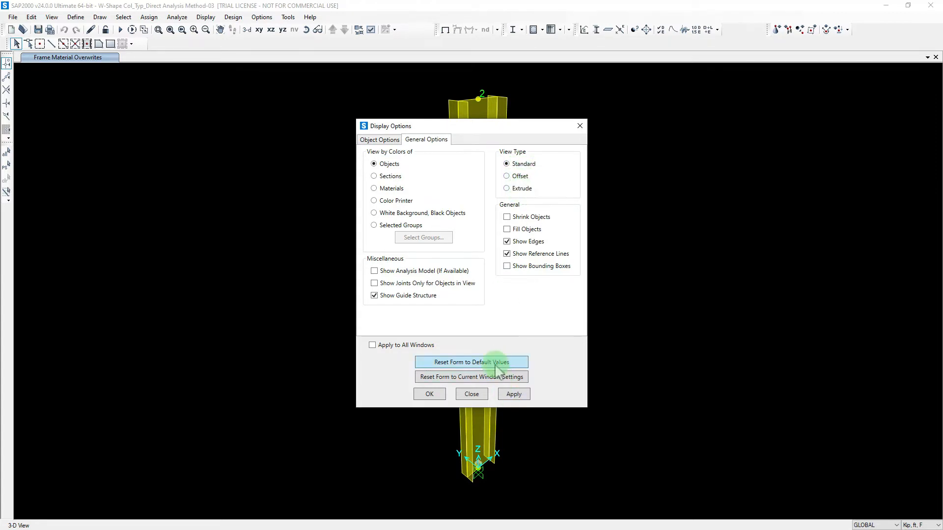
click(377, 141)
click(374, 291)
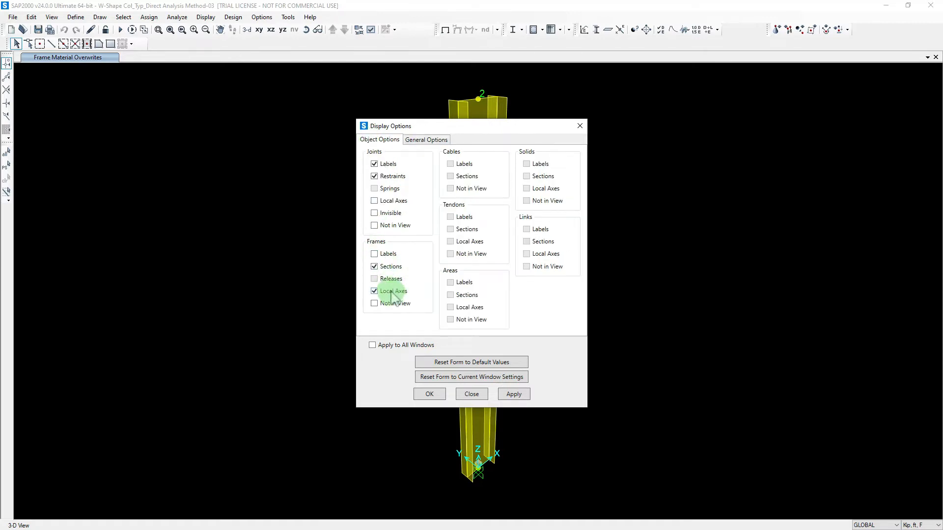
click(510, 395)
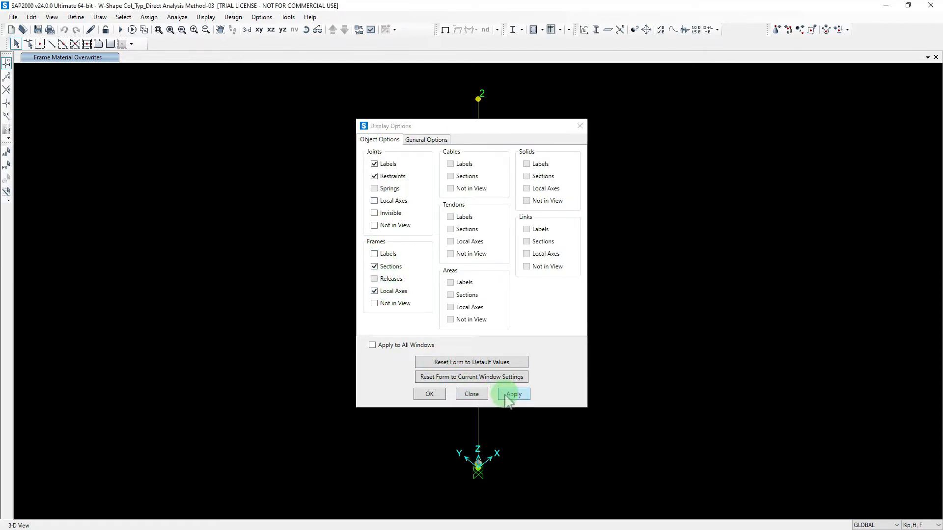
click(429, 394)
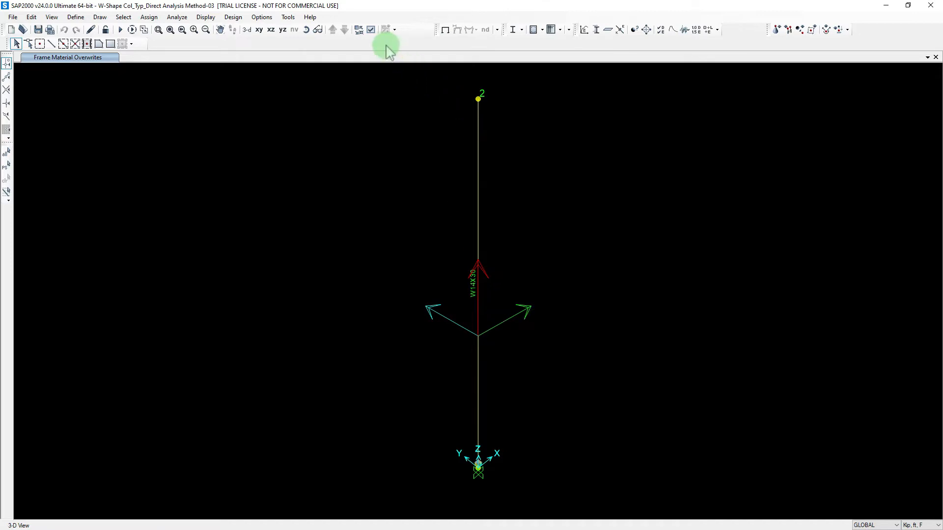
Step: Turn off the frame local axes in the display options and apply the Extrude view type
click(371, 30)
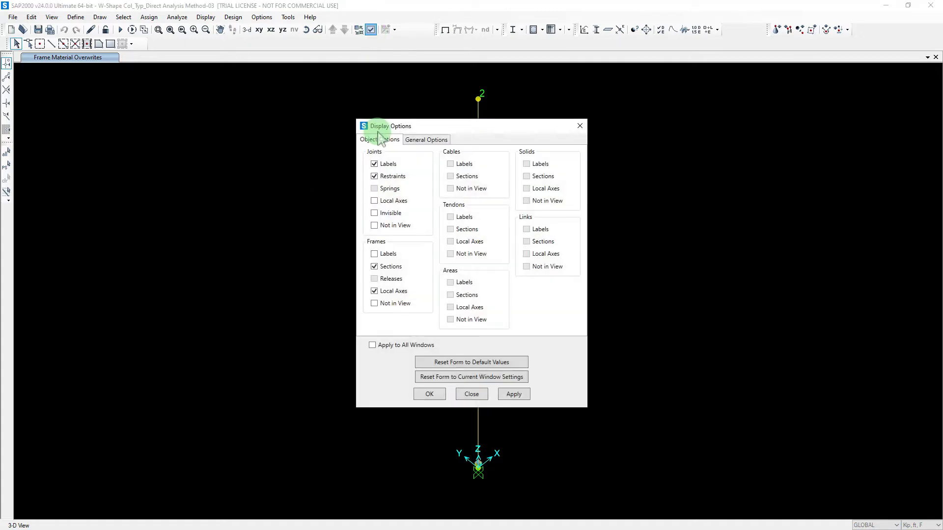
drag(401, 126, 190, 107)
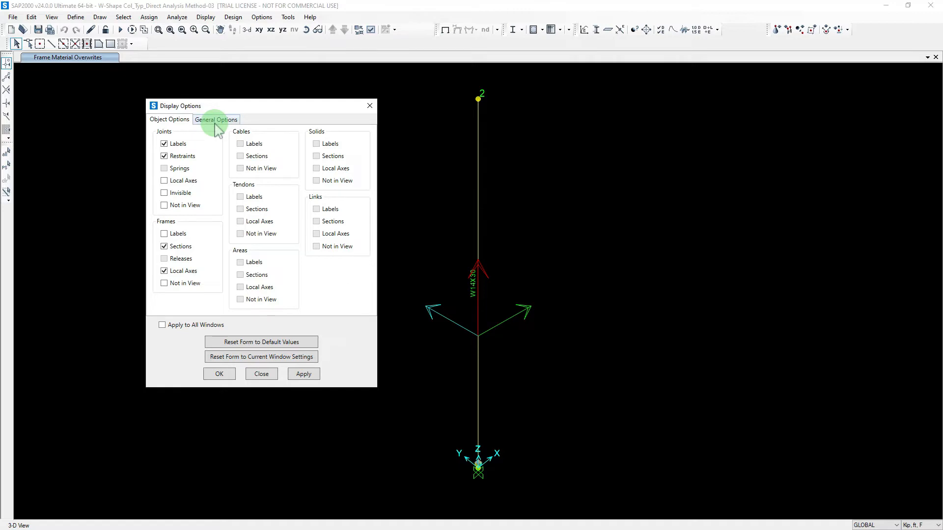
drag(247, 109, 230, 80)
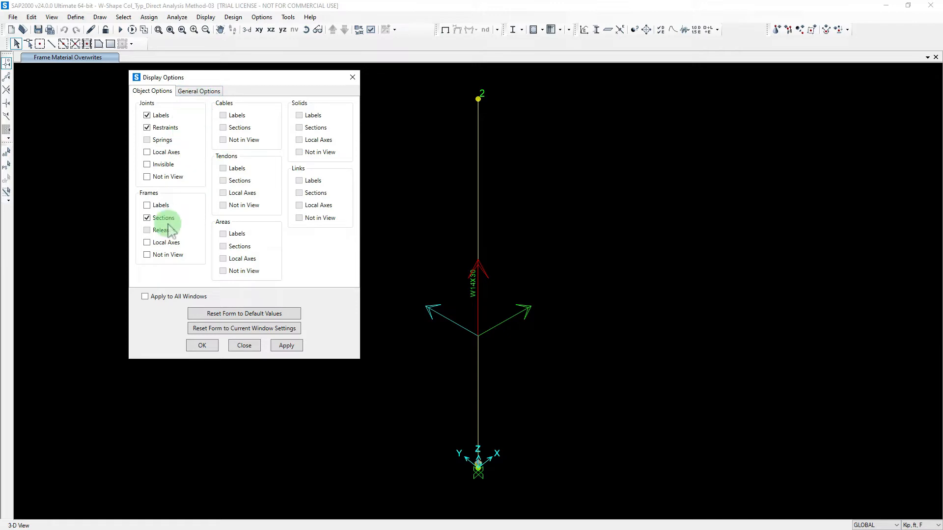
click(197, 92)
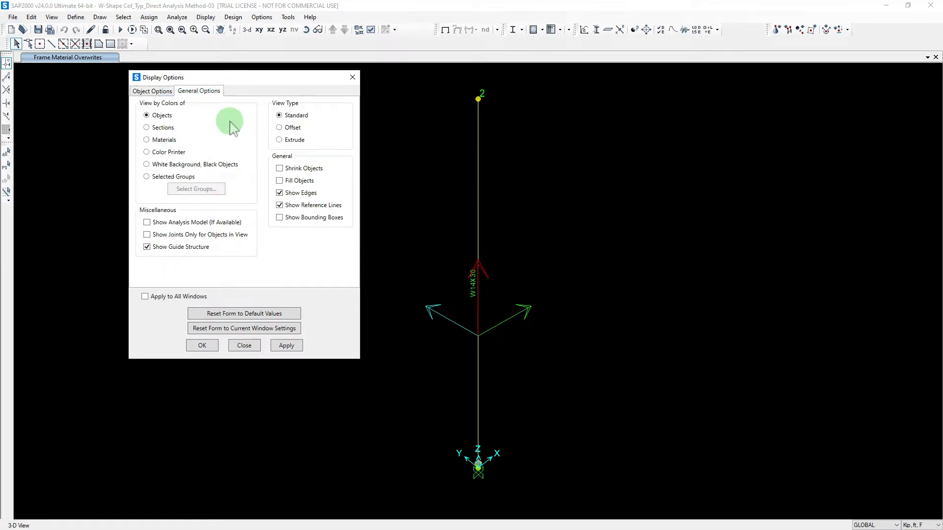
click(281, 140)
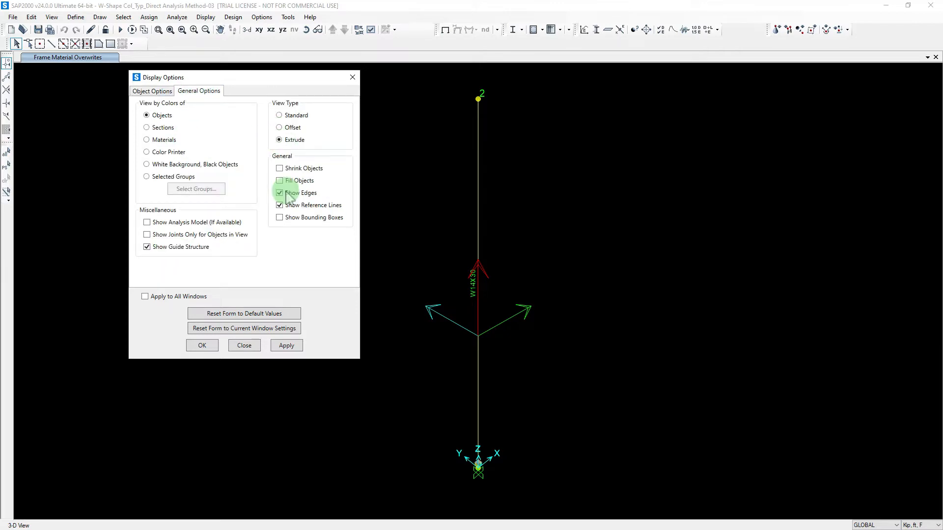
click(287, 346)
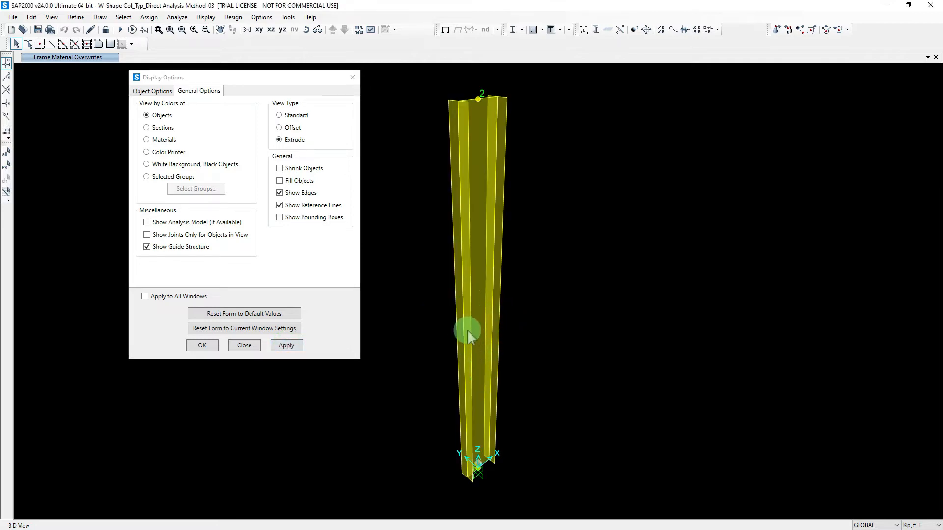
Step: Apply the Standard view type for comparison, switch back to Extrude, and accept the display options
click(288, 117)
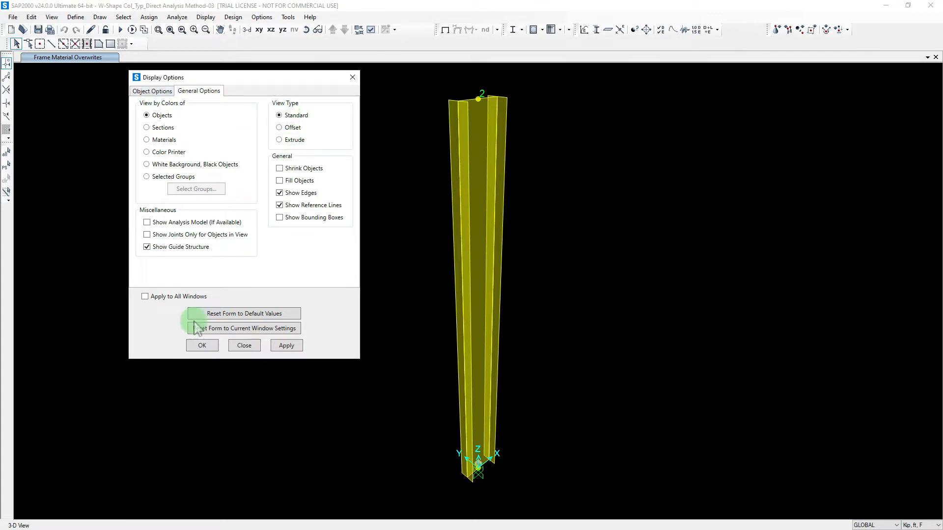
click(287, 346)
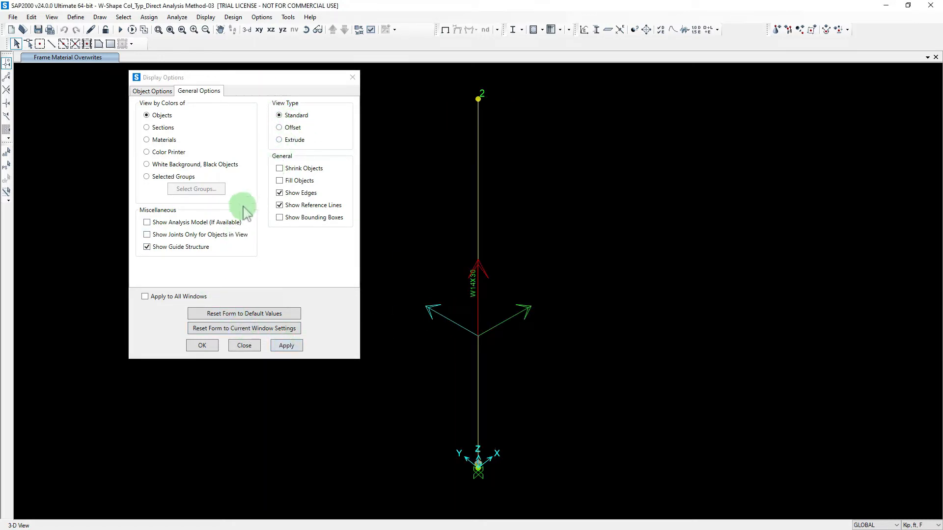
click(279, 140)
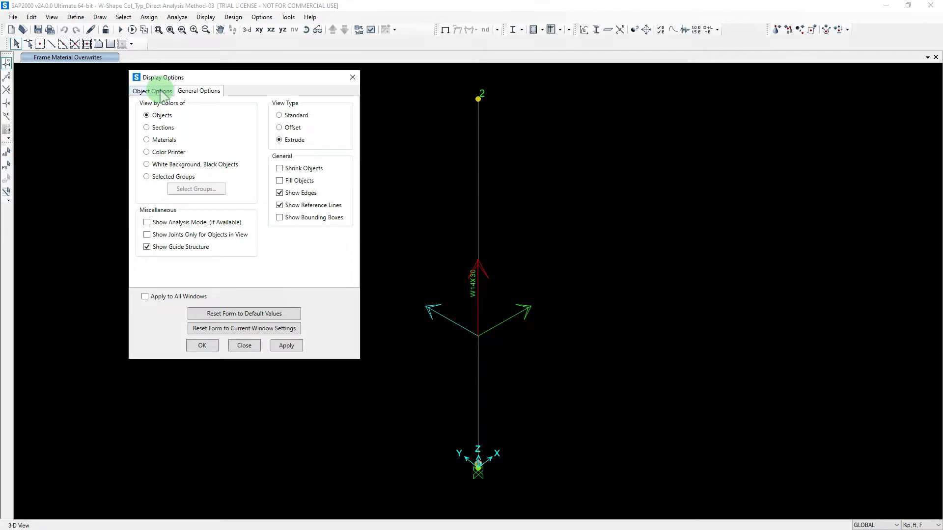
click(162, 92)
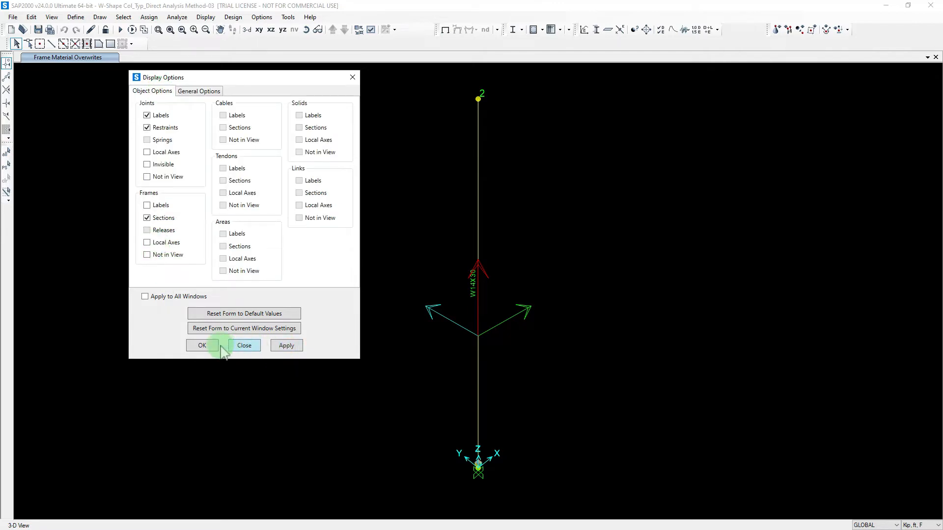
click(207, 344)
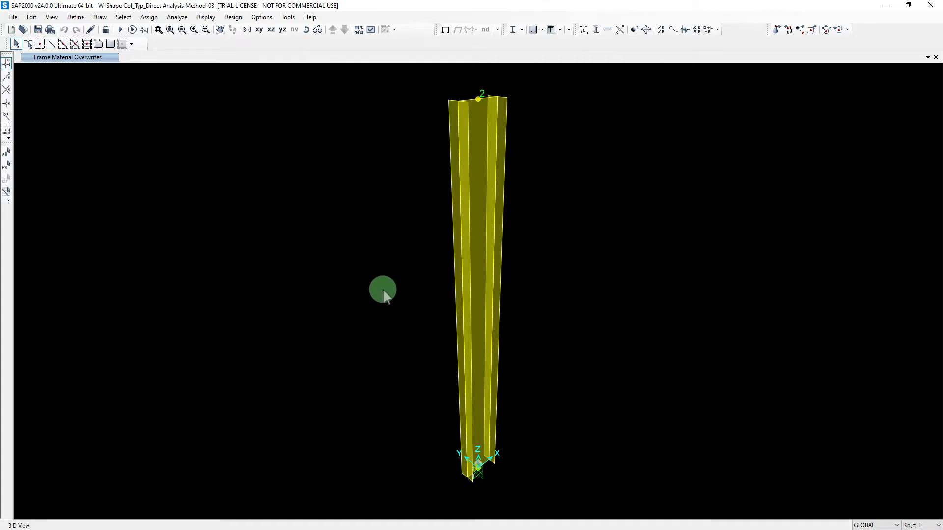
Step: Open the column's line information and review its section property, material overwrite and other assignments
click(466, 238)
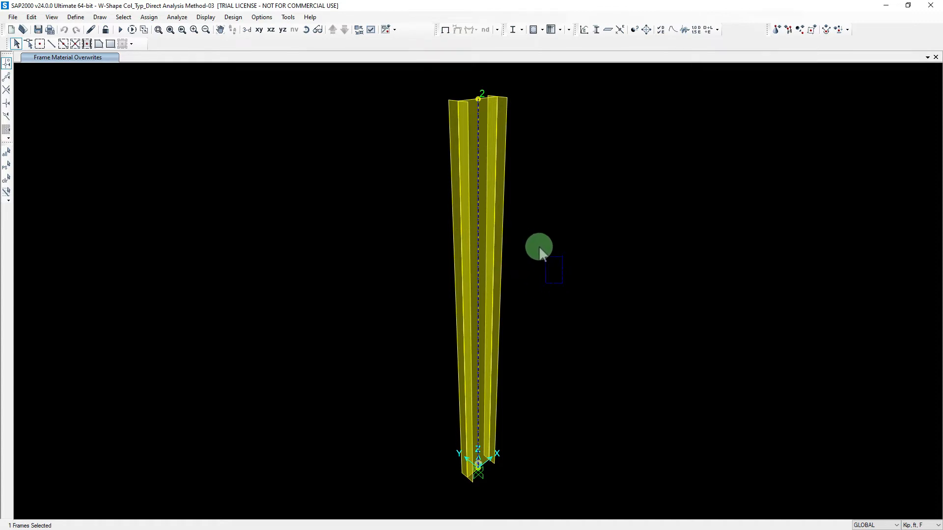
drag(535, 240, 434, 199)
drag(346, 72, 382, 203)
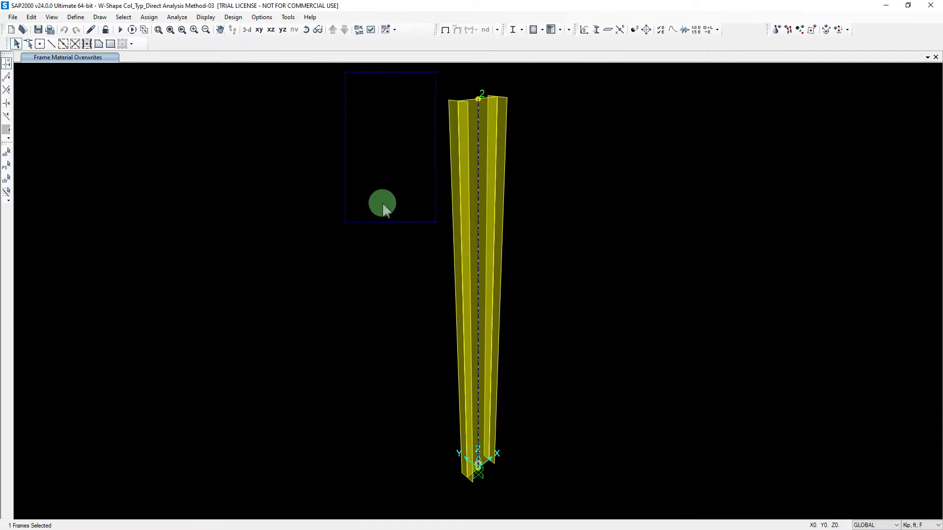
right_click(479, 172)
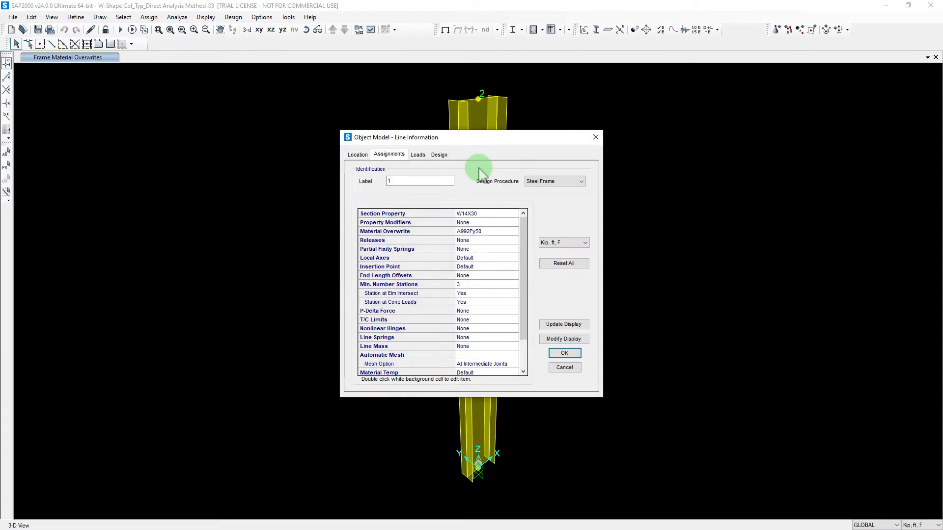
drag(421, 131, 126, 123)
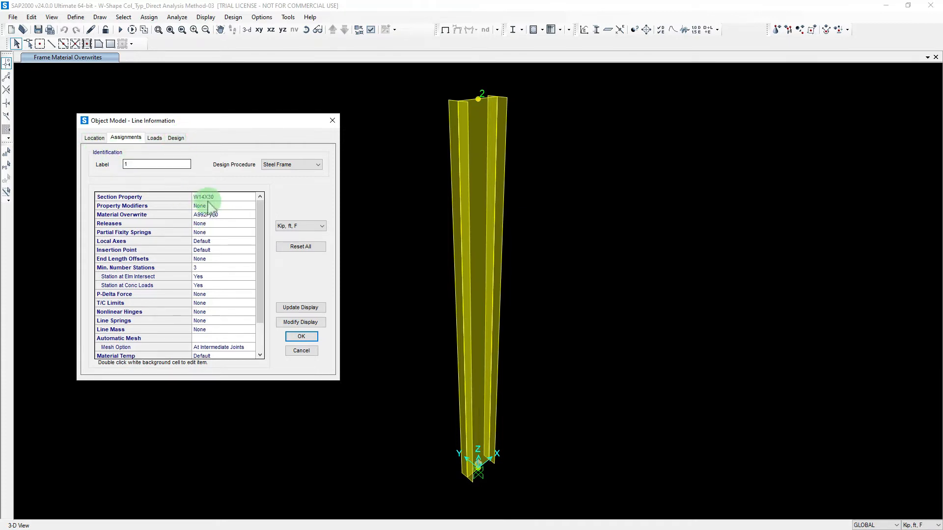
scroll(259, 223, down, 1)
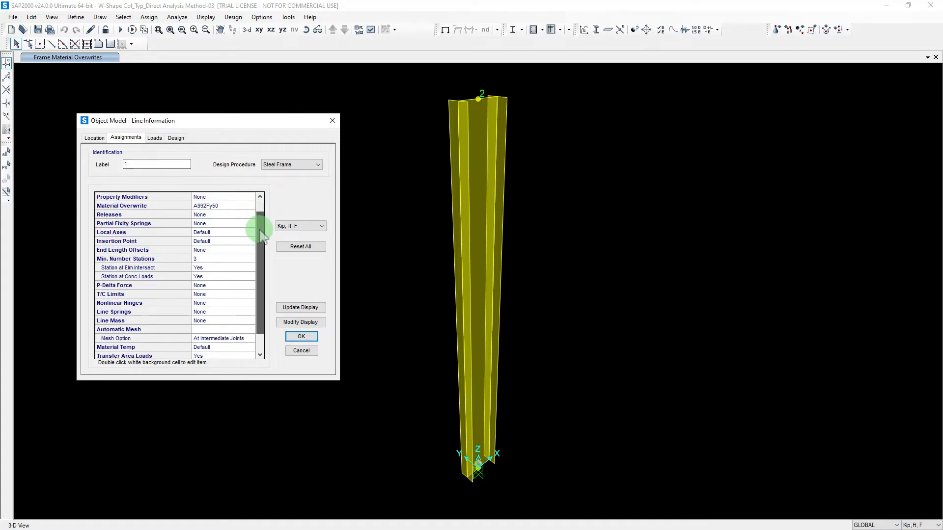
scroll(260, 202, up, 1)
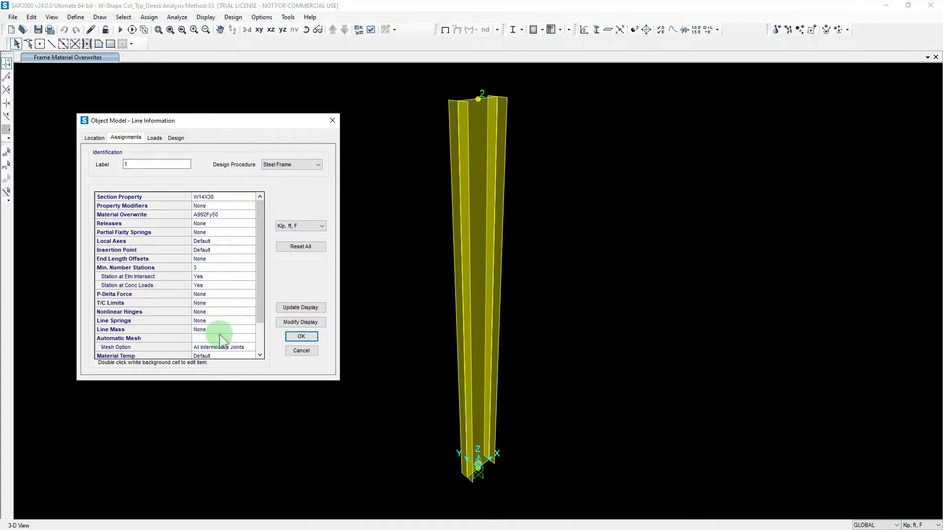
Step: Review the location, load and design data in the column's line information, and return to its assignments
click(94, 138)
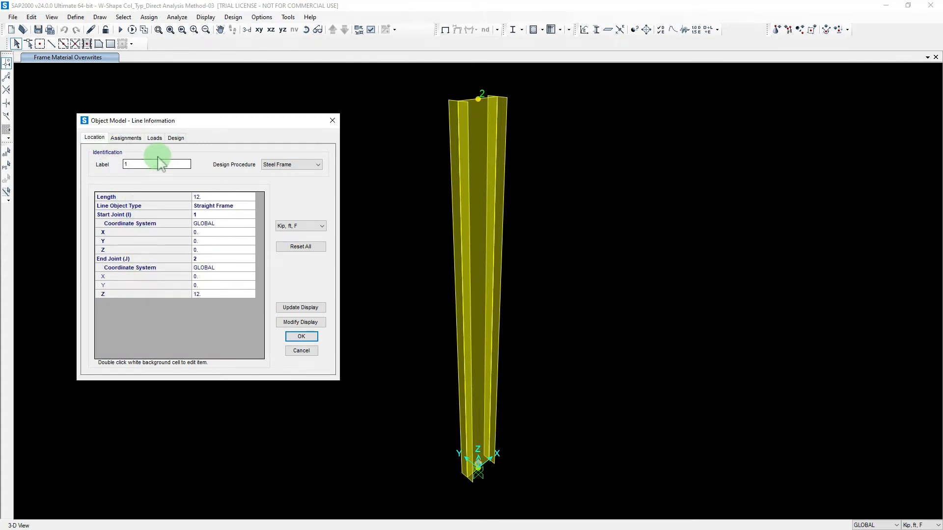
click(154, 138)
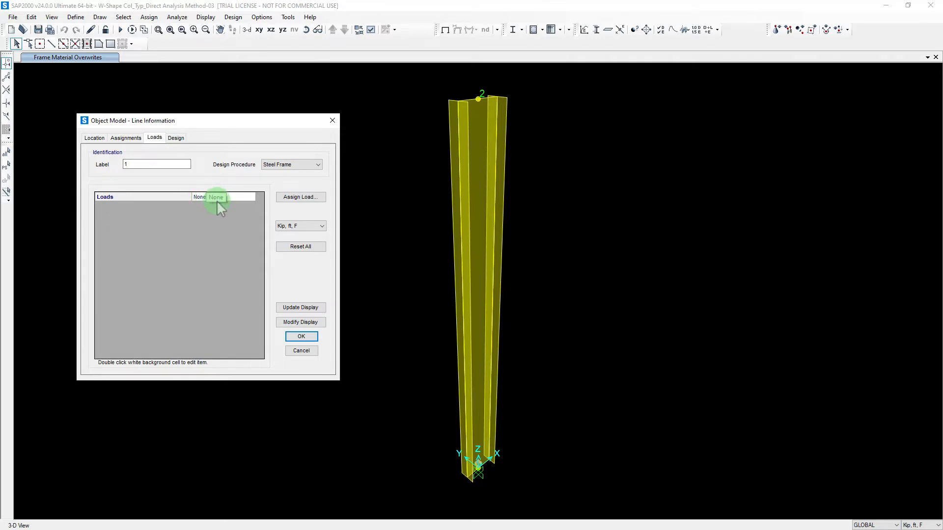
click(180, 143)
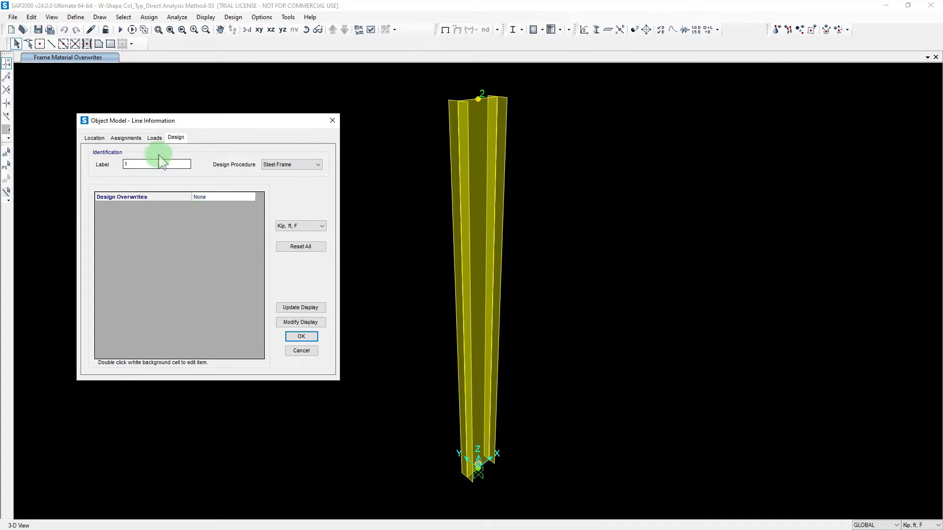
click(154, 138)
click(126, 138)
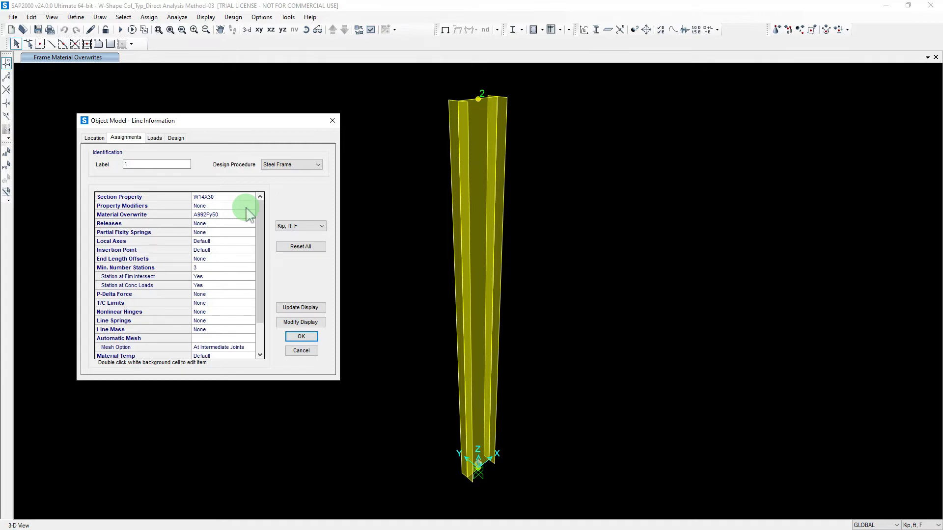
drag(227, 124, 234, 104)
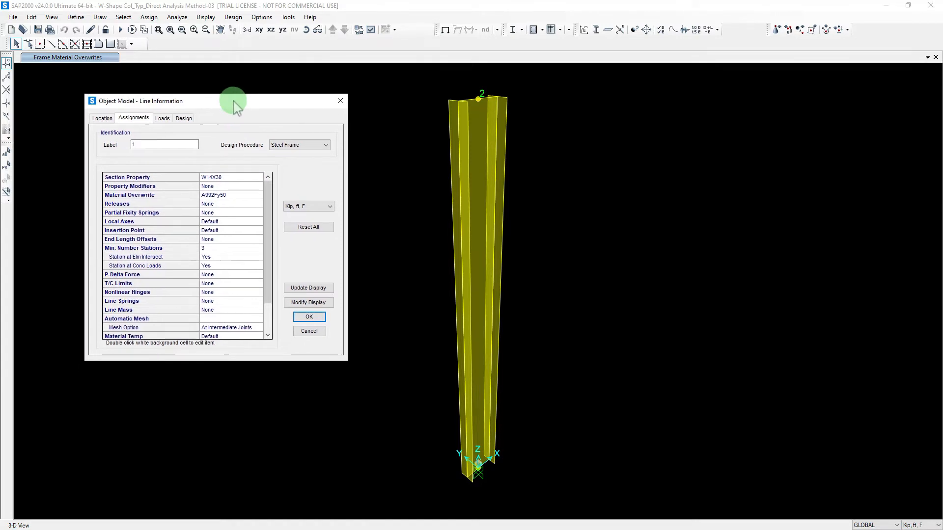
Step: Open the column's property modifiers from its assignments, review the stiffness modification factors, and accept them
double_click(238, 187)
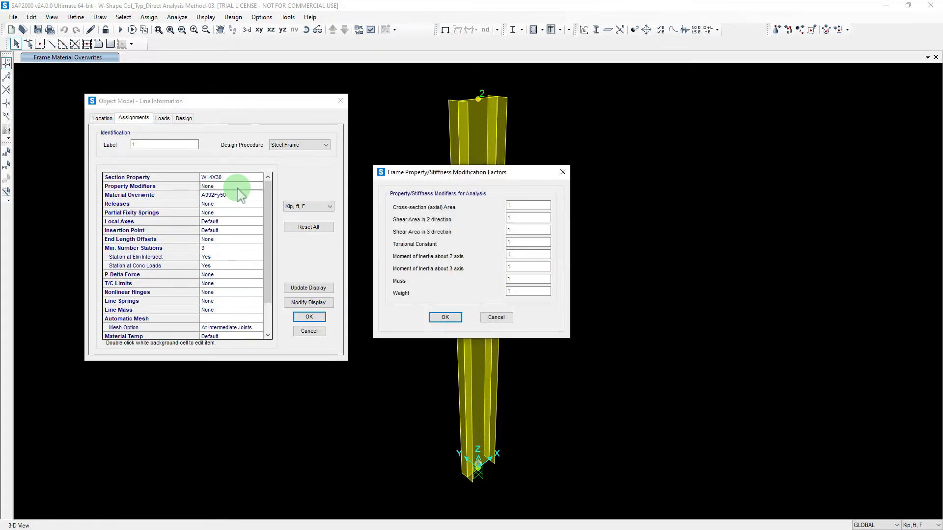
drag(420, 177, 345, 132)
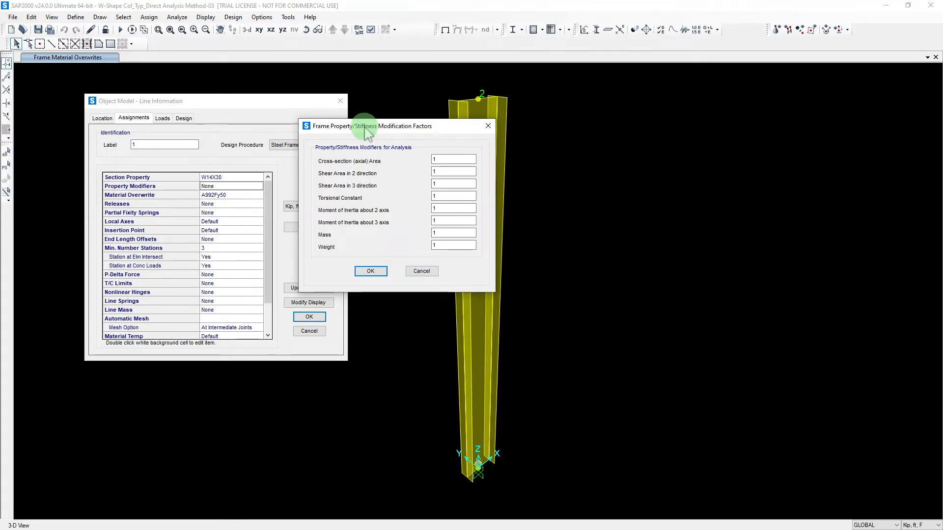
drag(367, 131, 315, 109)
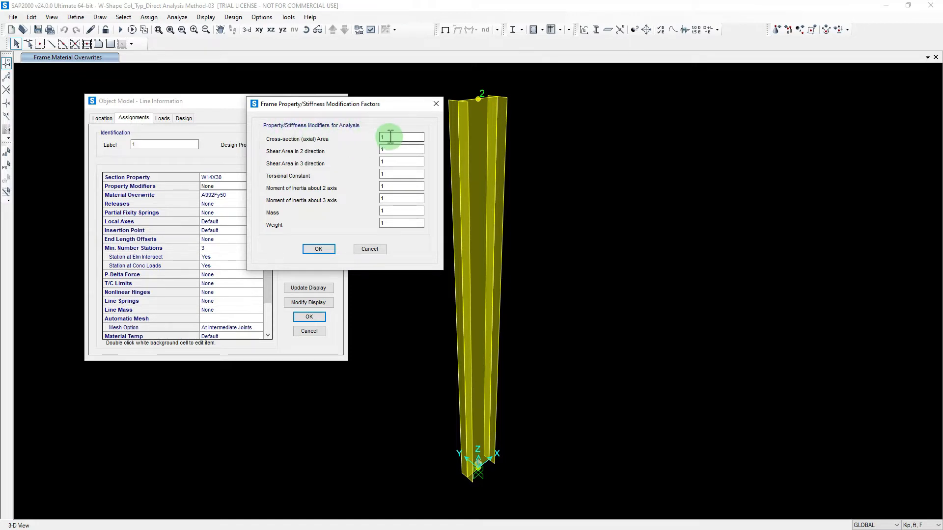
click(319, 249)
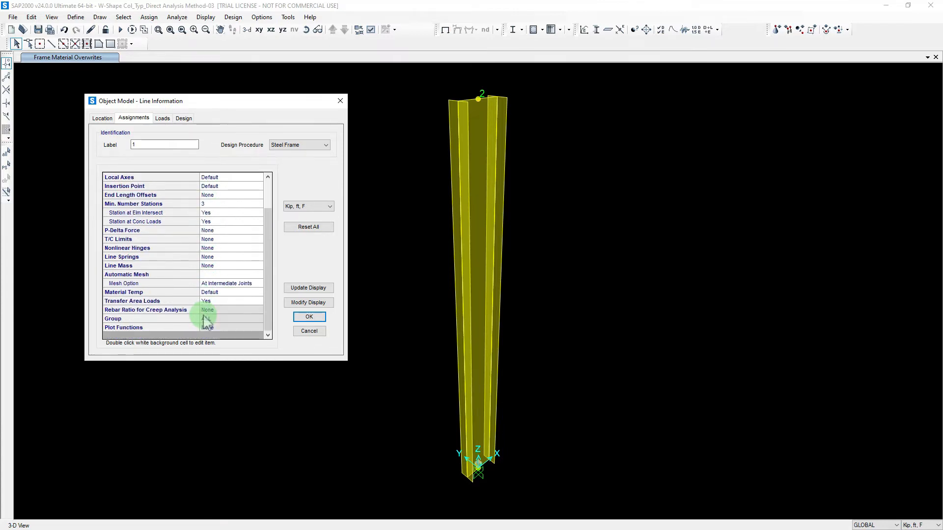
Step: Look through the rest of the column's assignments and close the line information
click(239, 293)
scroll(238, 291, up, 2)
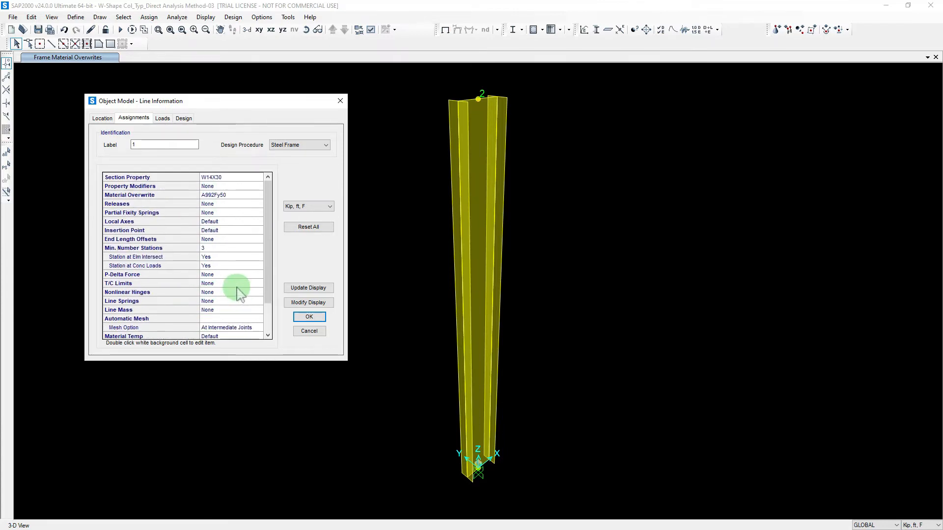
scroll(238, 239, down, 2)
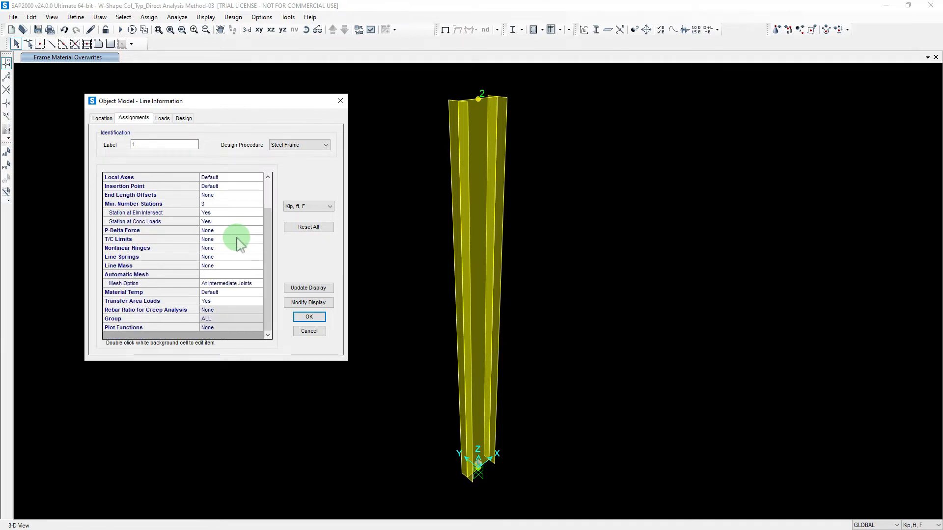
scroll(238, 241, up, 2)
click(309, 317)
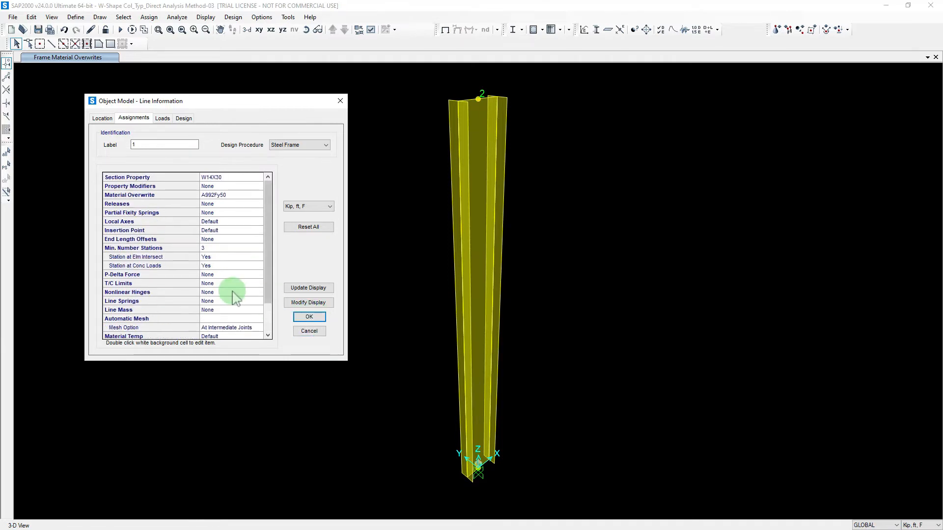
click(307, 319)
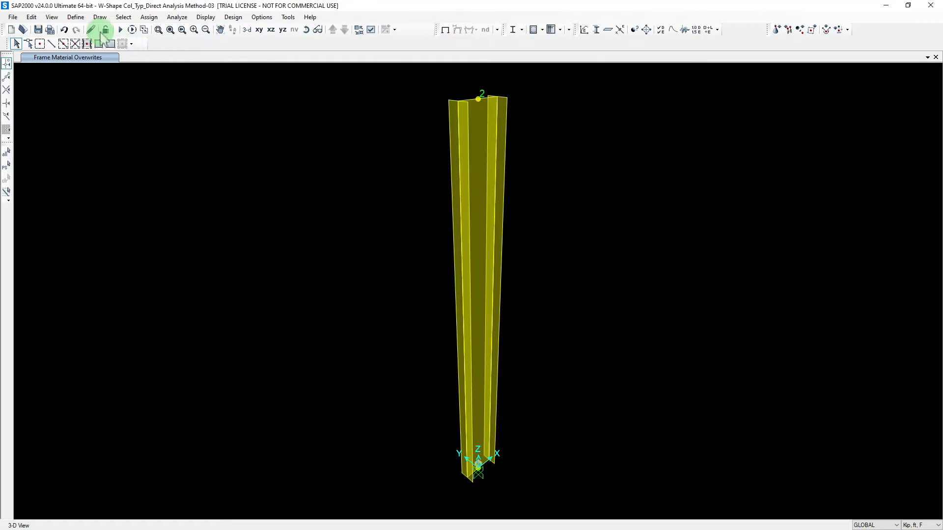
Step: Open the load pattern definitions and rename the DEAD load pattern as SW
click(76, 17)
click(102, 221)
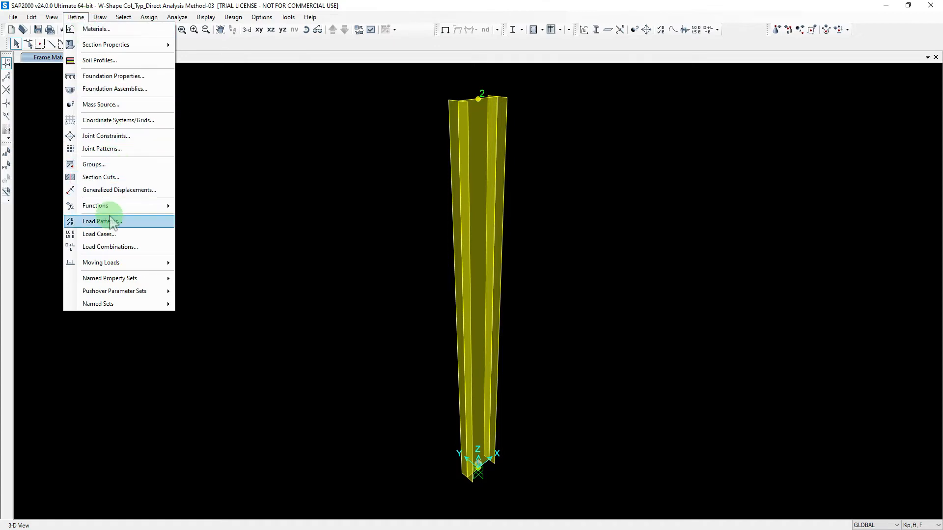
click(103, 222)
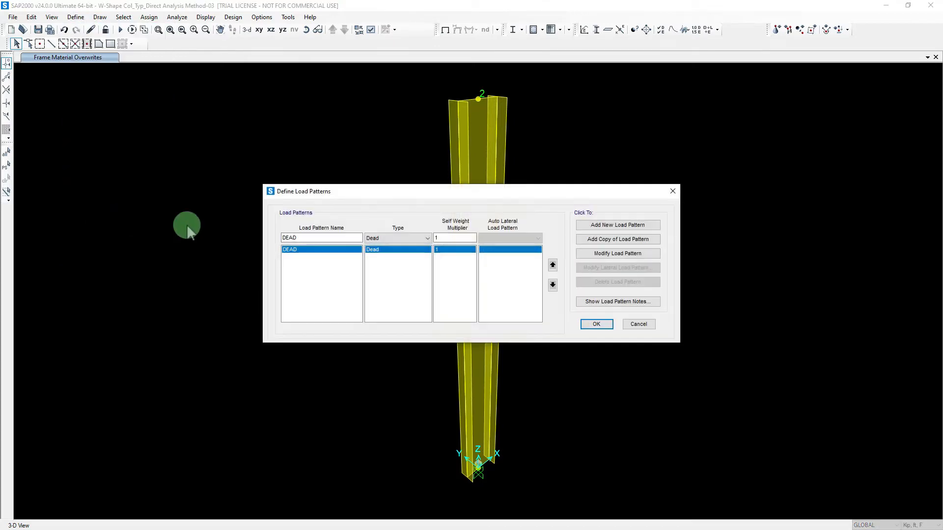
drag(306, 190, 59, 115)
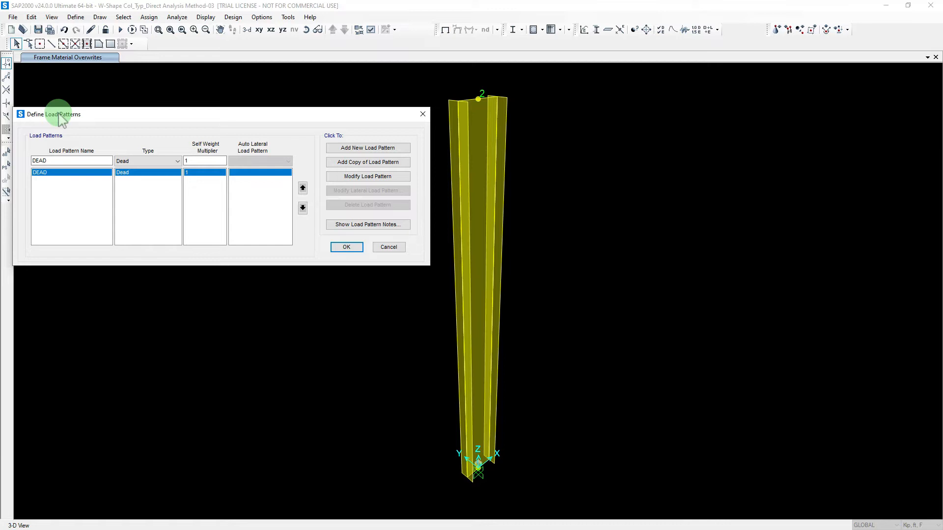
drag(59, 119, 78, 99)
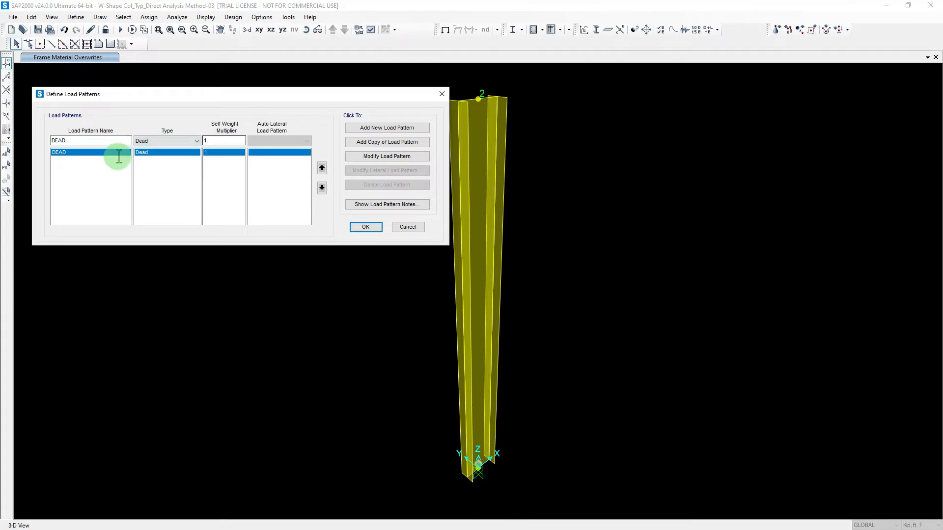
double_click(94, 140)
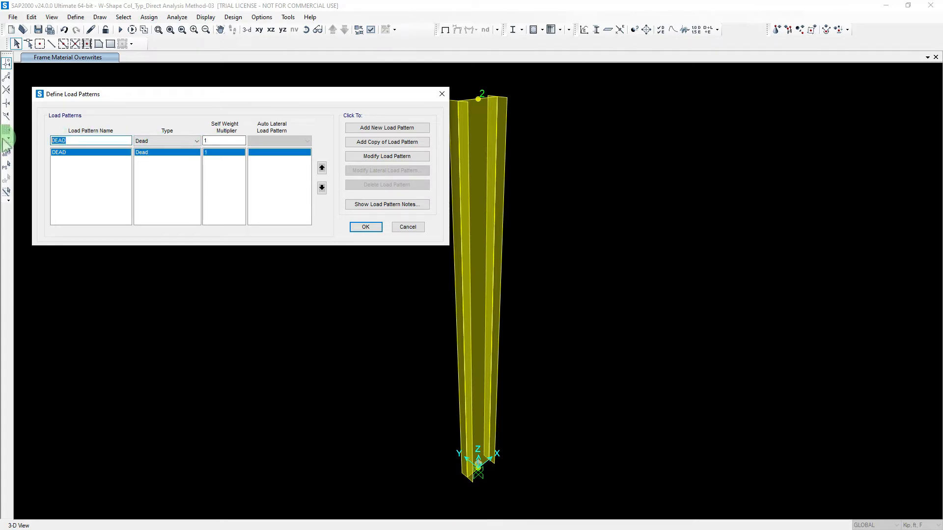
text(SW)
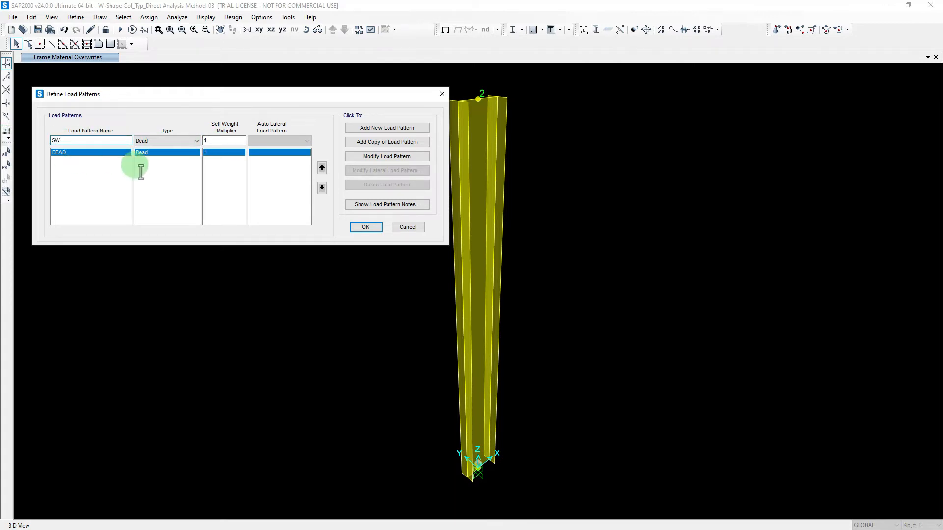
click(381, 158)
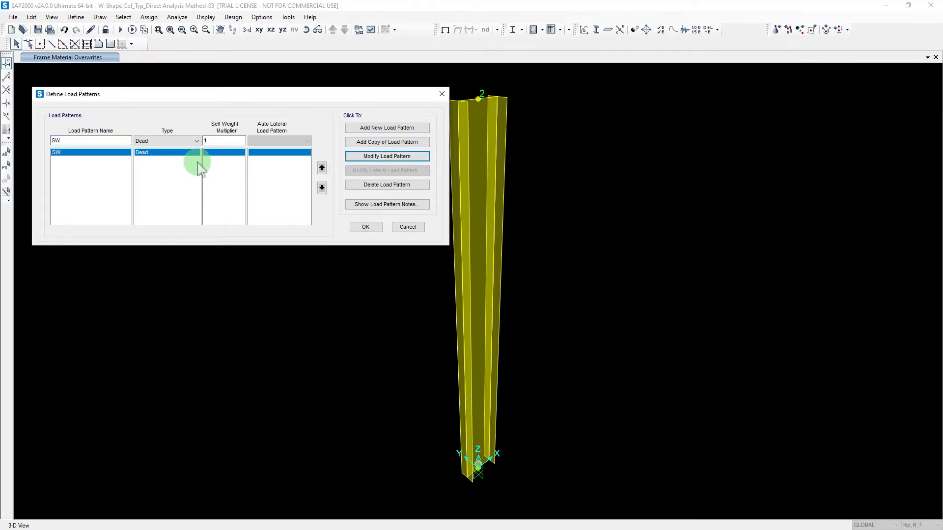
click(218, 141)
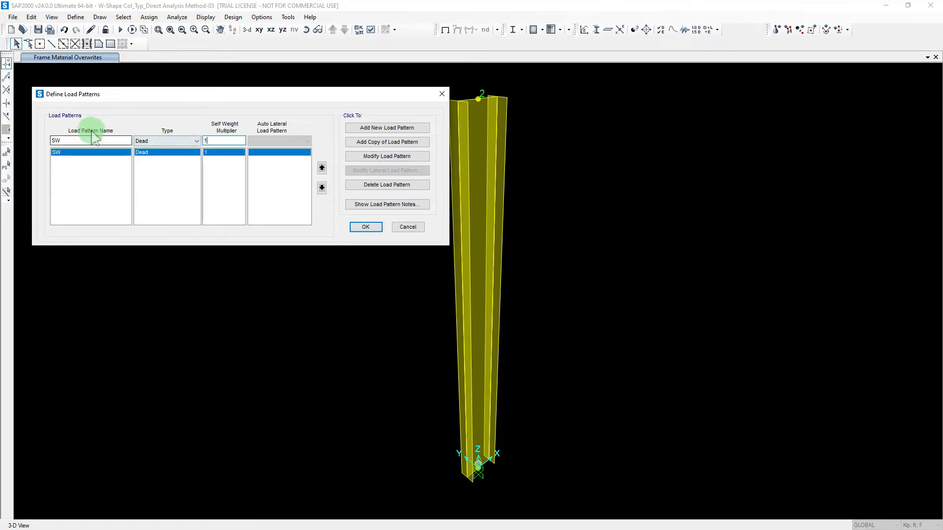
Step: Add a new load pattern named VERT of type Other with a self-weight multiplier of 0
click(143, 146)
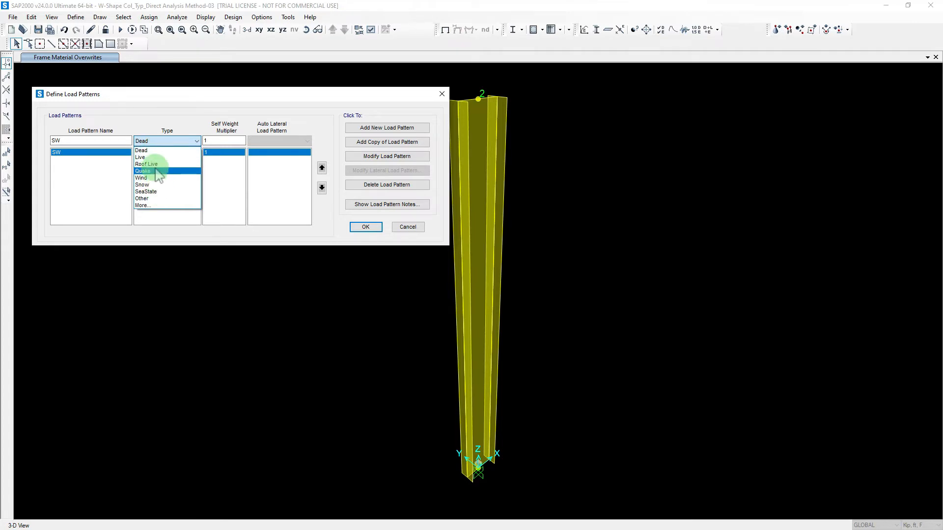
click(148, 199)
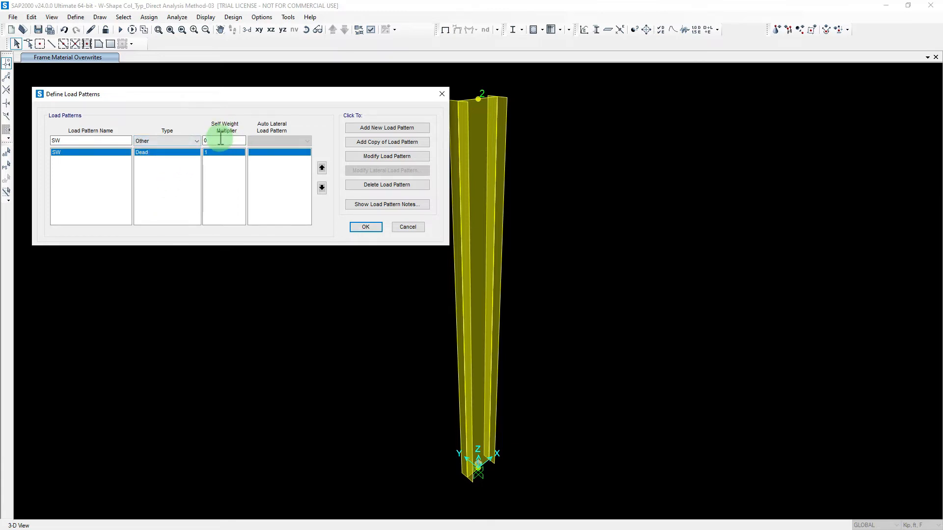
click(221, 139)
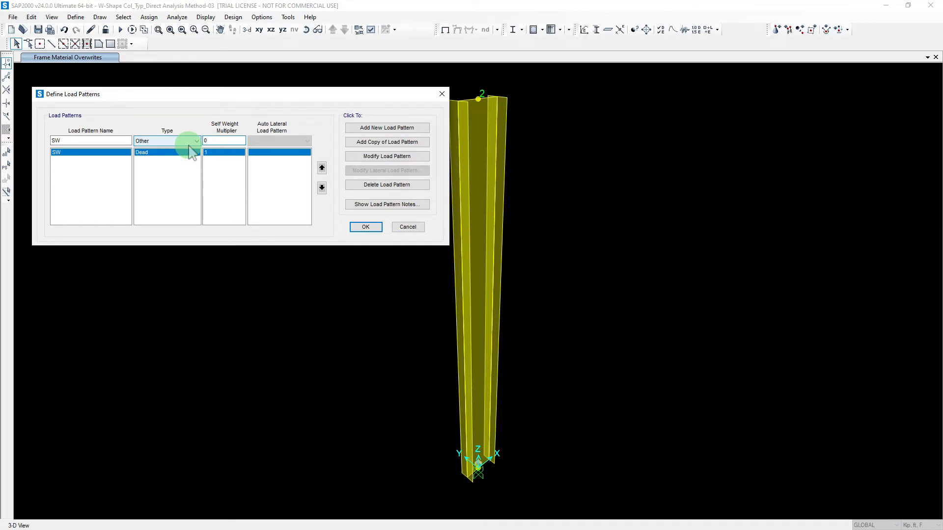
double_click(77, 141)
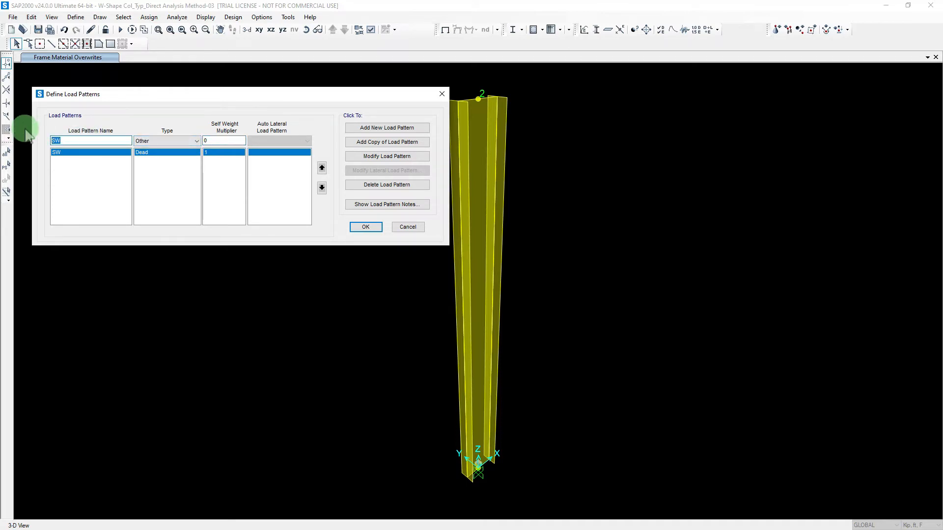
text(VERT)
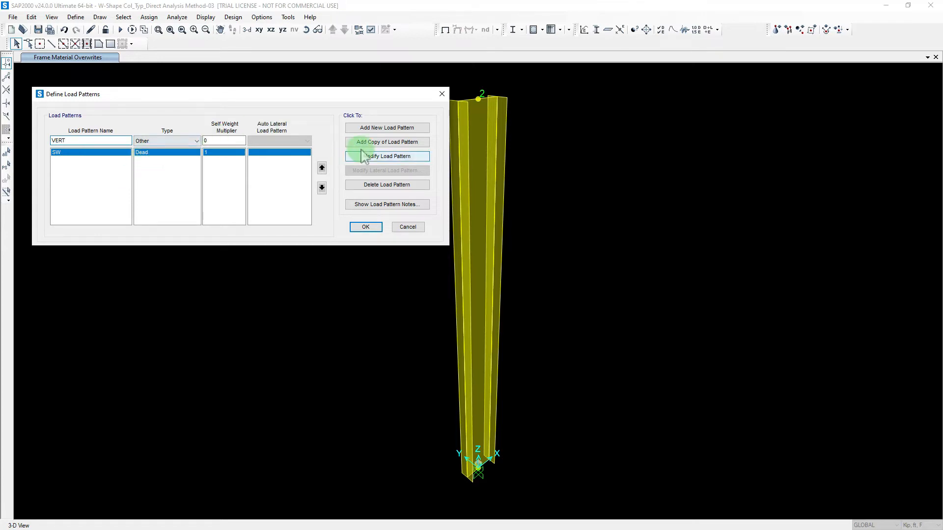
click(374, 128)
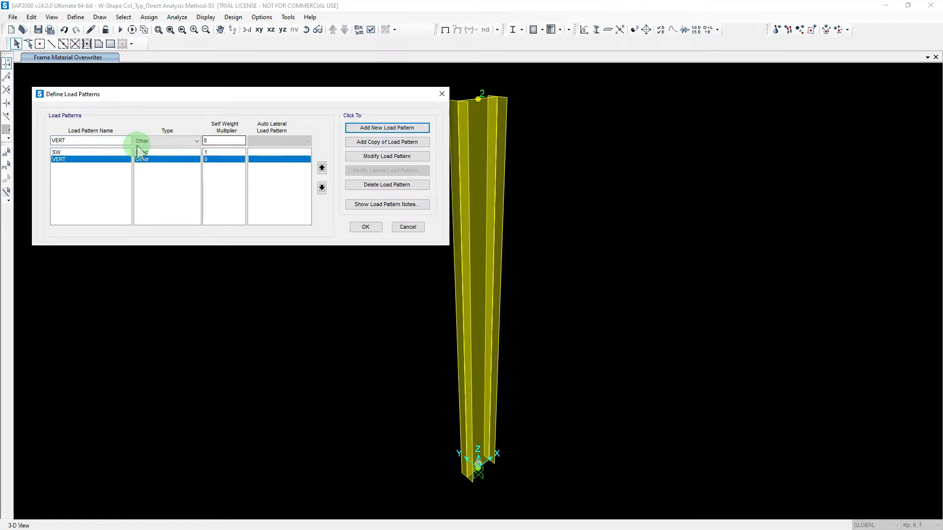
Step: Add a load pattern named HORIZ of type Other with self-weight multiplier 0, accept the load patterns, and save the model
double_click(62, 141)
text(HO)
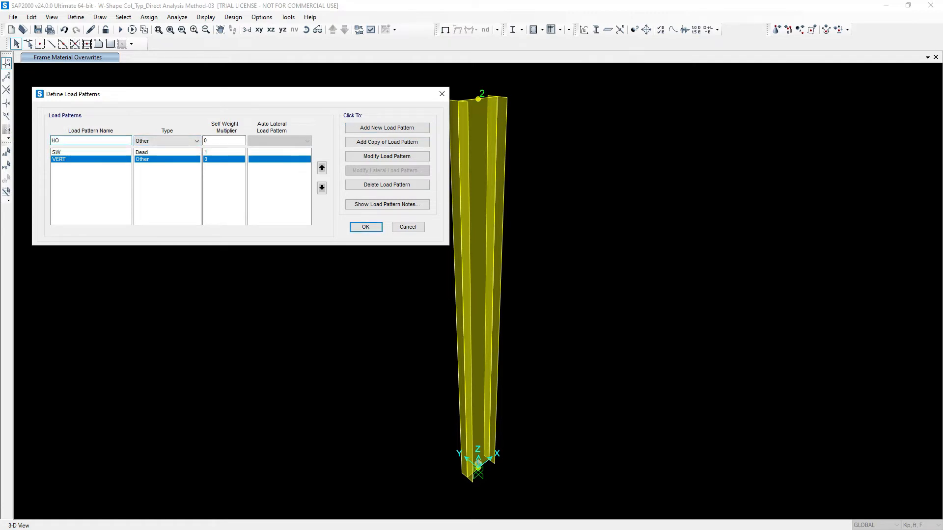
text(RIZ)
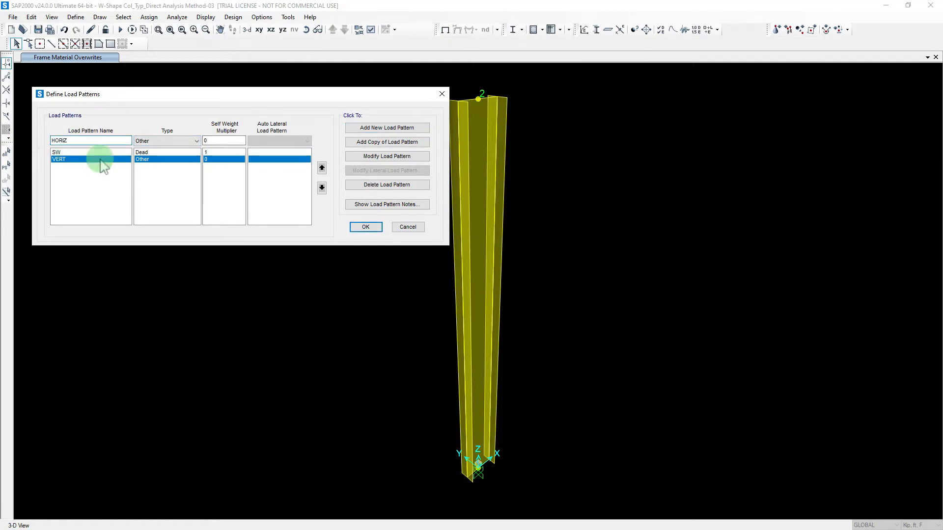
click(373, 128)
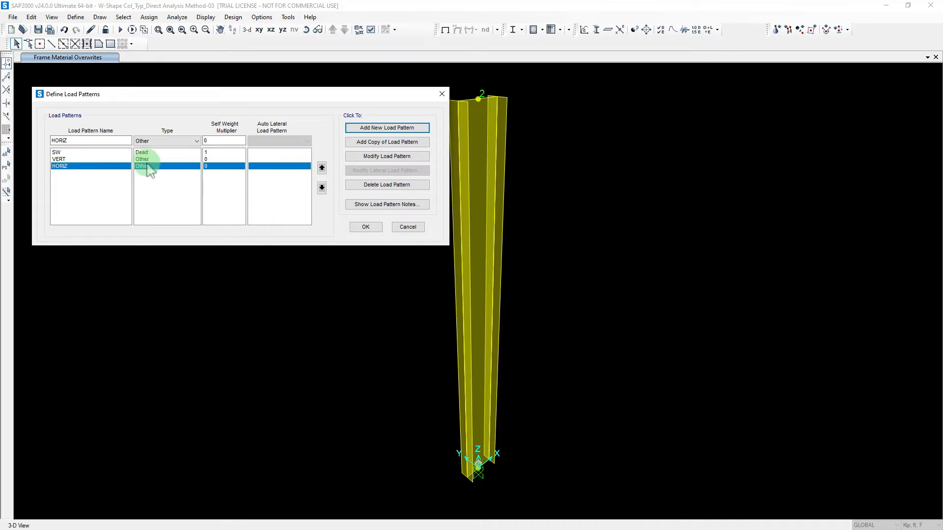
click(366, 227)
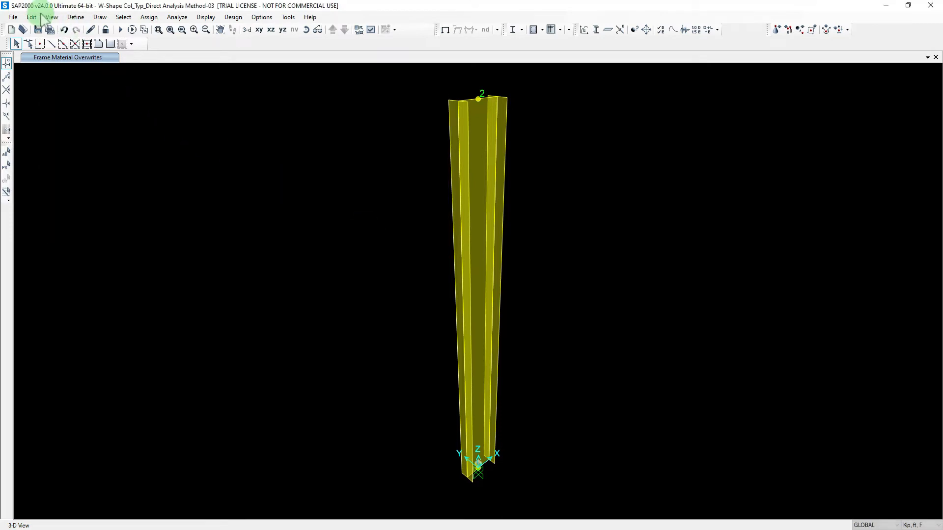
click(37, 29)
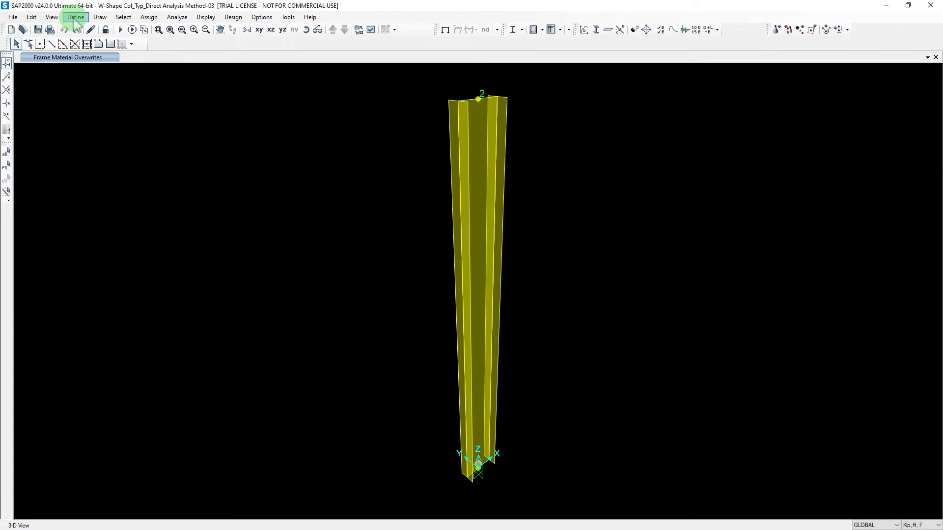
Step: Open the load case definitions and review the names and types of the DEAD, MODAL, VERT and HORIZ cases
click(75, 17)
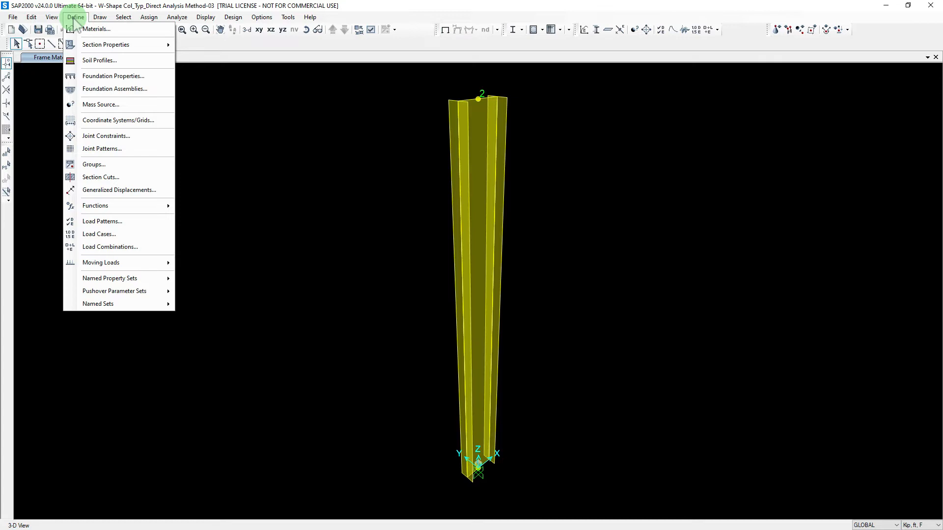
click(101, 234)
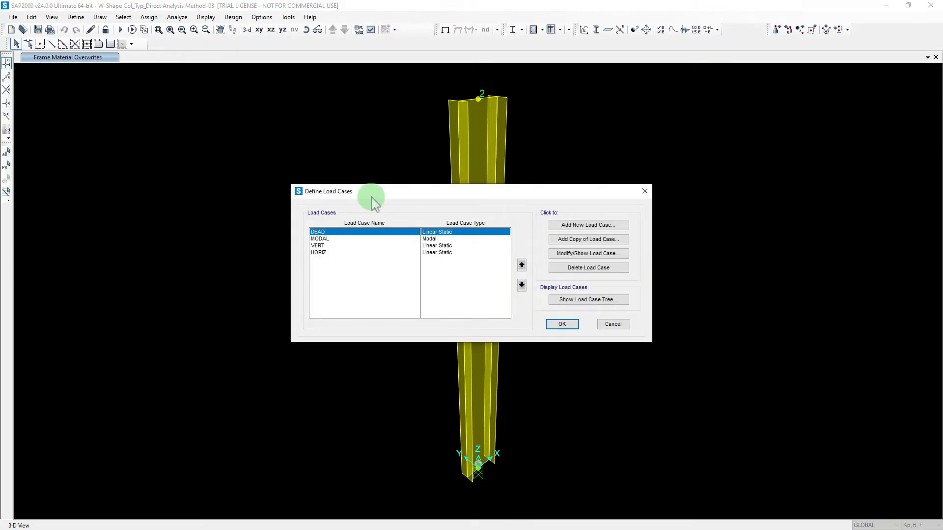
drag(374, 202, 118, 112)
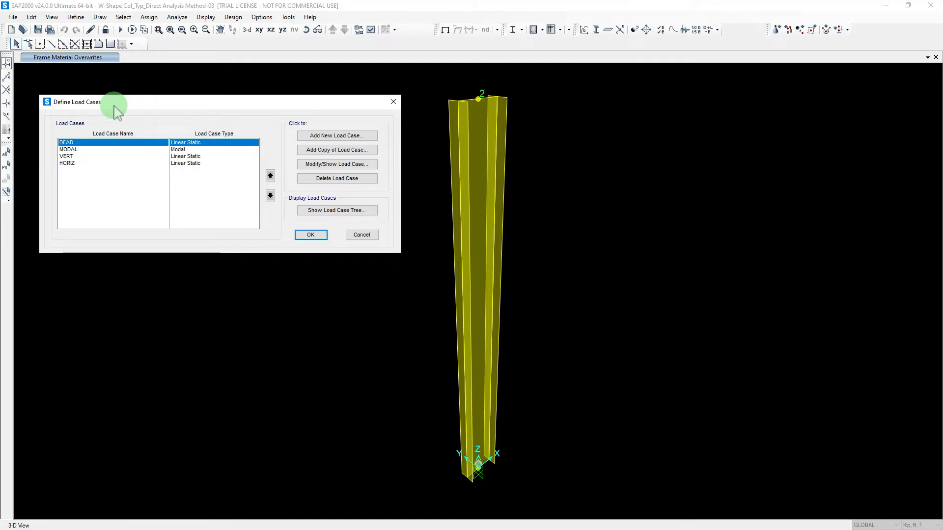
click(76, 150)
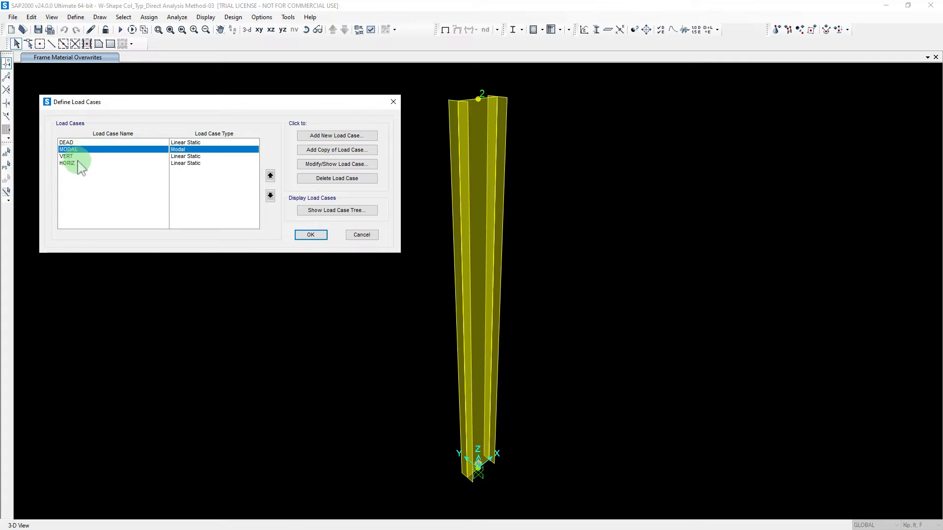
click(67, 157)
click(76, 163)
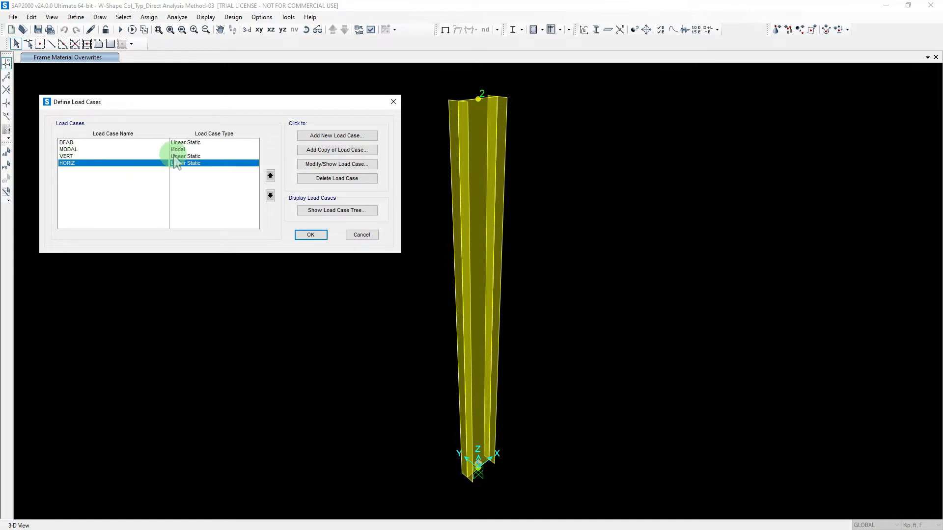
click(196, 143)
click(185, 156)
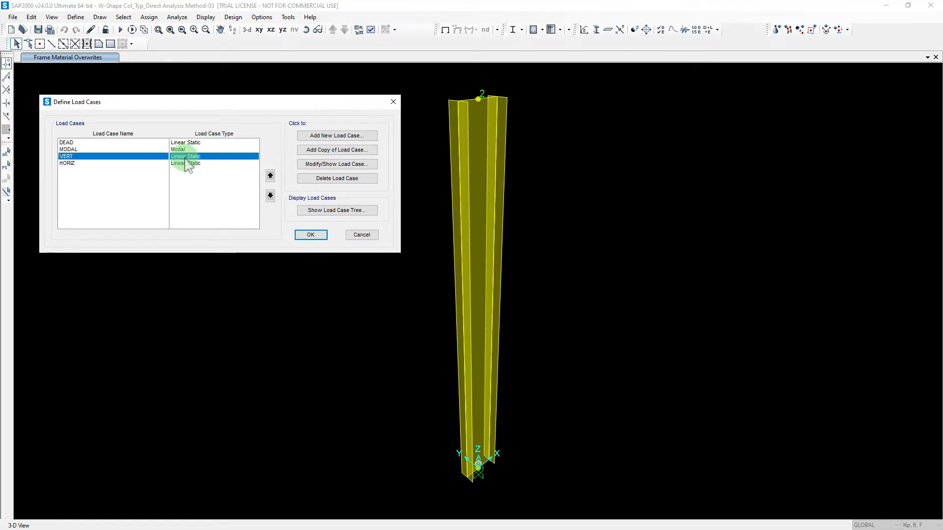
click(189, 163)
click(182, 143)
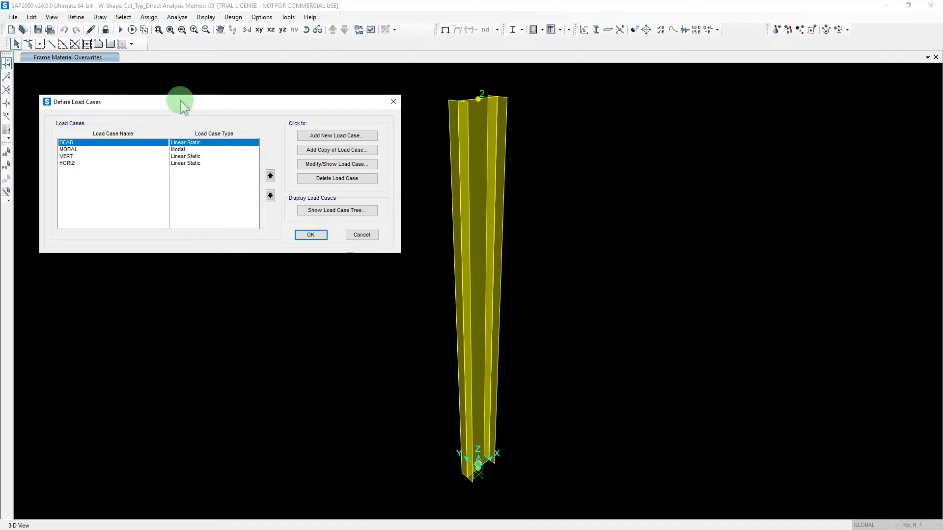
drag(181, 101, 181, 90)
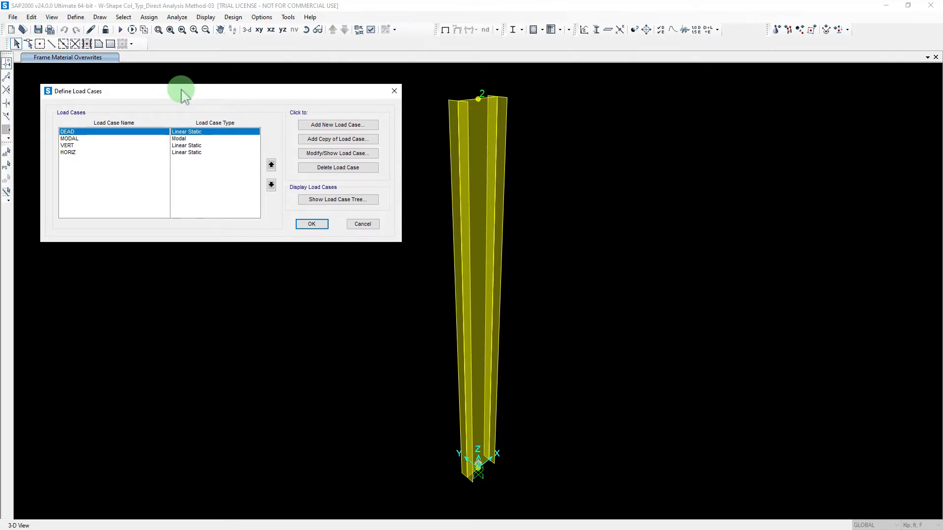
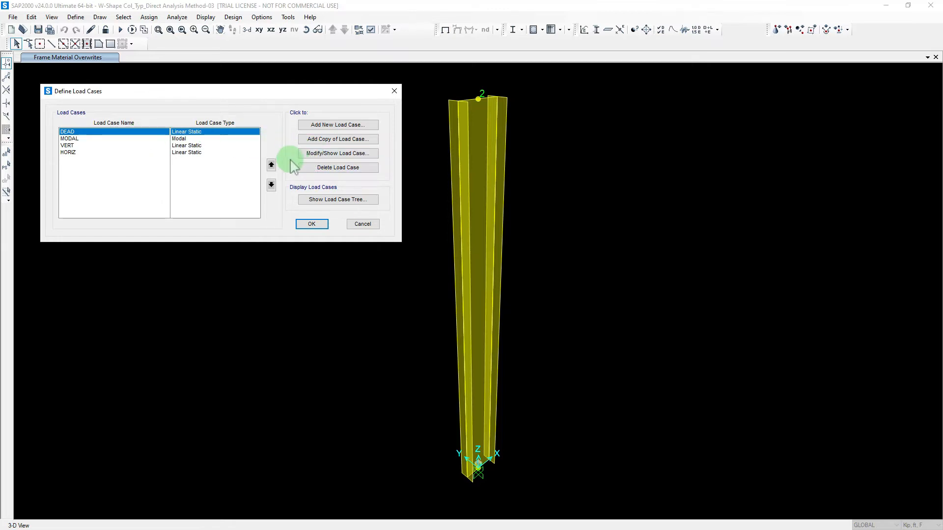
Step: Rename the DEAD load case as SW and accept its linear static data
click(311, 157)
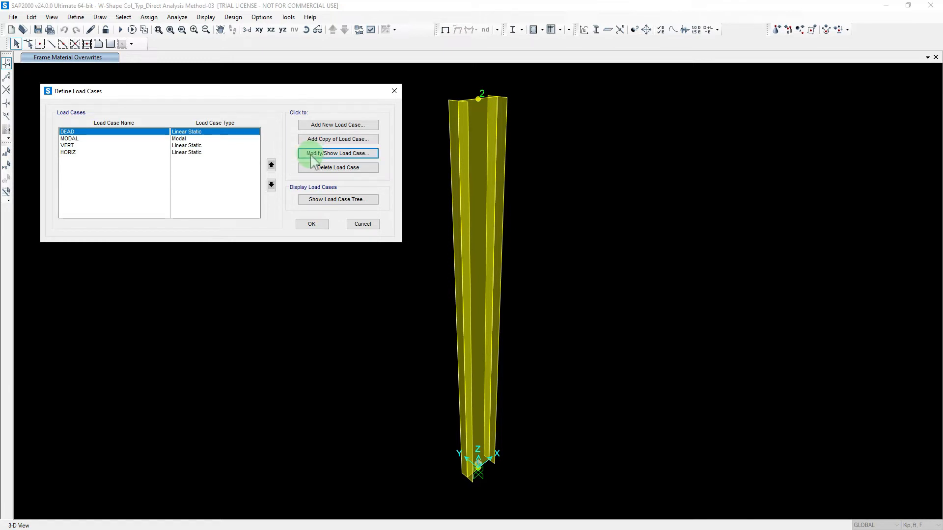
click(323, 148)
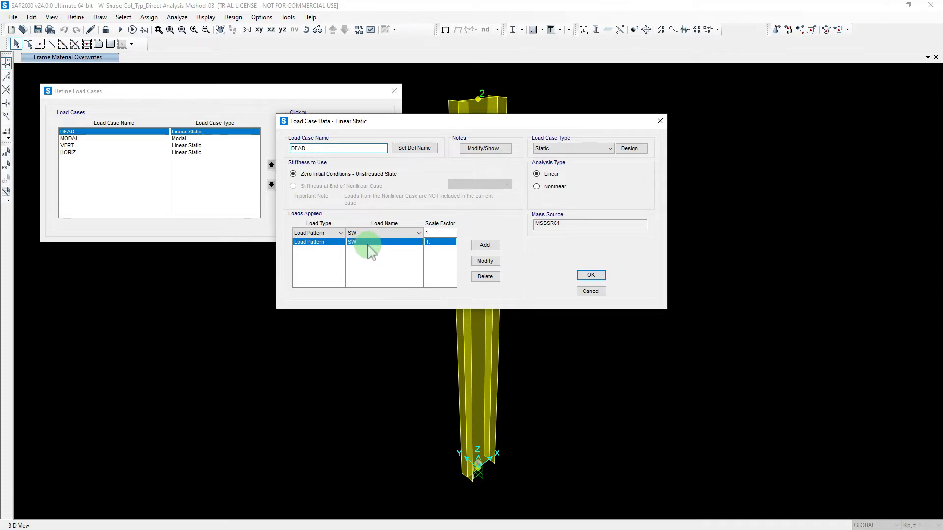
drag(316, 148, 188, 123)
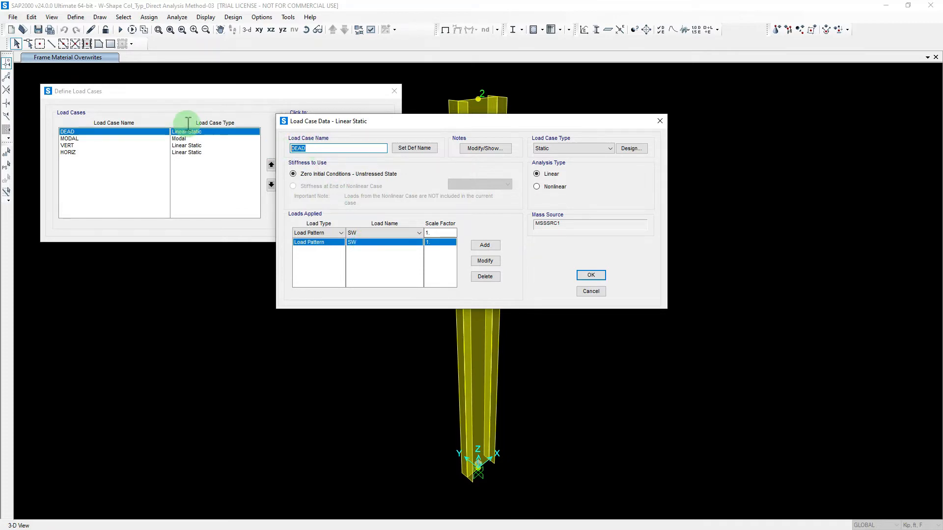
text(SW)
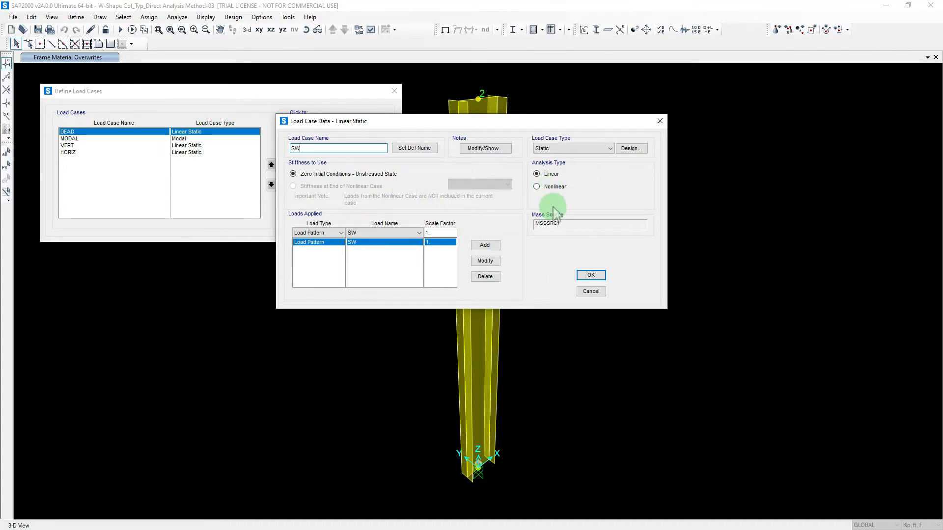
click(591, 275)
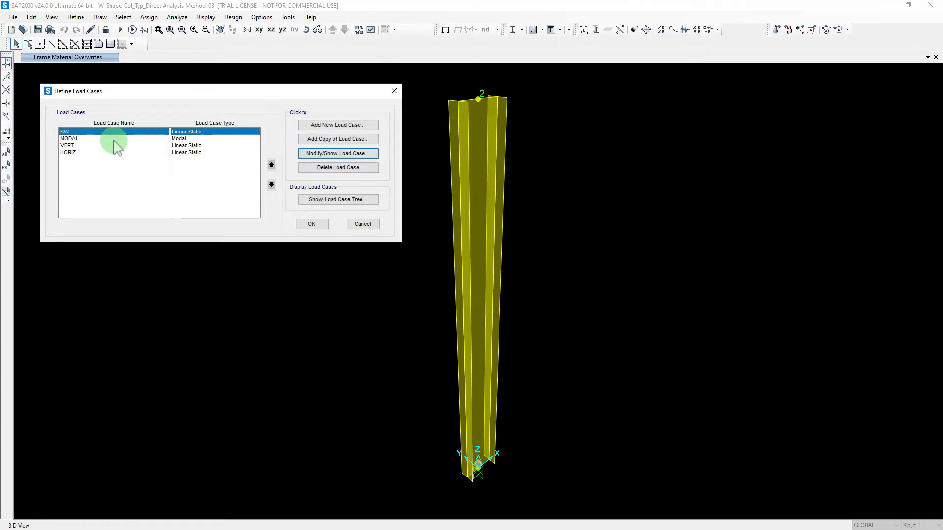
Step: Delete the MODAL load case and confirm the deletion
click(78, 139)
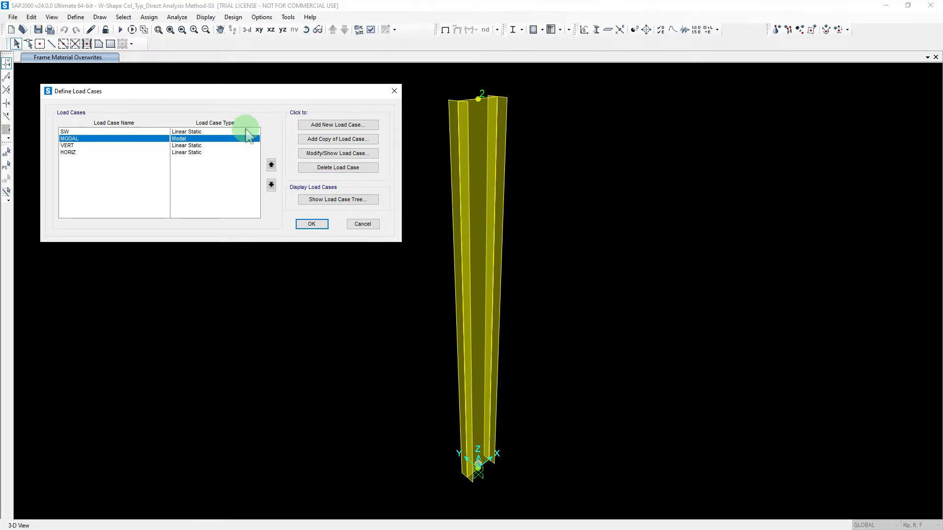
mouse_move(203, 96)
mouse_down()
mouse_move(229, 88)
mouse_move(215, 92)
mouse_up()
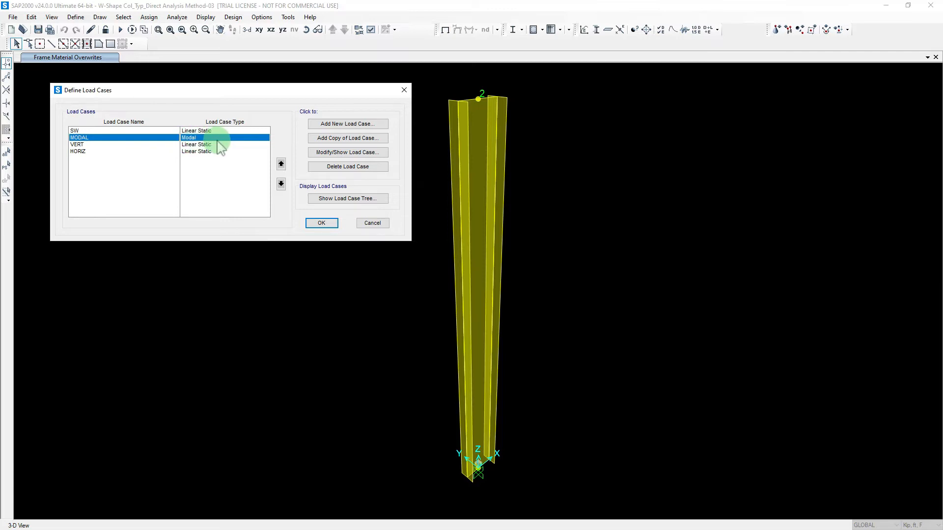
click(325, 169)
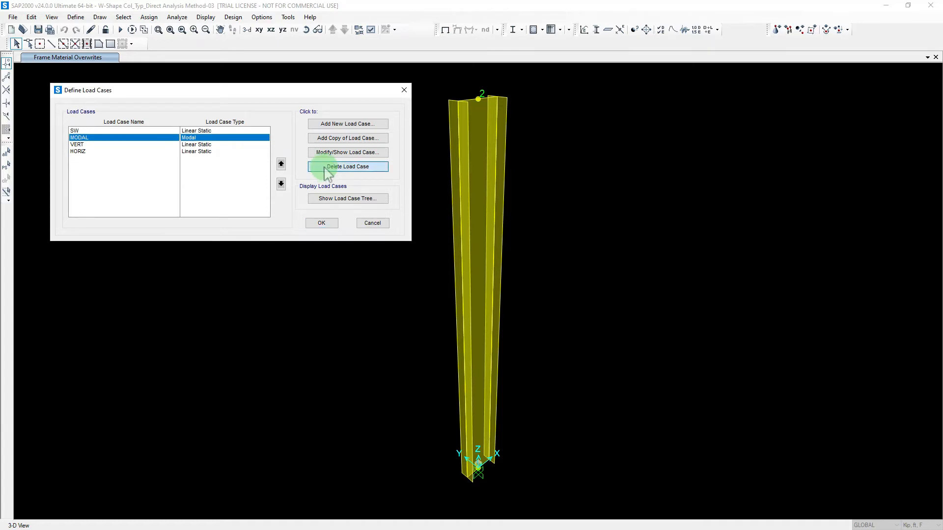
click(482, 305)
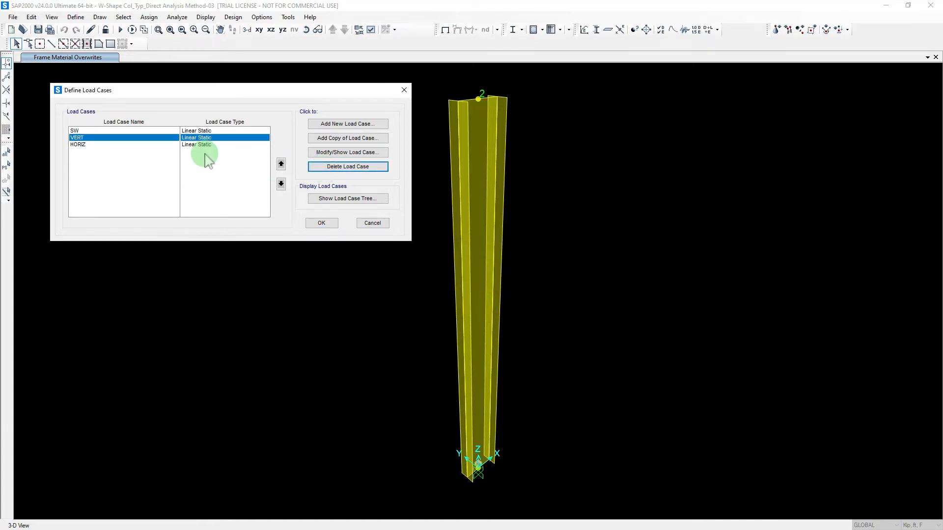
Step: Review the VERT load case's analysis type and applied load, and the HORIZ entry in the load case list
mouse_move(133, 90)
mouse_down()
mouse_move(116, 89)
mouse_move(125, 97)
mouse_up()
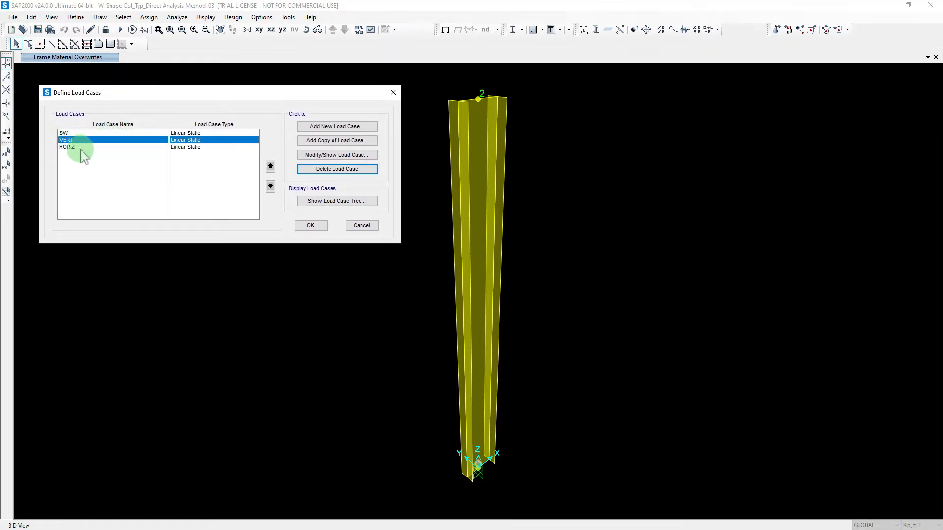
click(318, 156)
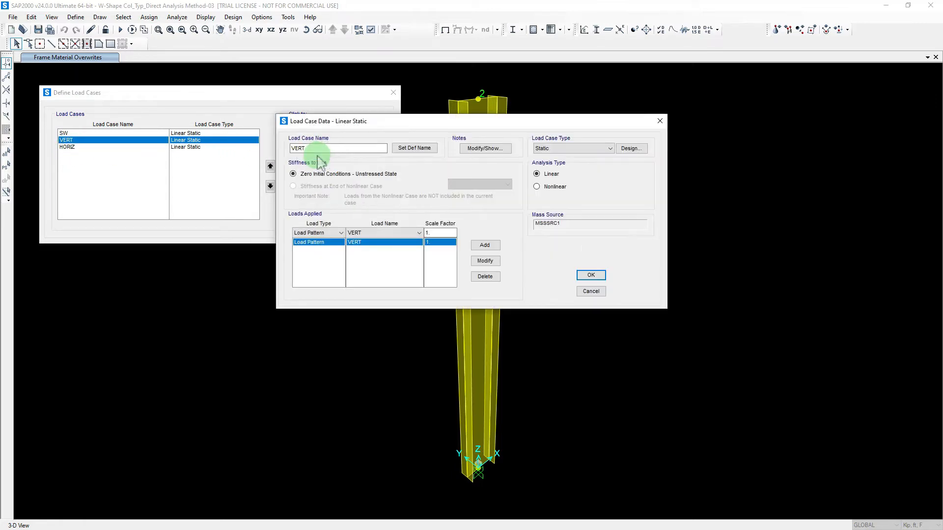
drag(337, 119, 291, 78)
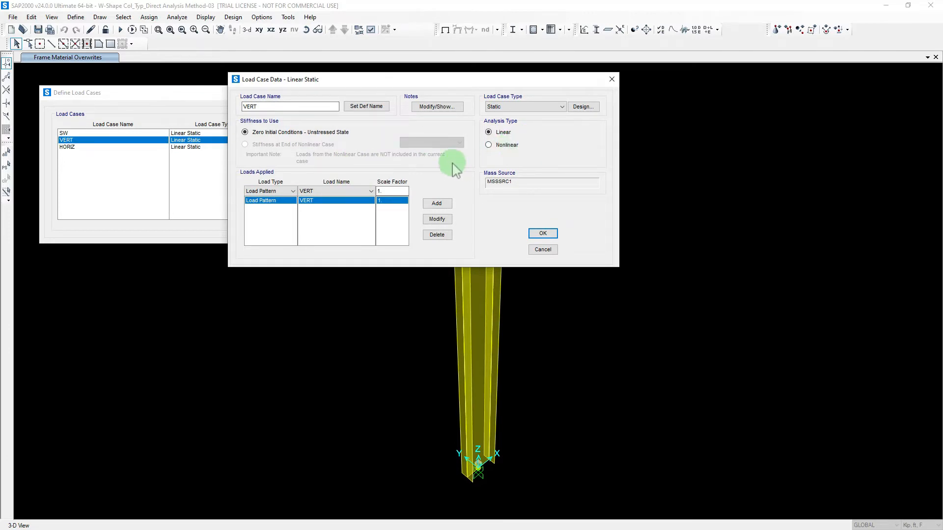
click(542, 234)
click(186, 147)
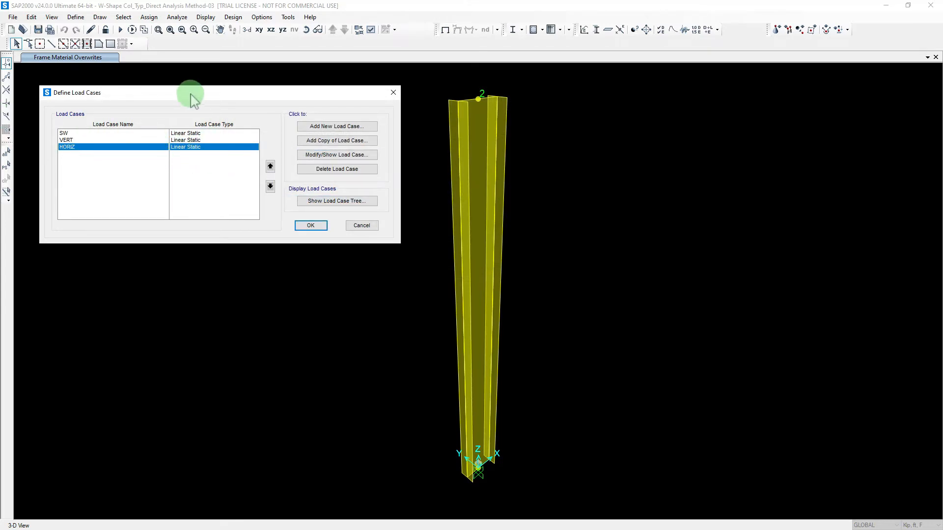
drag(189, 96, 245, 116)
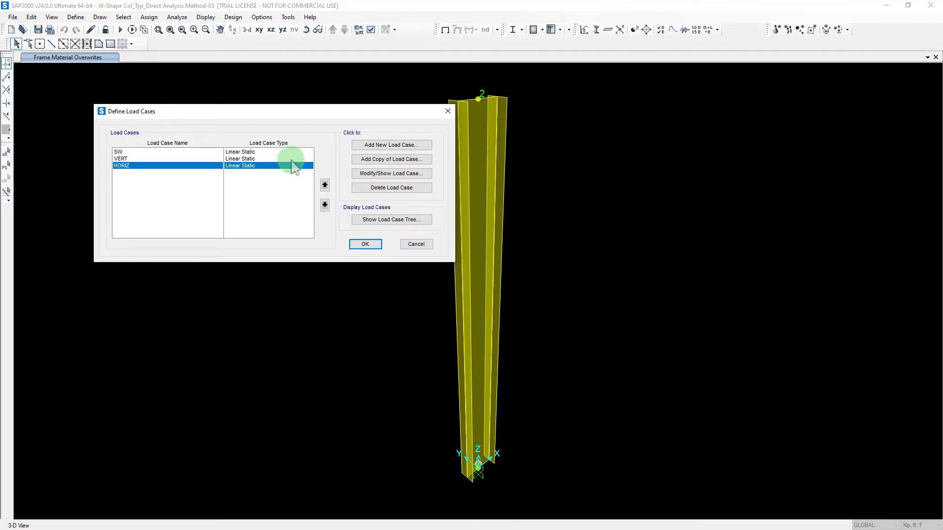
Step: Add a new static load case named 1.6(V+H)
click(374, 145)
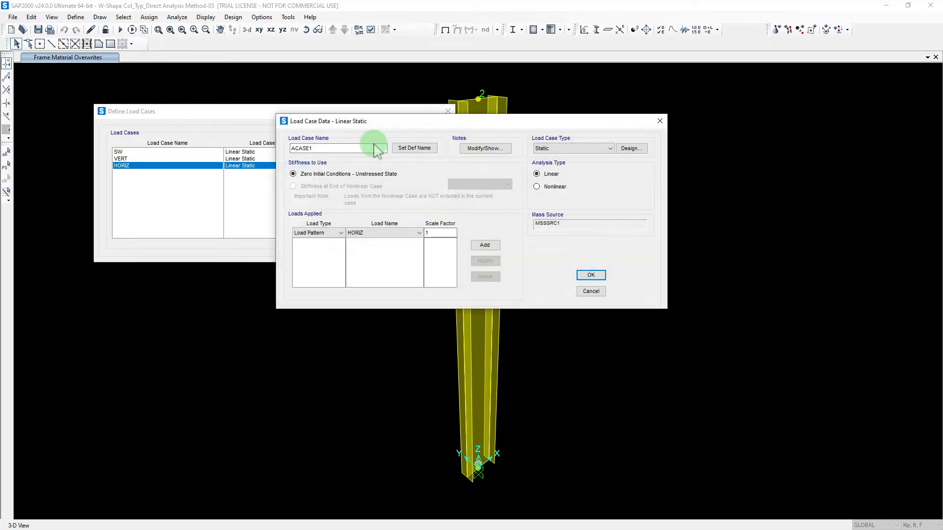
double_click(337, 148)
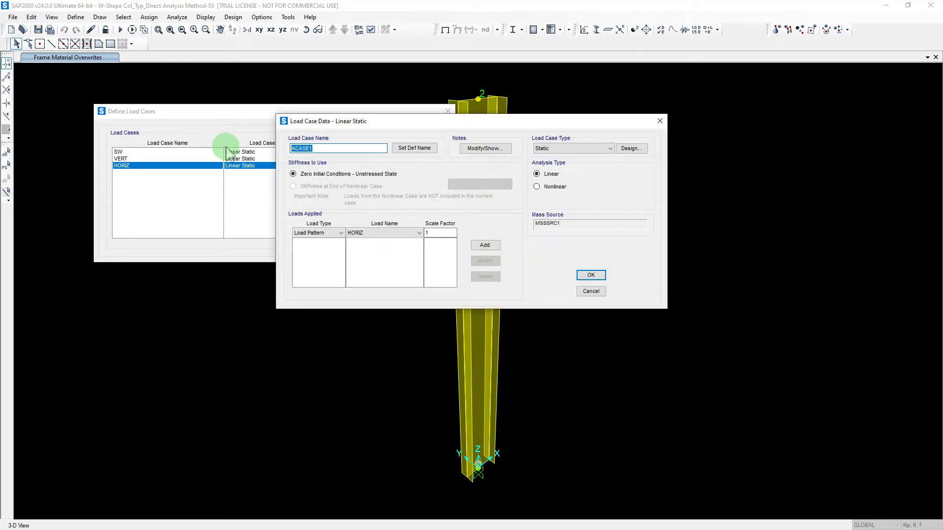
text(1.6(V+H)
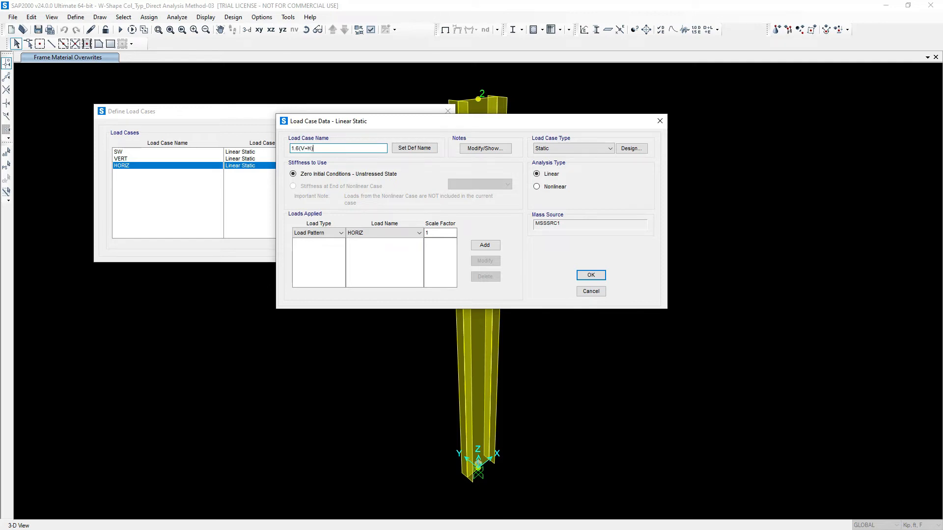
click(299, 148)
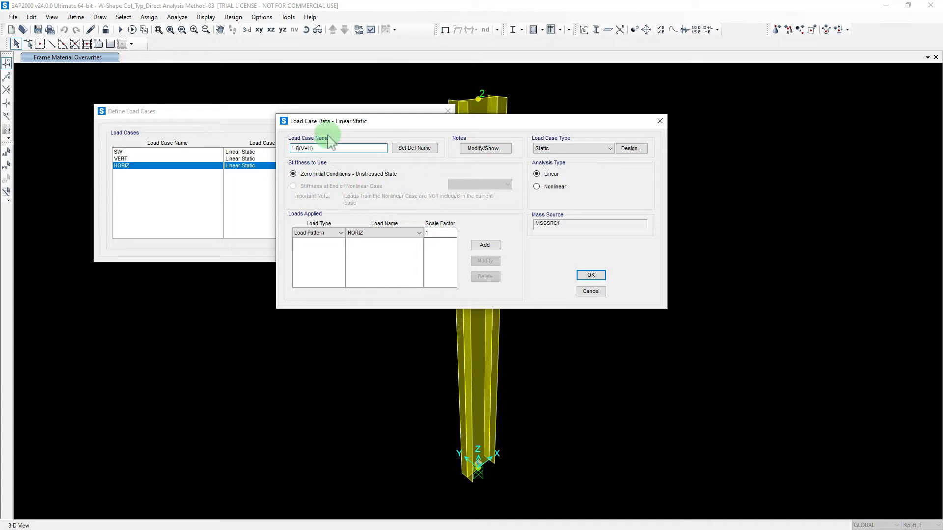
drag(333, 129, 366, 97)
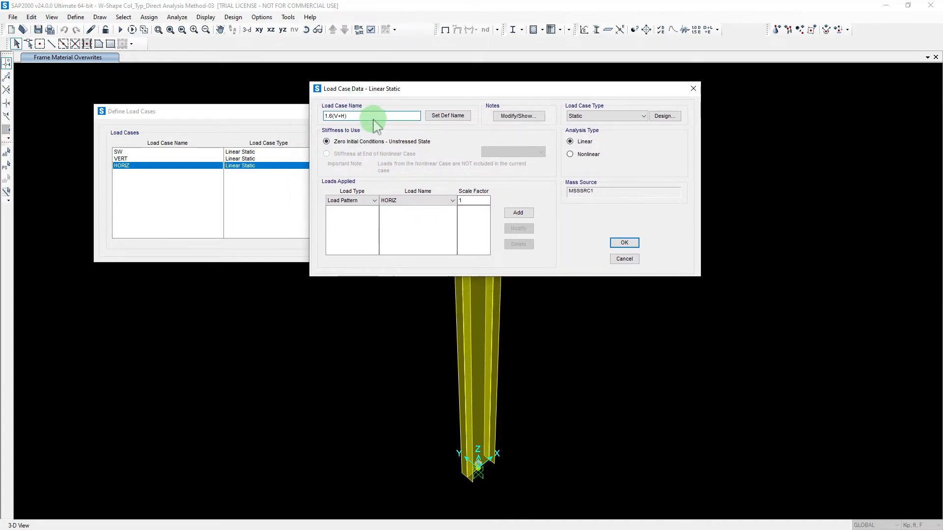
Step: Apply the HORIZ load pattern to the 1.6(V+H) case with a scale factor of 1.6
click(466, 200)
text(1)
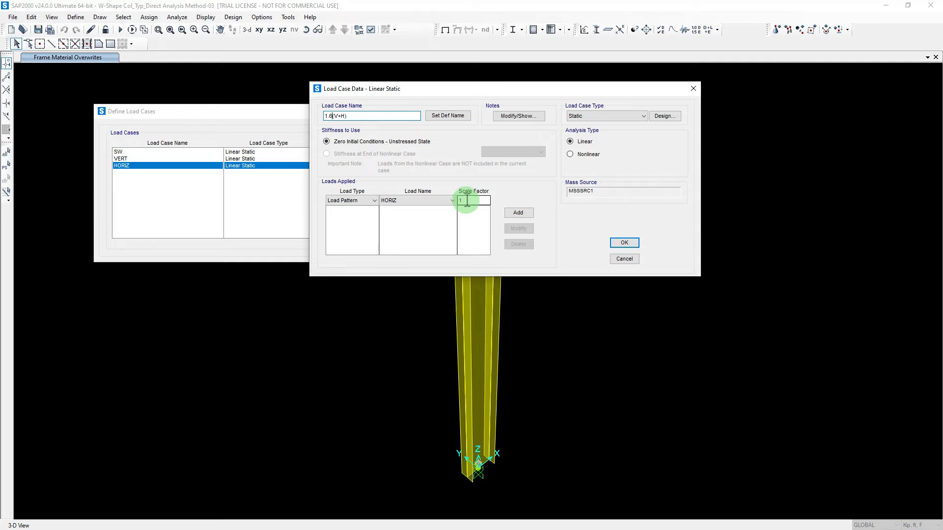
text(.6)
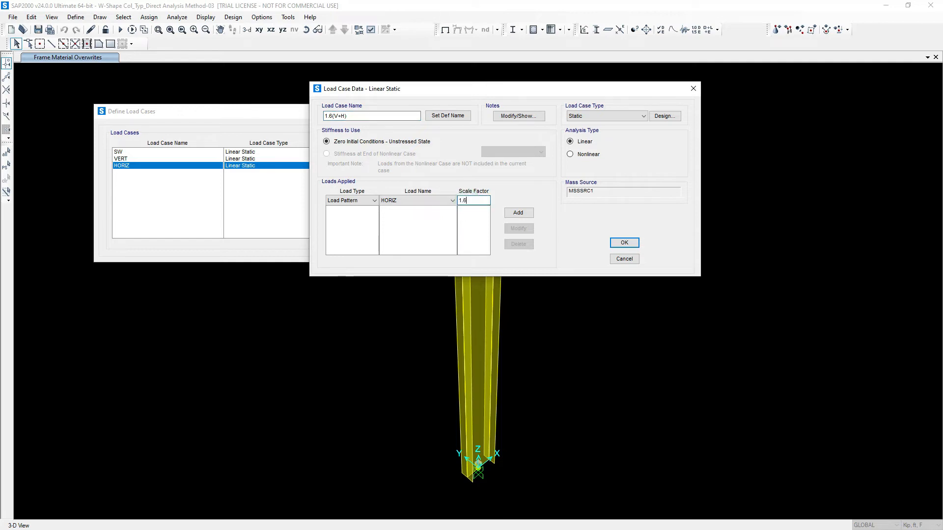
click(519, 213)
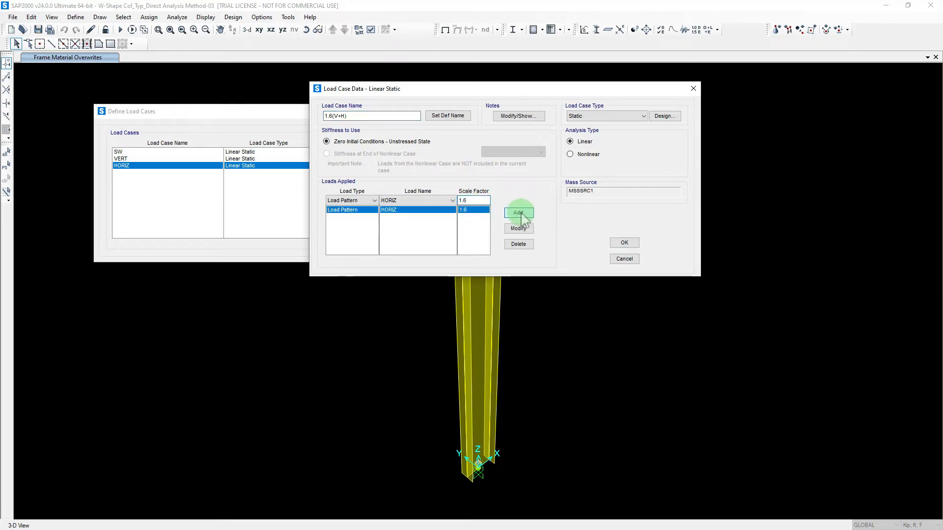
Step: Add the VERT and SW load patterns to the 1.6(V+H) case, each with a scale factor of 1.6
click(433, 201)
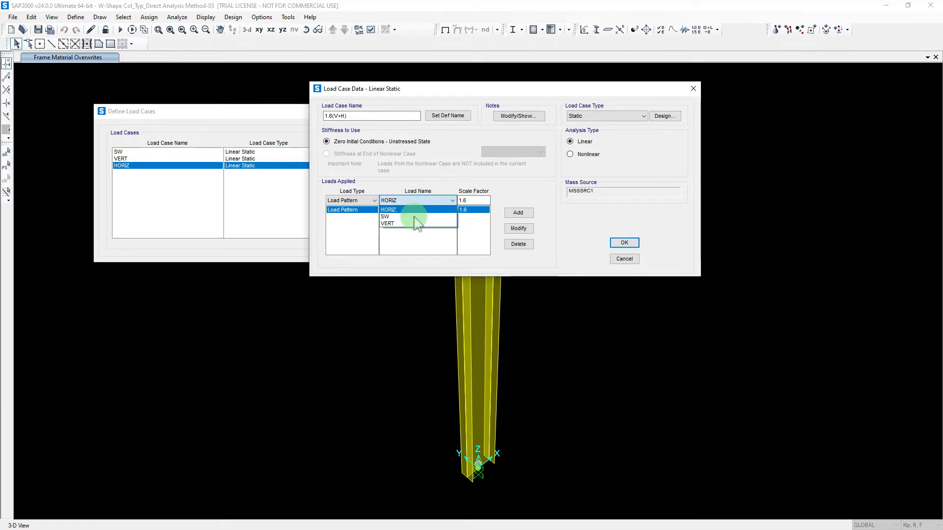
click(412, 224)
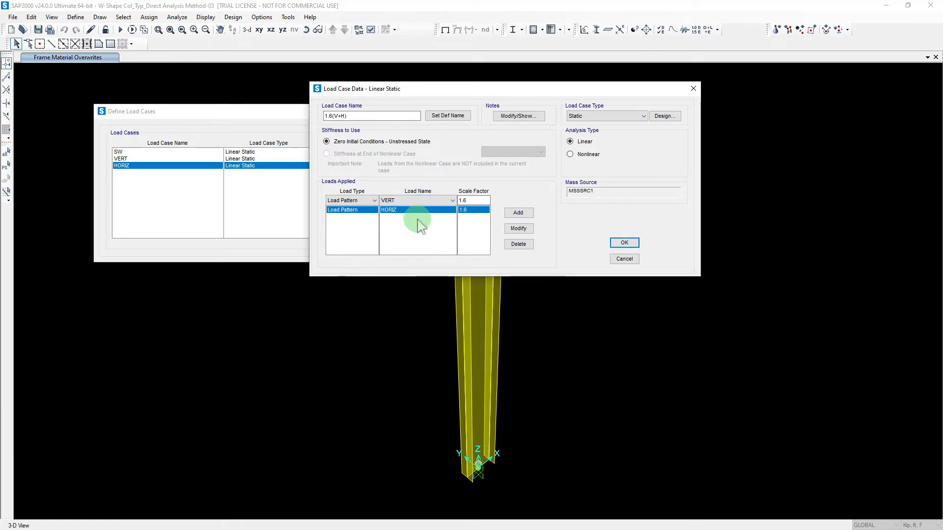
click(518, 212)
click(421, 201)
click(393, 216)
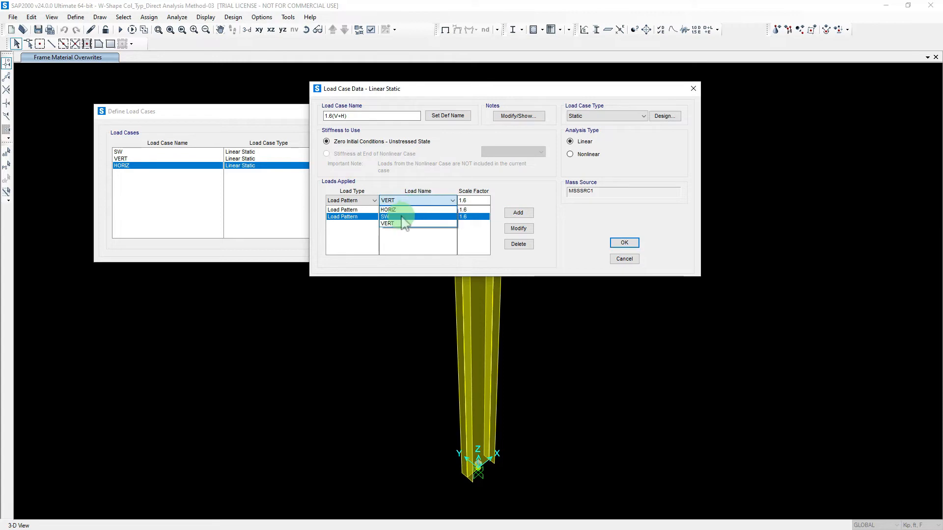
click(517, 217)
click(514, 214)
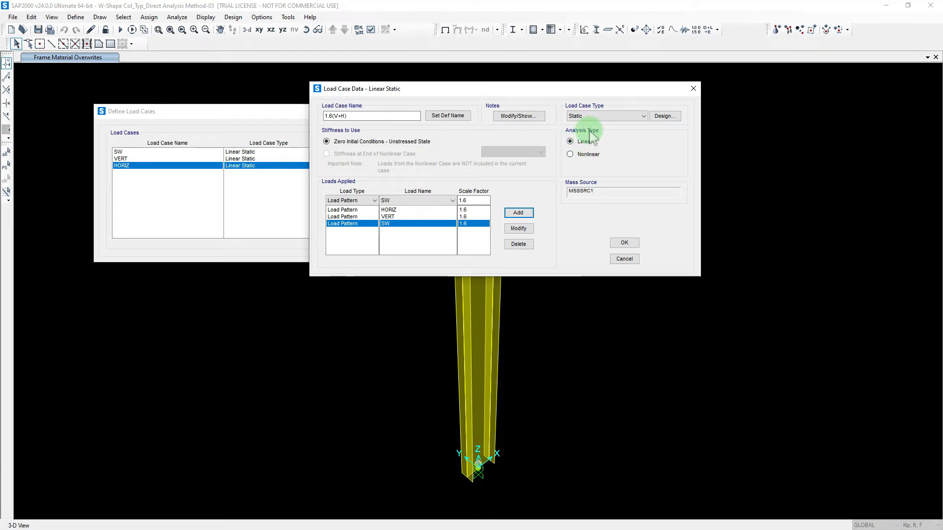
Step: Make the 1.6(V+H) case nonlinear with P-Delta geometric nonlinearity, then accept the load cases and save the model
click(583, 158)
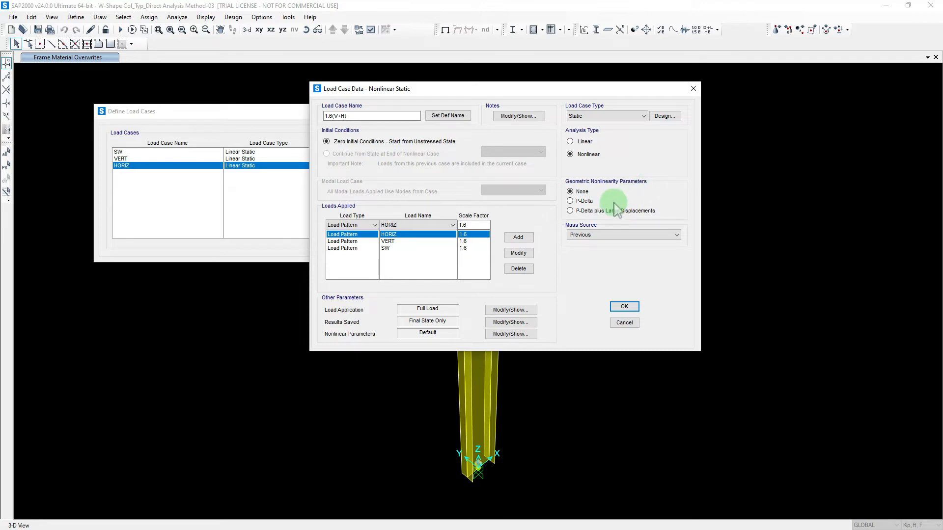
click(586, 201)
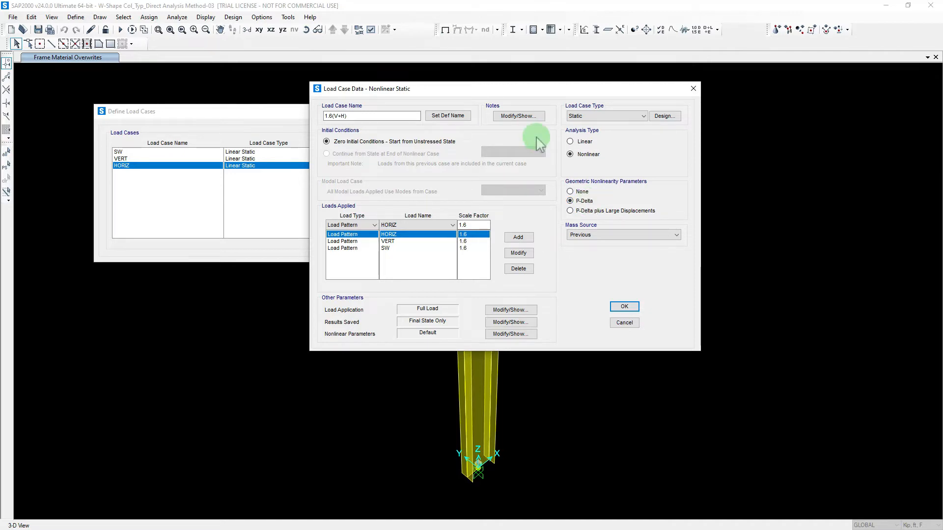
drag(448, 93, 458, 77)
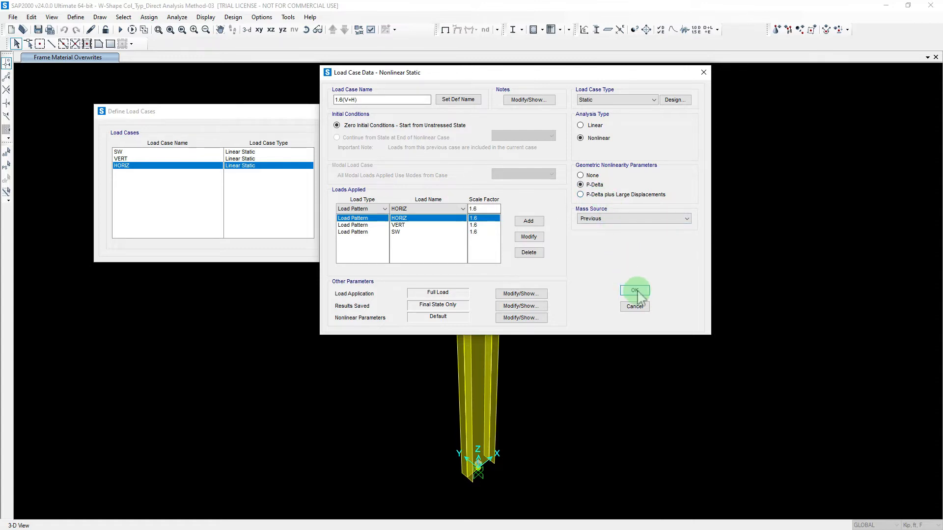
click(635, 291)
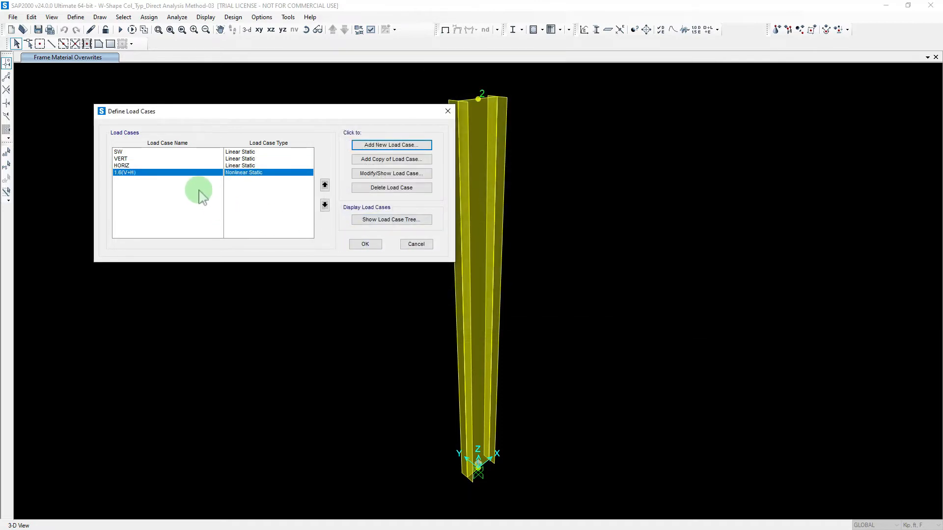
click(365, 245)
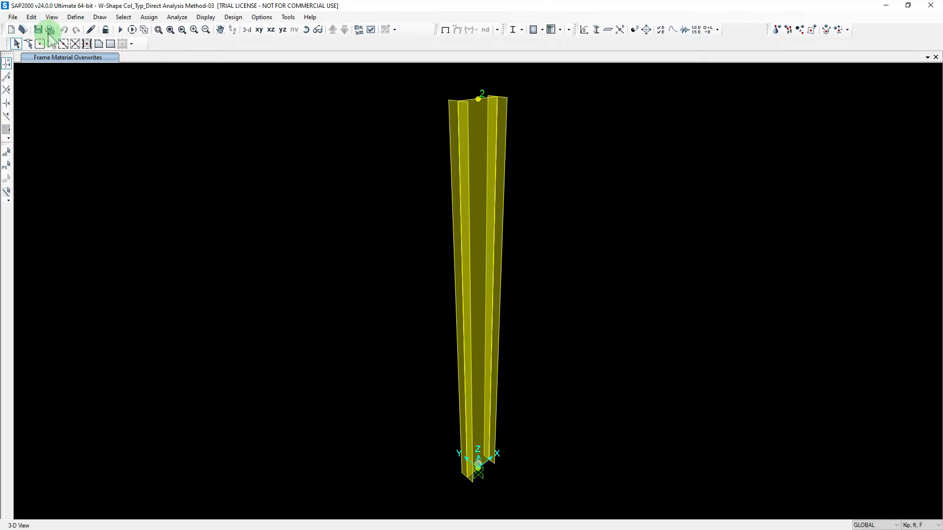
click(38, 30)
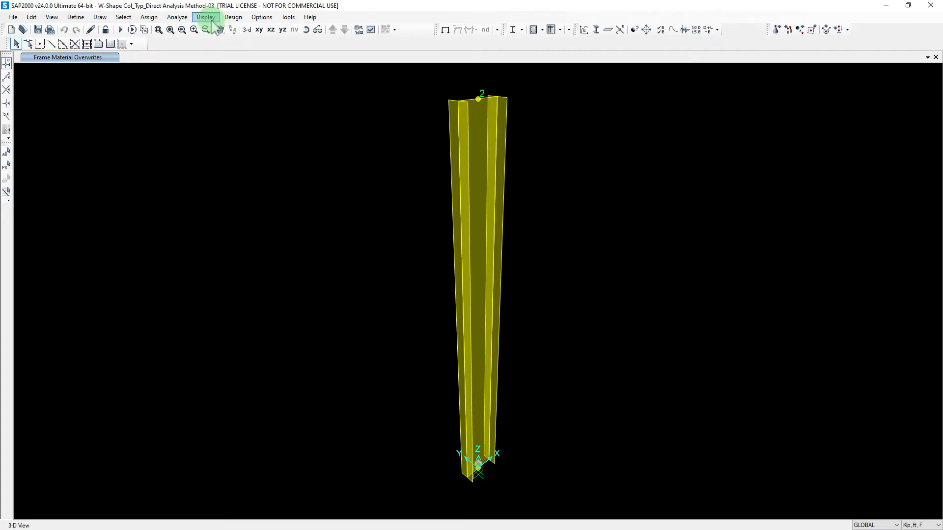
Step: Open the steel frame design preferences and set the design code to AISC 360-10
click(233, 18)
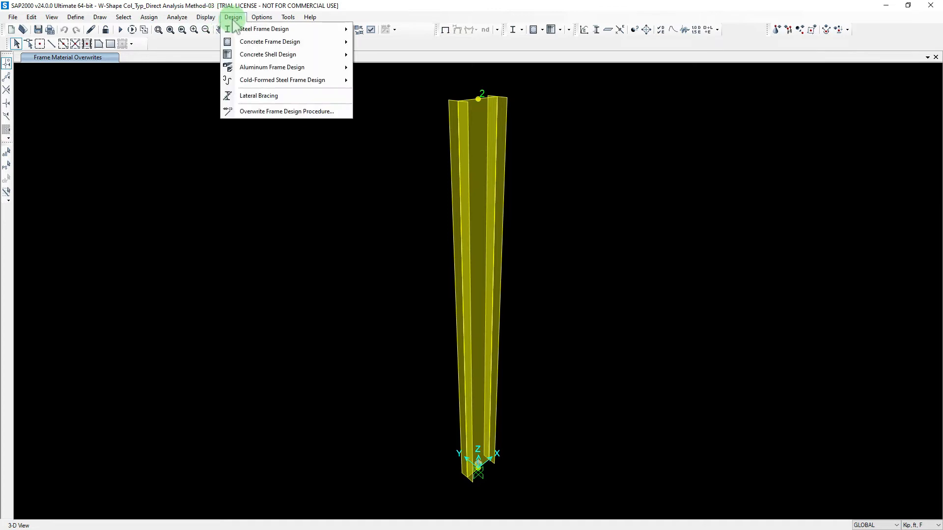
mouse_move(257, 31)
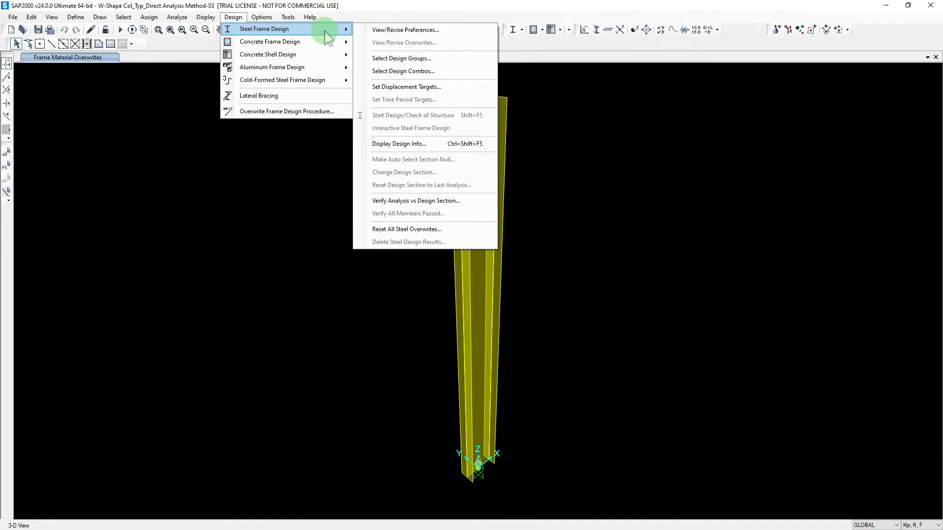
click(399, 31)
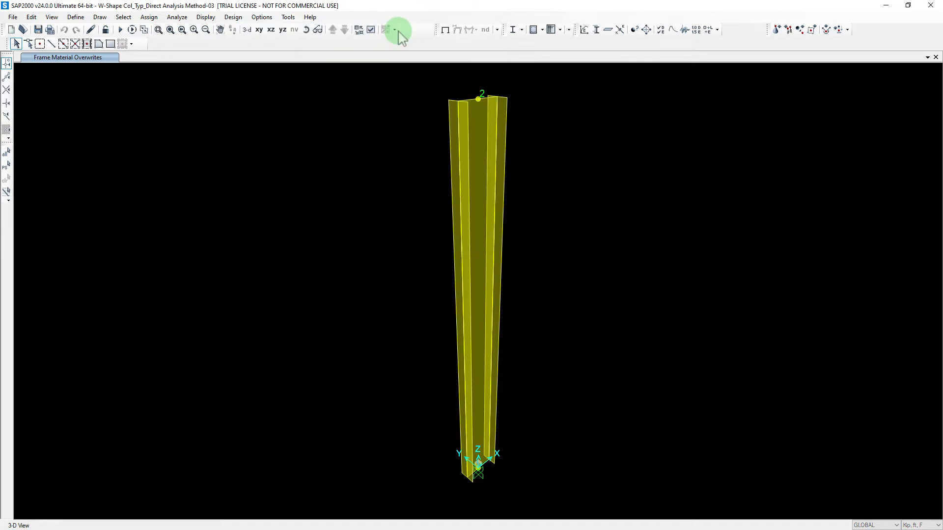
drag(391, 112, 197, 92)
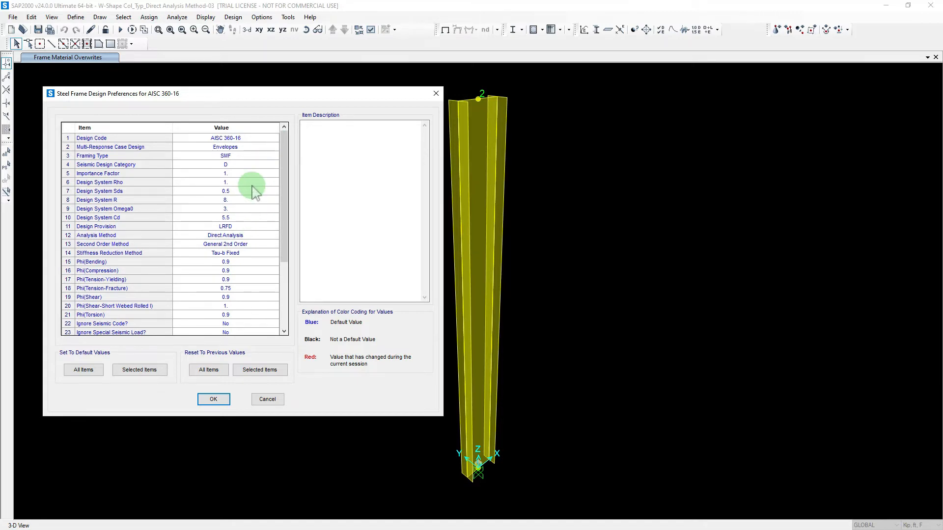
click(264, 140)
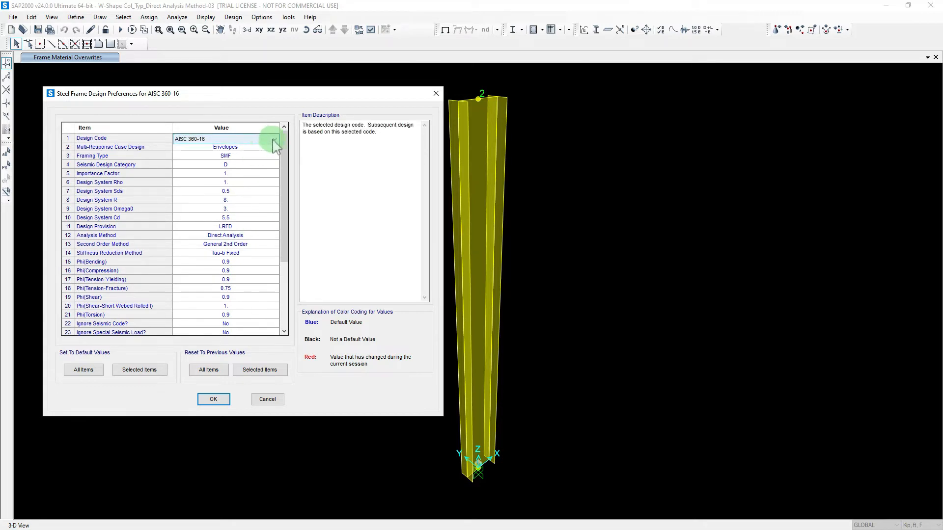
click(274, 139)
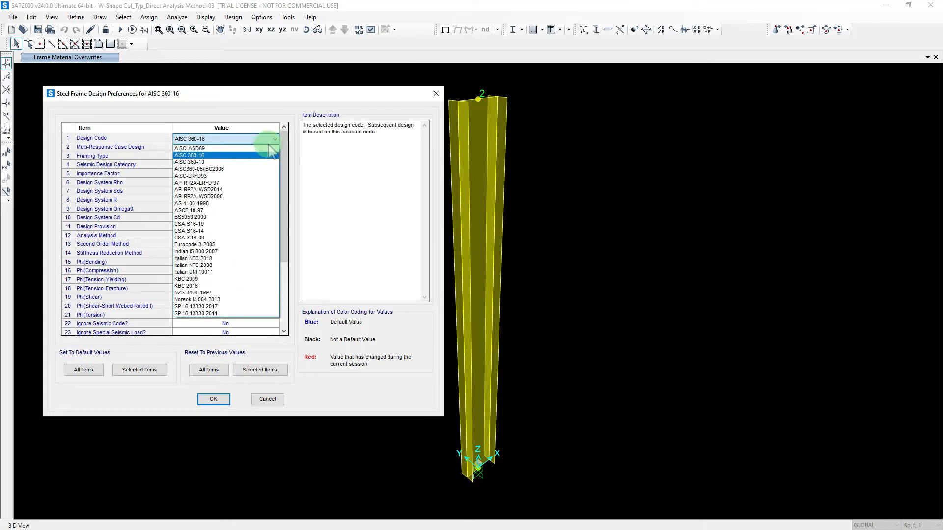
click(197, 162)
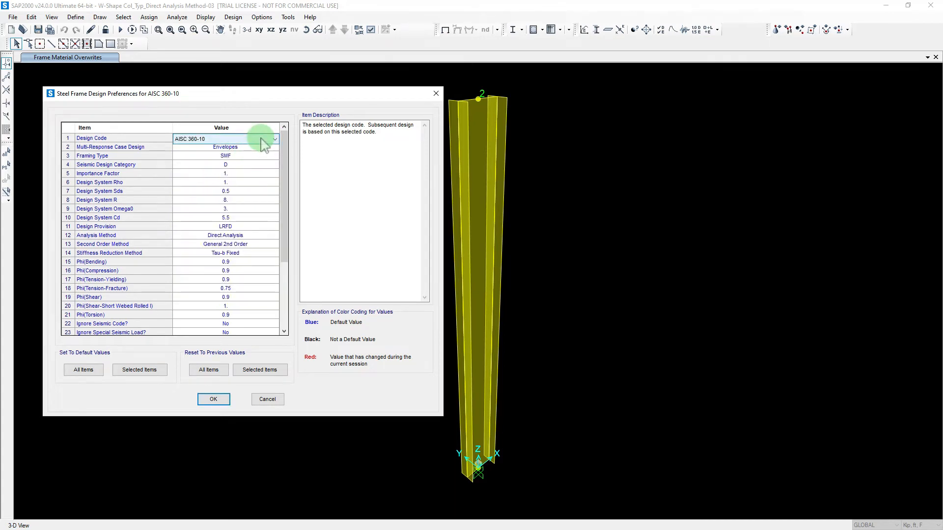
click(262, 138)
click(204, 164)
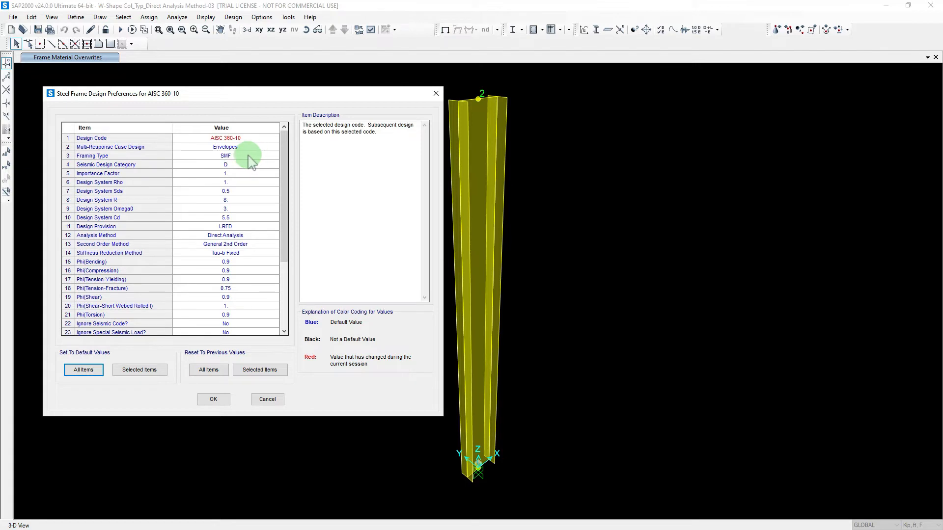
Step: Set the framing type to OMF in the steel frame design preferences
click(241, 157)
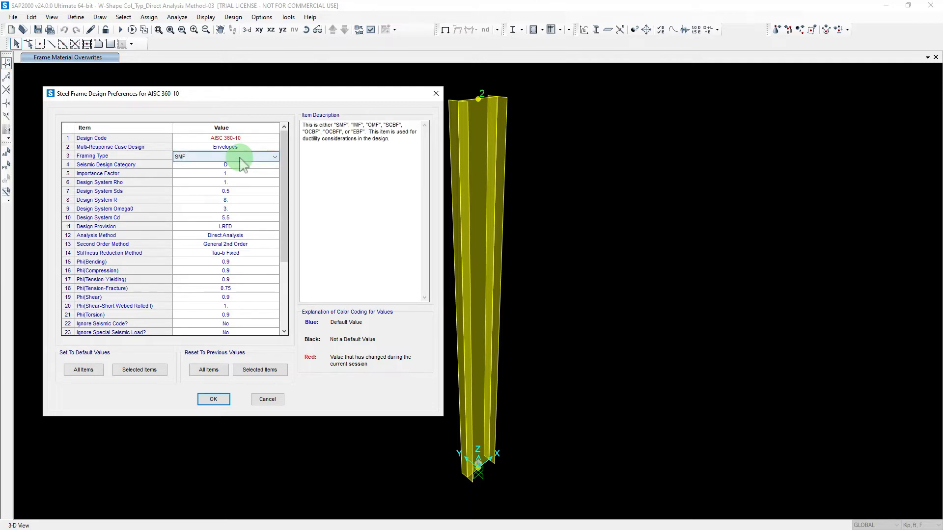
click(242, 157)
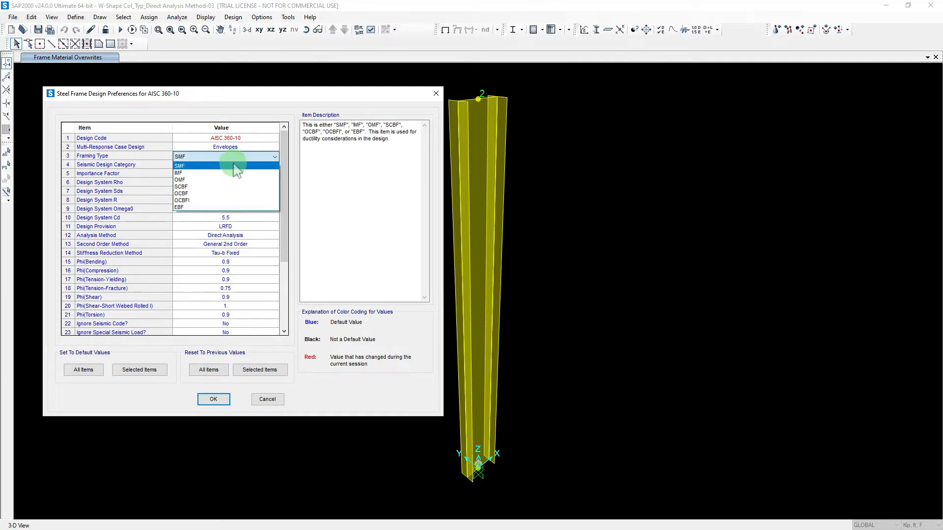
click(183, 180)
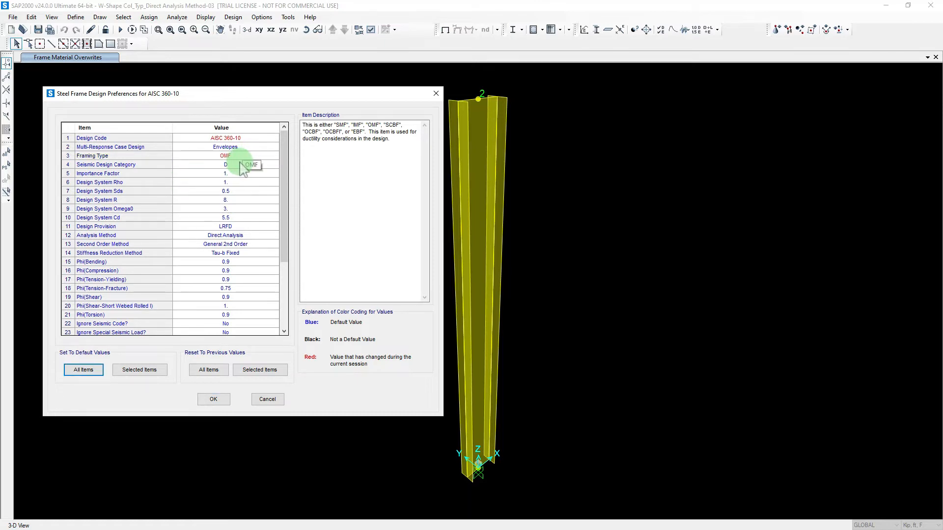
mouse_move(221, 95)
mouse_down()
mouse_move(238, 80)
mouse_move(231, 101)
mouse_move(219, 105)
mouse_up()
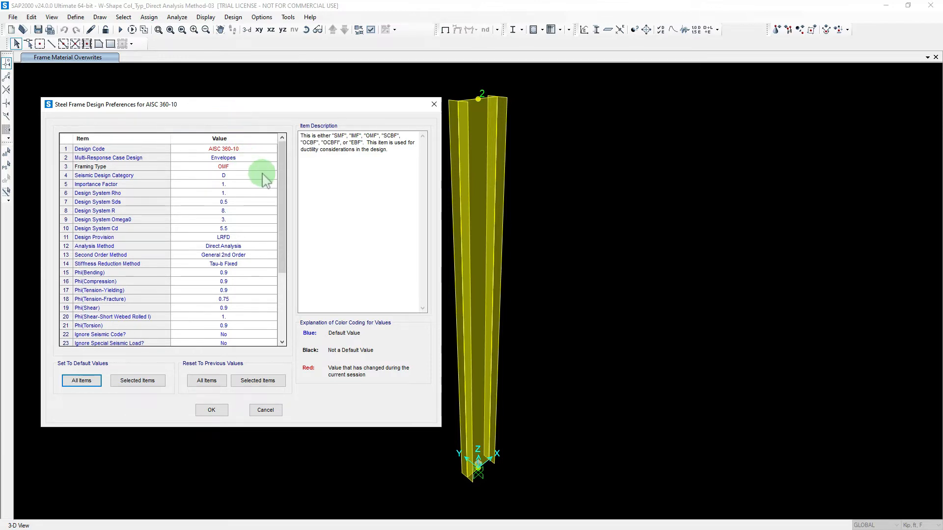
Step: Set the seismic design category to A in the steel frame design preferences
click(235, 177)
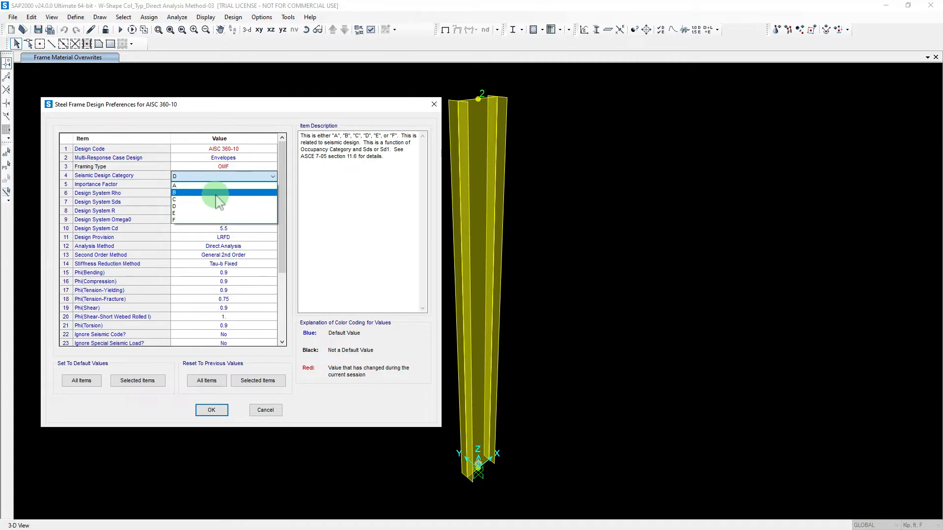
click(216, 192)
click(242, 176)
scroll(243, 183, up, 1)
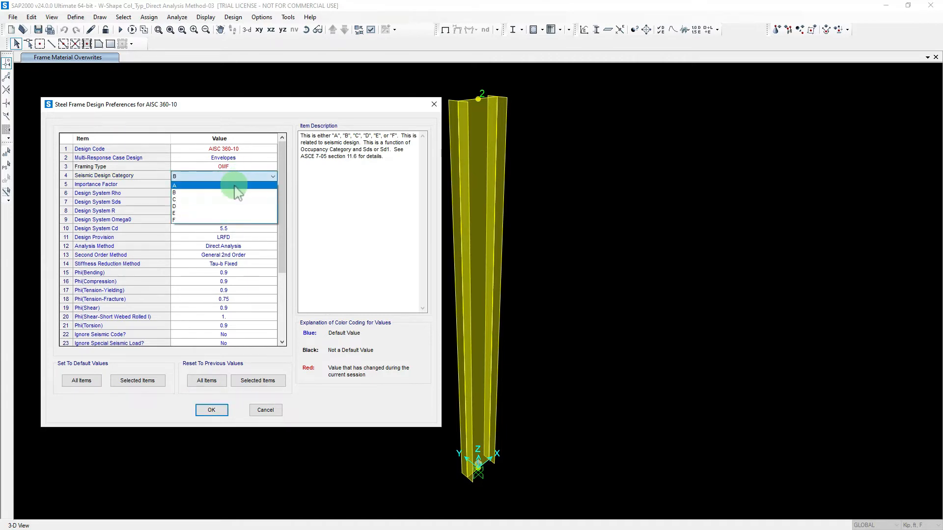
click(232, 186)
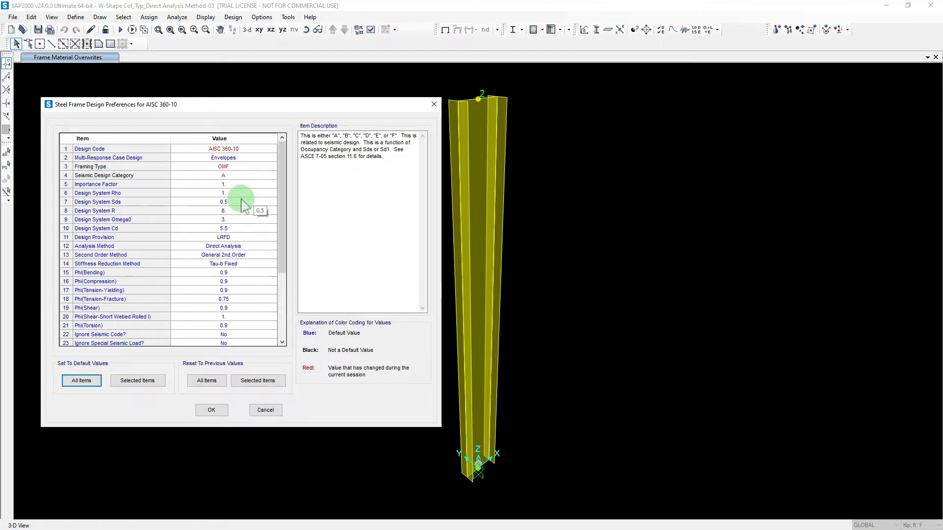
drag(253, 102, 305, 74)
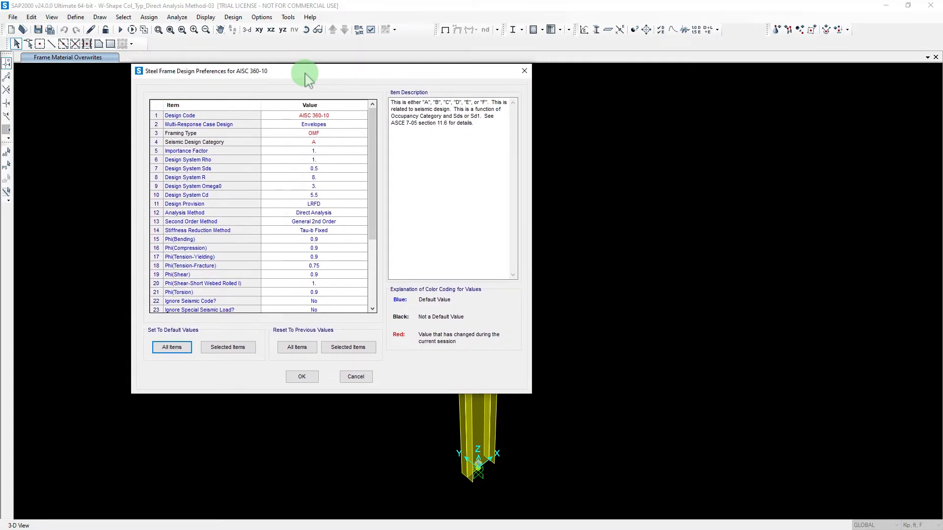
Step: Set both the Design System R and the Design System Cd to 3
click(323, 177)
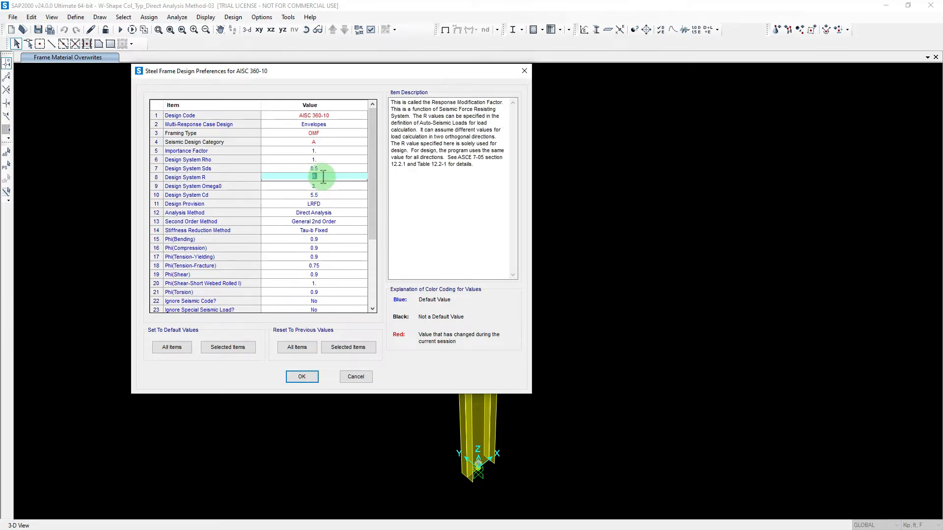
text(3)
click(319, 186)
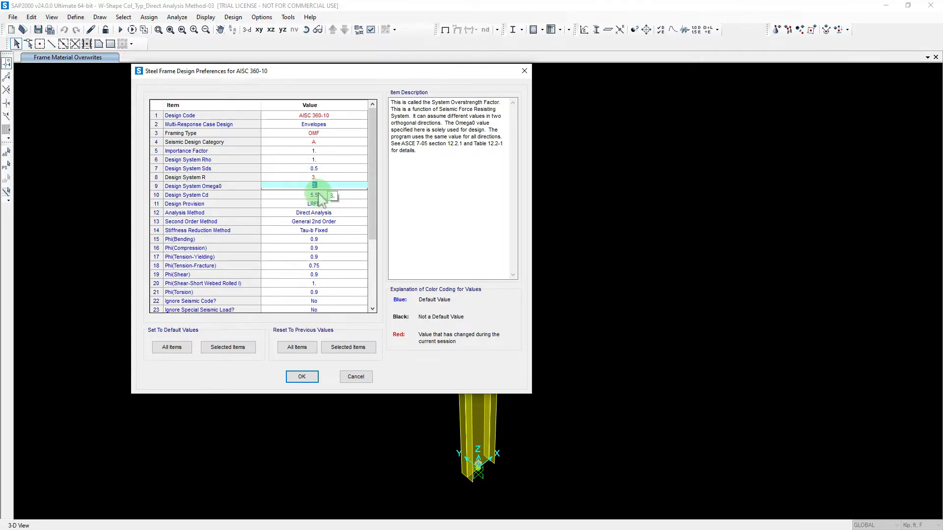
click(324, 196)
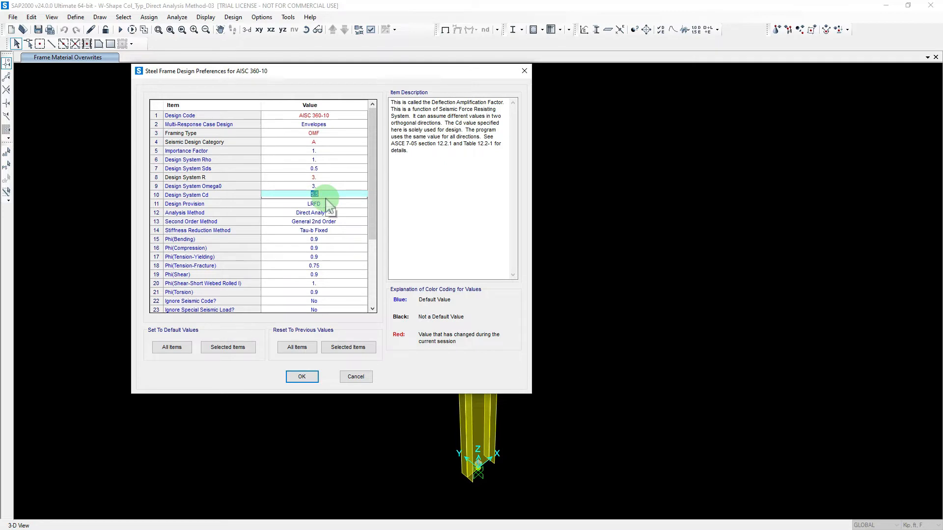
text(3)
click(312, 186)
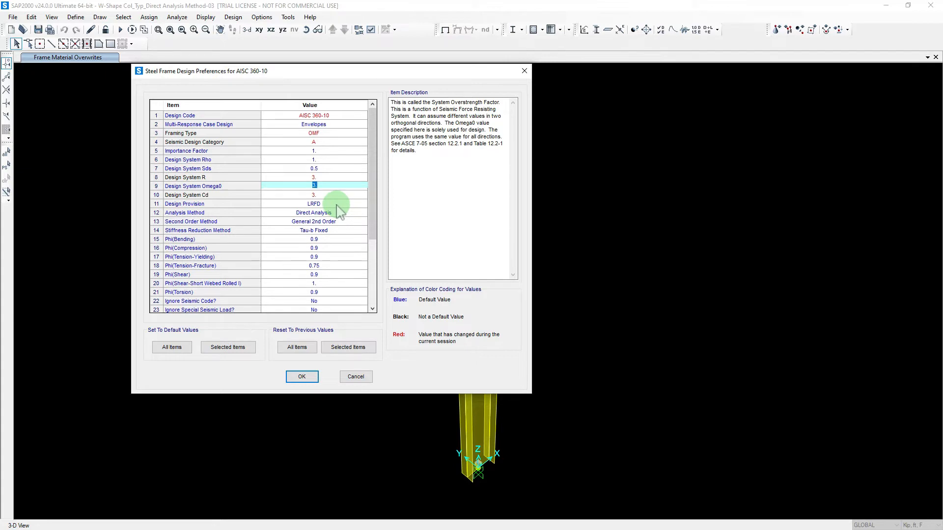
Step: Set the design provision to ASD and choose Direct Analysis as the analysis method
click(338, 205)
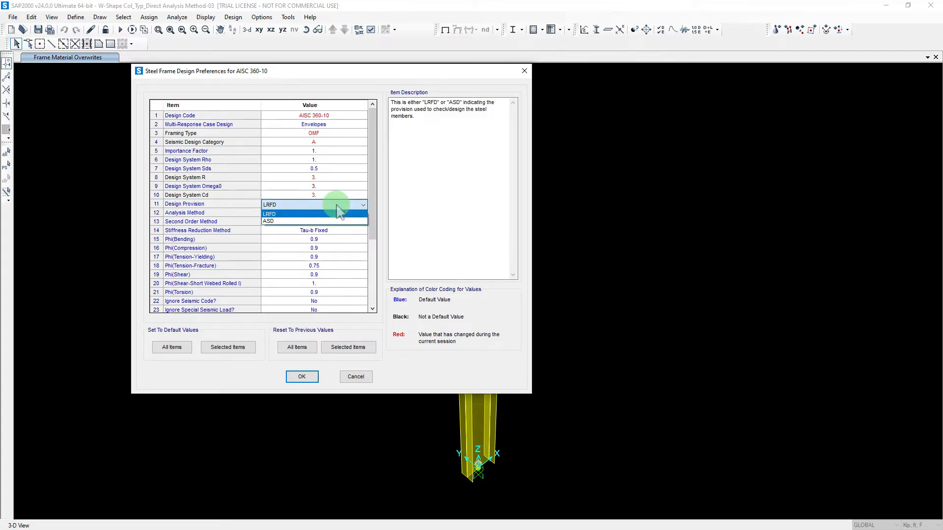
click(277, 222)
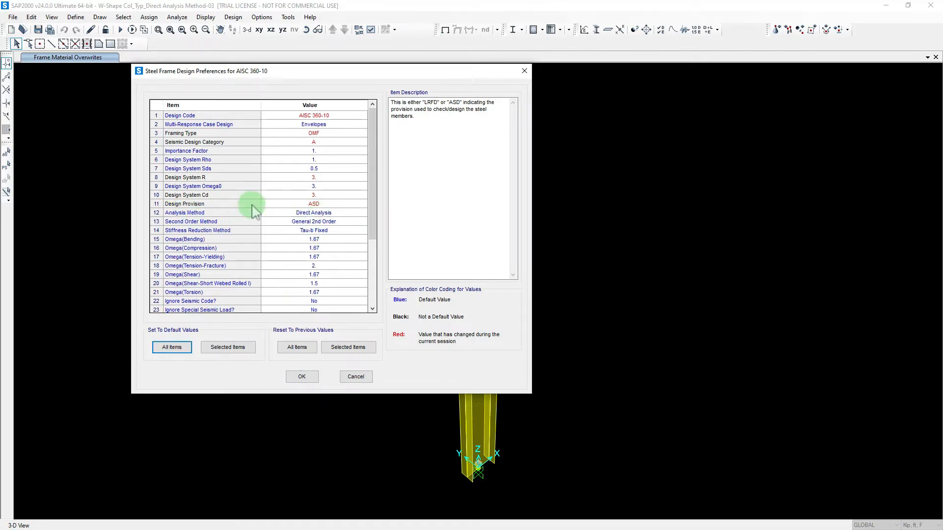
click(322, 218)
click(325, 215)
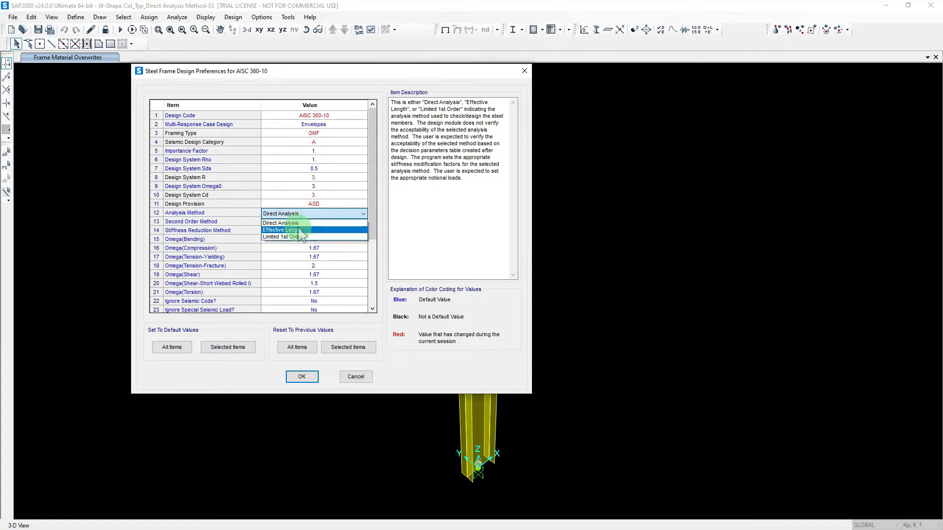
click(283, 223)
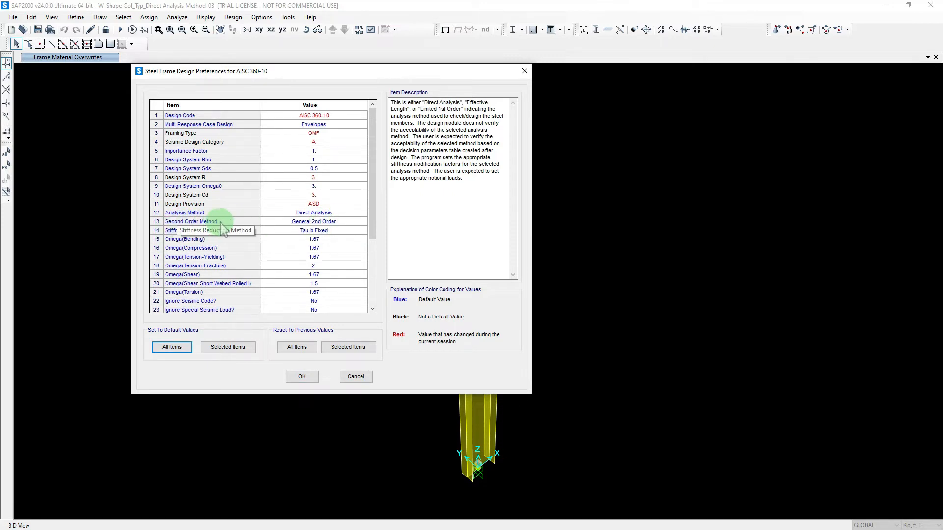
Step: Try the Amplified 1st Order second order method together with the Limited 1st Order and Effective Length analysis methods
click(334, 223)
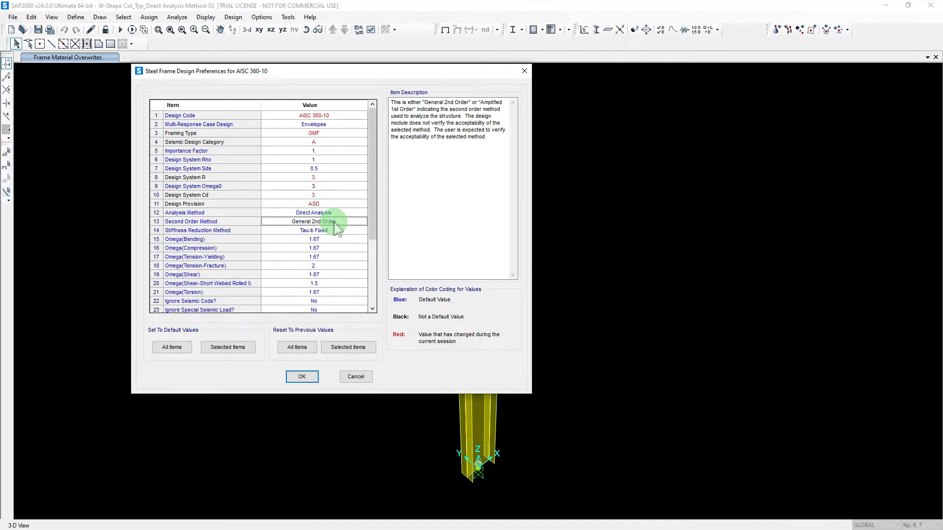
click(335, 223)
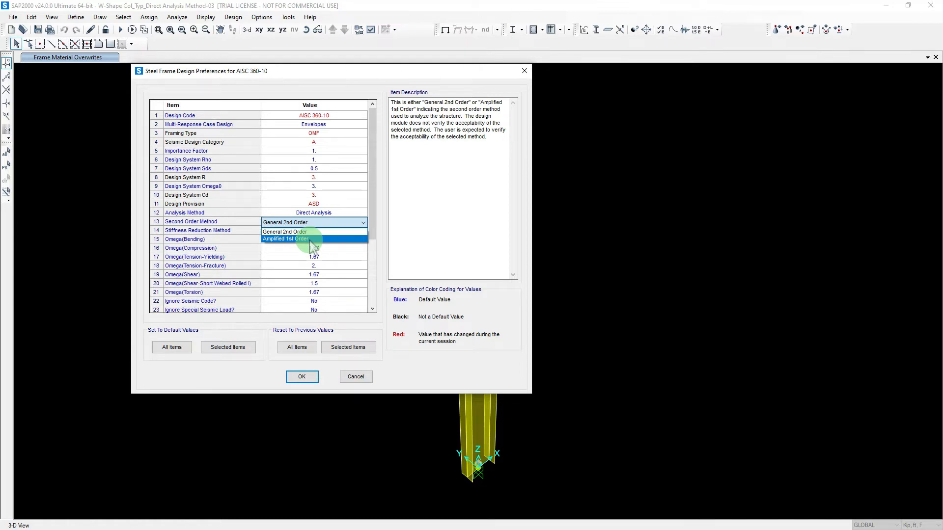
click(311, 239)
click(324, 214)
click(324, 215)
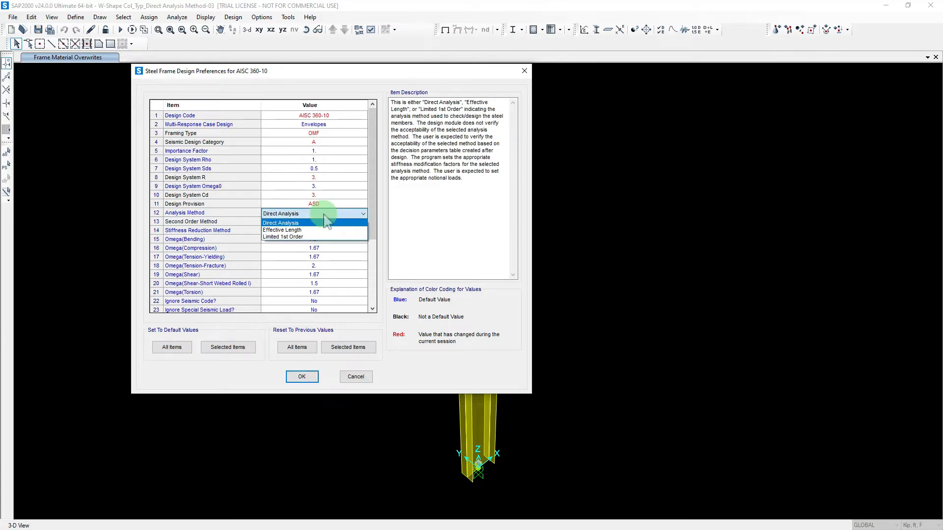
click(315, 238)
click(300, 213)
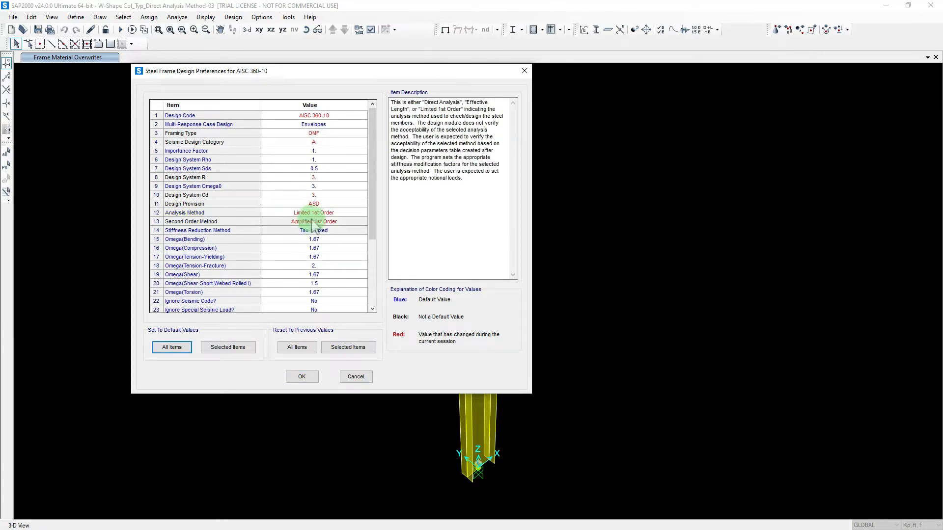
click(298, 213)
click(294, 231)
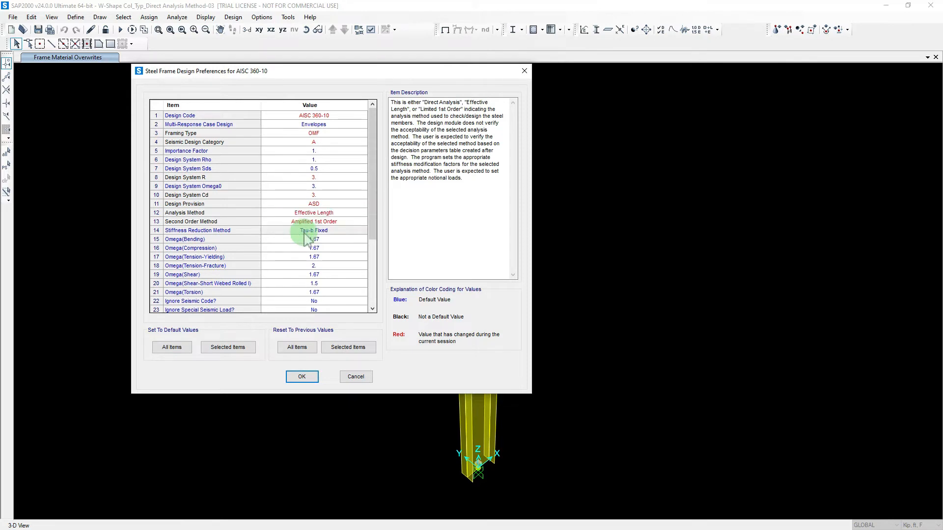
Step: Return the analysis method to Direct Analysis and the second order method to General 2nd Order
click(336, 213)
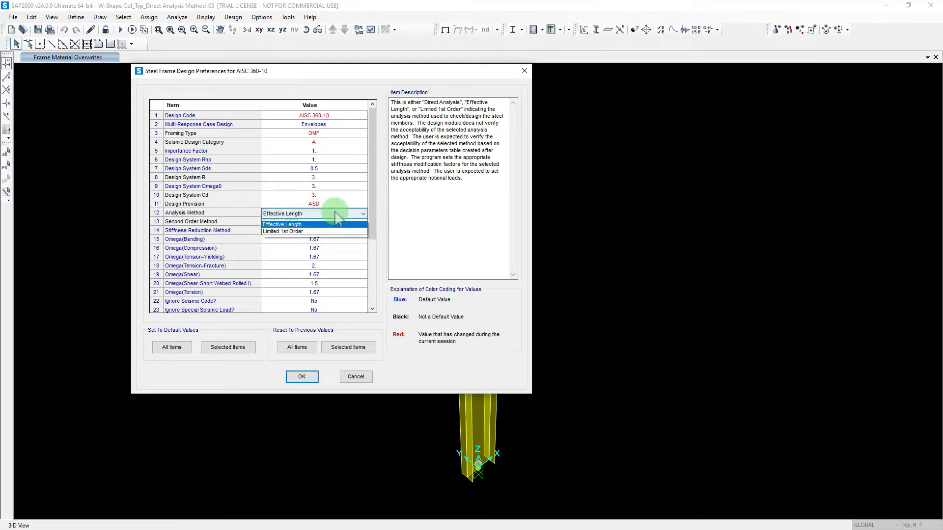
click(315, 222)
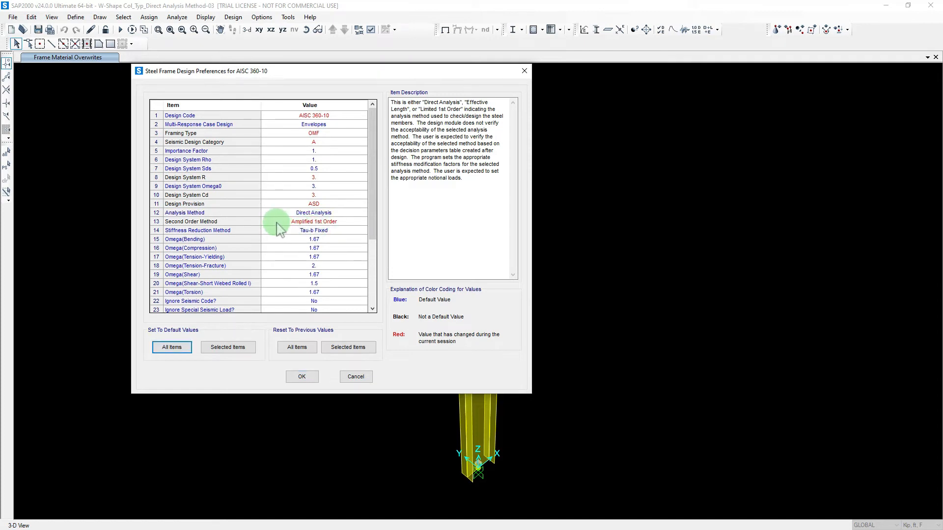
click(344, 221)
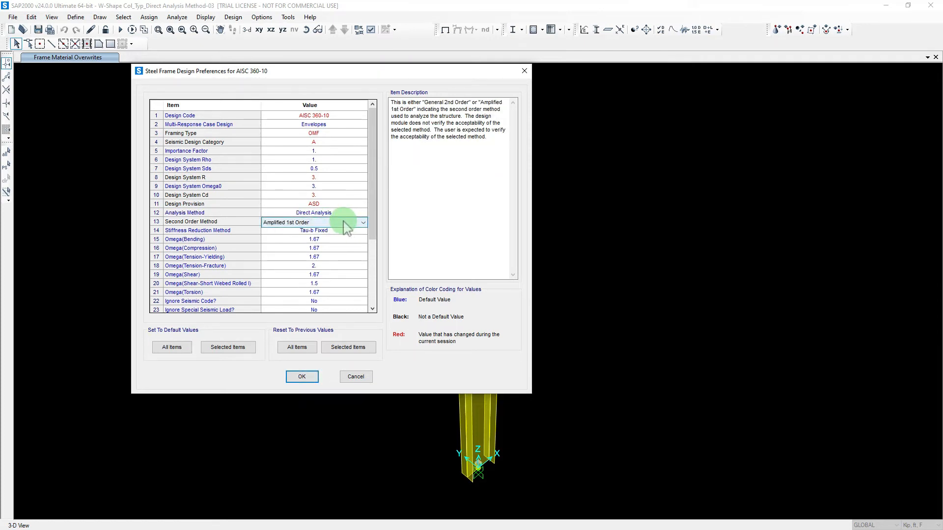
click(337, 223)
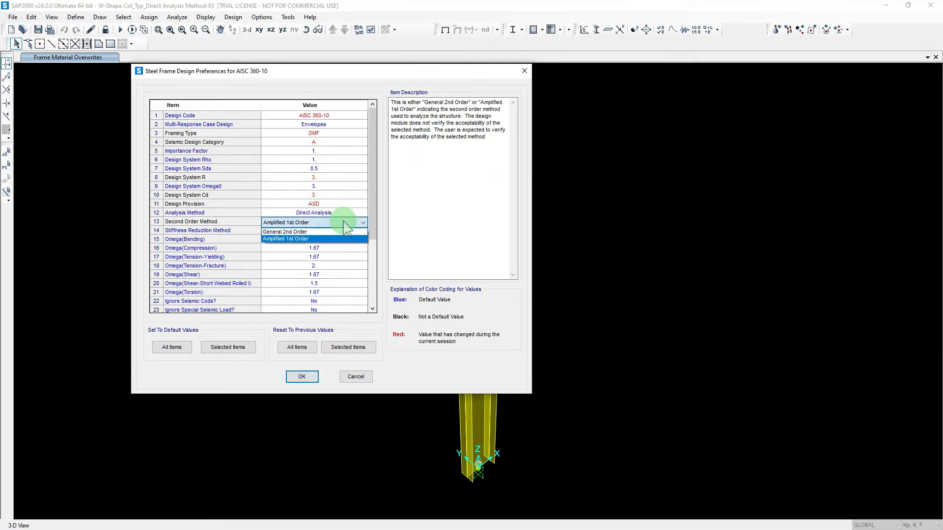
click(305, 232)
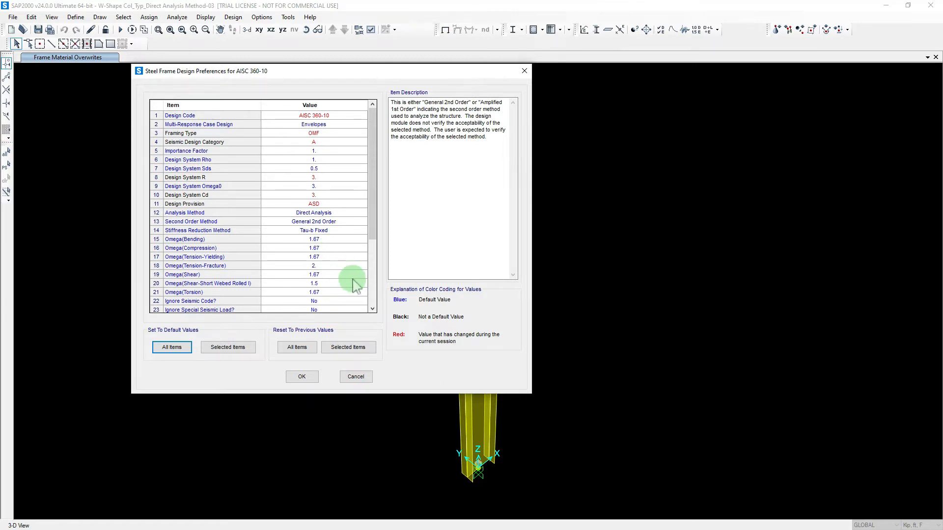
Step: Examine the options available for the second order method, keeping General 2nd Order selected
click(344, 223)
click(344, 224)
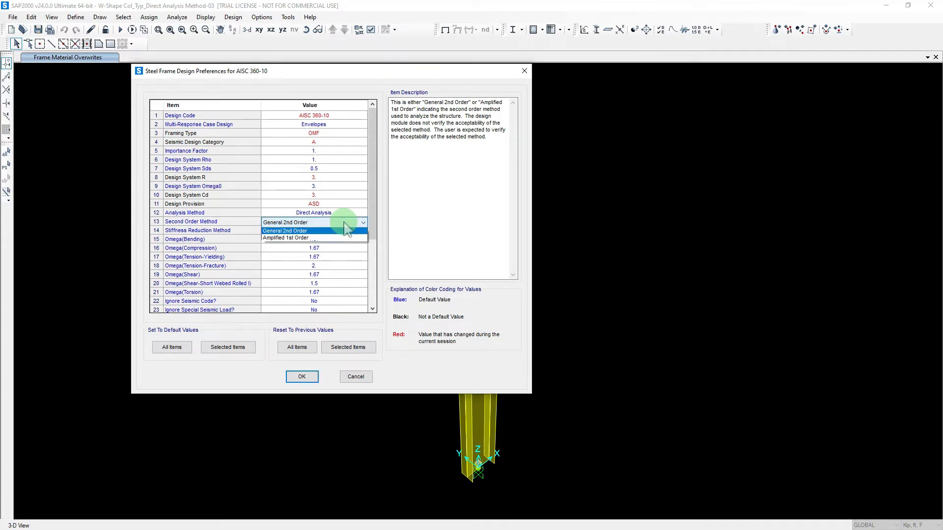
click(344, 223)
click(345, 223)
click(345, 223)
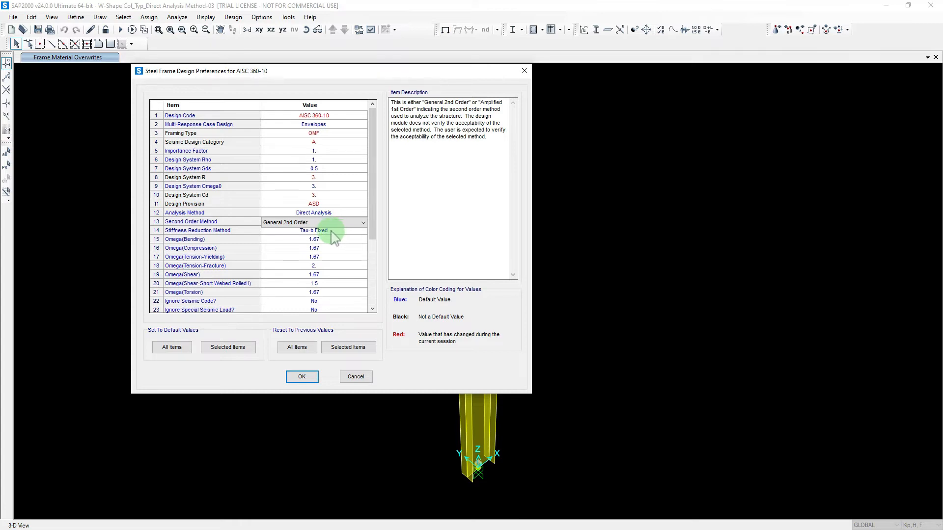
Step: Change the stiffness reduction method to Tau-b Variable in the steel frame design preferences
click(331, 230)
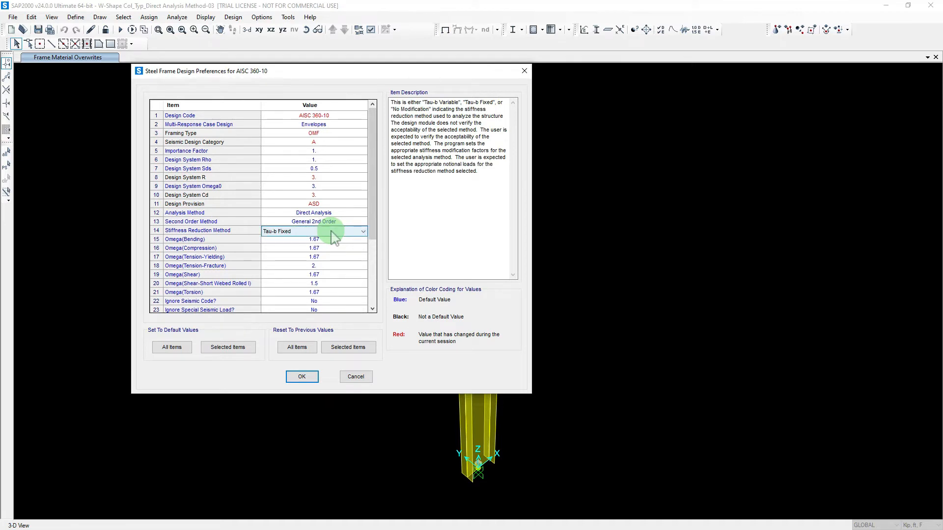
click(331, 232)
click(315, 241)
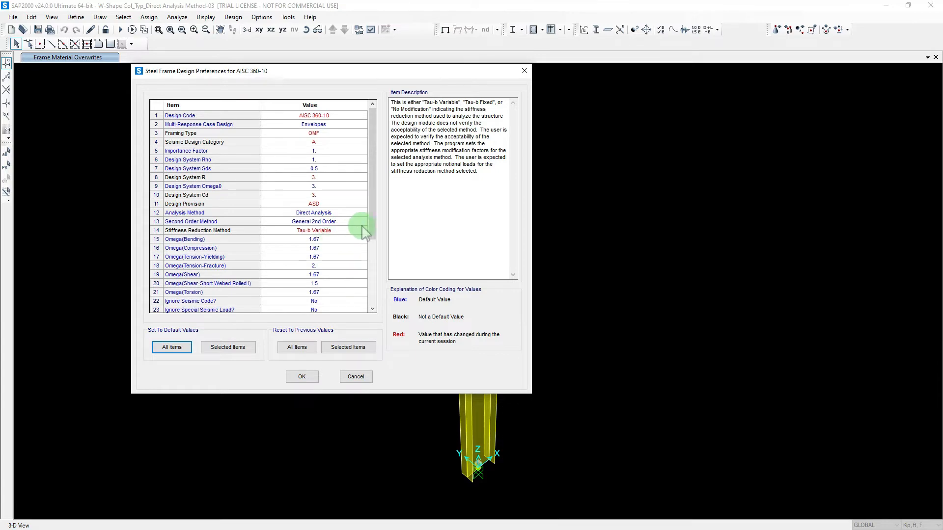
Step: Set the demand/capacity ratio limit to 0.99 in the steel frame design preferences
drag(372, 255, 372, 295)
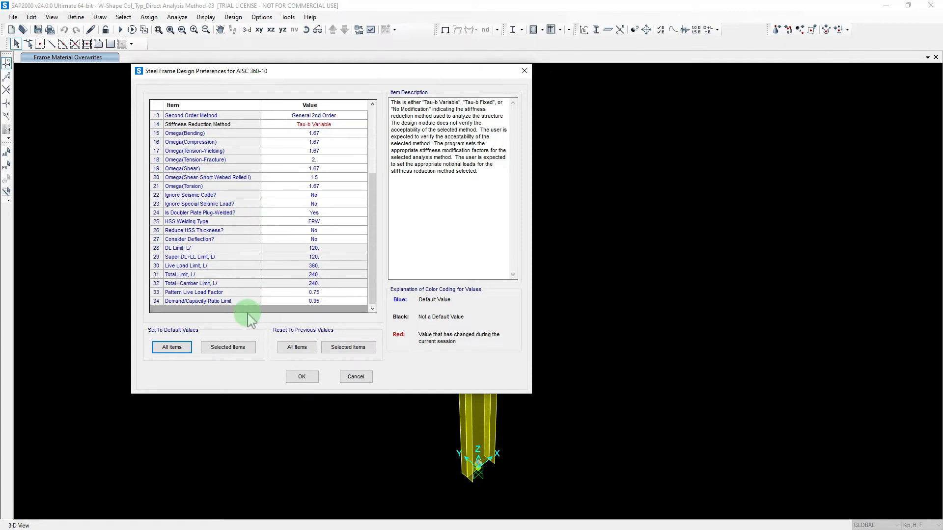
click(325, 300)
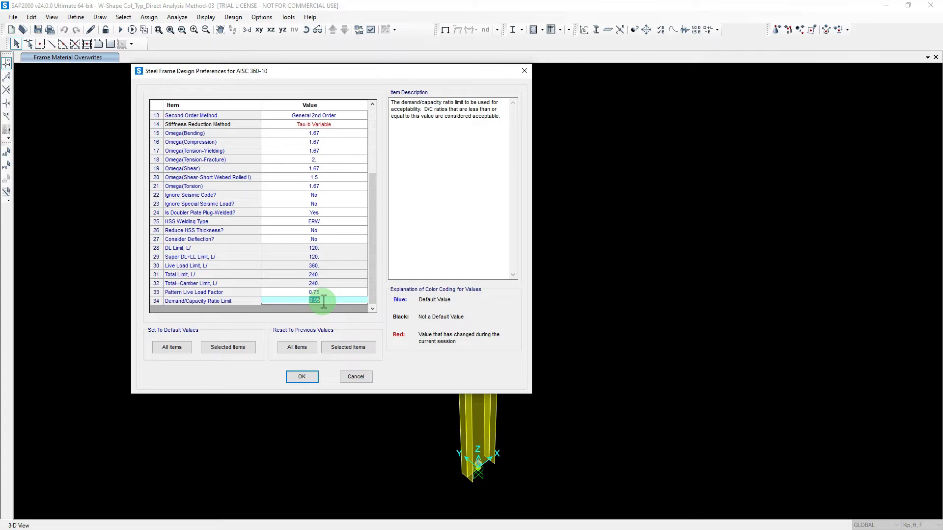
text(0.99)
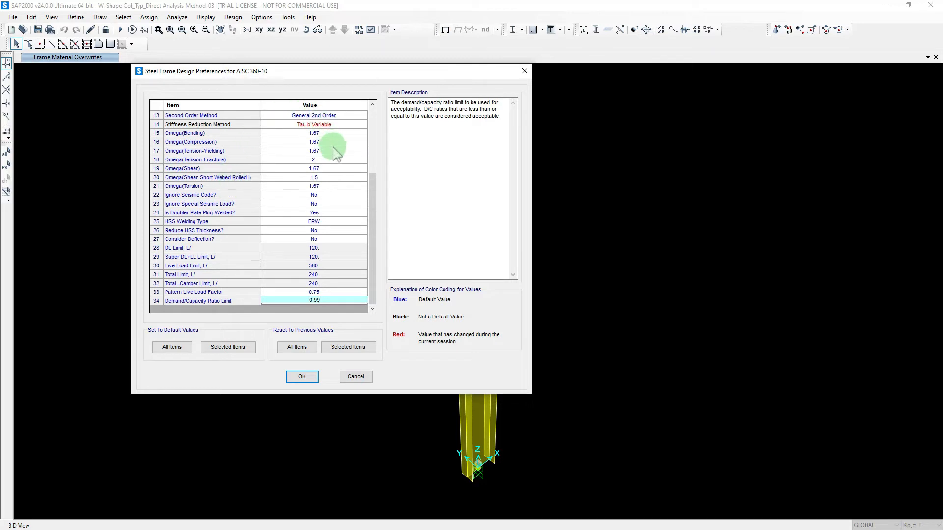
click(333, 300)
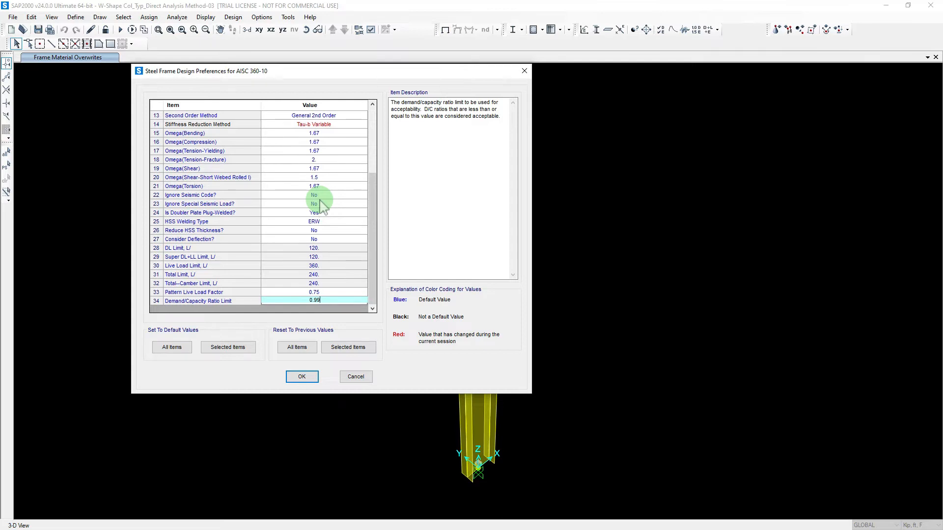
Step: Accept the steel frame design preferences with a demand/capacity ratio limit of 0.99 and save the model
click(329, 299)
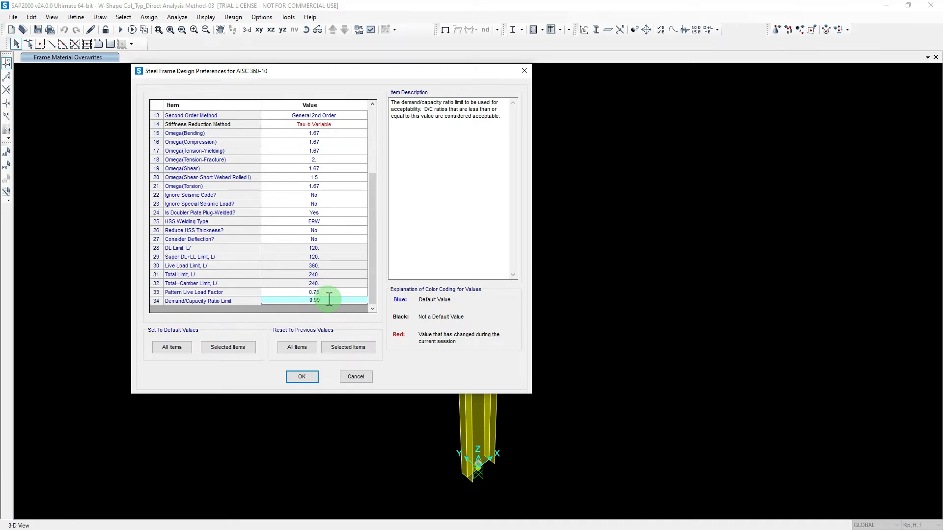
click(301, 378)
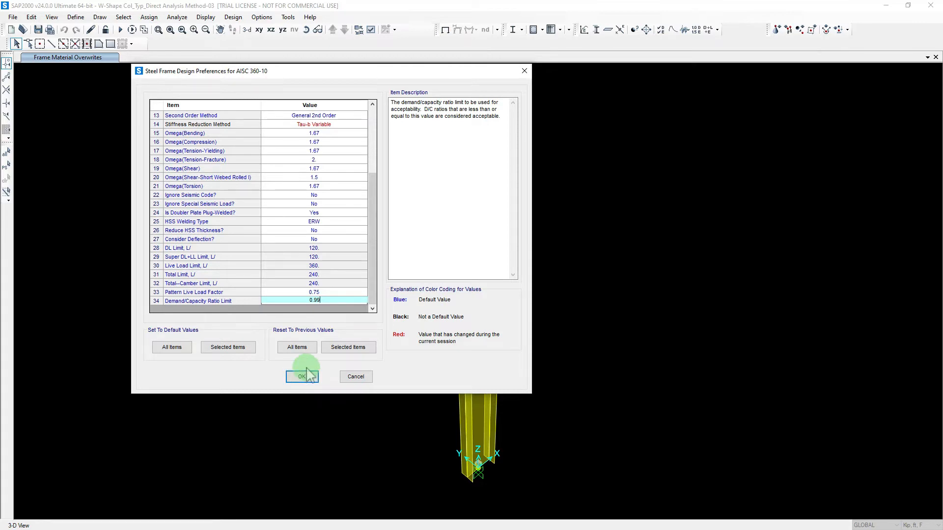
click(307, 371)
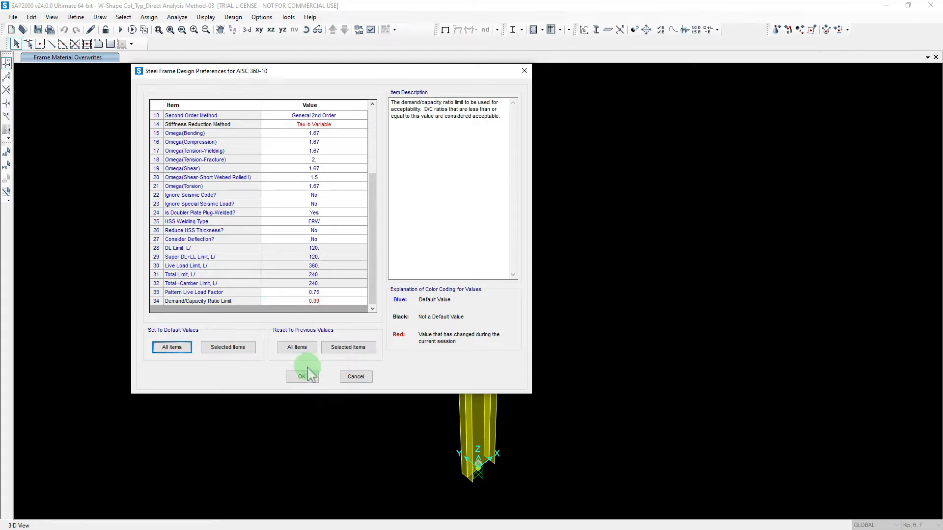
click(302, 376)
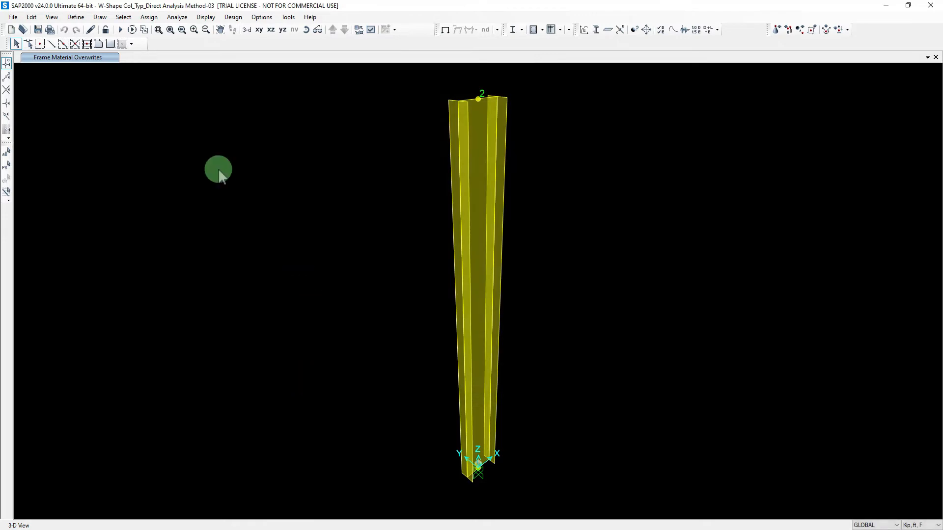
click(38, 30)
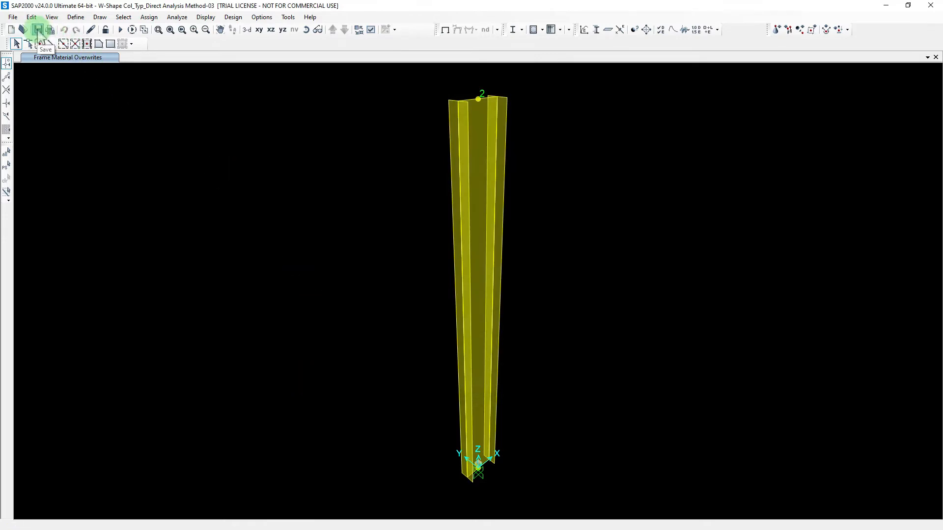
Step: Review the analysis, second-order and stiffness reduction methods in the AISC 360-10 steel frame design preferences
click(371, 30)
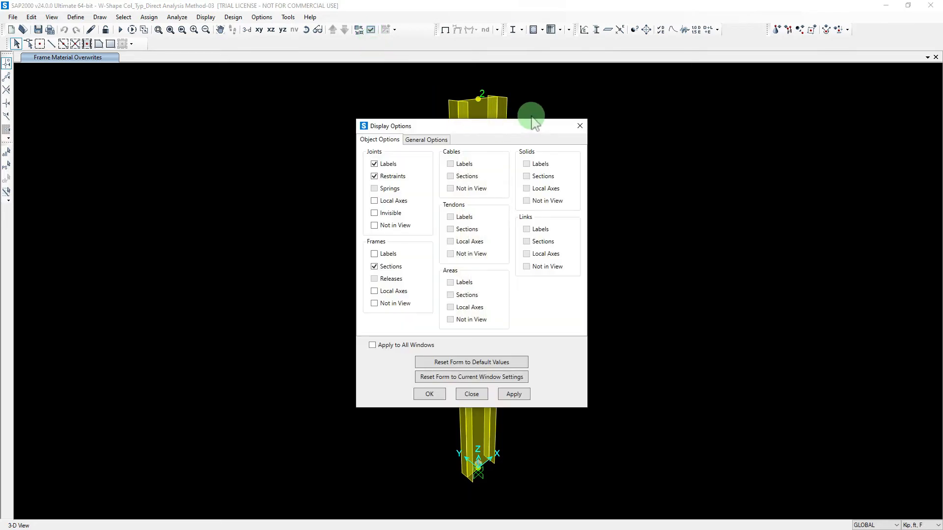
click(580, 127)
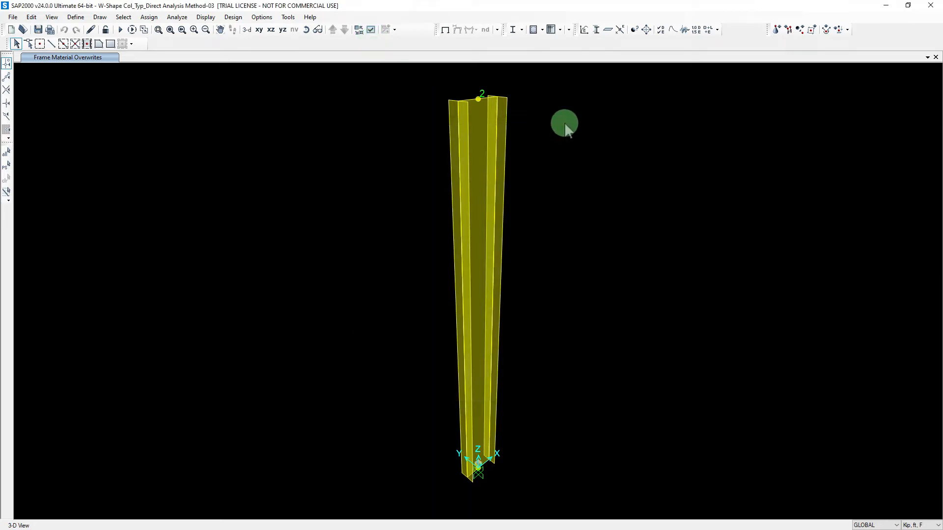
click(206, 18)
mouse_move(234, 18)
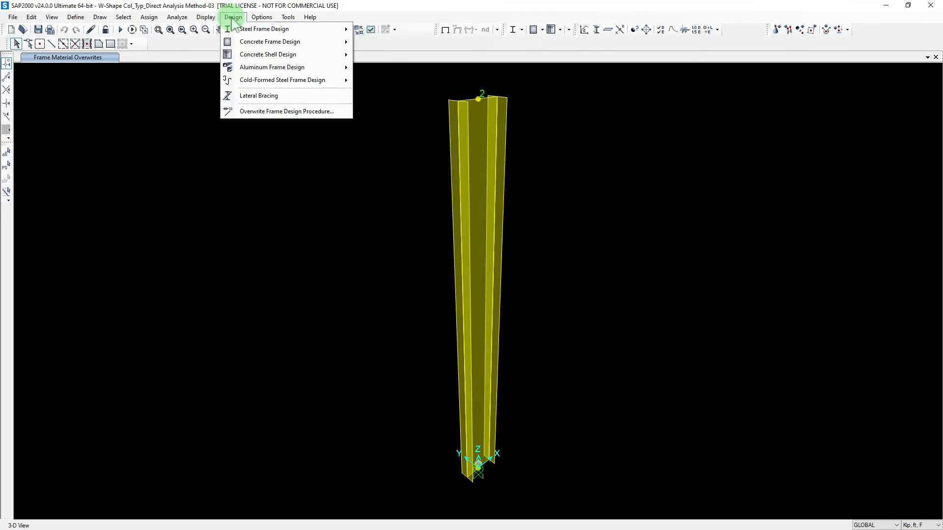
mouse_move(264, 36)
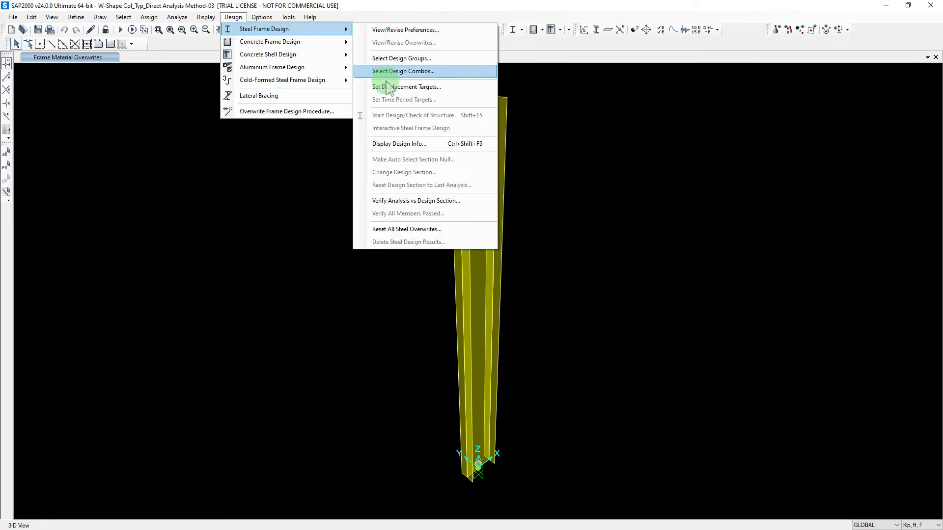
click(399, 30)
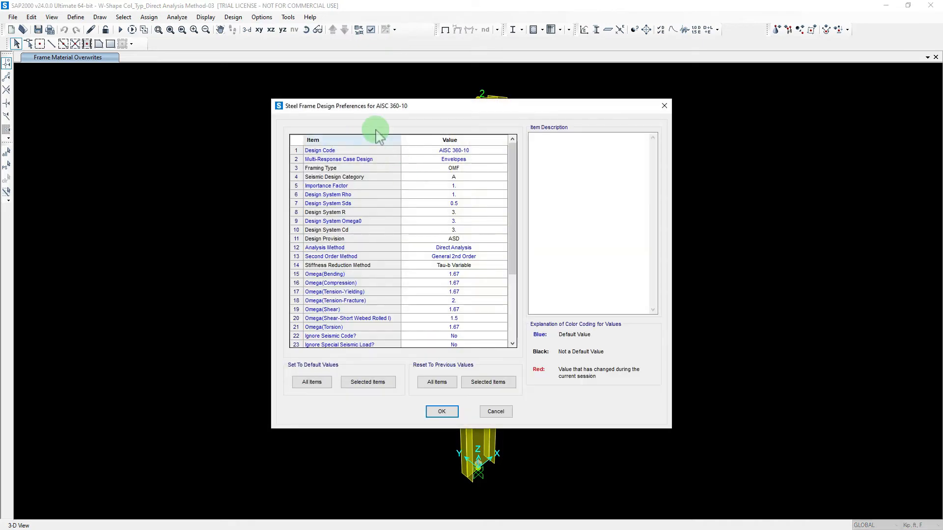
drag(358, 107, 243, 102)
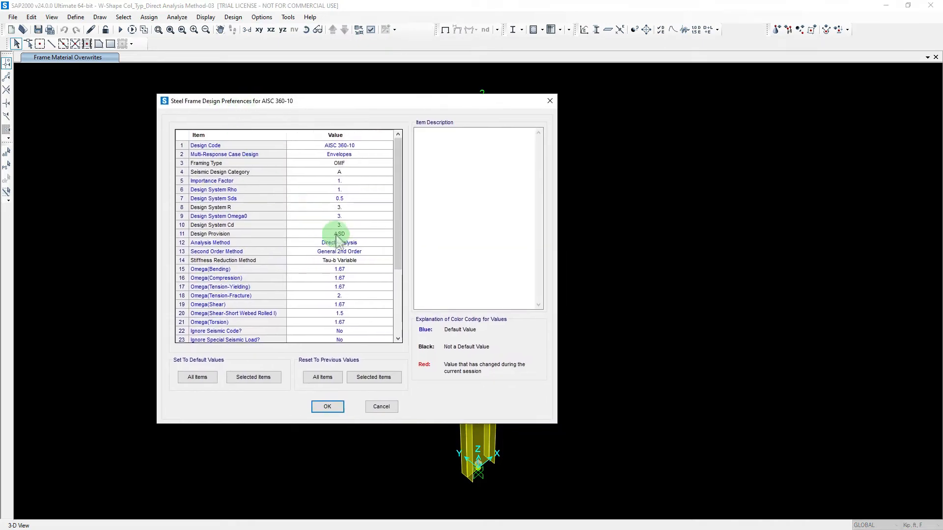
click(366, 243)
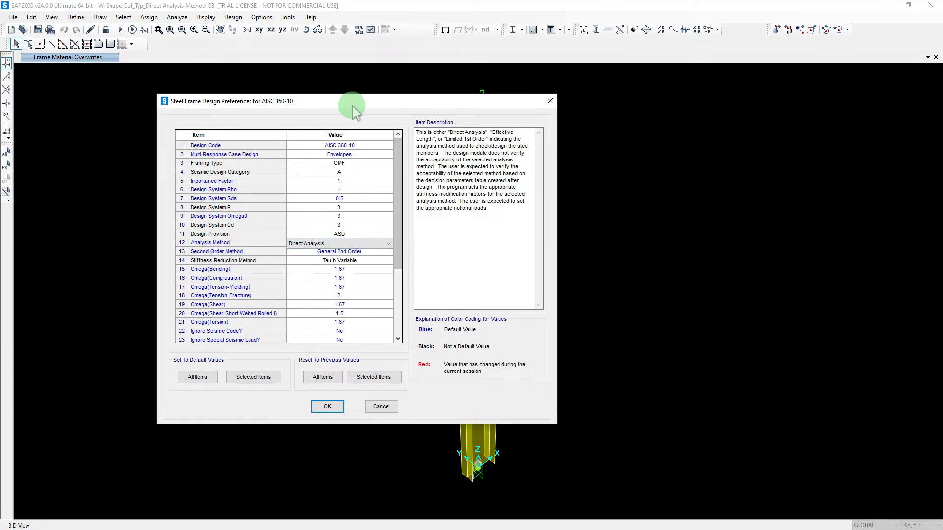
drag(353, 110, 307, 91)
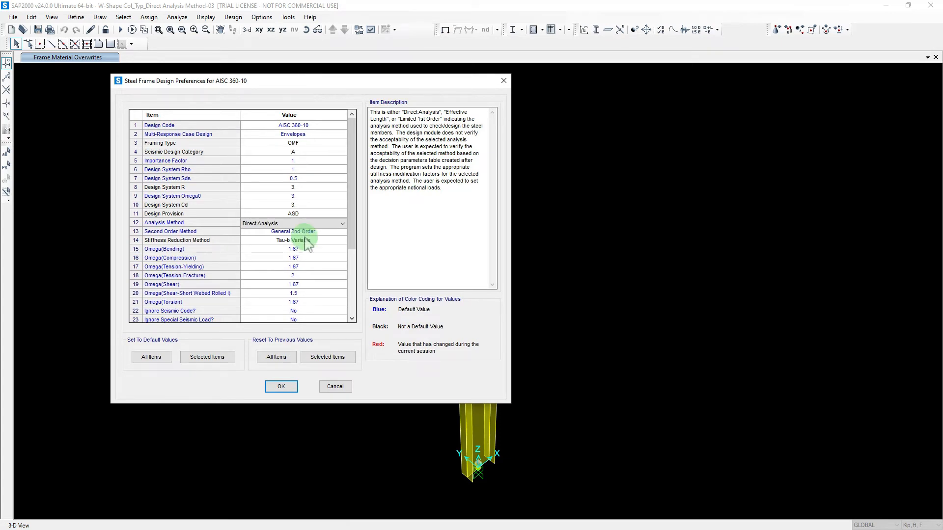
click(281, 386)
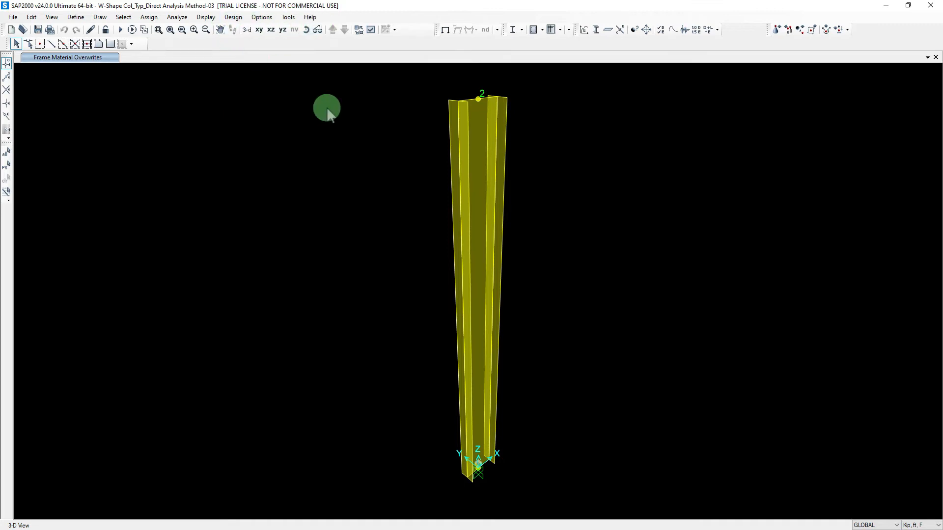
Step: Check the joint load assignments display for the HORIZ, SW and VERT load patterns
middle_drag(321, 123, 303, 151)
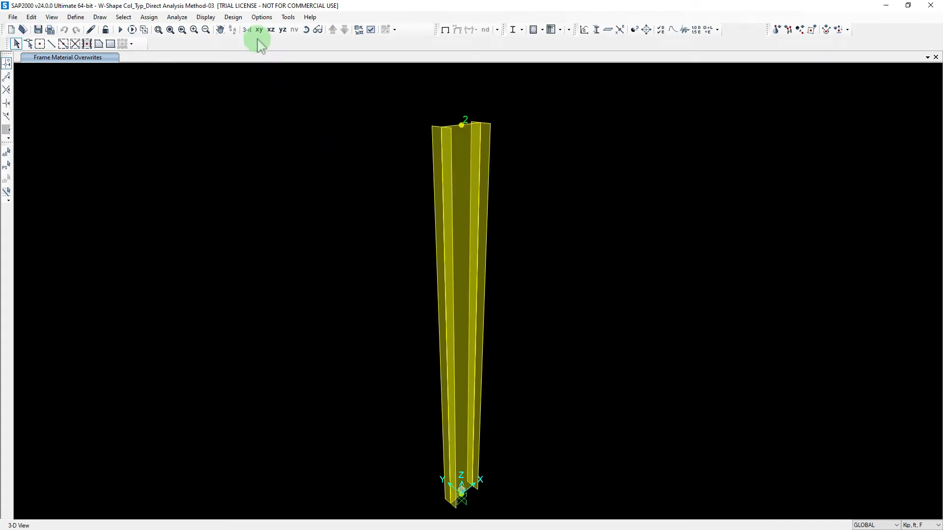
click(203, 17)
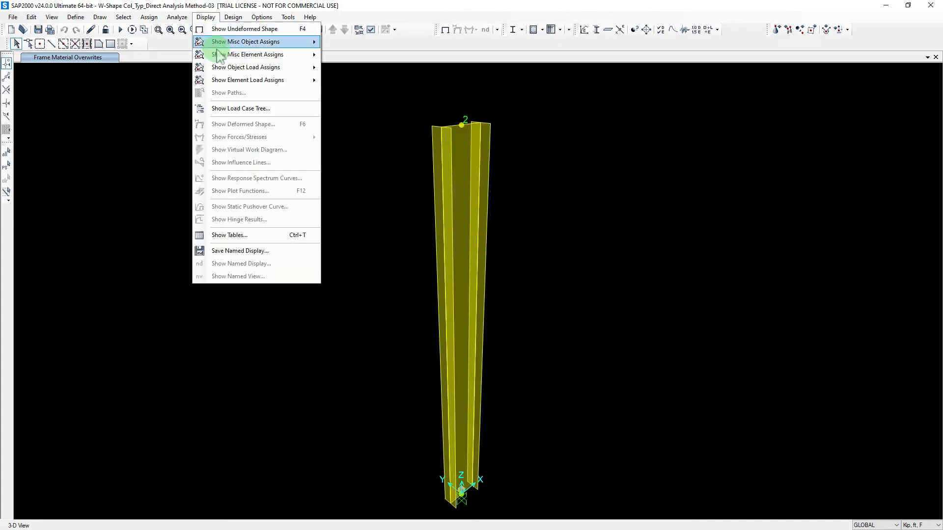
mouse_move(222, 58)
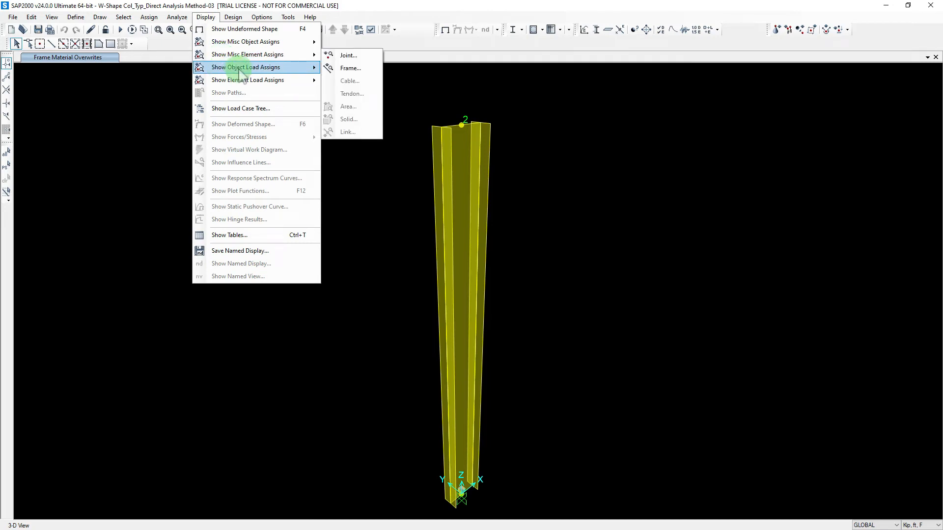
mouse_move(256, 70)
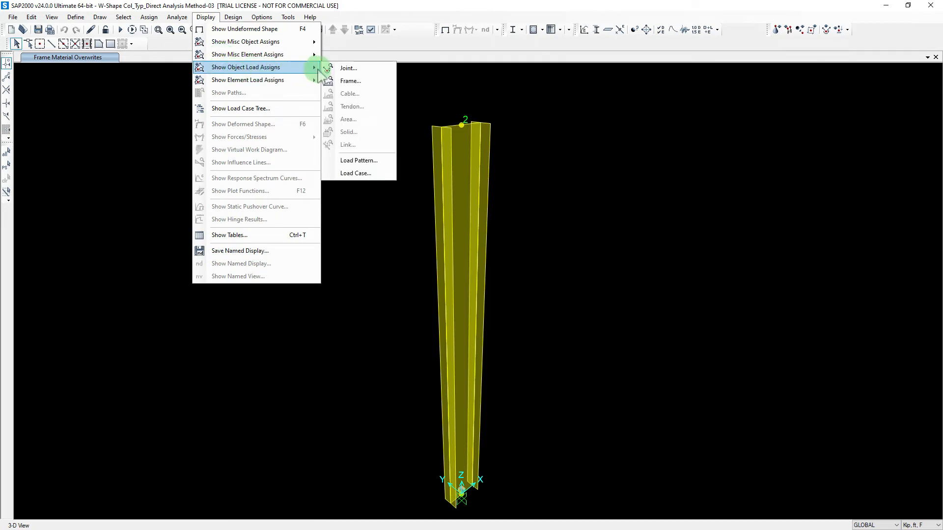
click(344, 66)
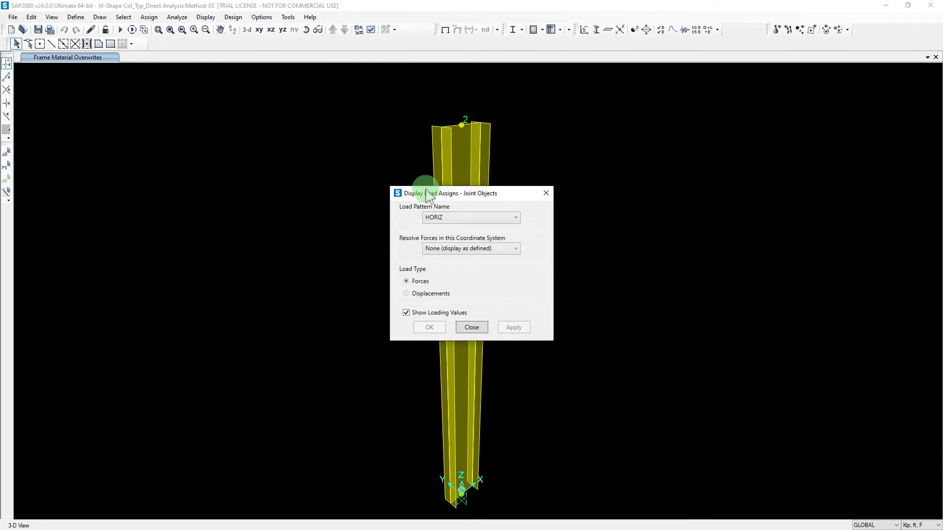
drag(434, 193, 200, 146)
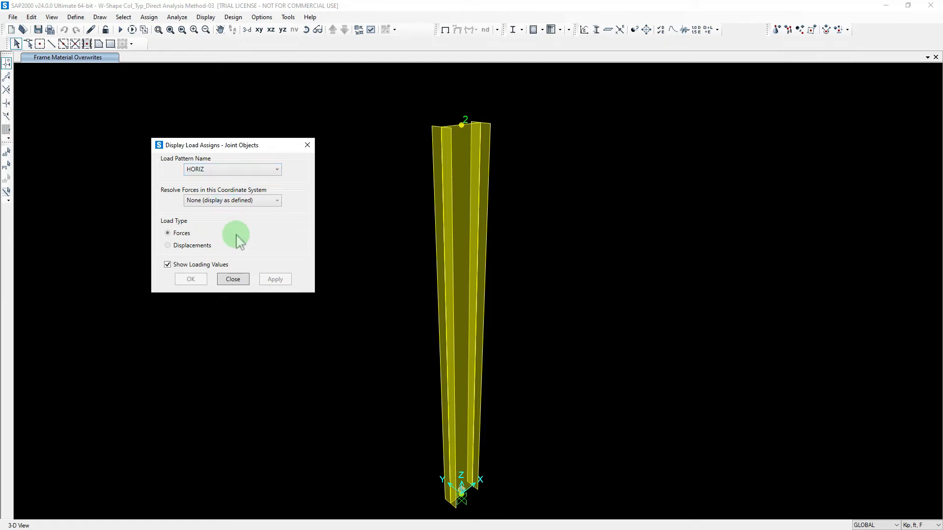
click(217, 171)
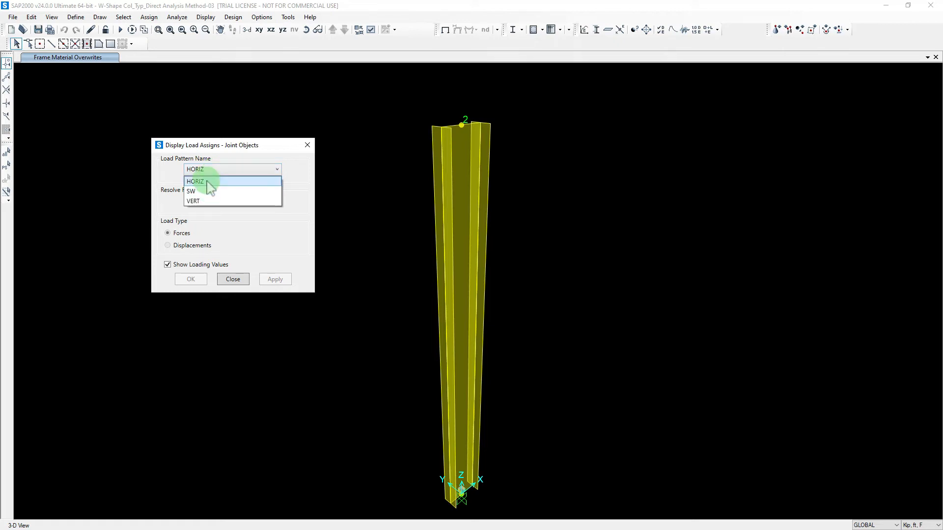
click(208, 180)
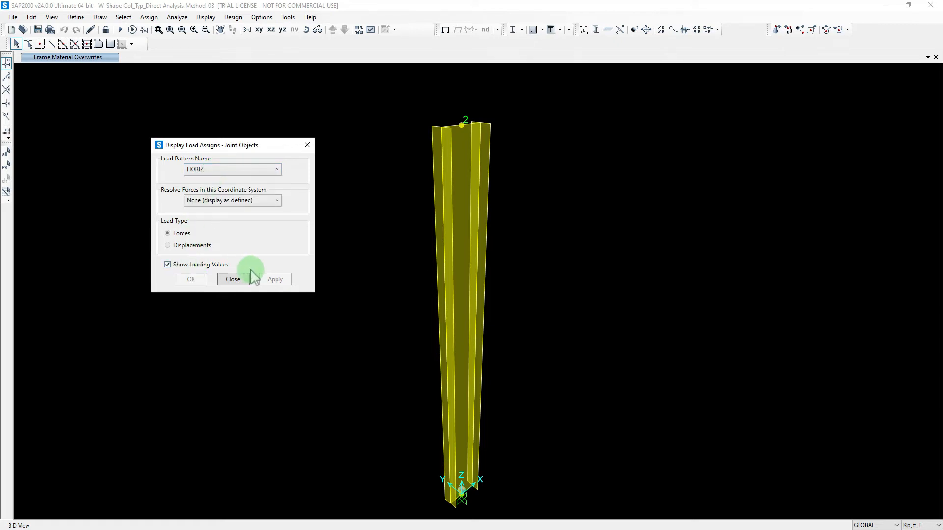
click(194, 169)
click(206, 191)
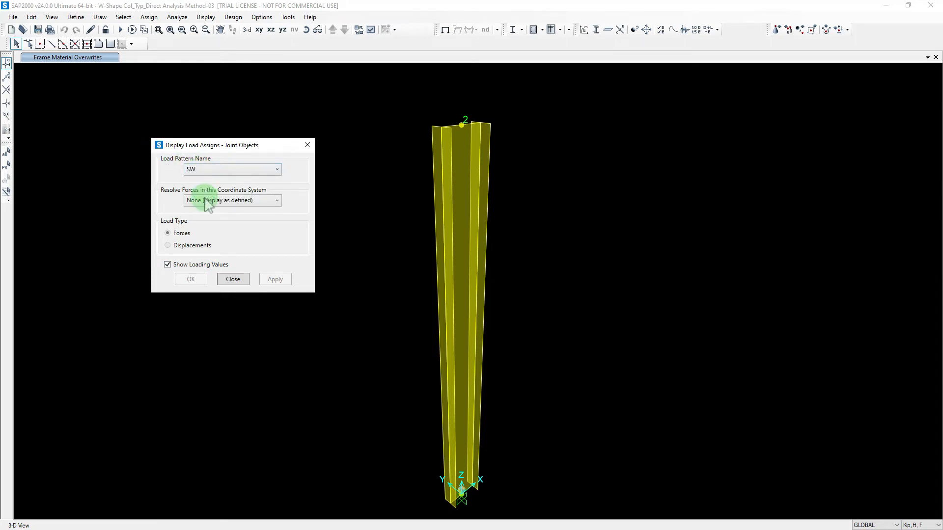
click(202, 171)
click(201, 190)
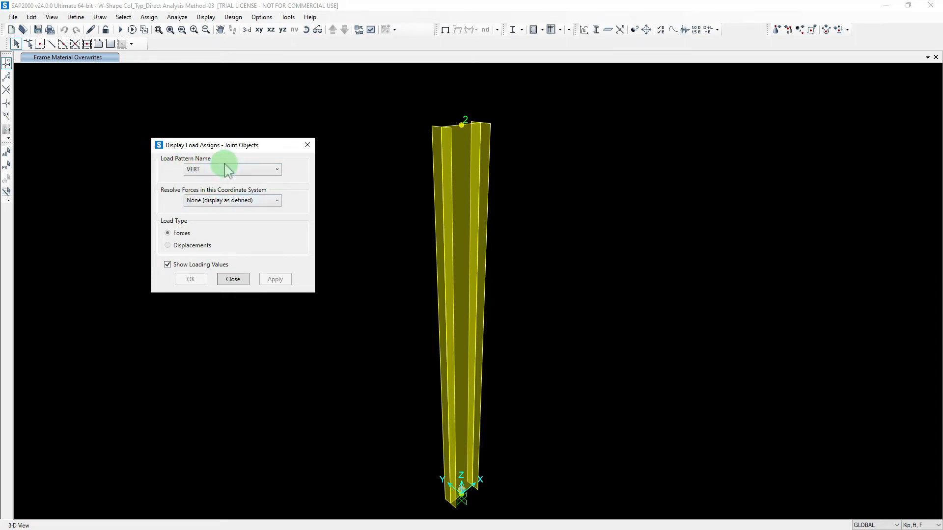
click(230, 278)
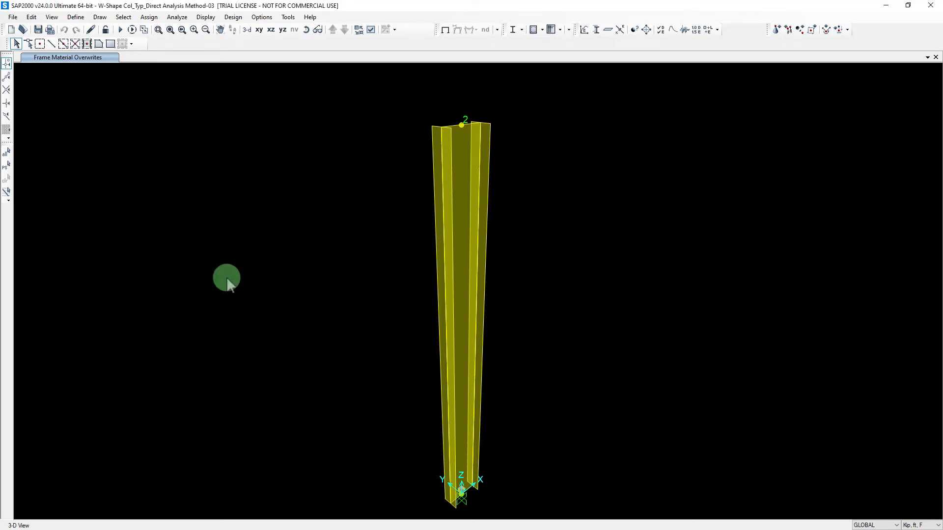
Step: Inspect the loads assigned to joint 2 at the top of the column
click(462, 125)
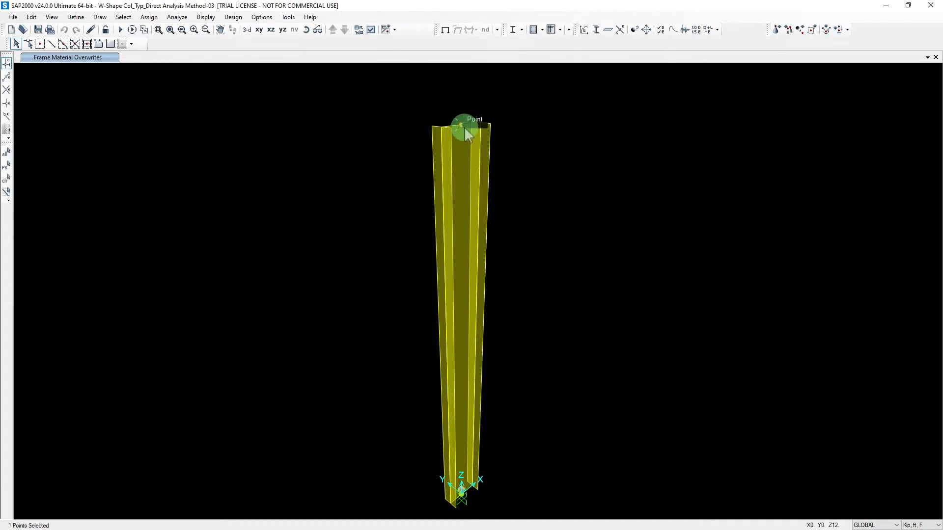
right_click(464, 127)
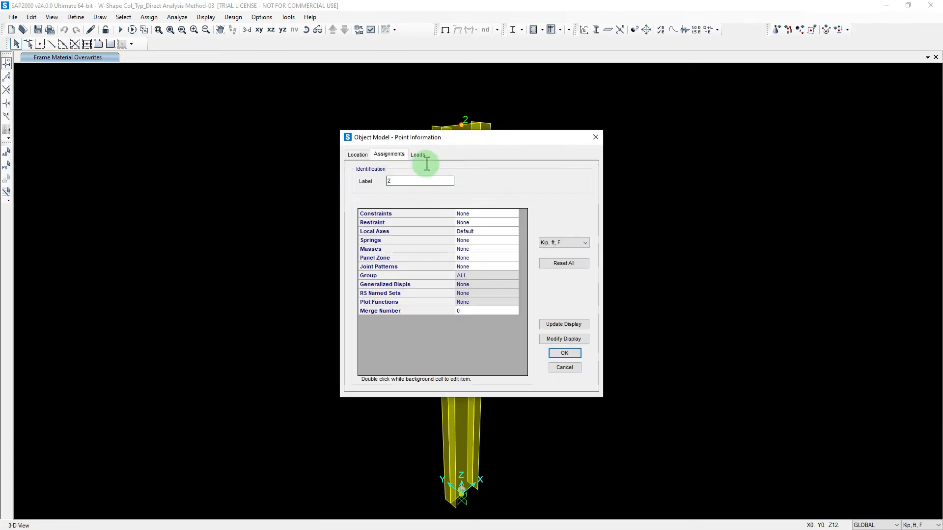
click(418, 154)
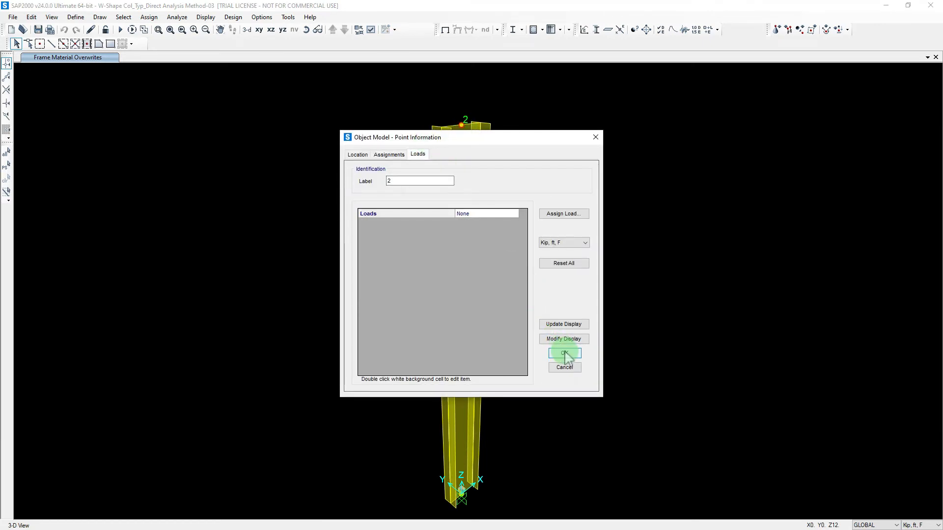
click(564, 354)
Step: Select joint 2 at the top of the column and open the joint force assignment for it
click(461, 126)
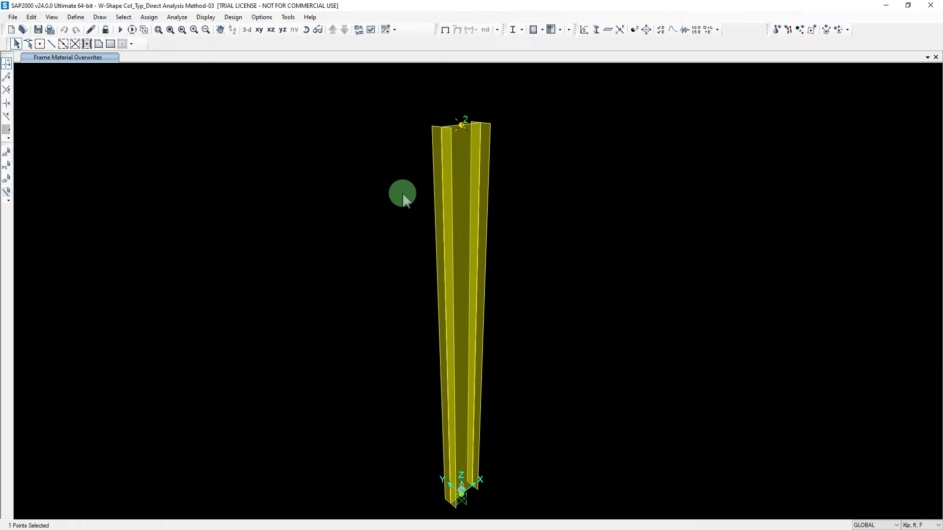
scroll(385, 197, down, 4)
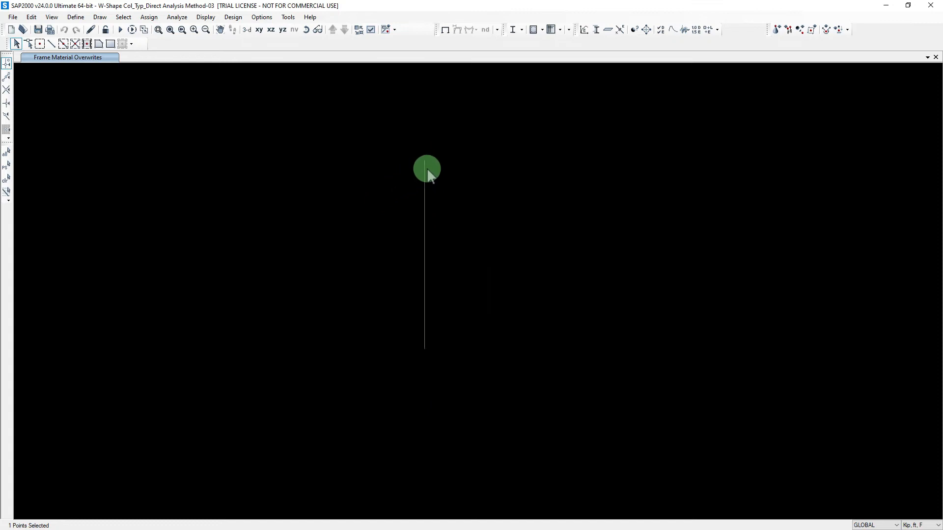
scroll(443, 160, down, 2)
scroll(444, 160, down, 1)
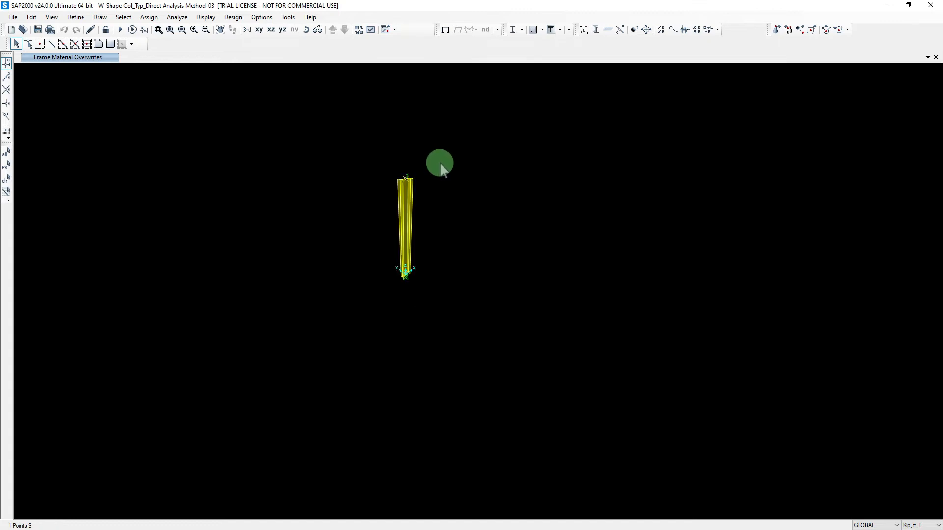
click(158, 30)
drag(346, 133, 480, 325)
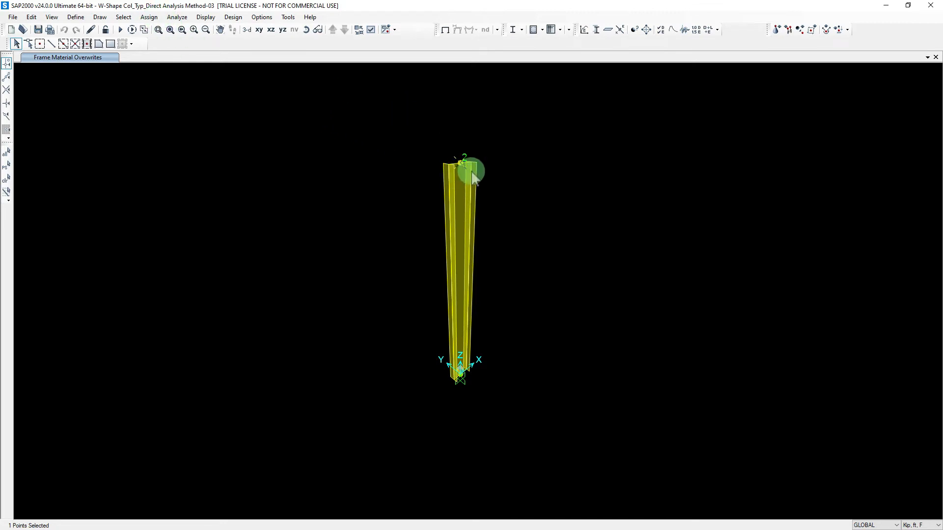
click(149, 17)
mouse_move(158, 31)
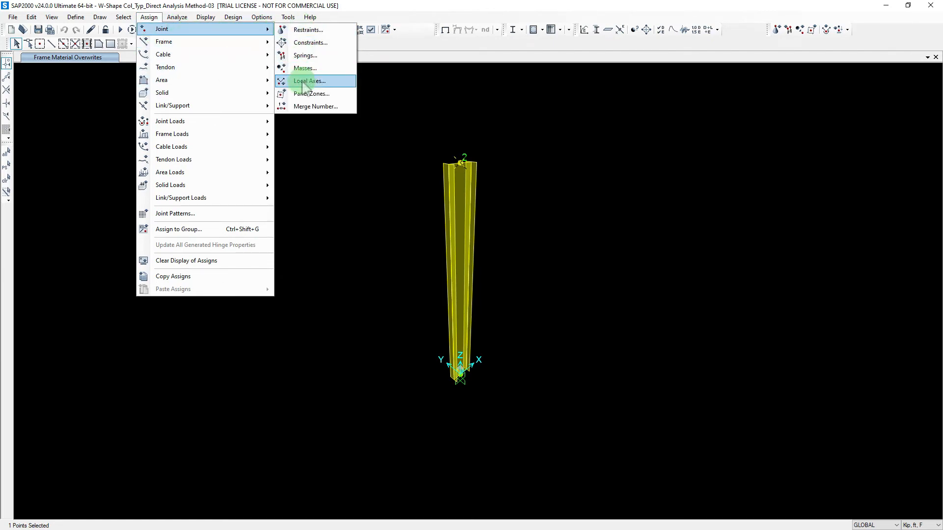
mouse_move(236, 121)
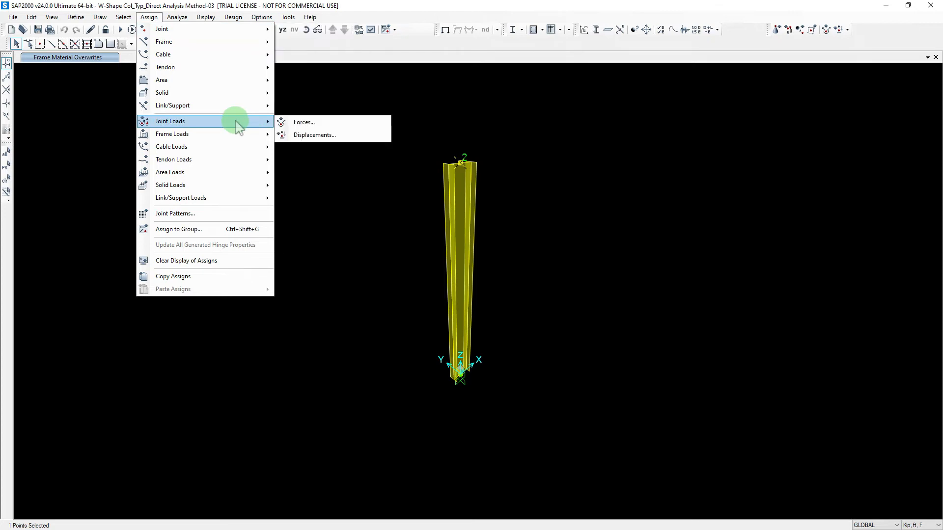
click(304, 124)
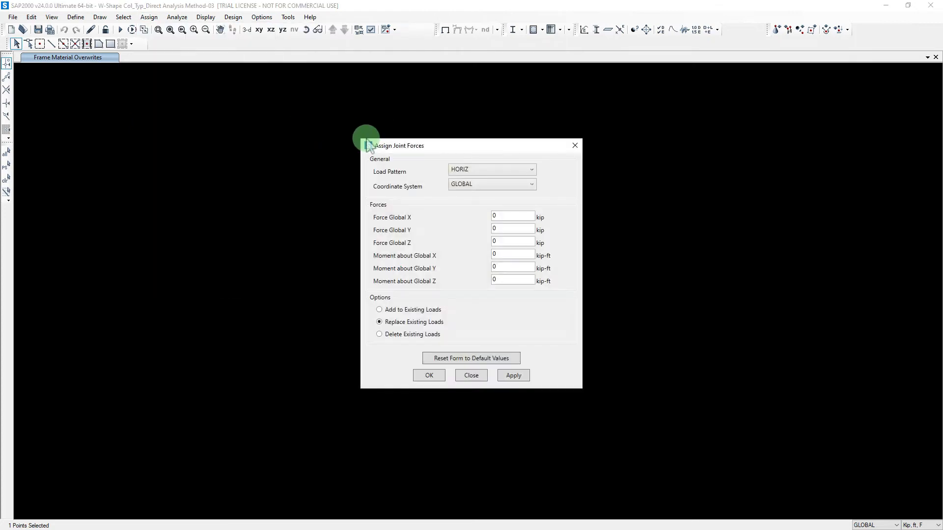
drag(390, 139, 96, 129)
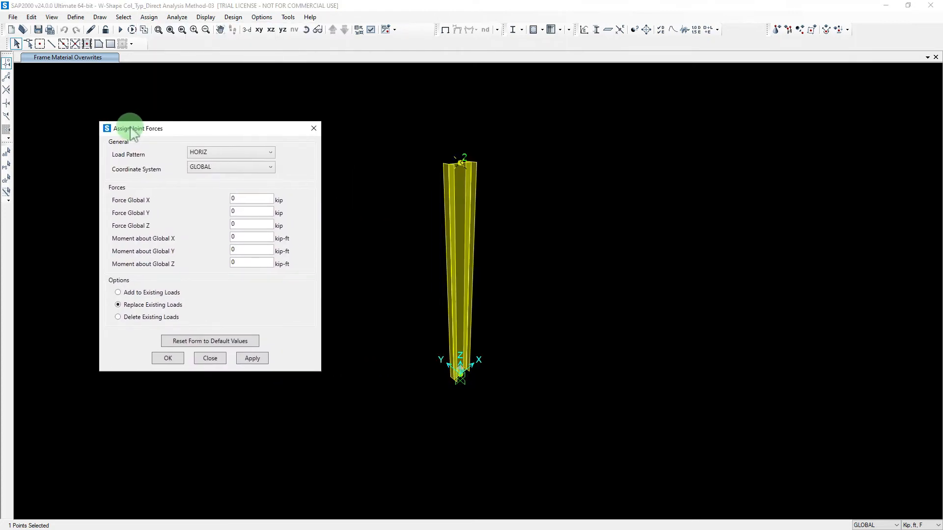
Step: Apply a Force Z of -32.7 kip to the selected joint for load pattern VERT in the LEO'S GRID coordinate system
click(218, 152)
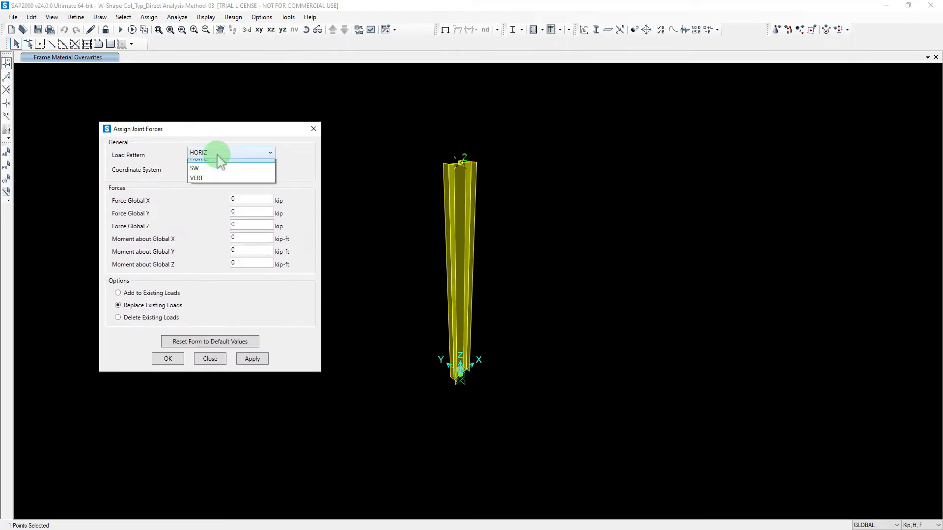
click(198, 184)
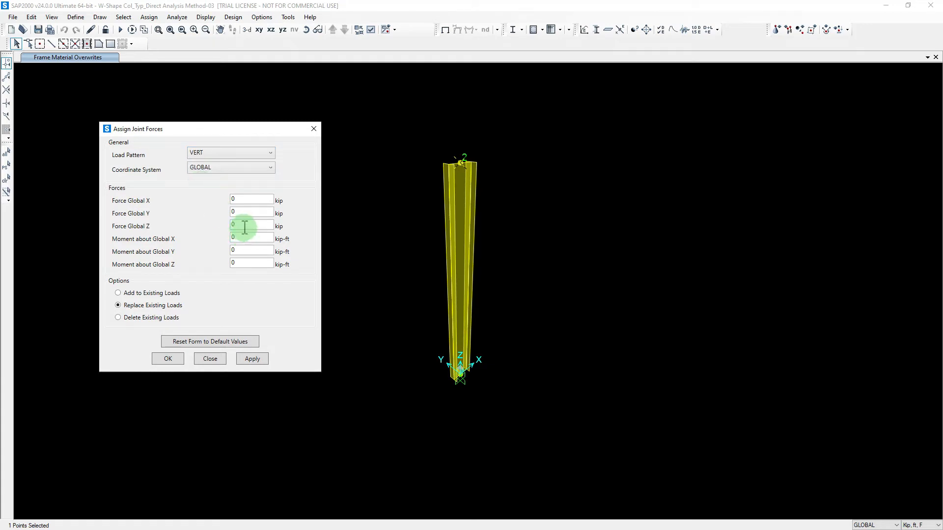
drag(245, 228, 195, 225)
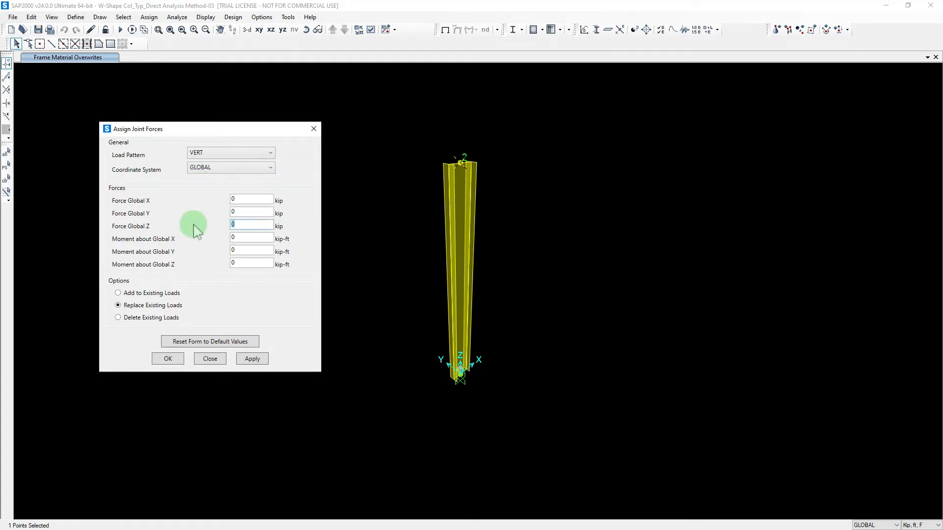
click(220, 174)
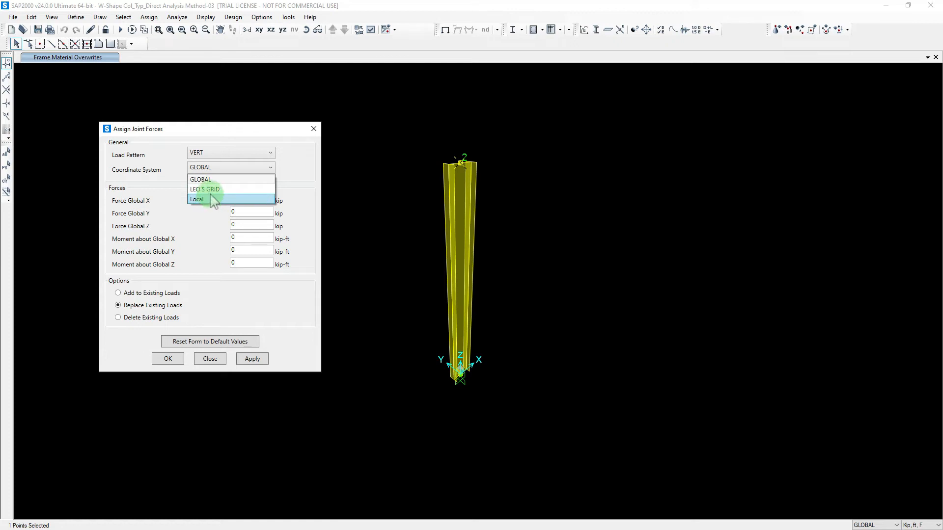
click(212, 190)
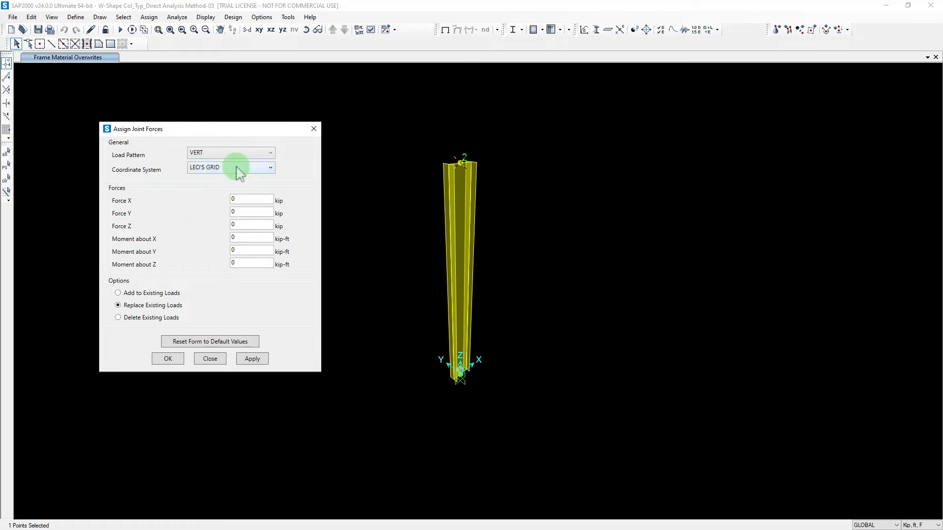
double_click(246, 225)
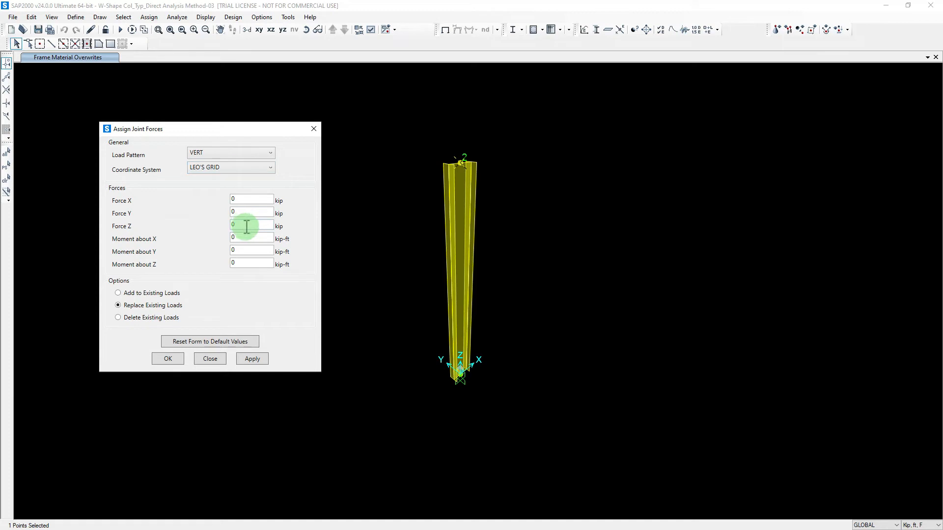
text(-)
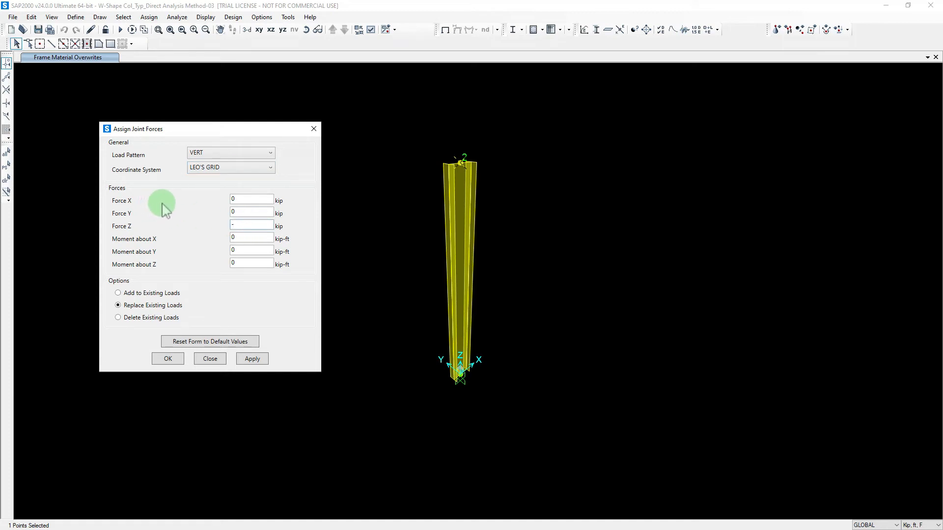
text(32.7)
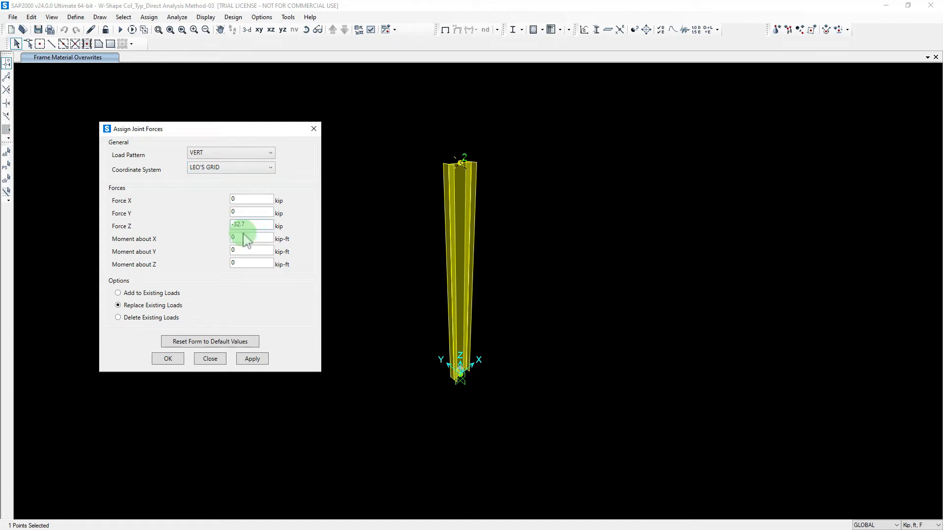
click(252, 359)
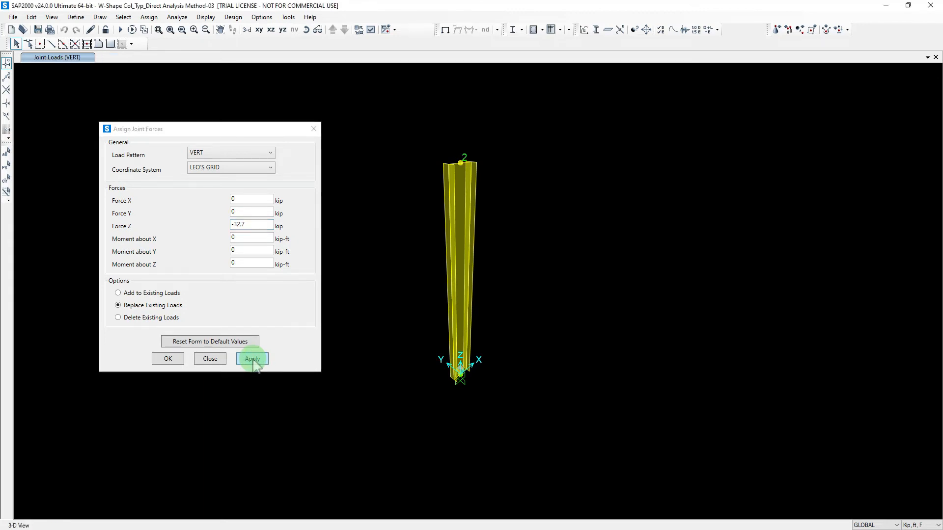
Step: Switch the joint force definition to load pattern HORIZ, with Force Z at 0 and Force Y at 0.065 kip
click(402, 148)
click(469, 167)
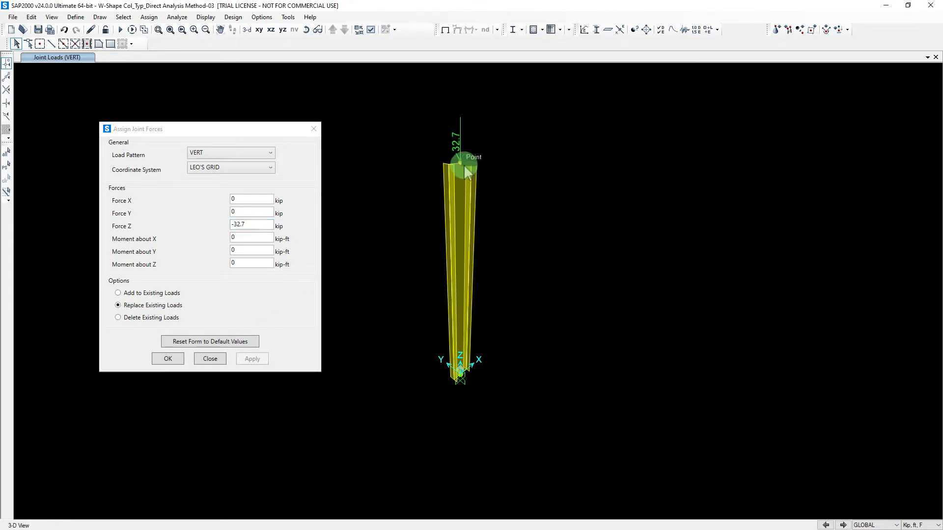
click(221, 156)
click(211, 166)
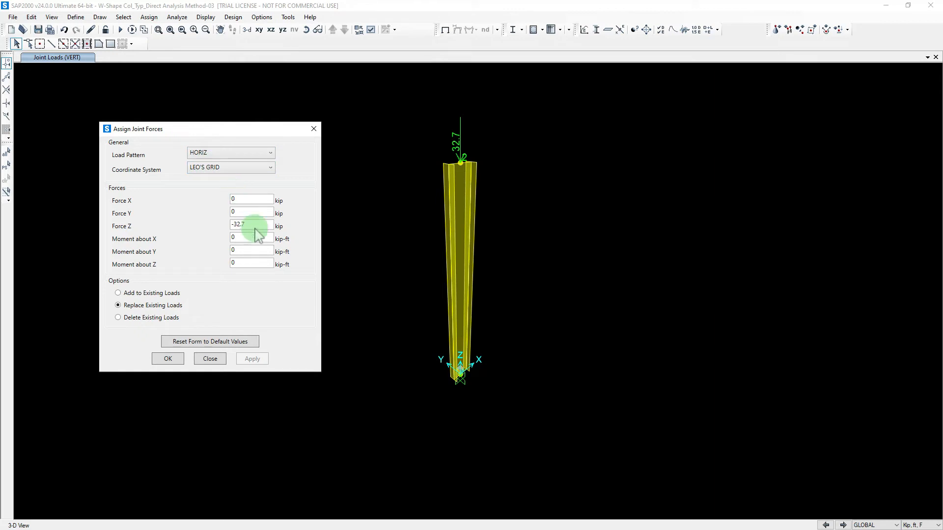
drag(254, 225, 214, 228)
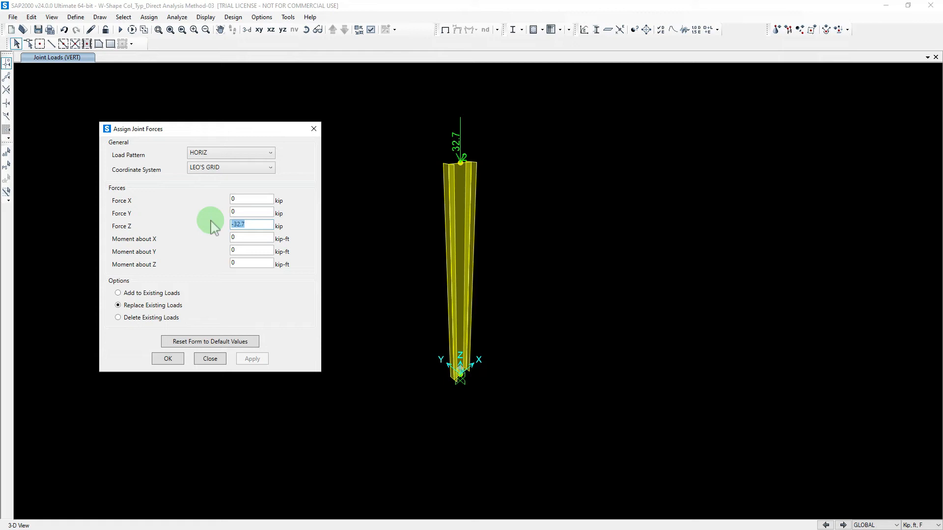
text(0)
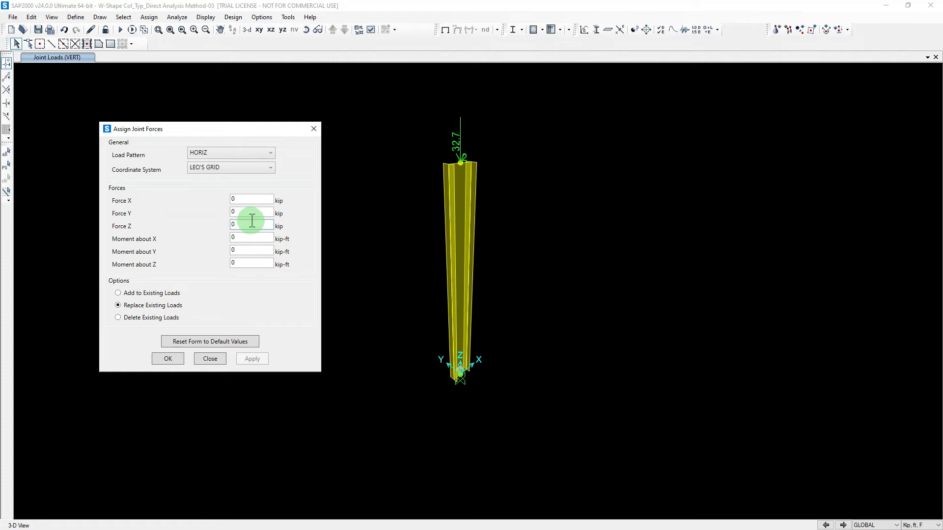
double_click(252, 212)
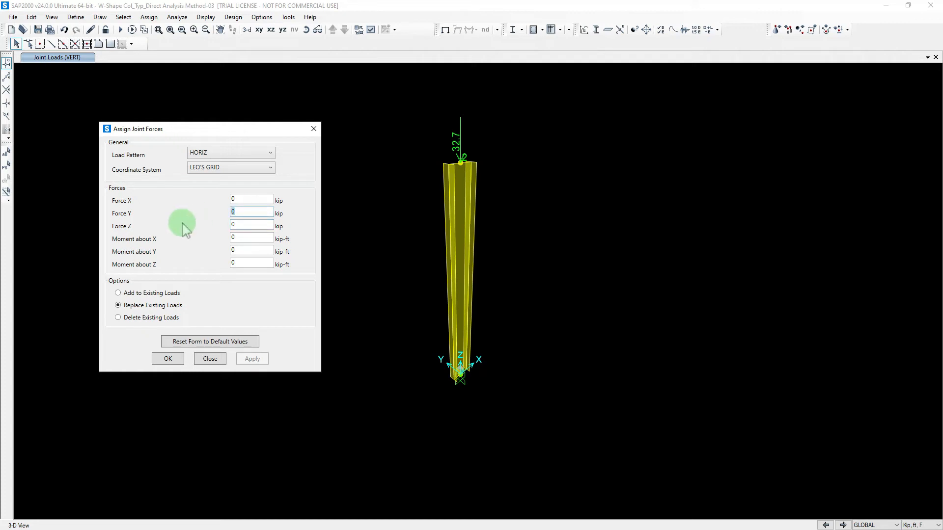
text(0.0654)
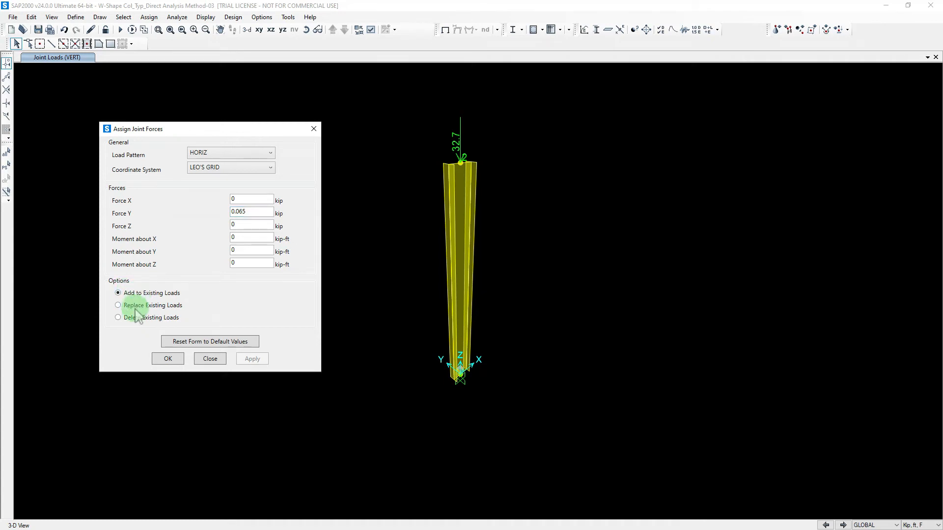
Step: Choose to add the HORIZ joint force to existing loads and accept the joint force settings
click(132, 317)
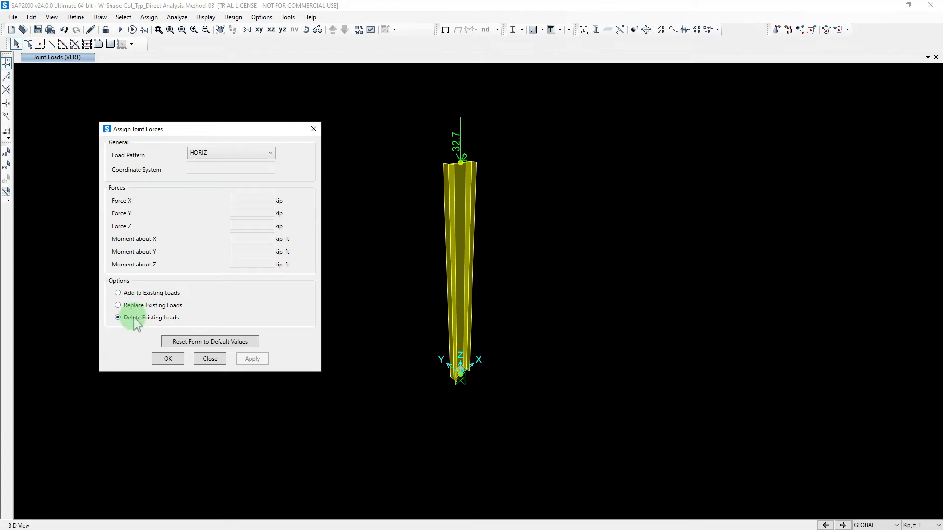
click(130, 294)
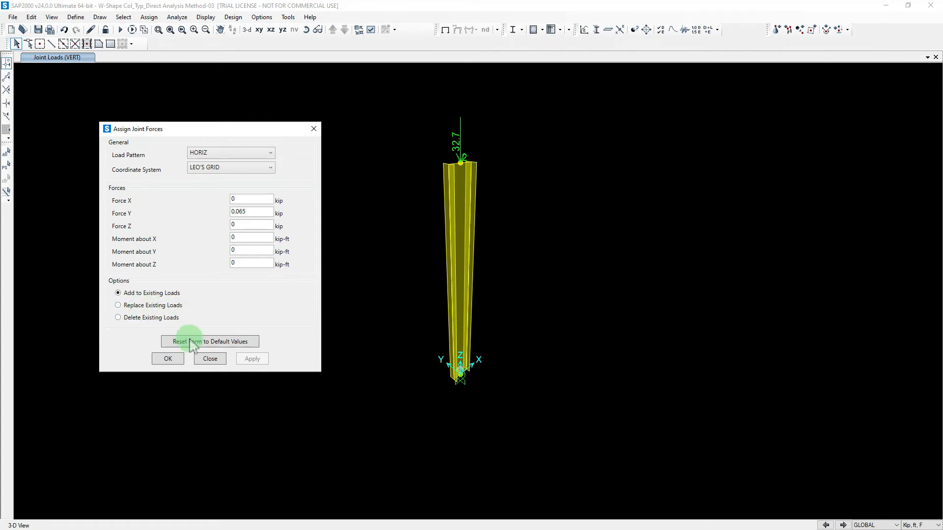
click(168, 359)
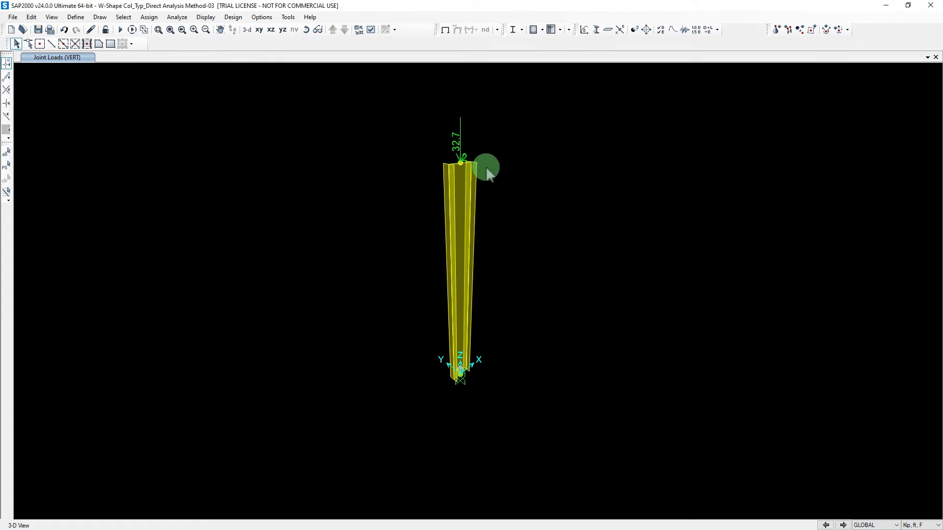
Step: Reselect the column's top joint and assign it the HORIZ Force Y of 0.065 kip, added to existing loads
click(461, 163)
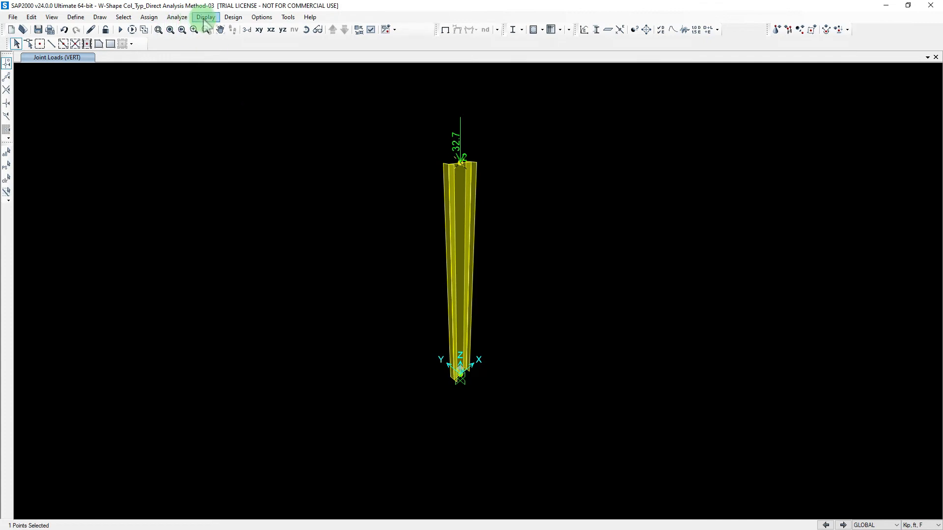
click(149, 17)
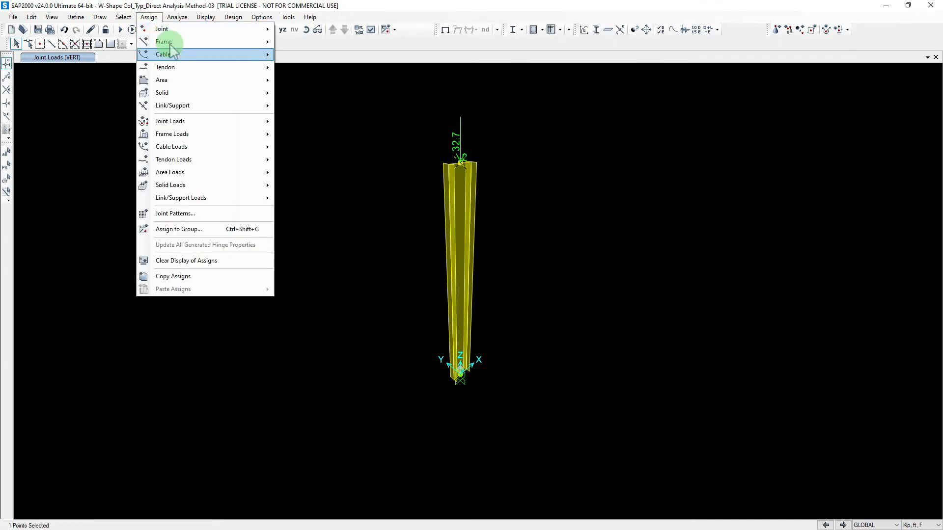
click(292, 122)
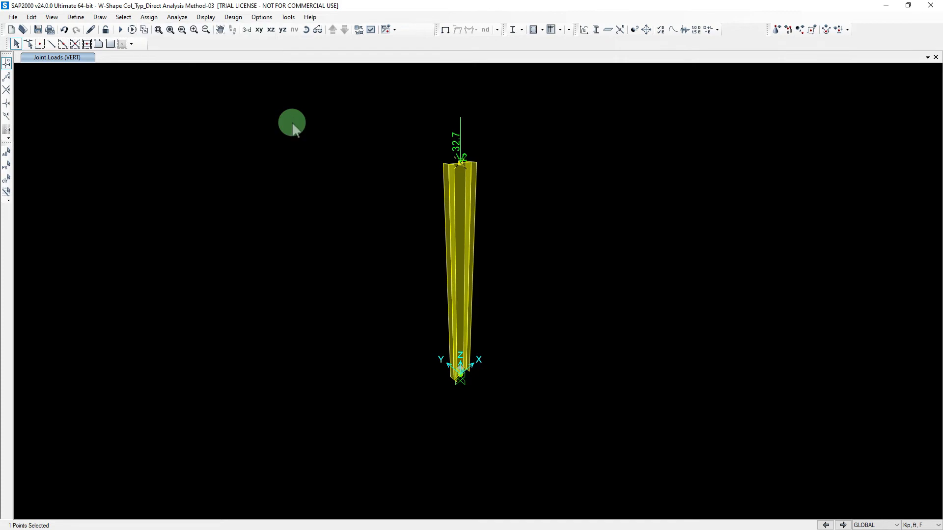
drag(383, 146, 143, 129)
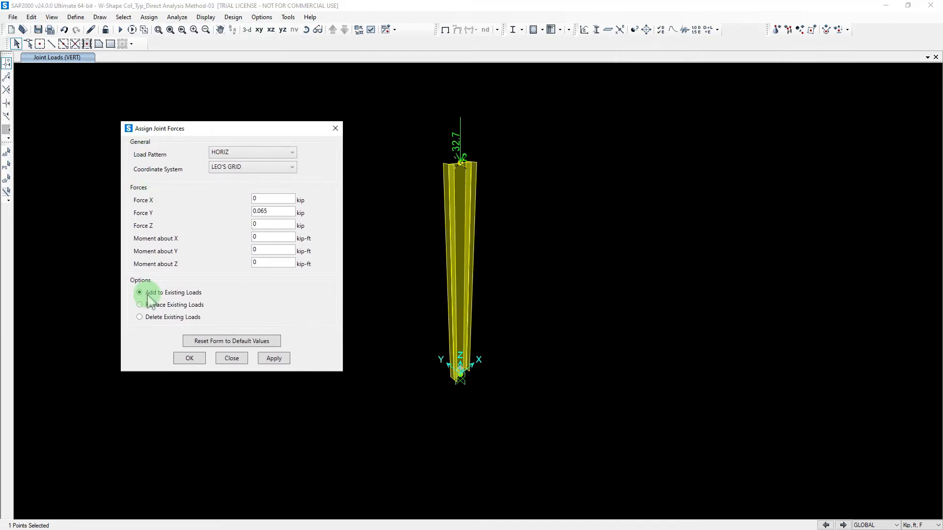
click(269, 359)
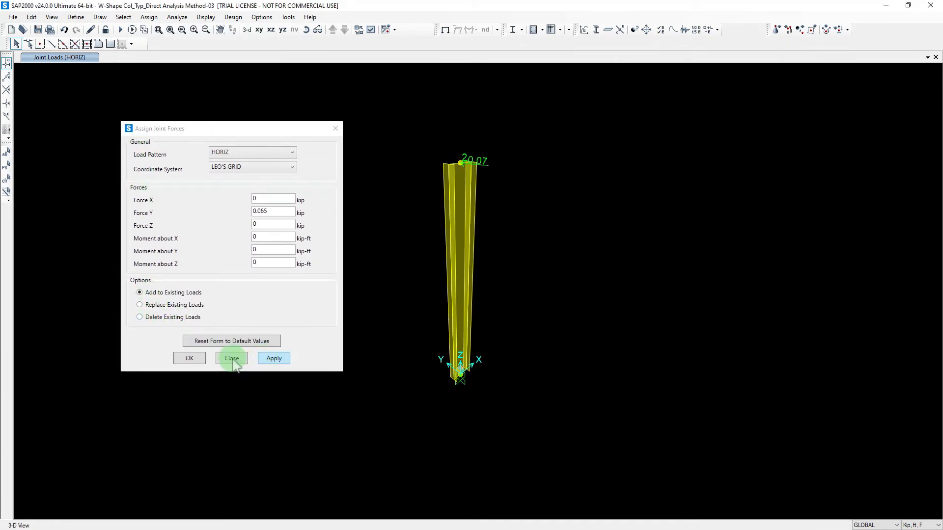
click(189, 360)
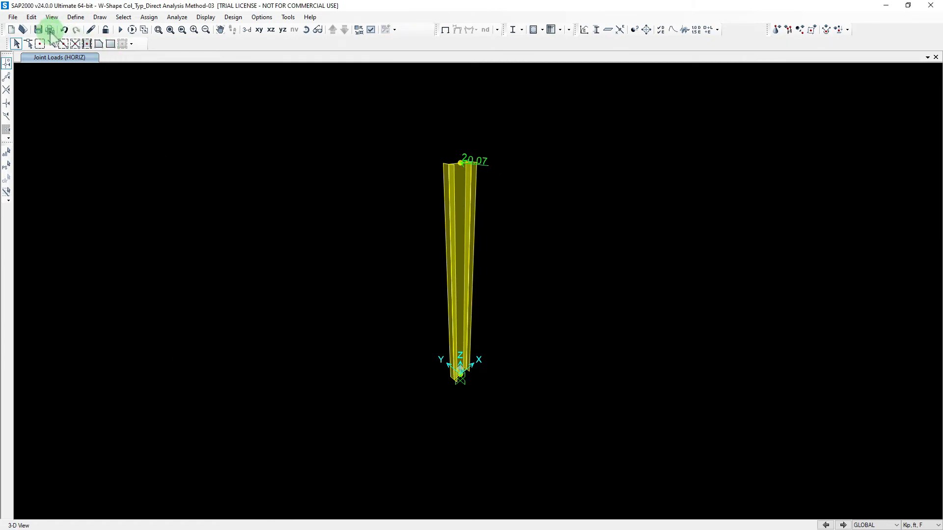
Step: Save the model with the VERT and HORIZ joint loads assigned
click(38, 31)
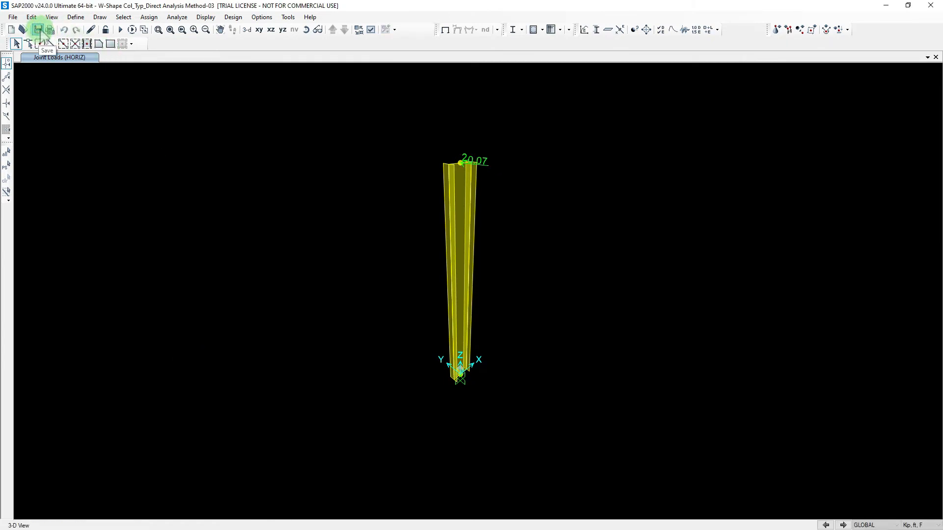
click(431, 287)
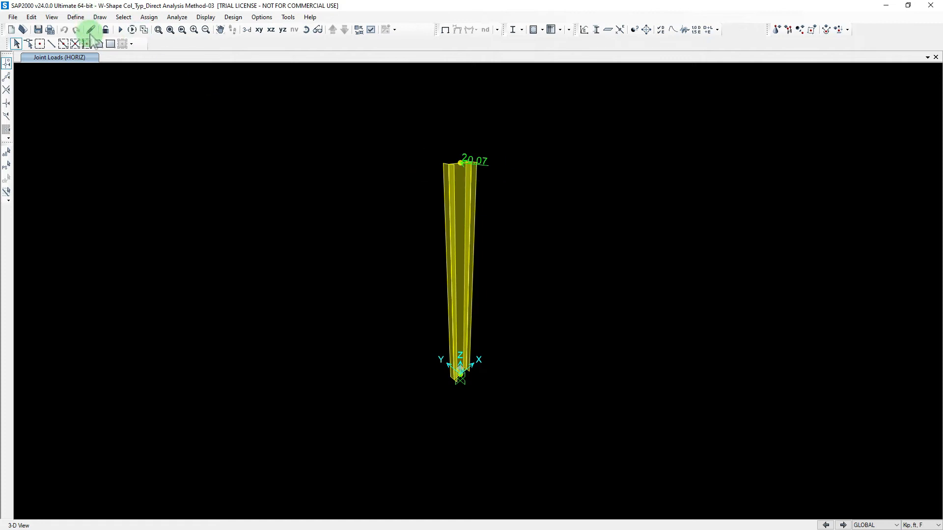
click(38, 30)
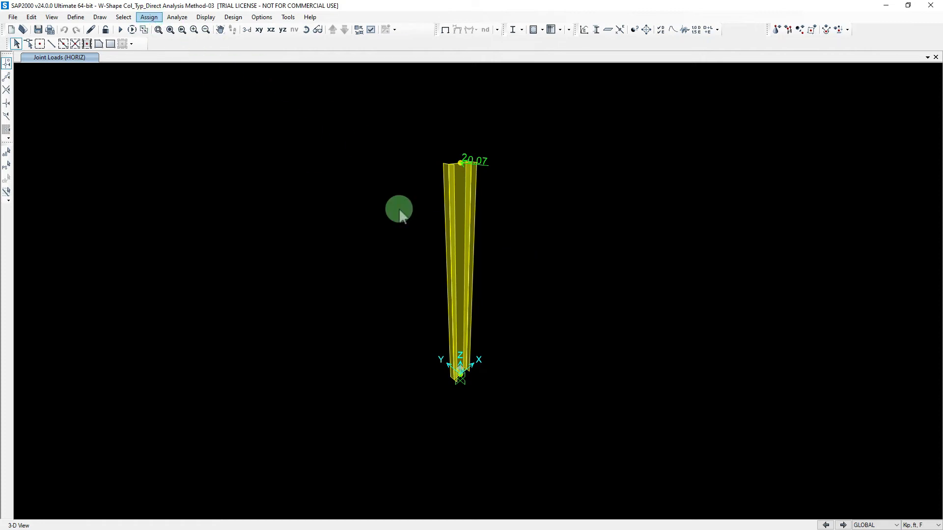
Step: Assign automatic frame meshing to the column, with Mesh at Intermediate Joints on and Minimum Number of Segments off
drag(491, 275, 353, 208)
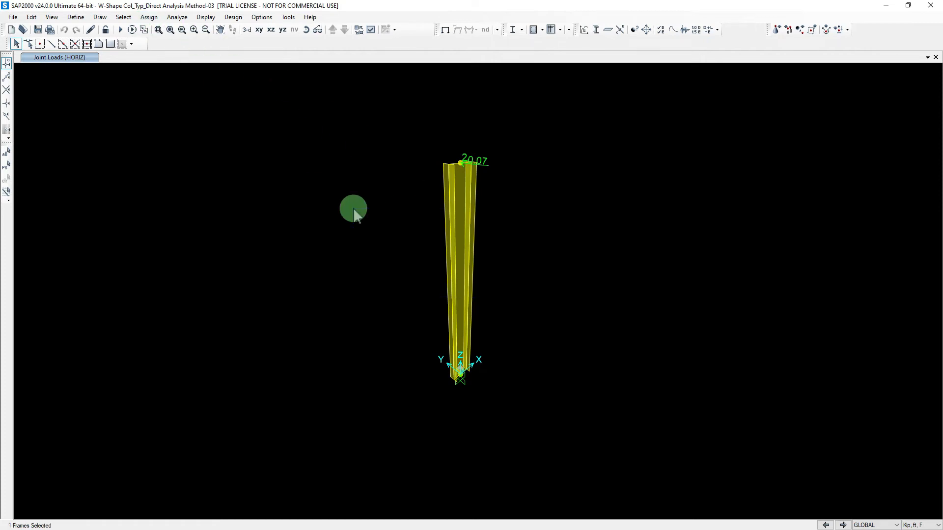
click(149, 18)
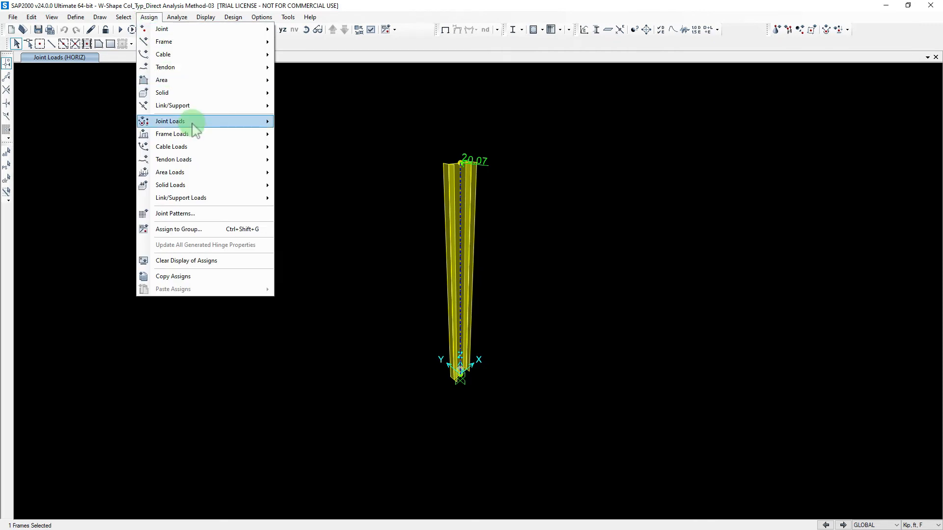
mouse_move(194, 46)
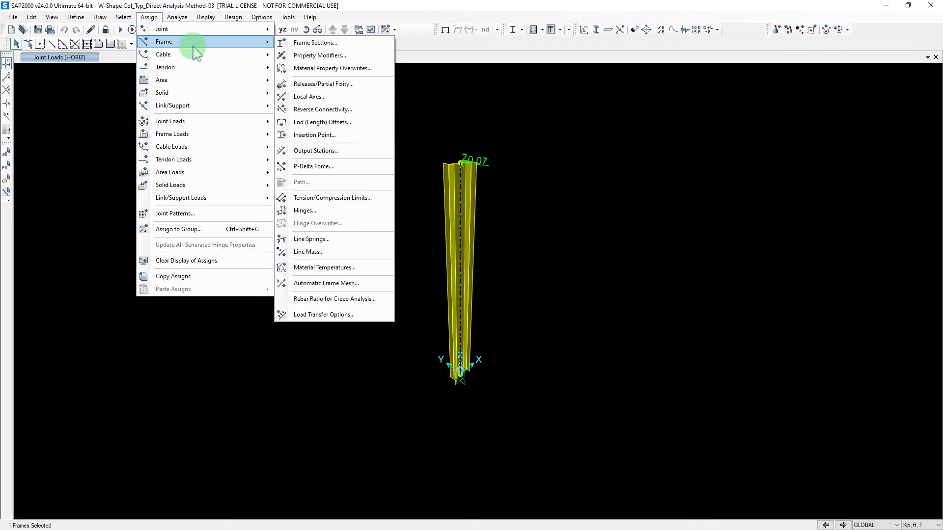
click(327, 284)
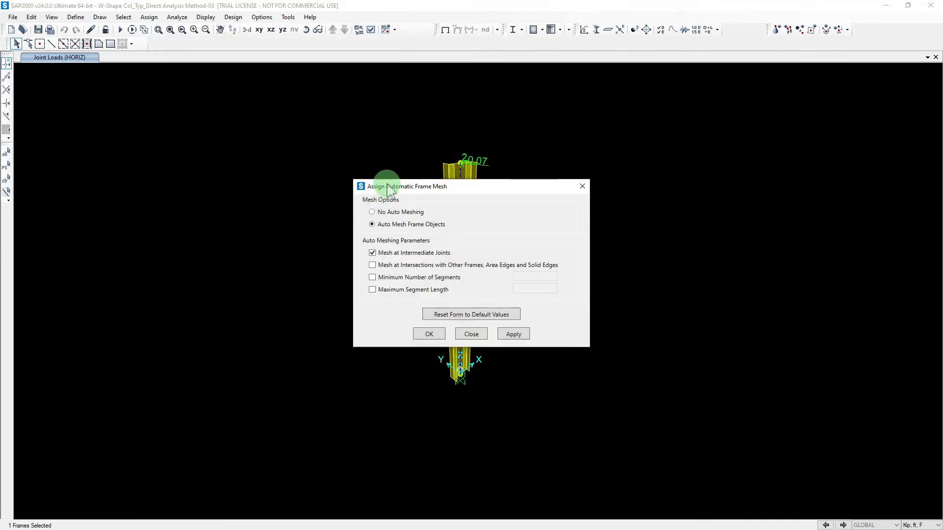
drag(388, 187, 125, 110)
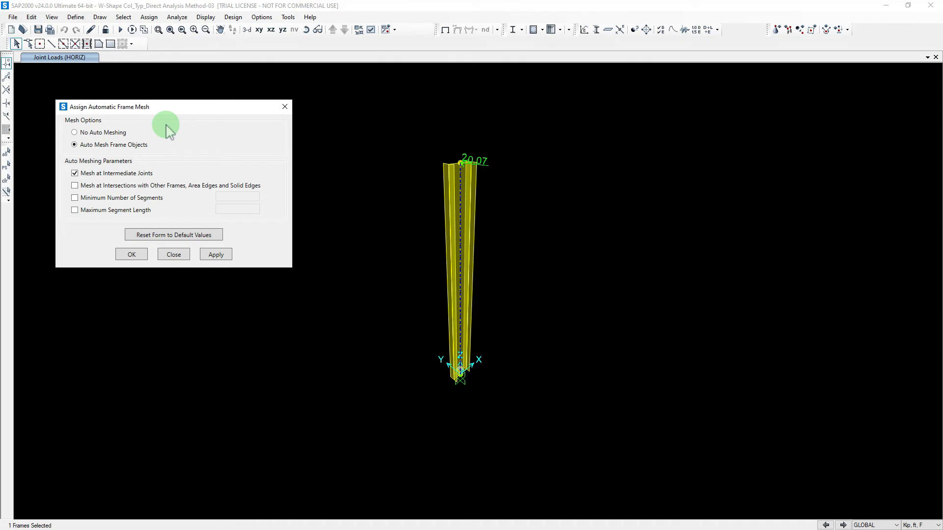
click(116, 198)
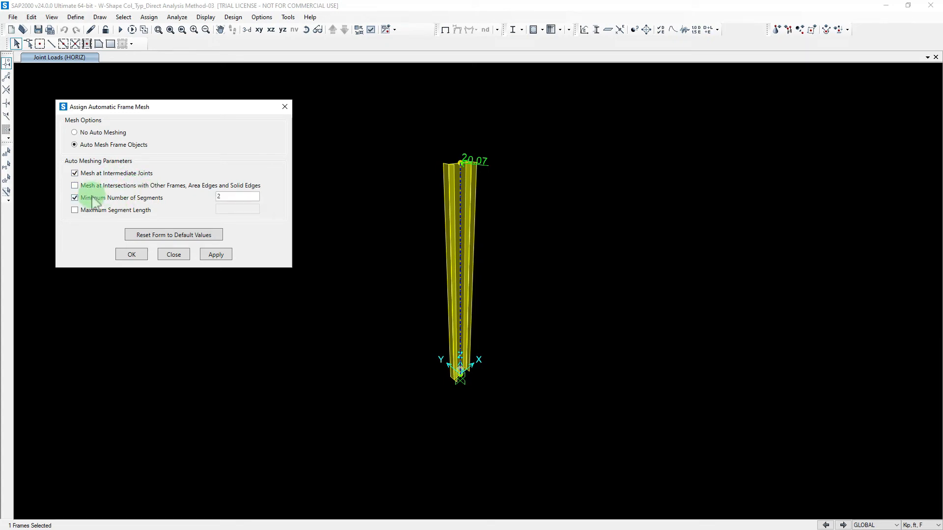
click(94, 199)
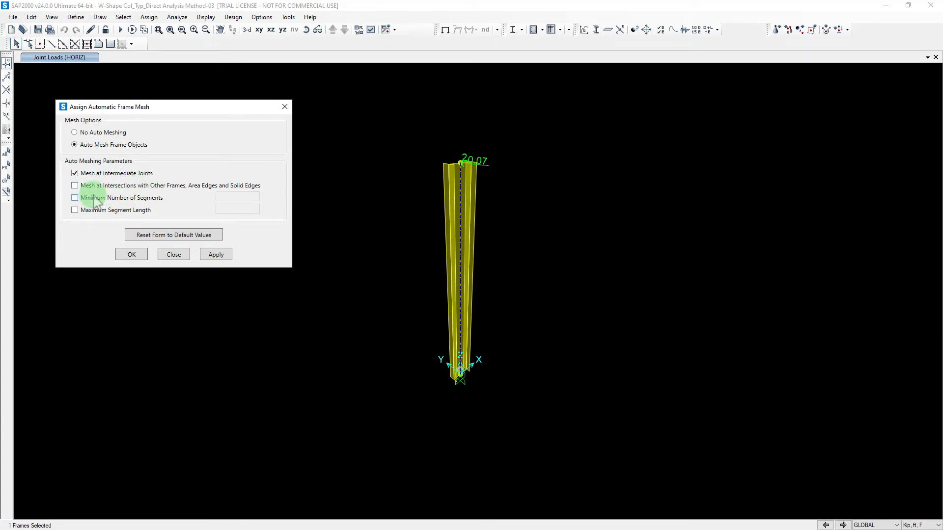
click(215, 254)
click(131, 254)
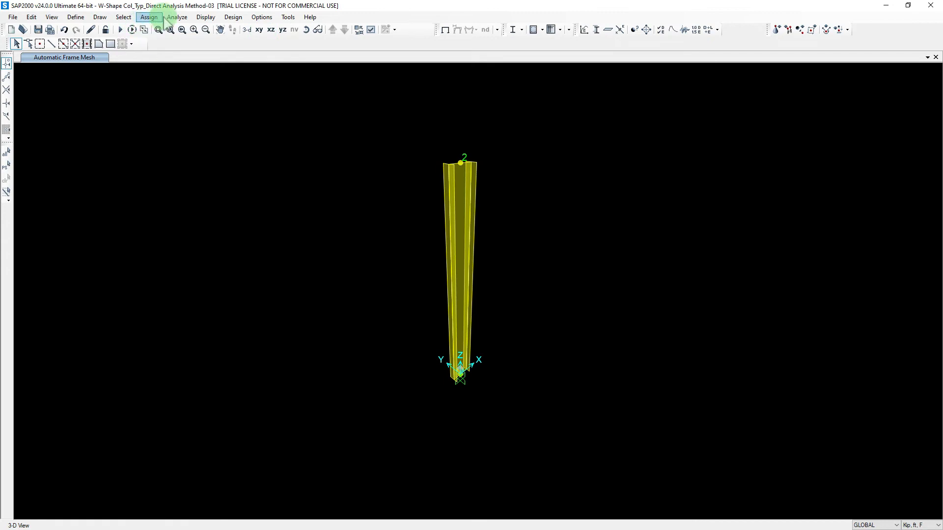
Step: Set the analysis options to Space Frame, with UX, UY, UZ, RX, RY and RZ all available
click(174, 18)
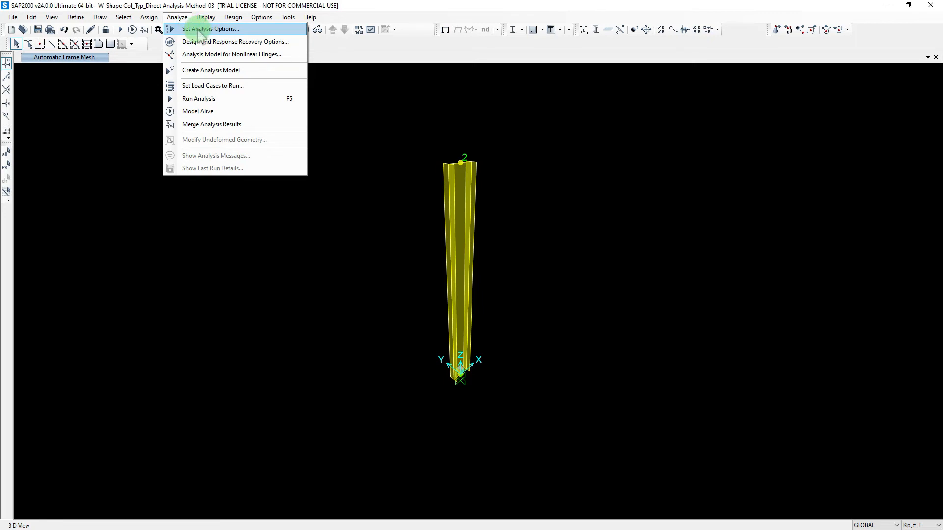
click(198, 31)
drag(400, 161, 140, 139)
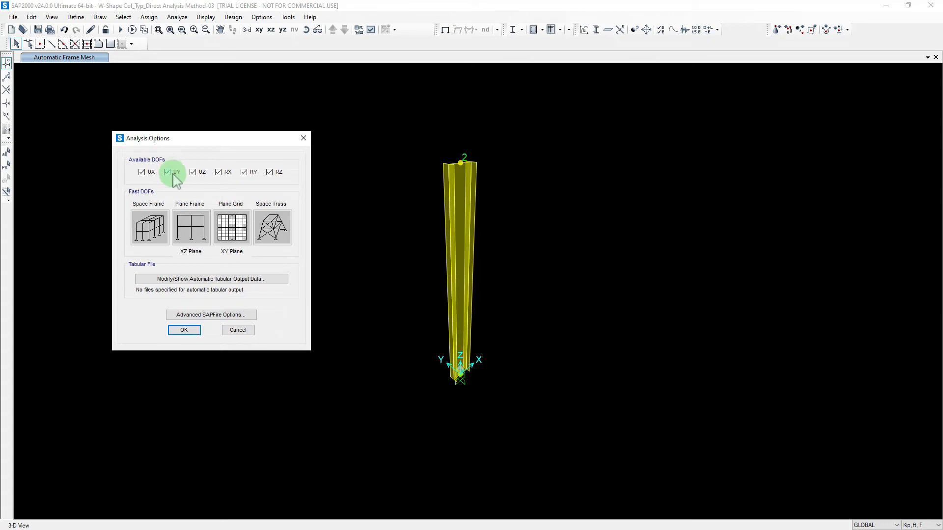
drag(159, 138, 135, 112)
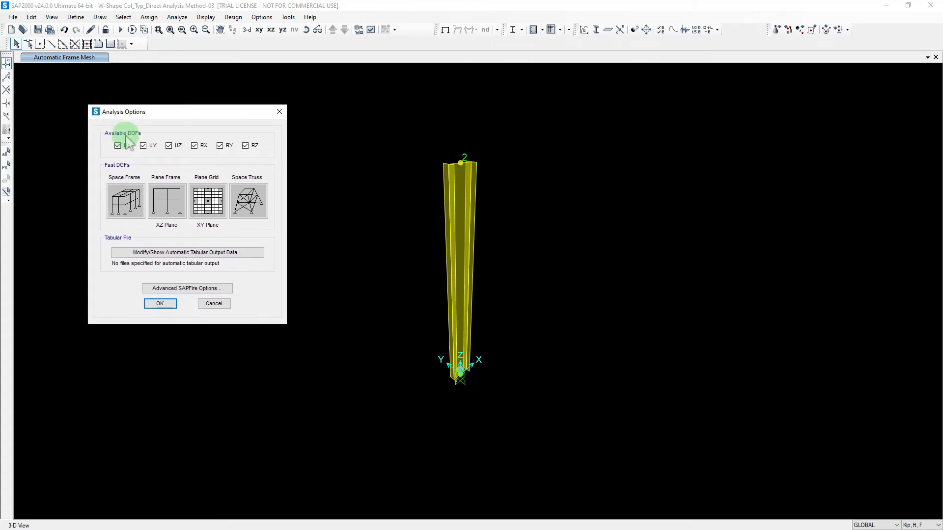
click(129, 199)
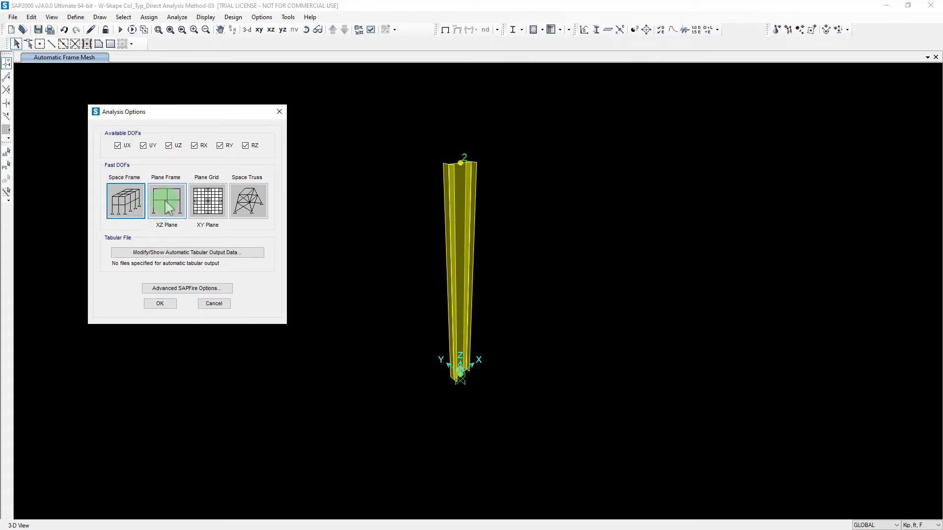
click(169, 208)
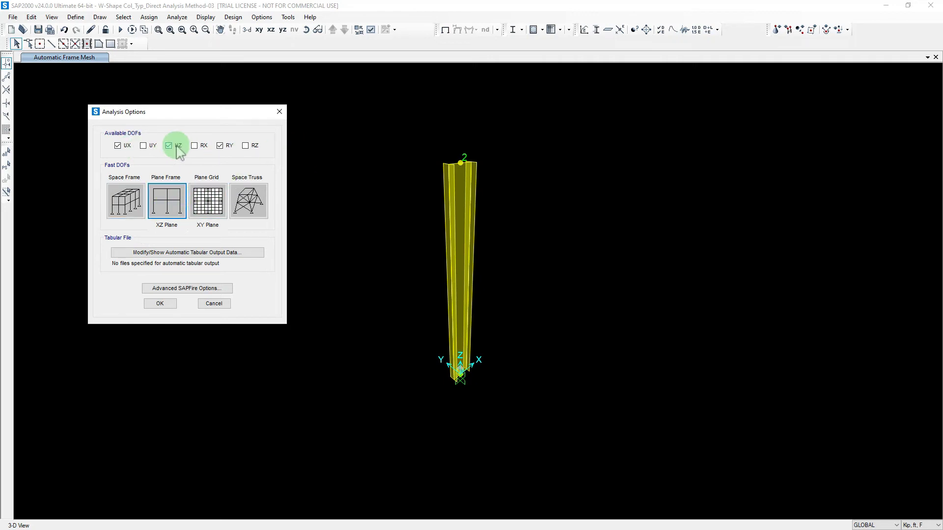
click(255, 205)
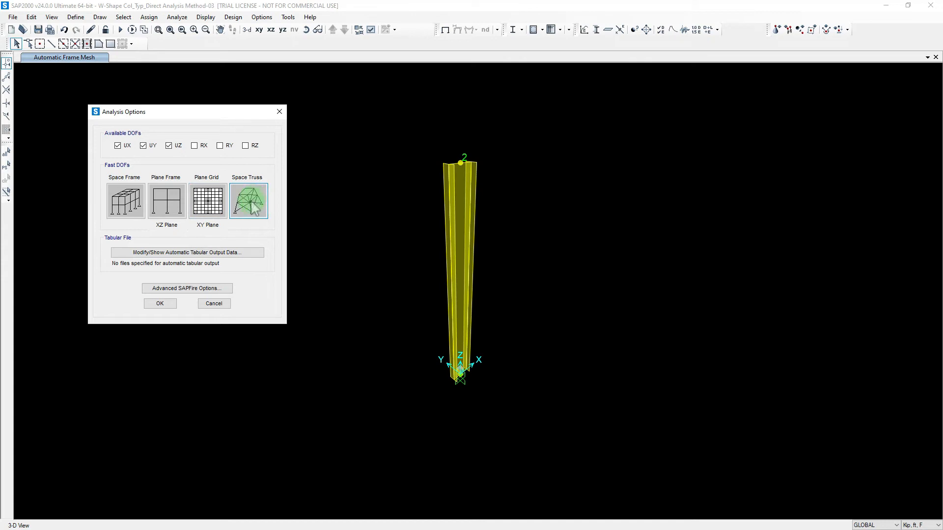
click(127, 200)
drag(167, 115, 163, 99)
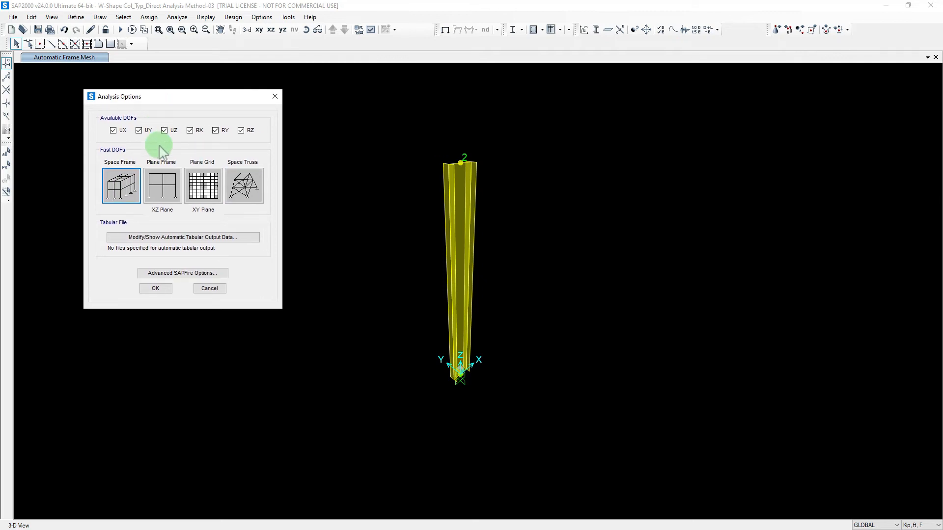
click(156, 291)
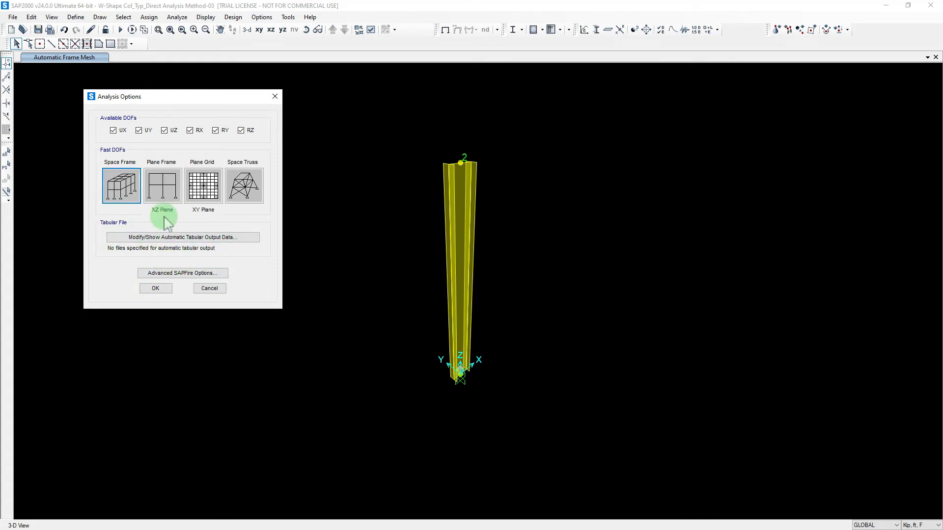
click(157, 290)
Step: Review the load cases set to run and run the analysis for SW, VERT, HORIZ and 1.6(V+H)
click(149, 17)
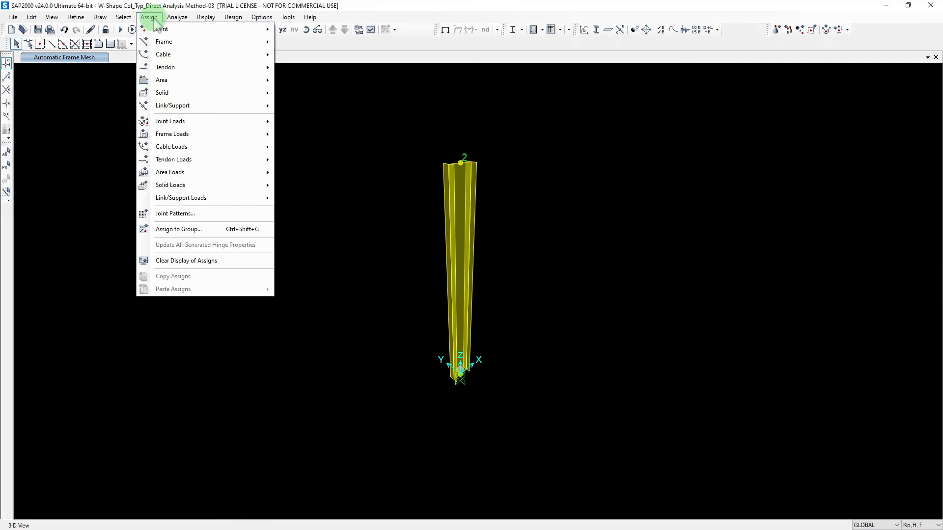
click(176, 17)
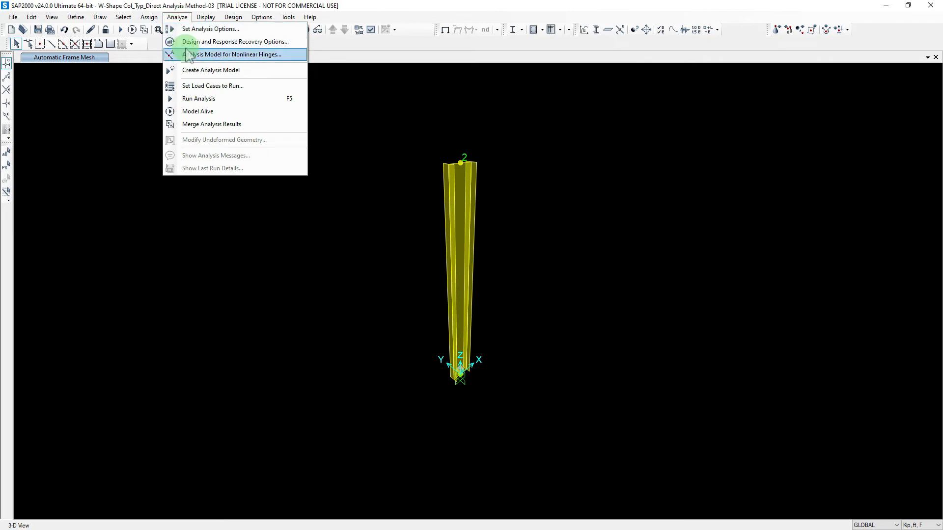
click(222, 85)
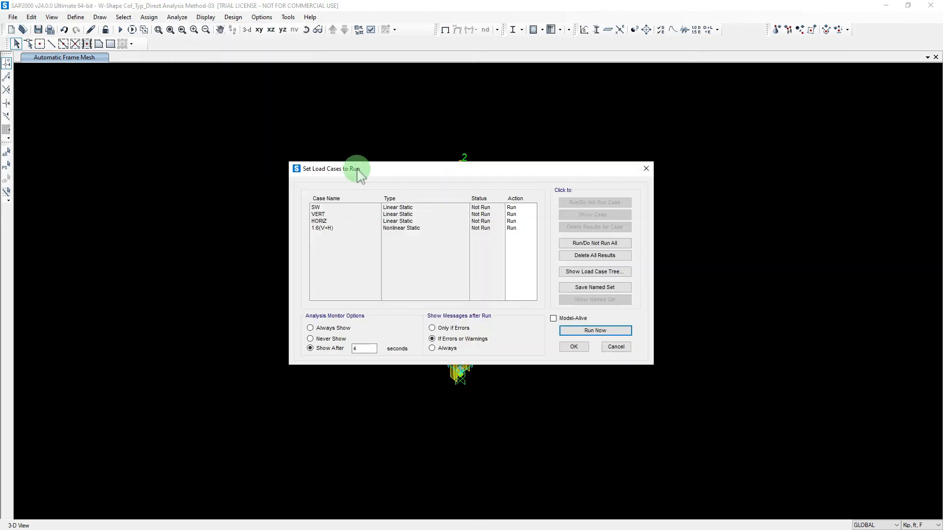
drag(359, 168, 138, 124)
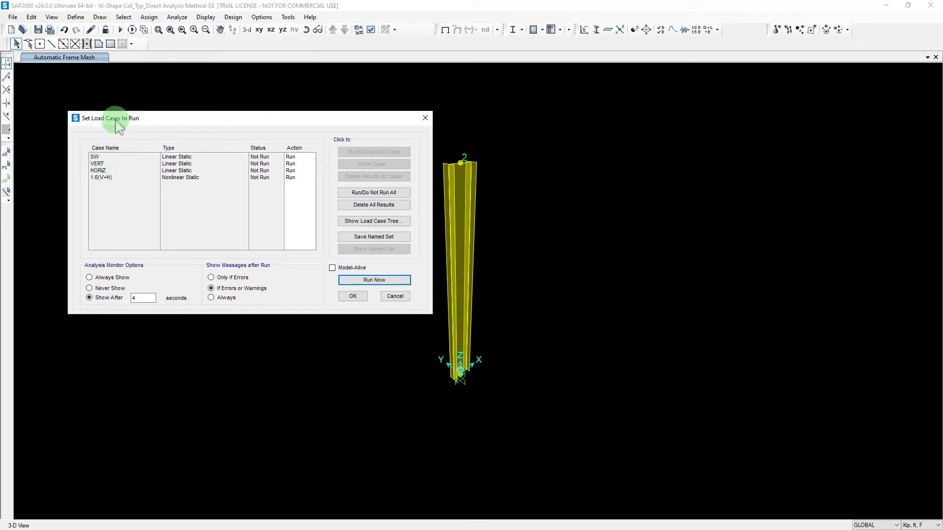
drag(120, 123, 105, 108)
click(88, 143)
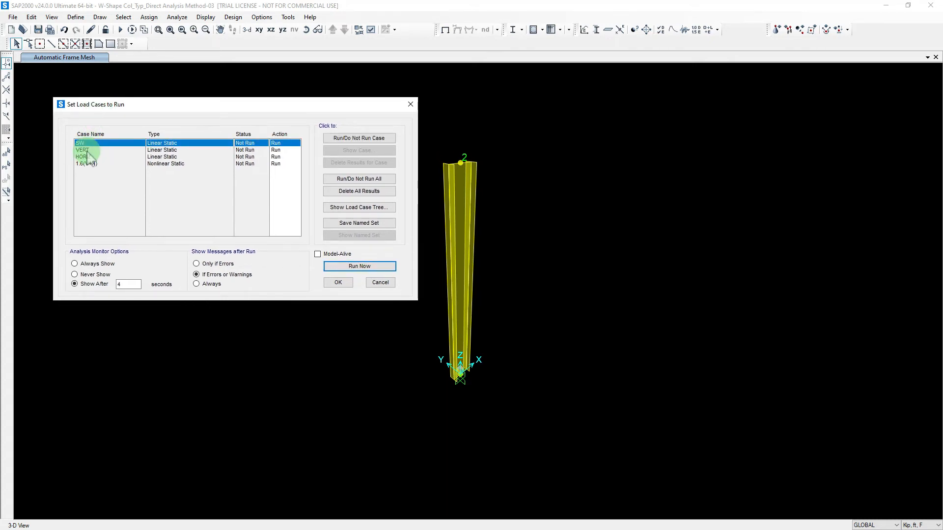
click(88, 150)
click(88, 157)
click(89, 164)
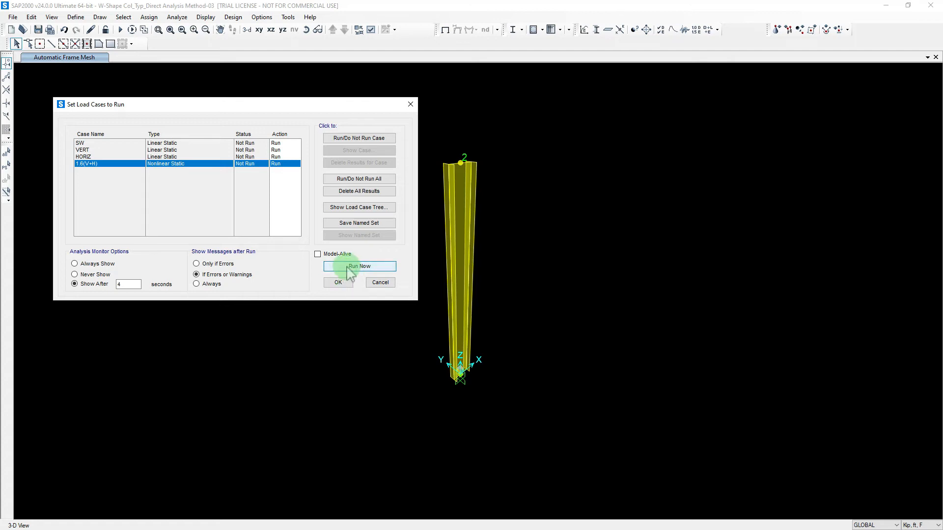
click(349, 269)
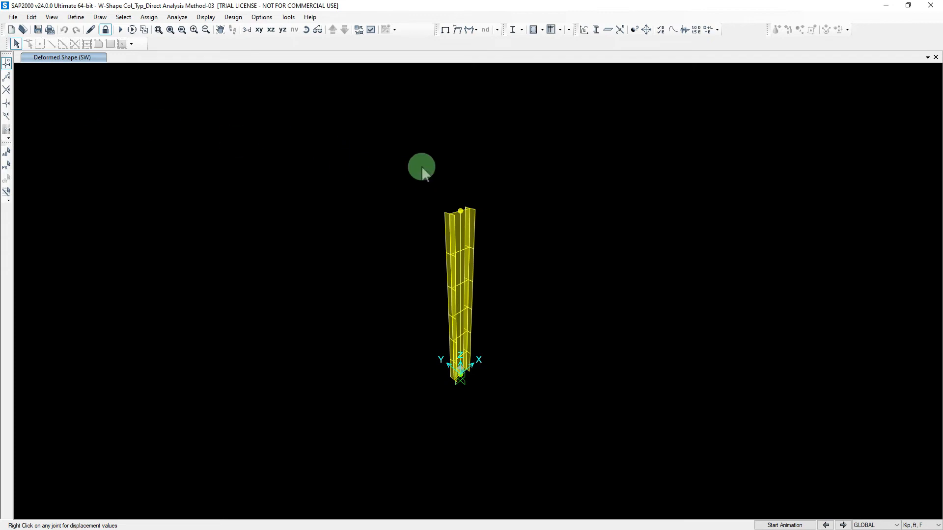
Step: Check the top joint's displacements under SW, switching the units to Kip, in, F
right_click(461, 212)
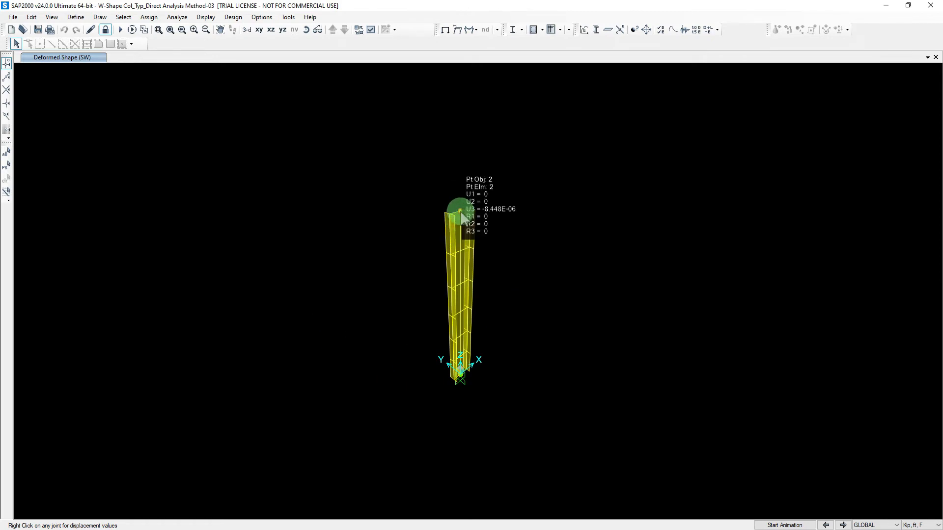
click(920, 526)
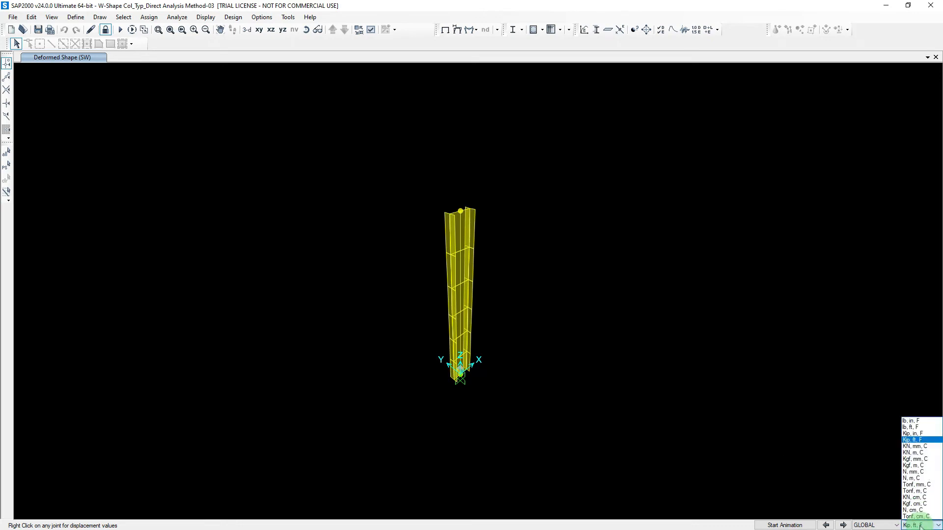
click(915, 435)
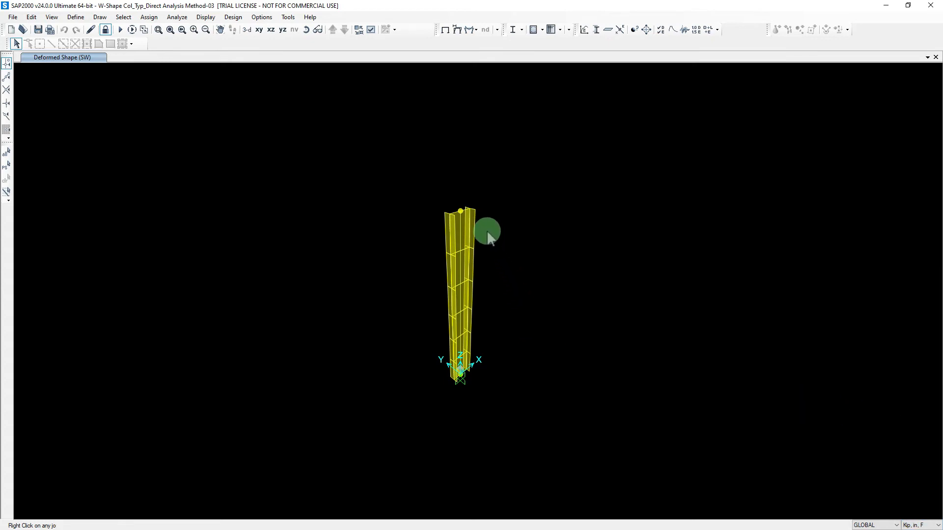
mouse_move(461, 213)
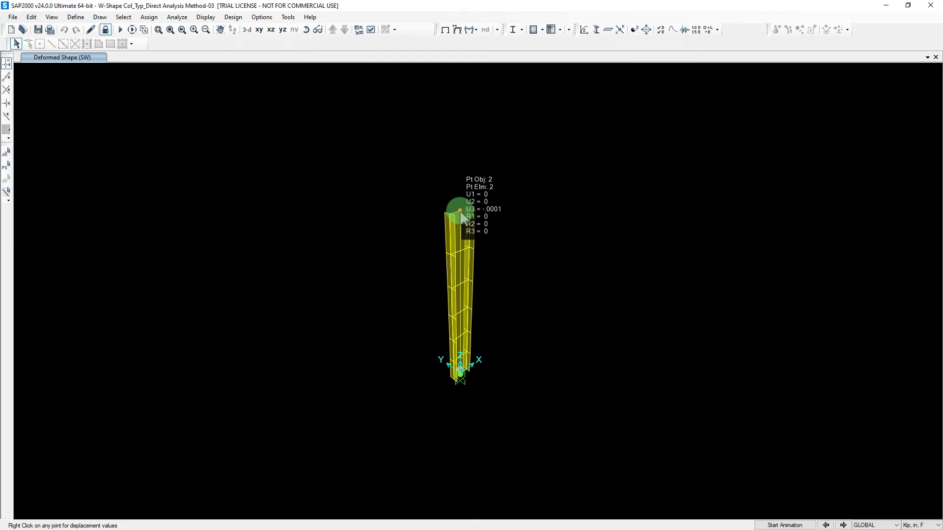
Step: Display the column's deformed shape for the HORIZ case with Wire Shadow and Cubic Curve on
click(458, 31)
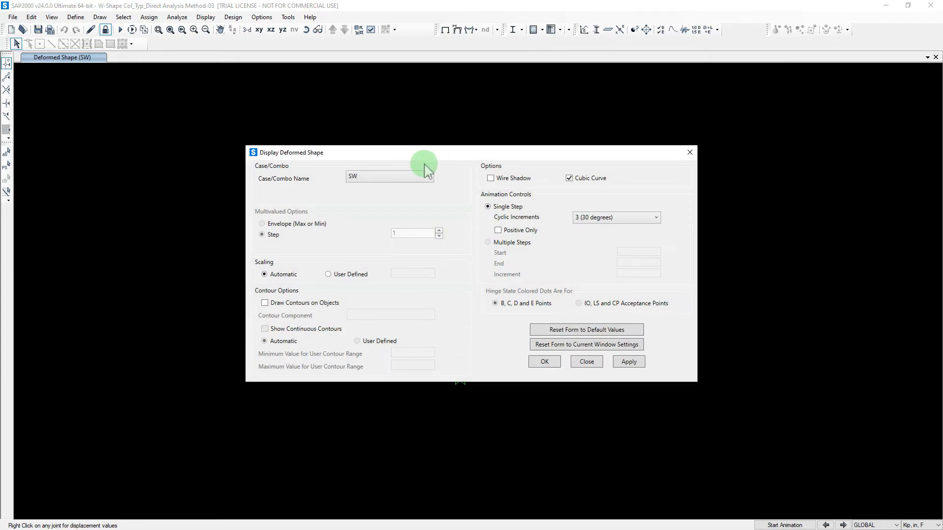
click(387, 186)
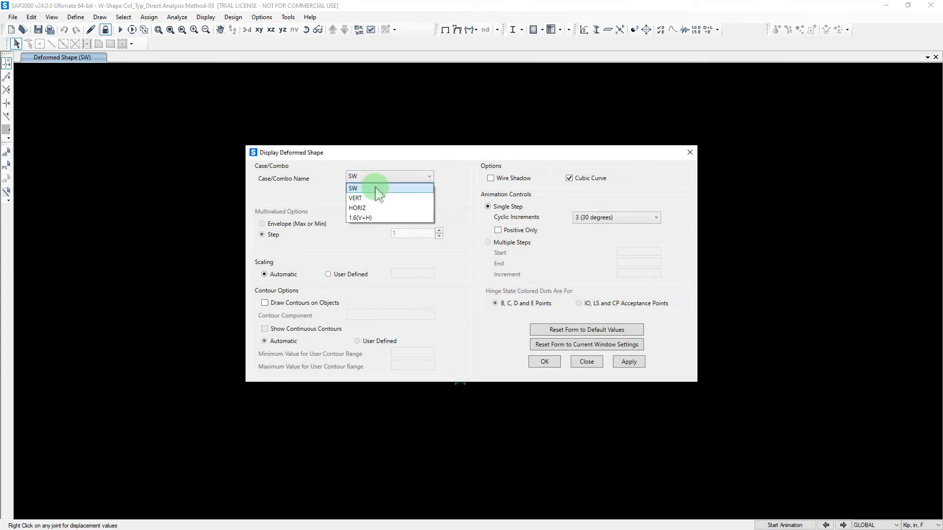
click(352, 154)
drag(295, 152, 141, 97)
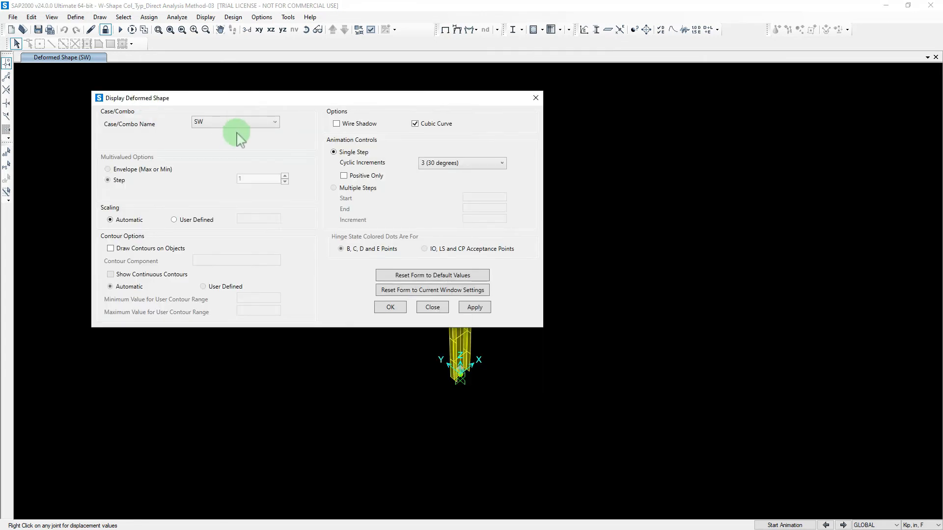
drag(216, 100, 189, 33)
click(189, 55)
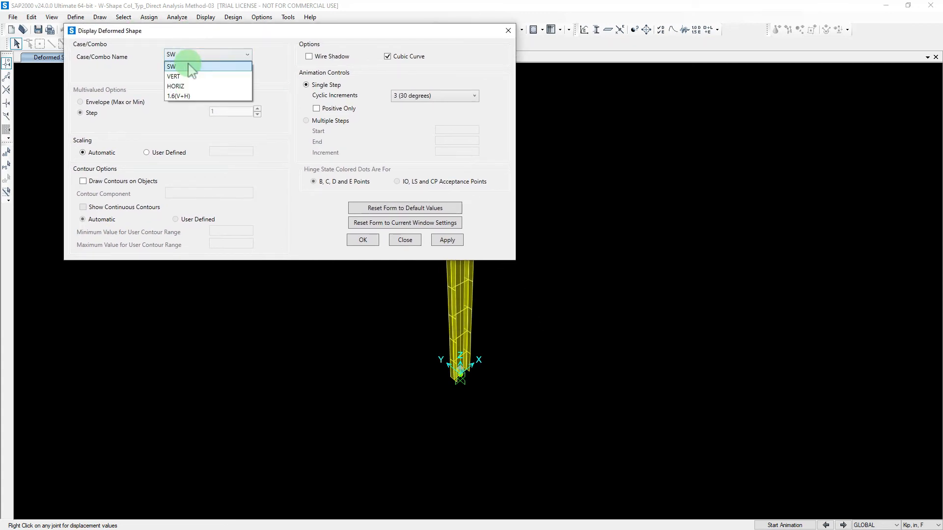
click(178, 86)
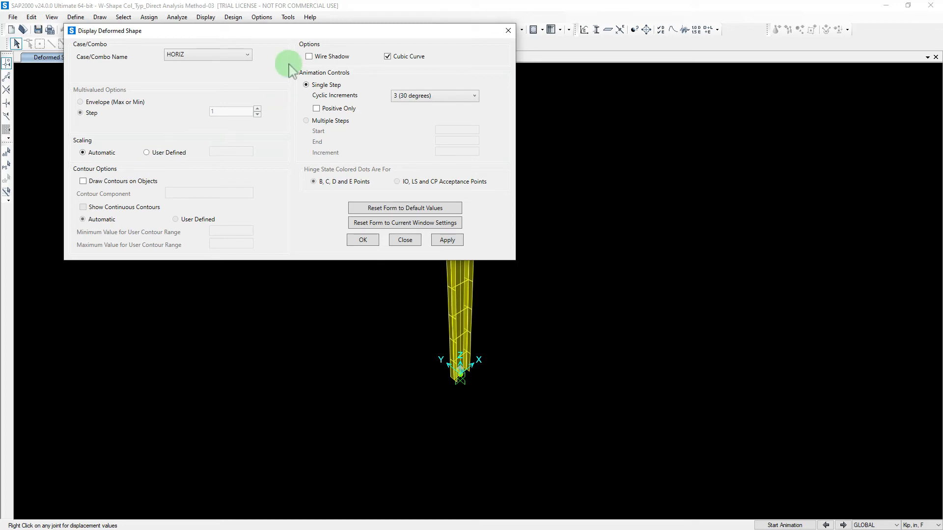
click(309, 57)
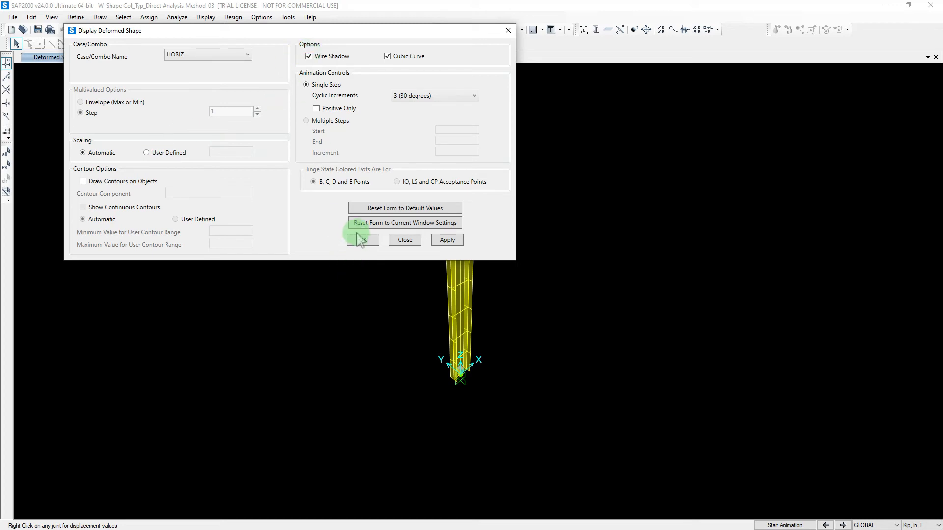
click(444, 240)
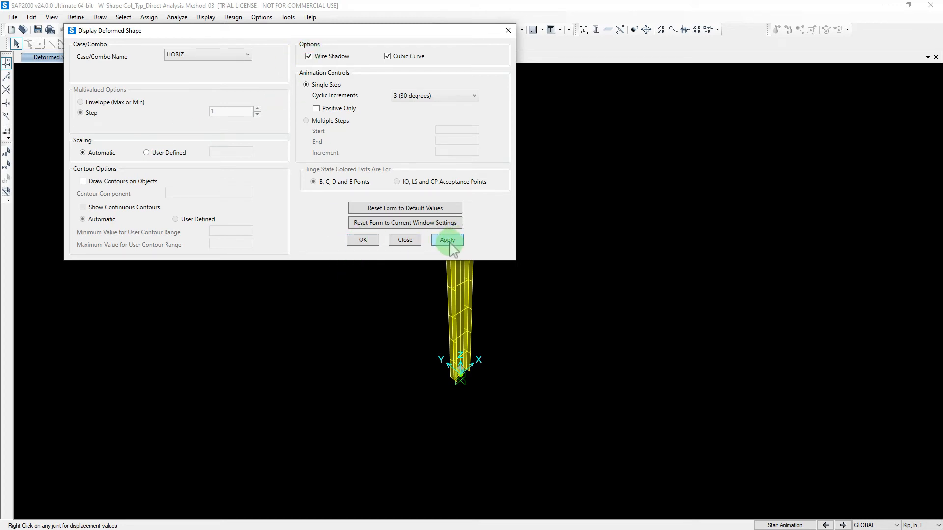
click(400, 242)
click(368, 241)
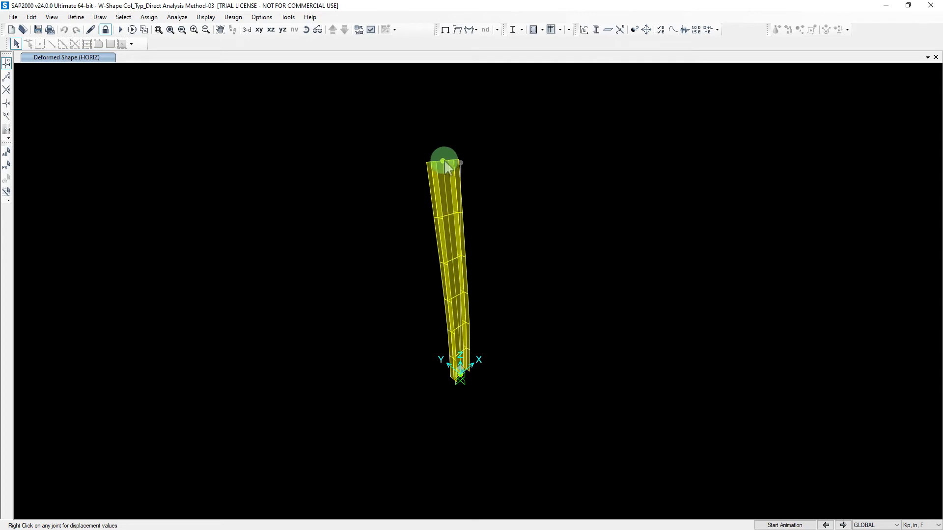
Step: Check the top joint's displacements under HORIZ in the 3-D view and in the YZ view
mouse_move(443, 162)
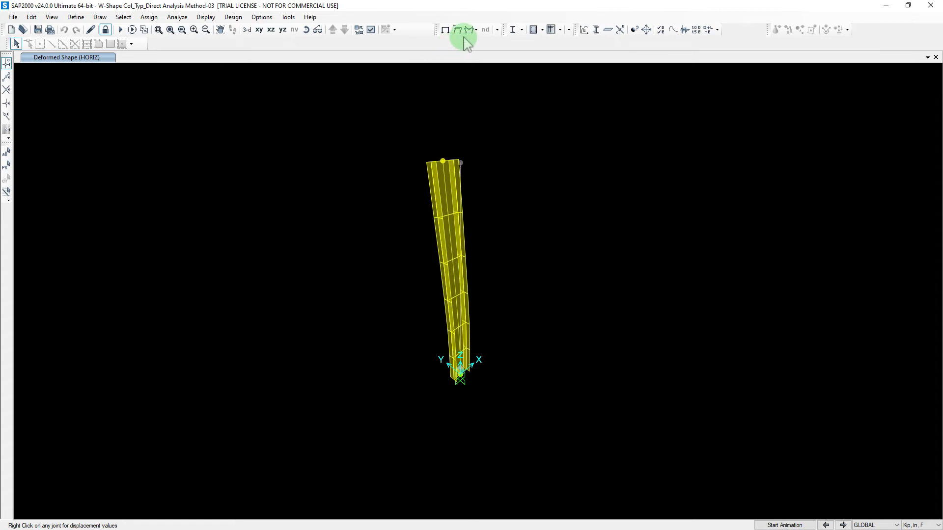
right_click(444, 161)
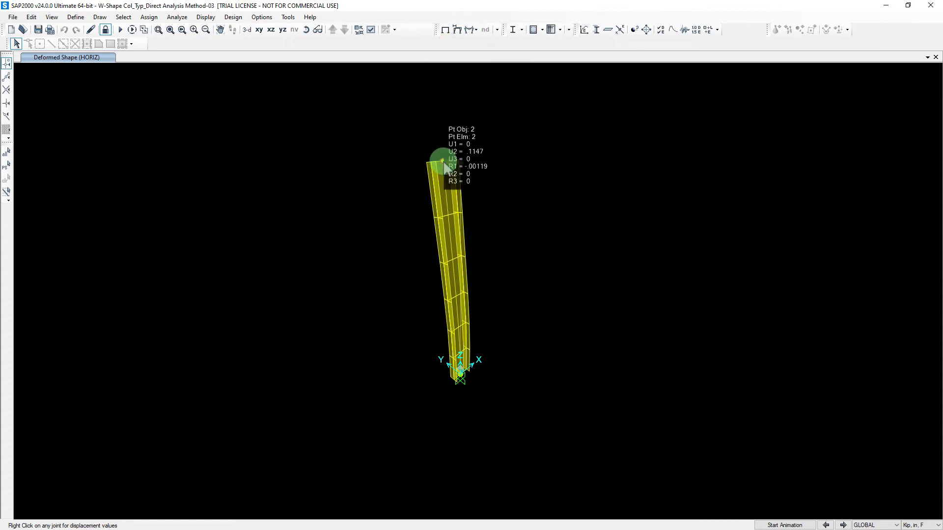
click(282, 31)
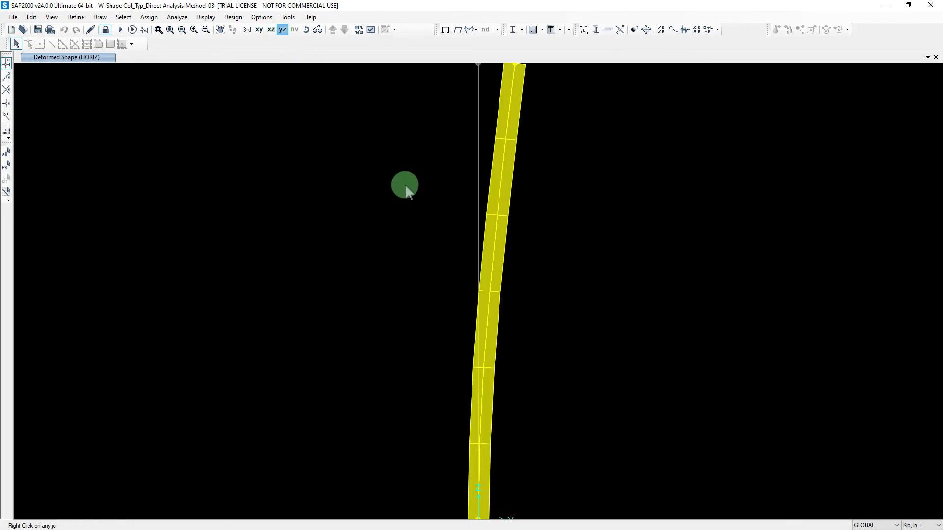
scroll(421, 222, down, 2)
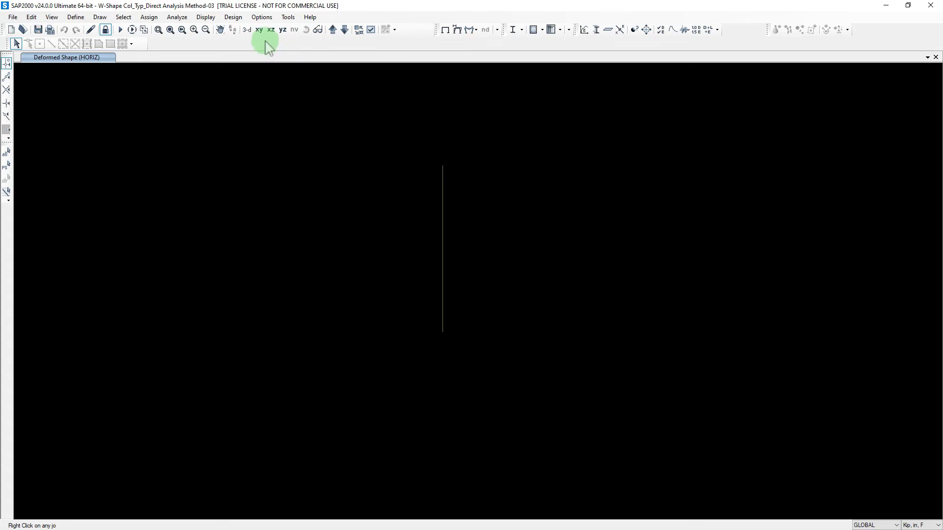
click(246, 34)
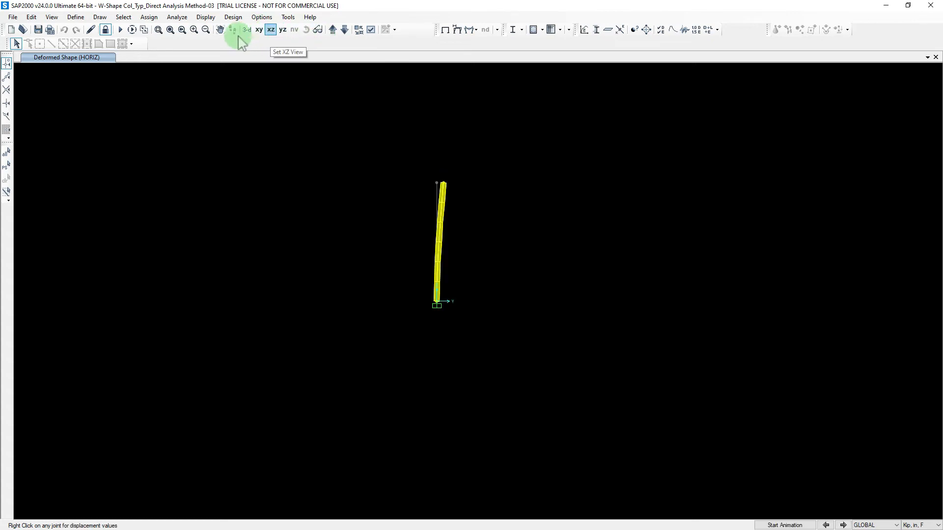
click(158, 30)
drag(312, 124, 596, 358)
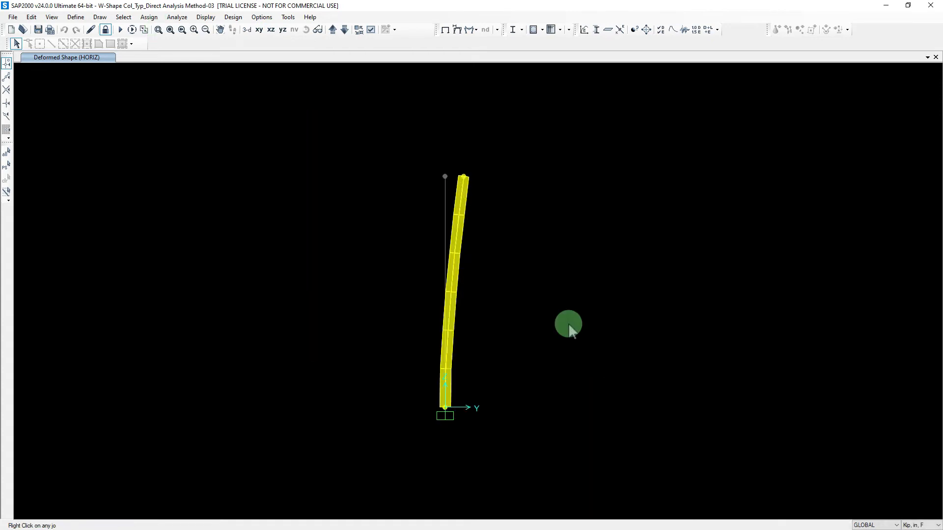
right_click(463, 176)
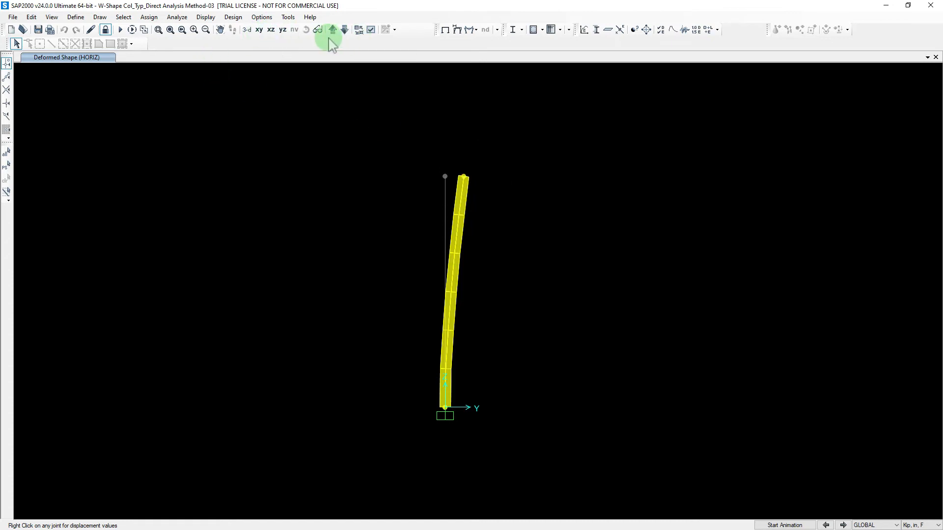
Step: Display the deformed shape for the 1.6(V+H) case and check the top joint's displacements
click(456, 30)
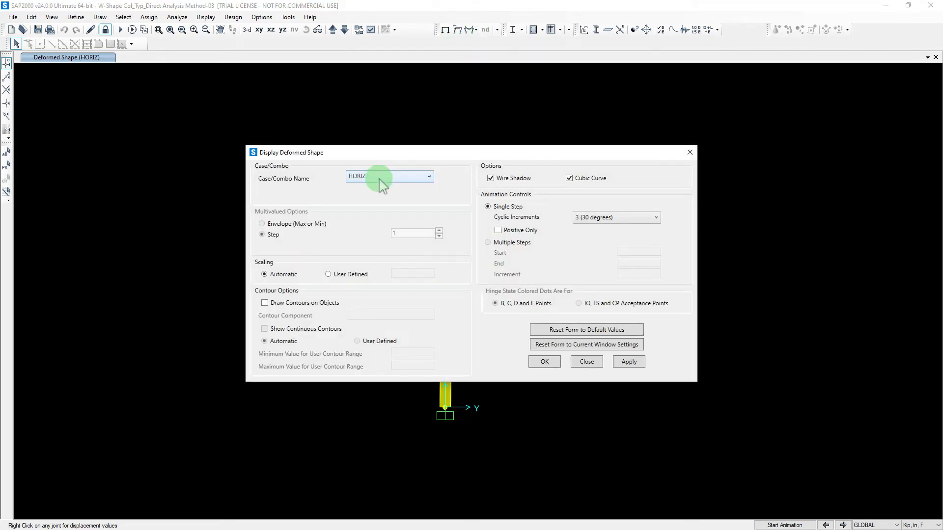
click(383, 177)
click(369, 215)
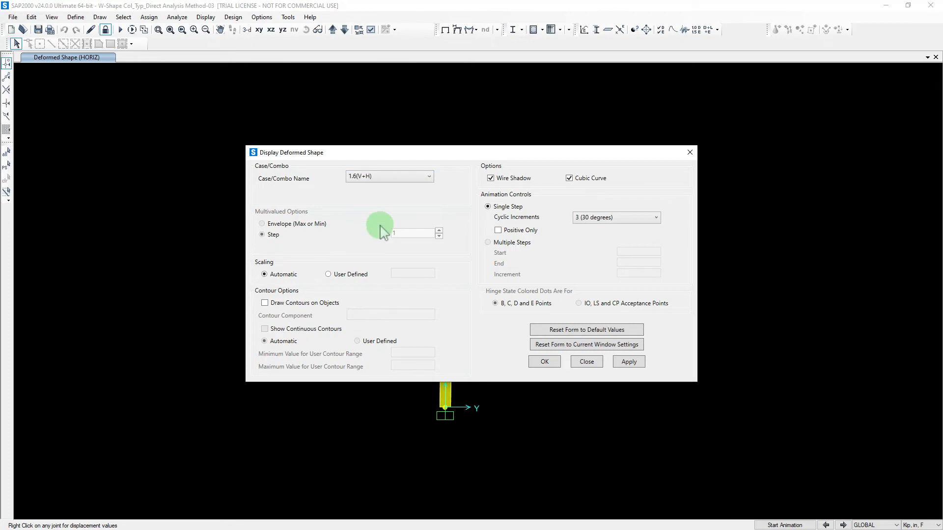
click(545, 362)
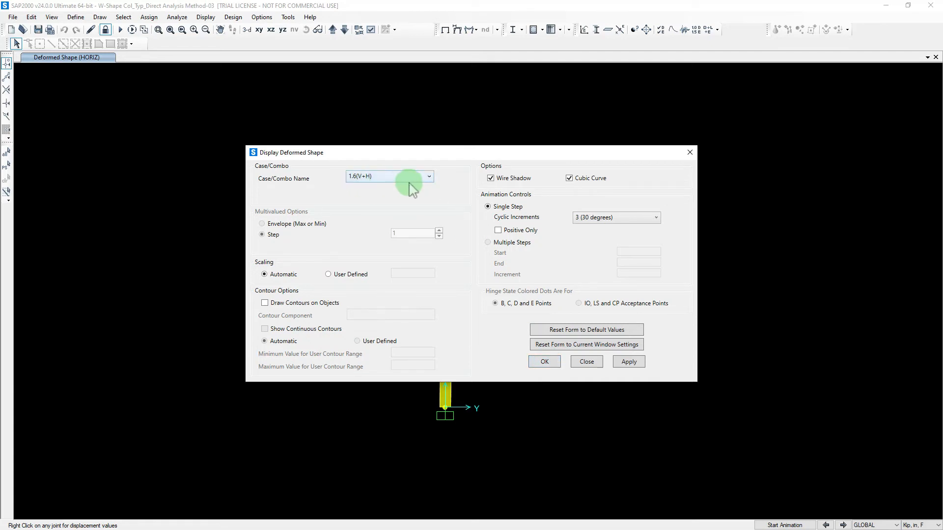
click(545, 362)
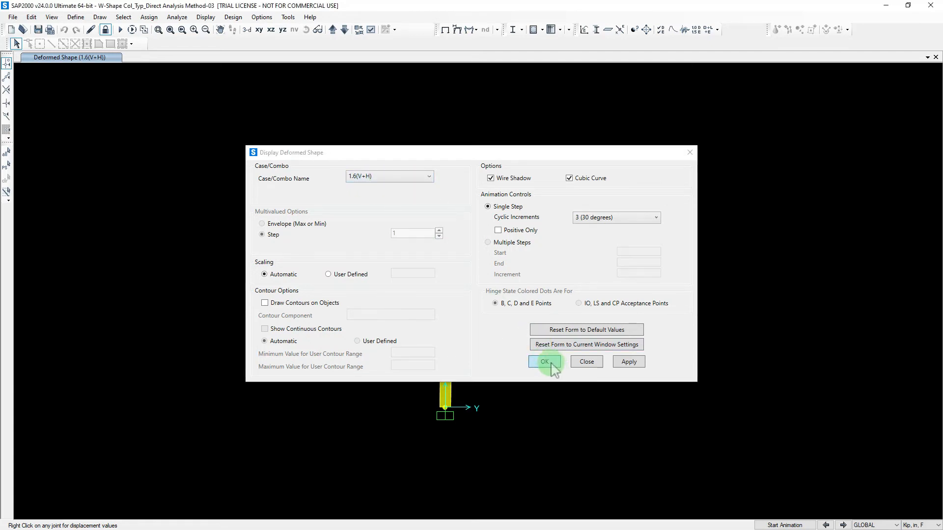
right_click(469, 179)
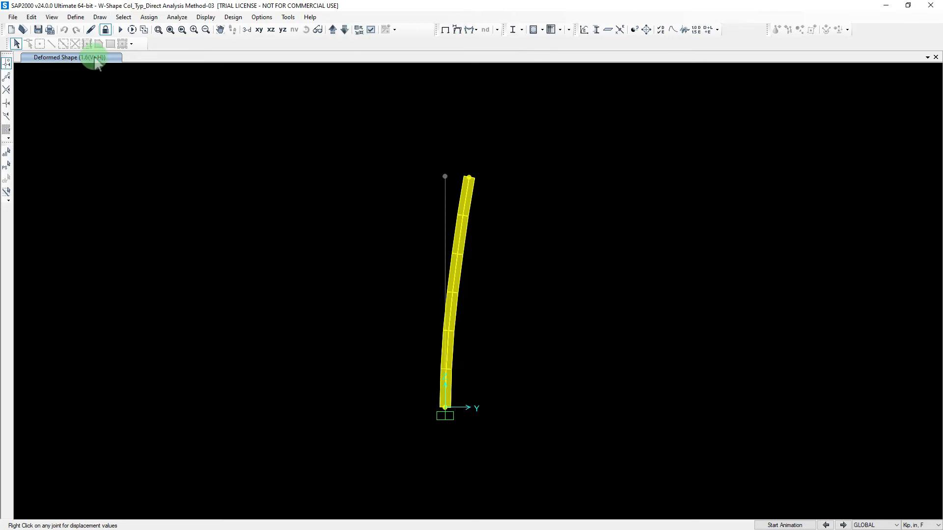
mouse_move(470, 183)
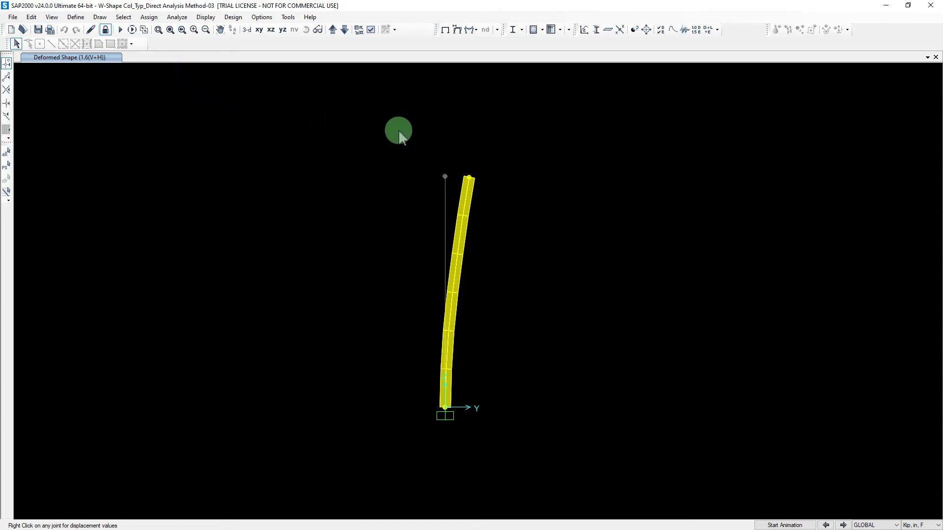
Step: Return to the undeformed shape in the 3-D view and review the column's section property and material overwrite assignments
click(445, 30)
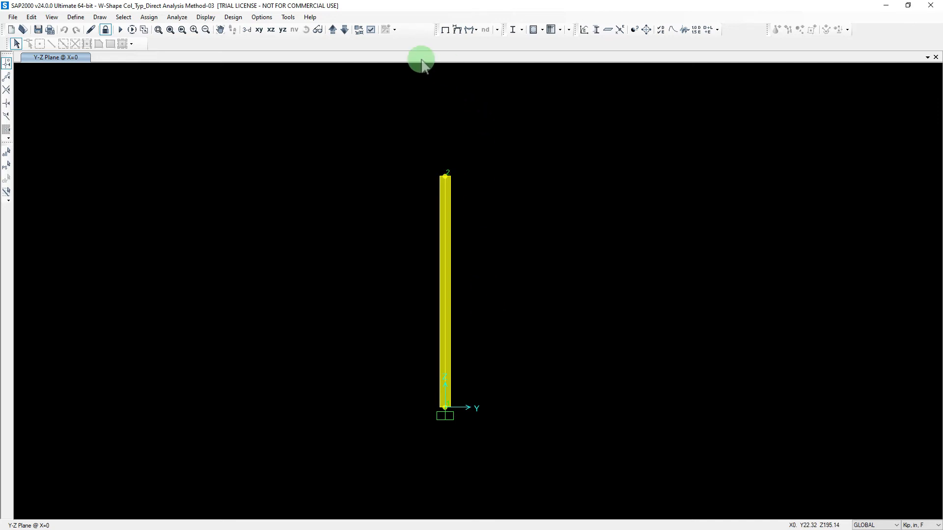
click(247, 30)
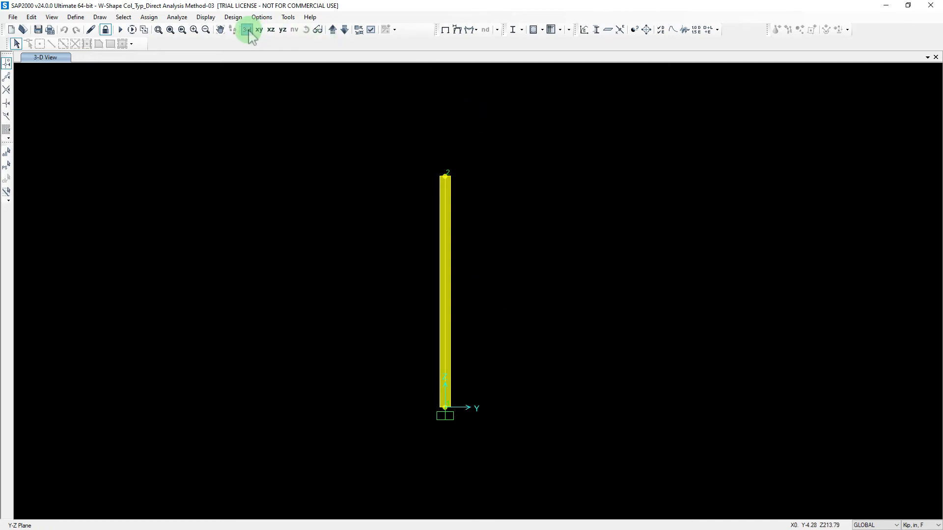
drag(568, 245, 433, 204)
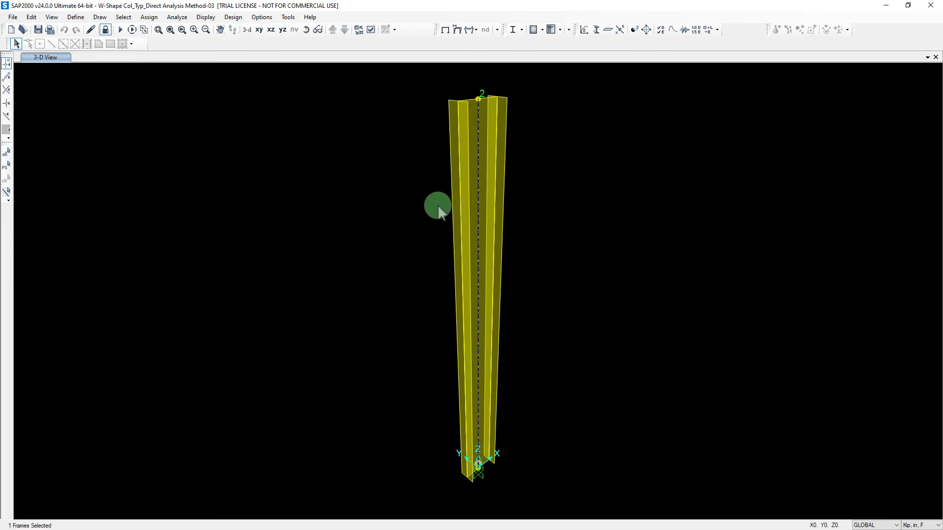
right_click(480, 211)
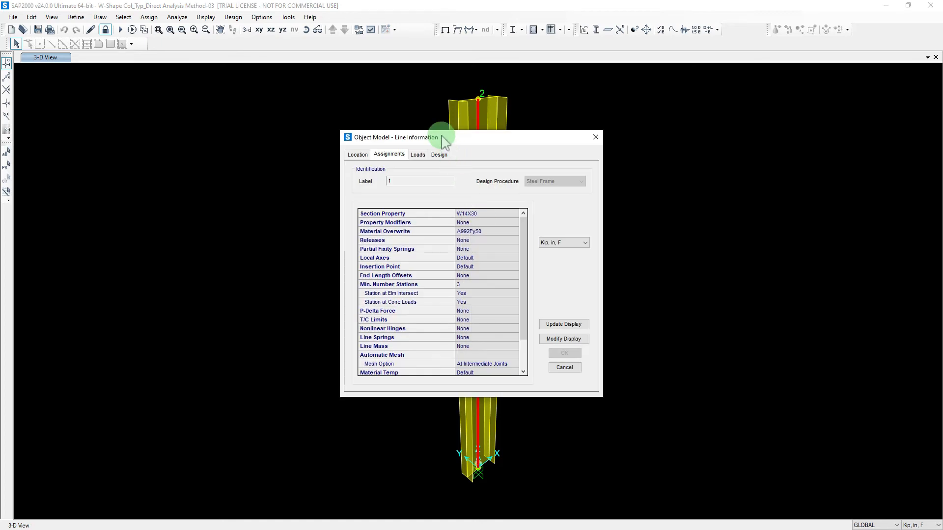
drag(442, 136, 220, 104)
click(248, 208)
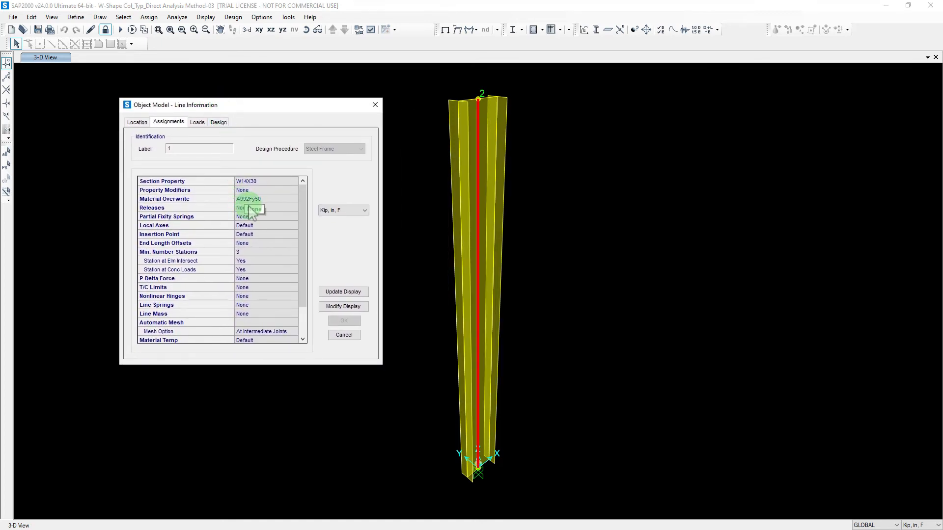
click(245, 199)
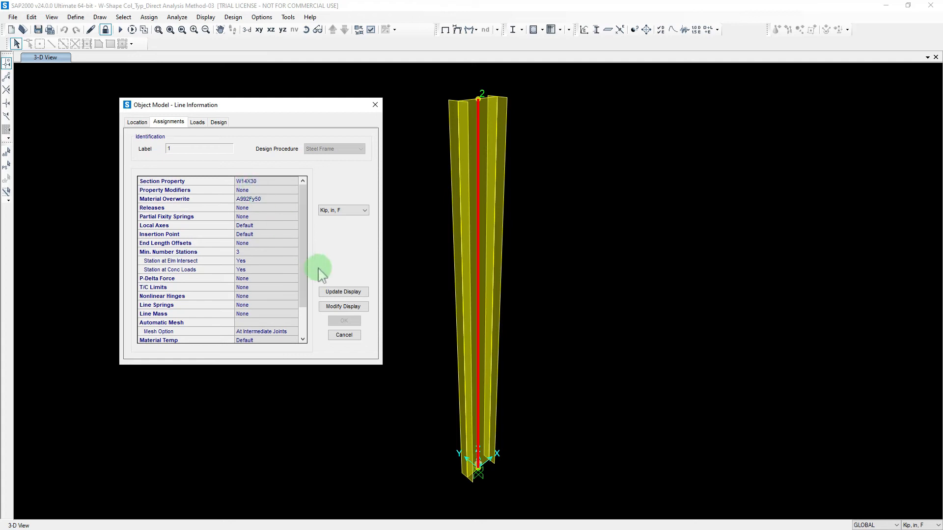
click(342, 335)
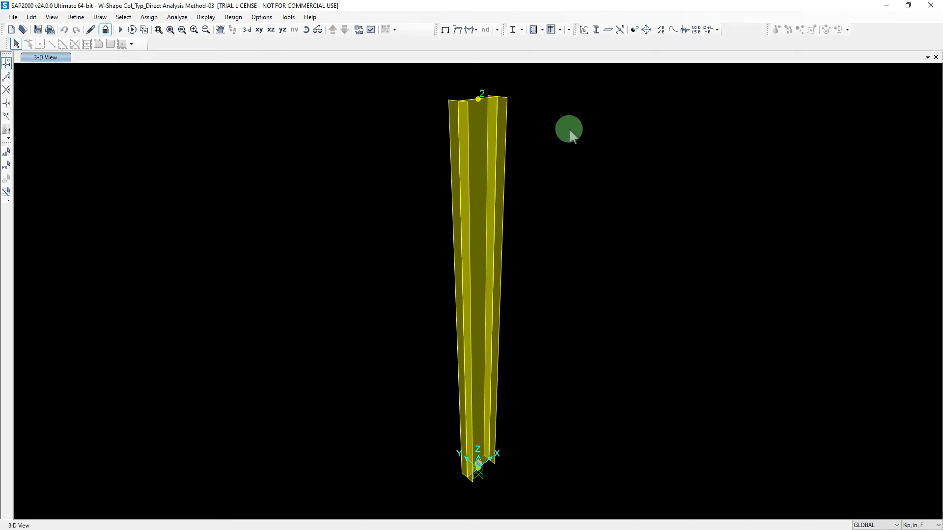
Step: Review the strength load combinations selected for steel frame design, leaving the selection without changes
click(523, 30)
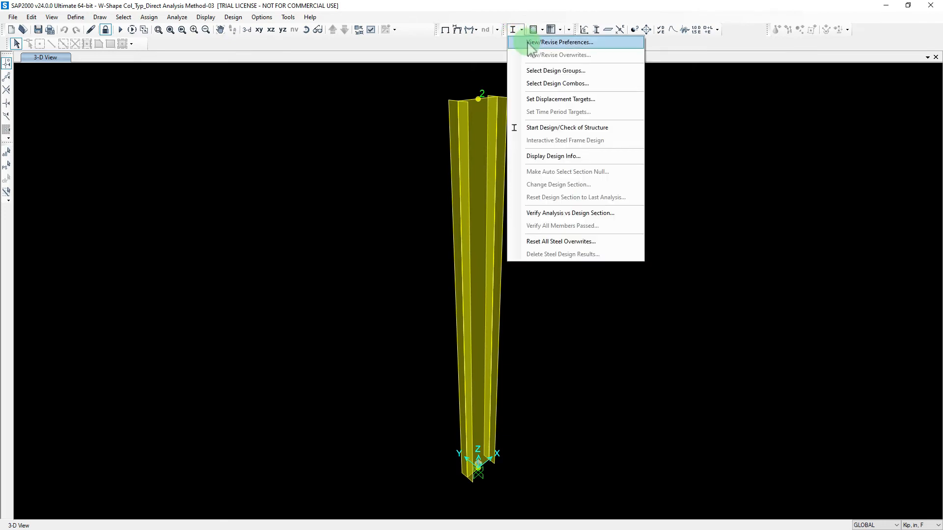
click(549, 84)
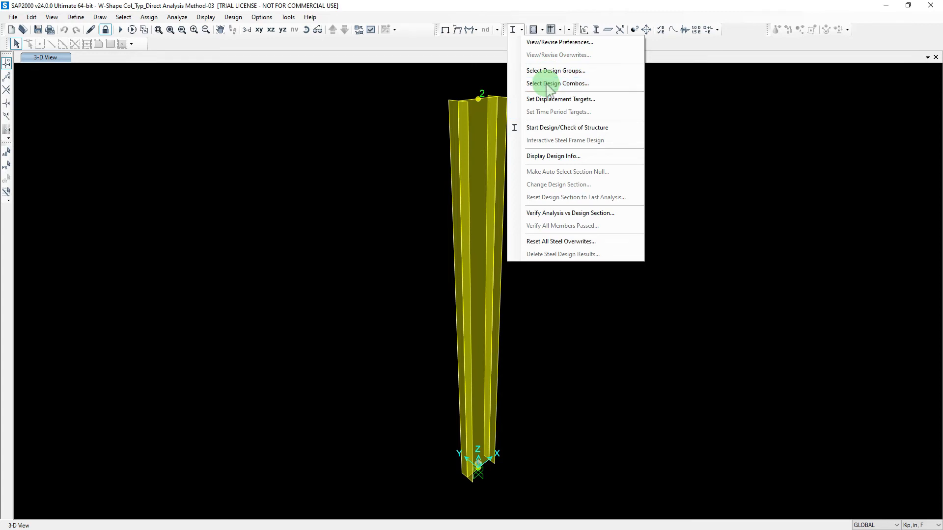
drag(431, 146, 231, 102)
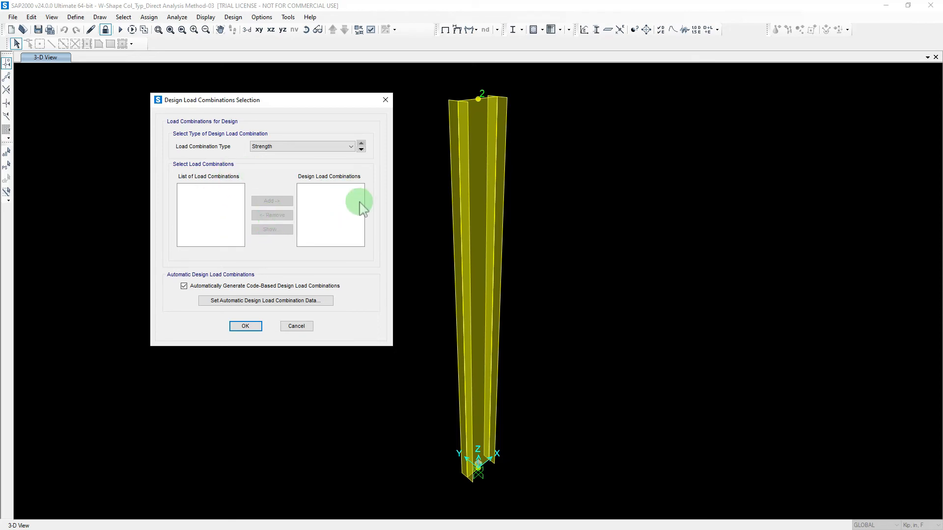
click(298, 327)
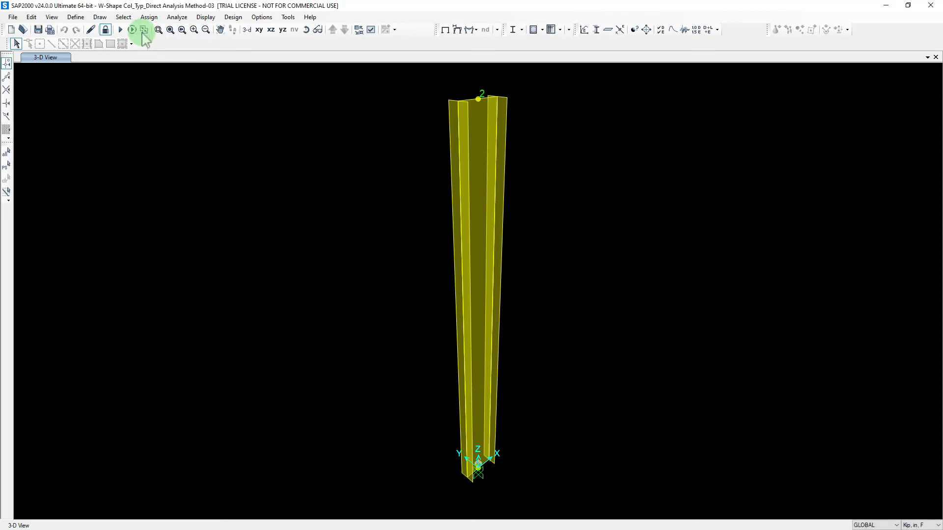
Step: Start a new Linear Add load combination named 1.6(ASD)/1.6
click(76, 17)
click(110, 247)
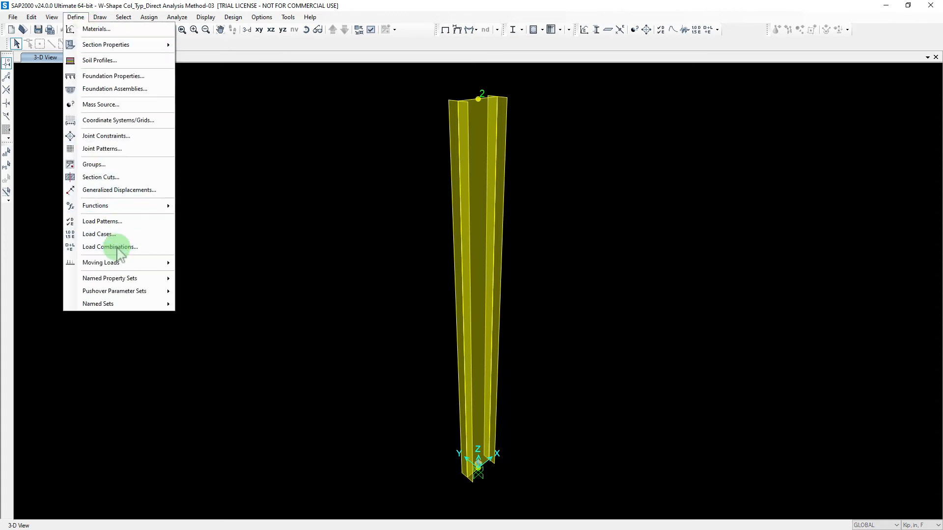
drag(398, 184, 125, 113)
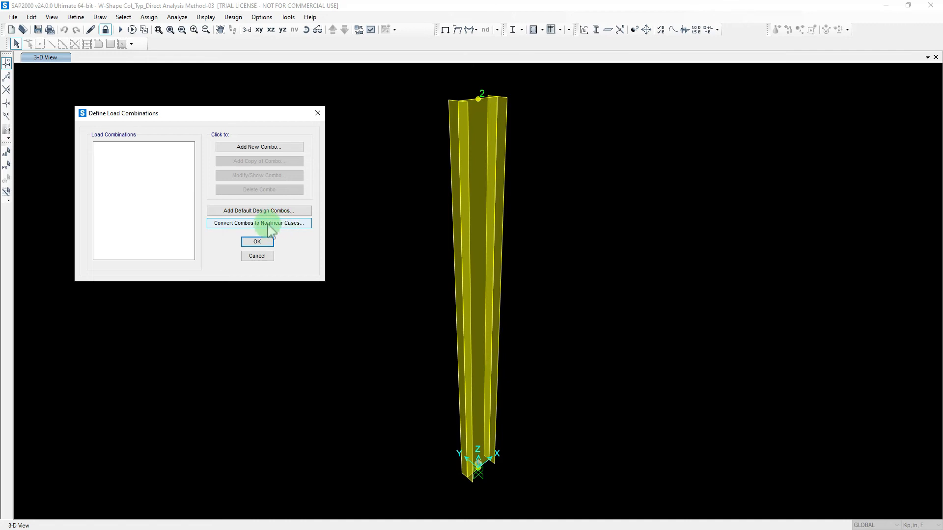
click(240, 147)
drag(349, 146, 319, 71)
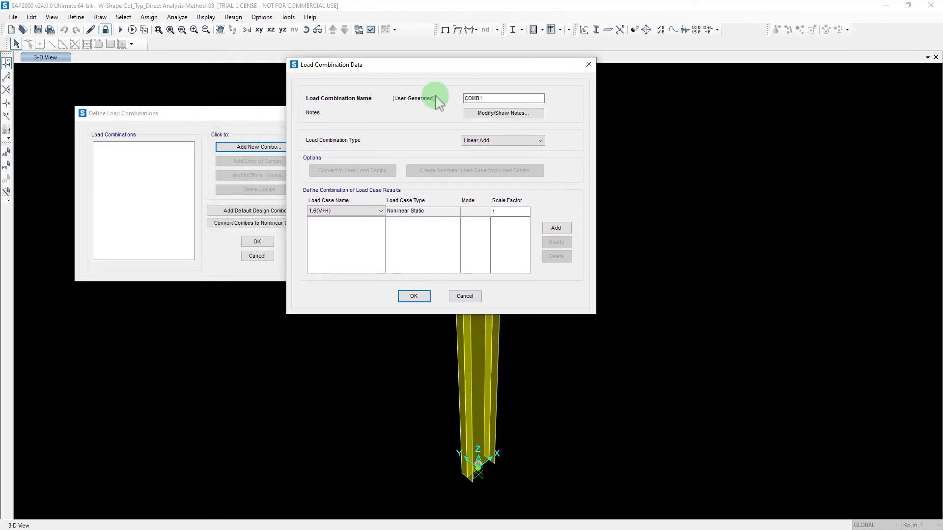
double_click(498, 98)
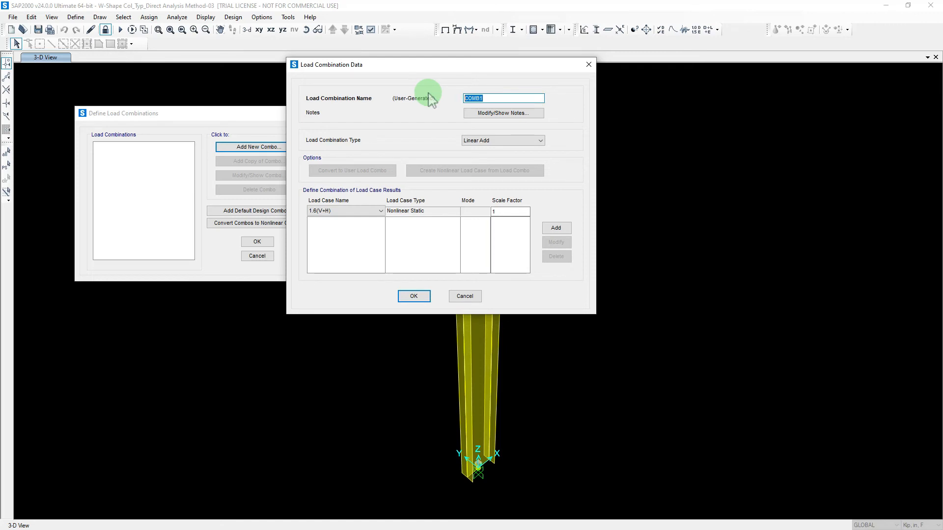
text(1.)
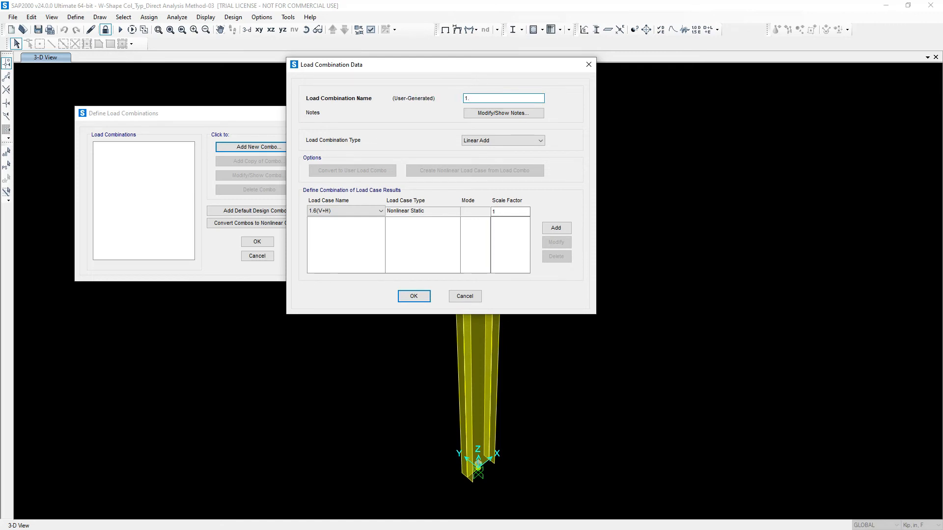
text(6()
key(BackSpace)
text(ASD)/1.6)
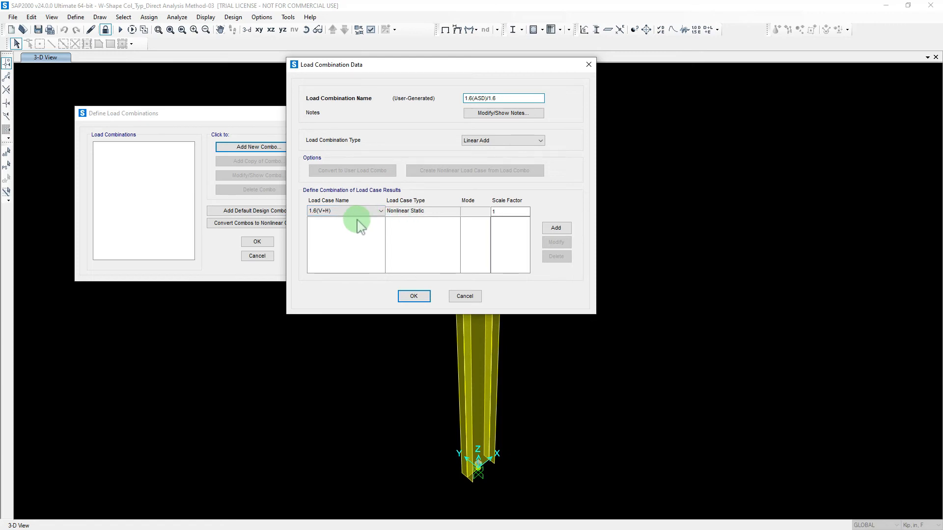
click(482, 98)
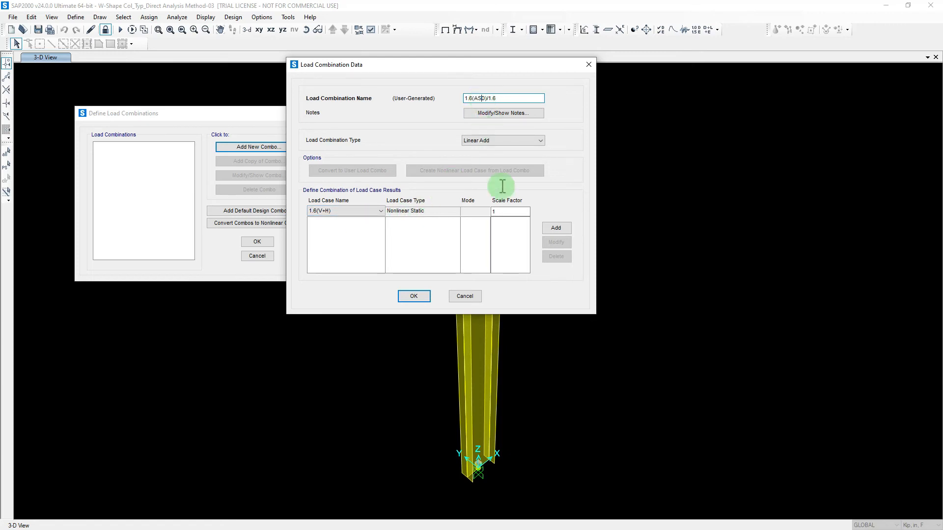
Step: Add the 1.6(V+H) load case to the combination with a scale factor of 0.625
double_click(506, 211)
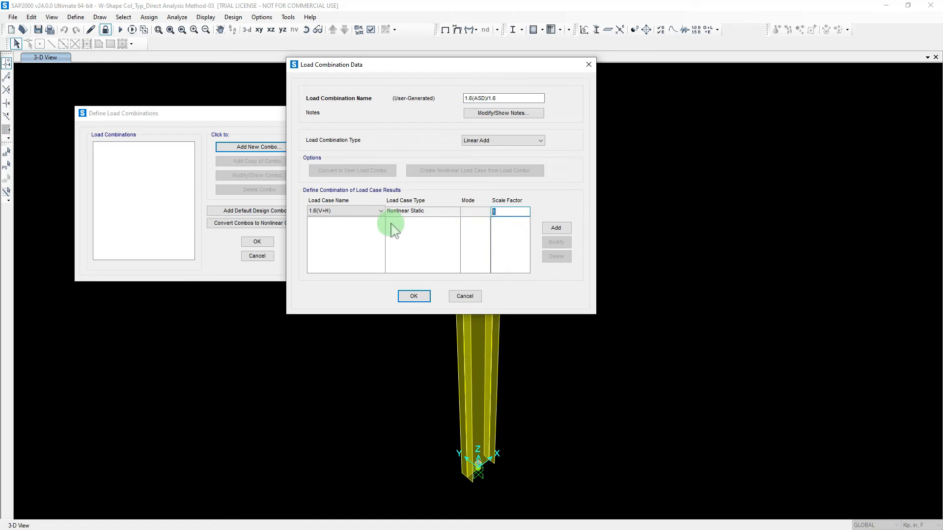
click(325, 215)
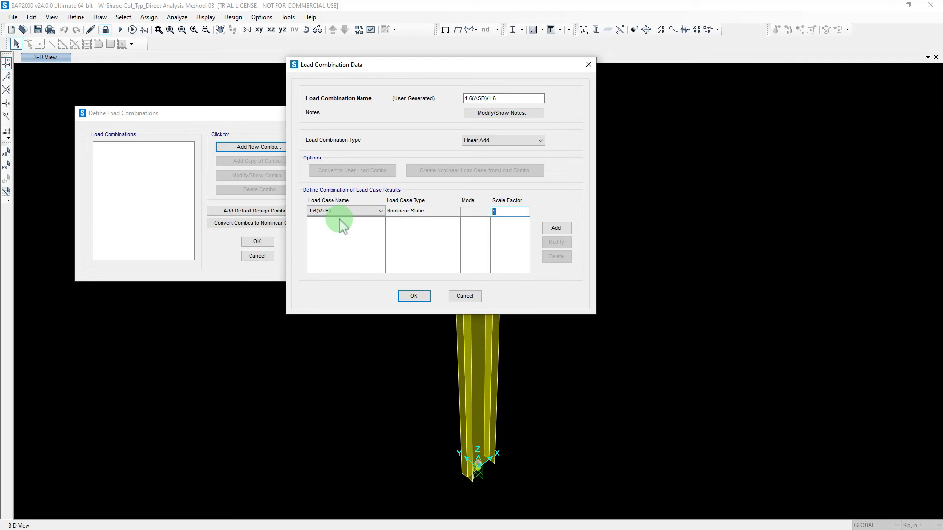
text(0.625)
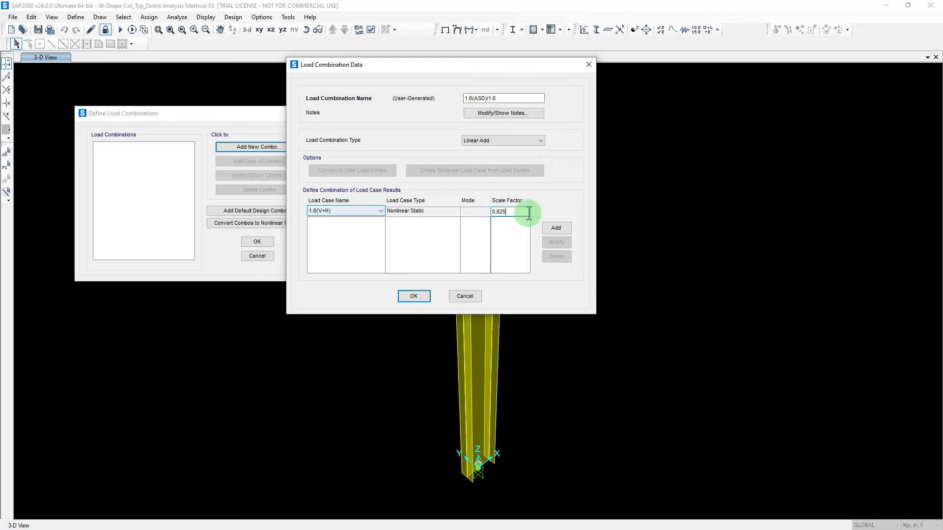
click(557, 229)
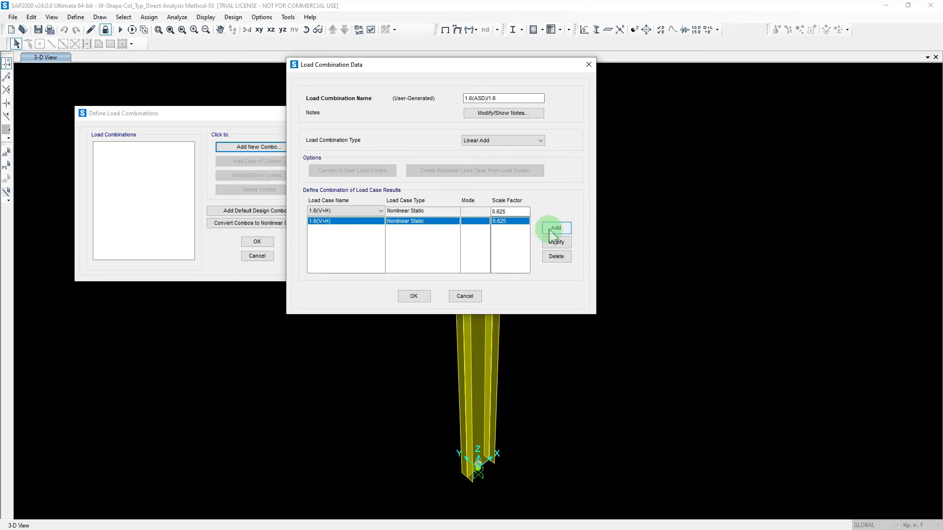
Step: Keep the Linear Add type for the 1.6(ASD)/1.6 combination and save it to the load combinations
click(414, 296)
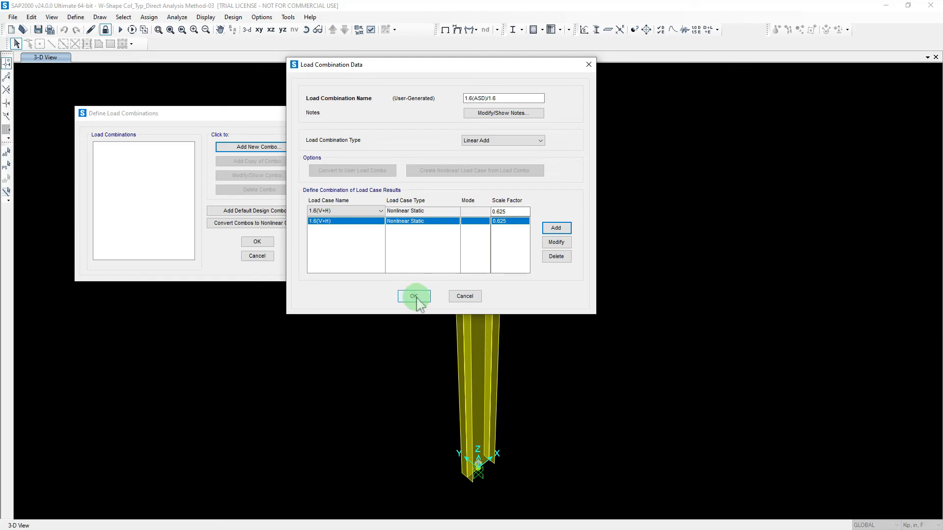
click(502, 141)
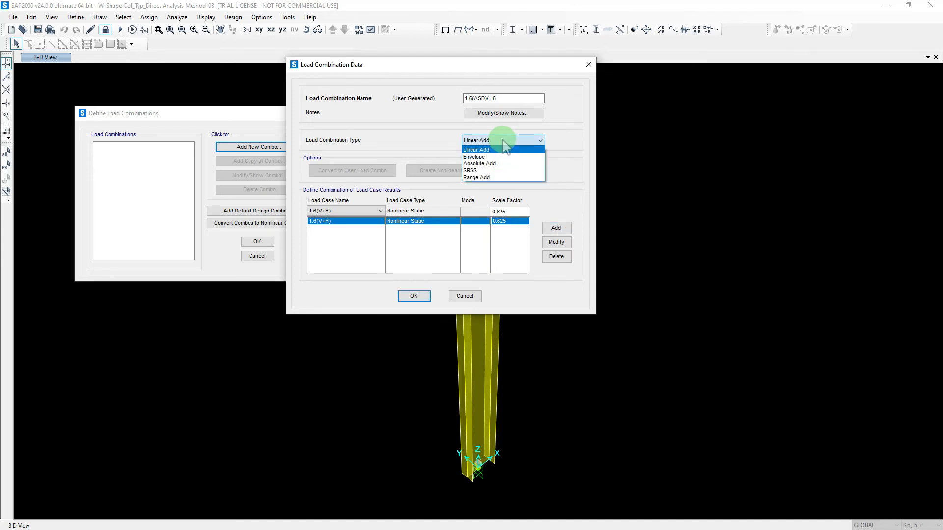
click(504, 142)
click(412, 297)
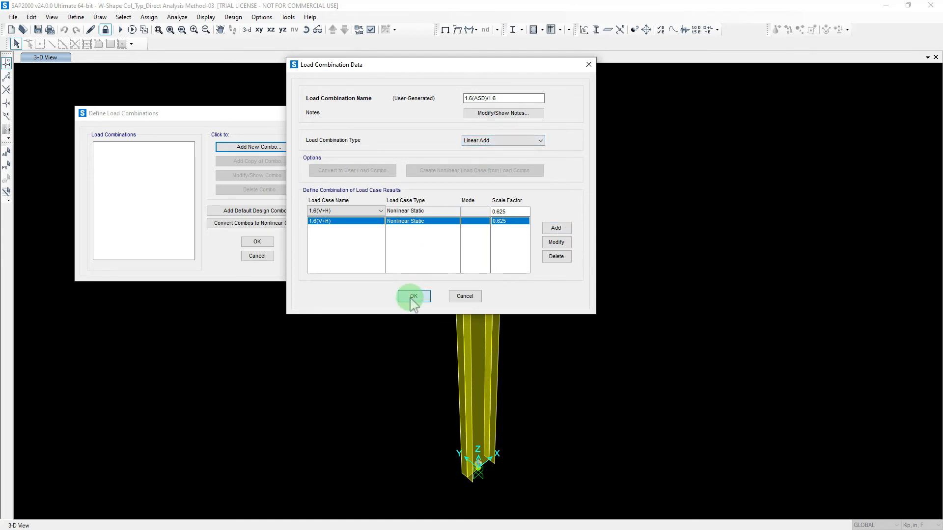
click(257, 242)
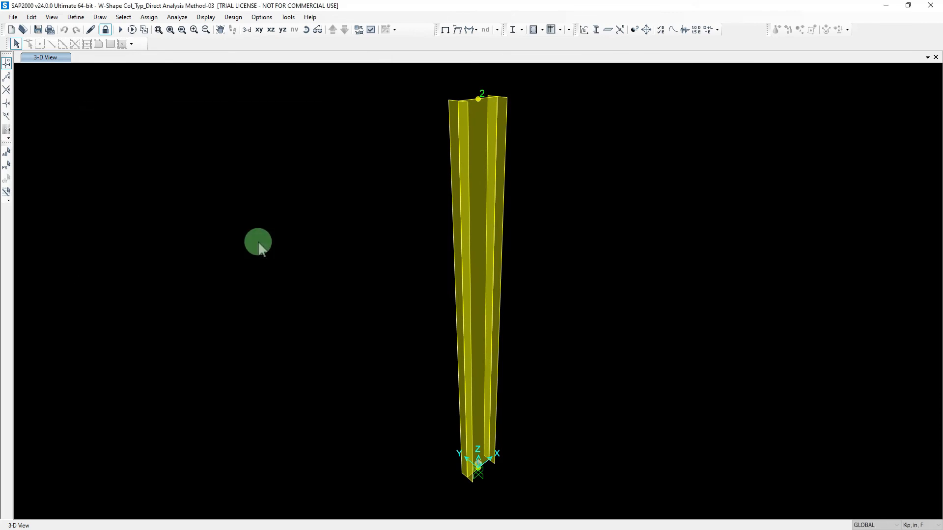
Step: Add 1.6(ASD)/1.6 to the strength design load combinations and run the steel design check of the structure
click(522, 30)
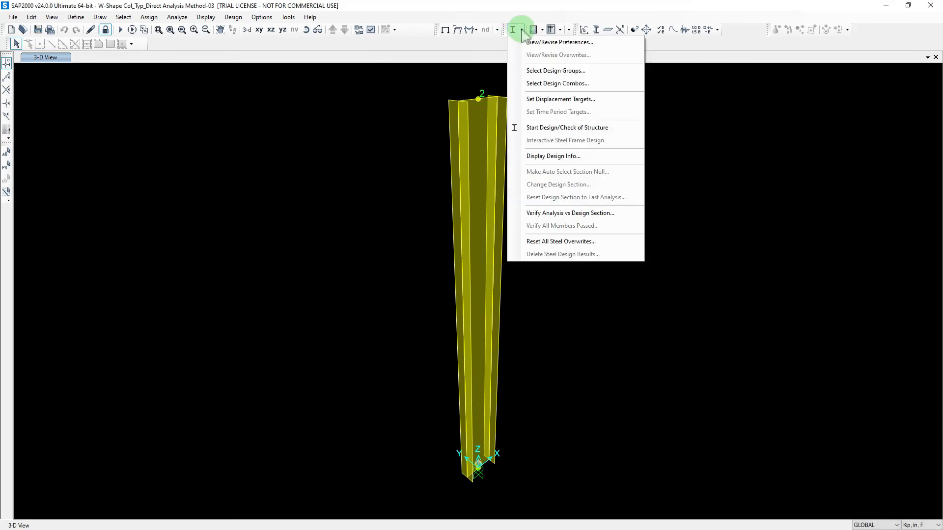
click(541, 84)
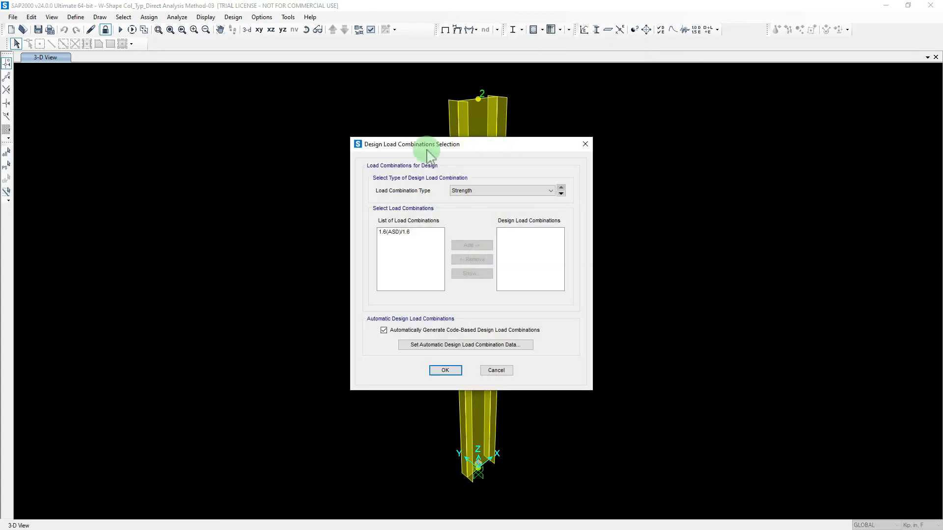
drag(430, 147, 239, 121)
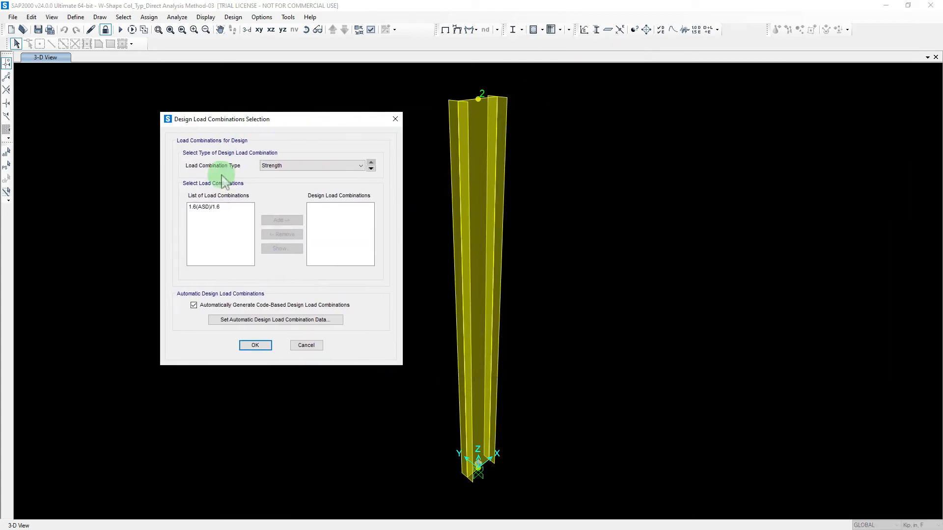
click(204, 207)
click(281, 220)
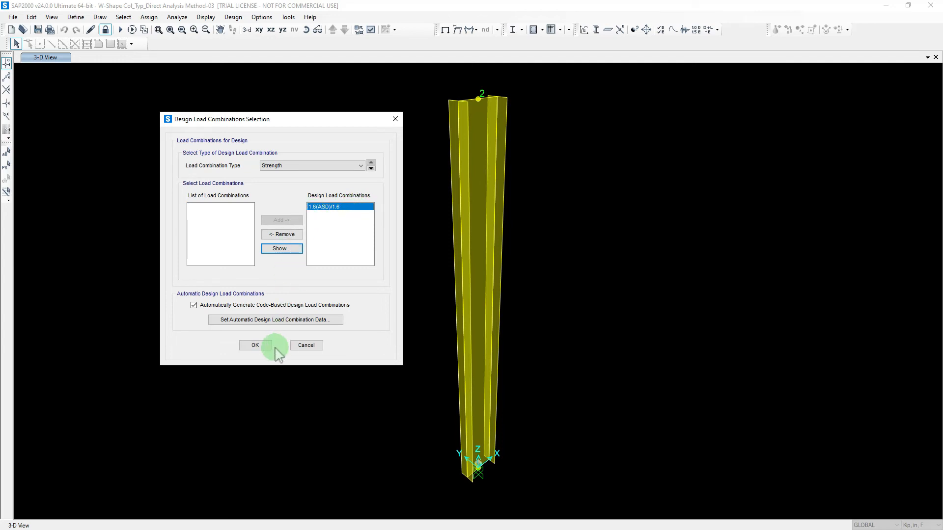
click(254, 345)
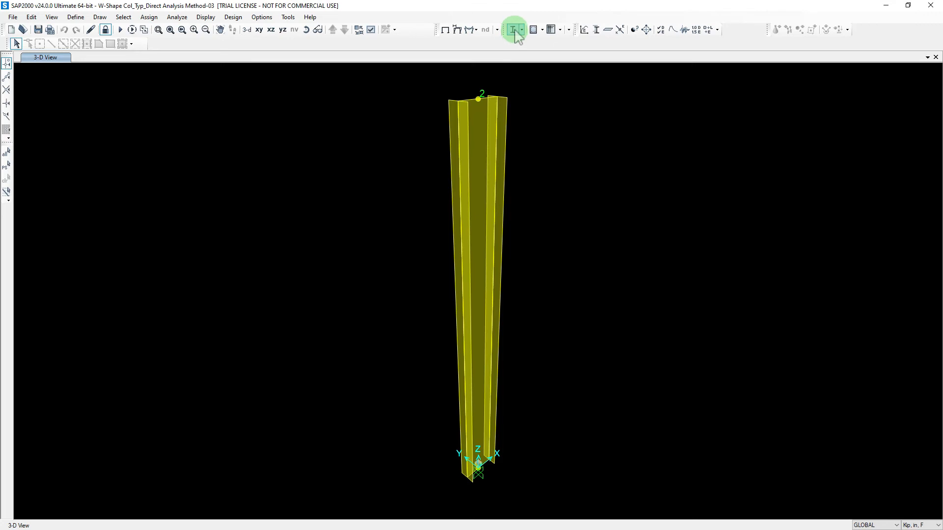
click(513, 30)
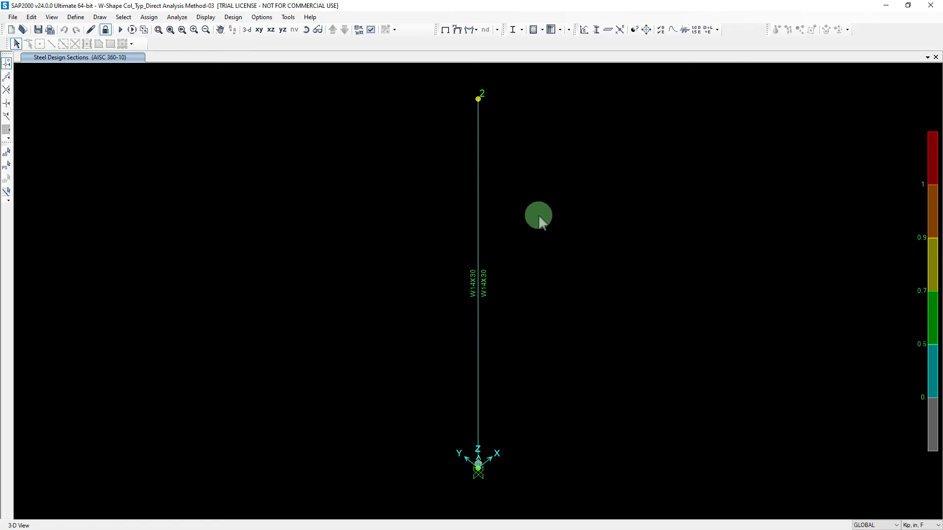
Step: Review the strength design load combinations used by the steel check, leaving the selection without changes
click(522, 30)
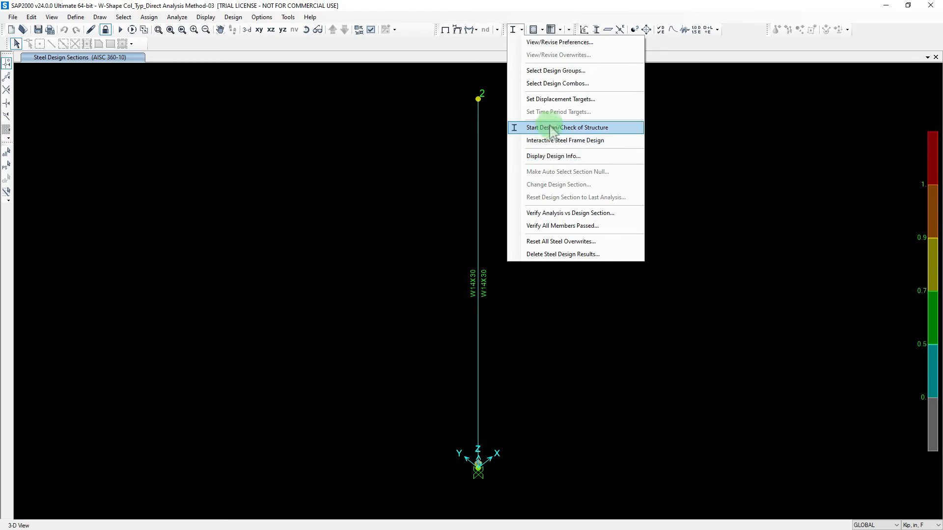
click(548, 84)
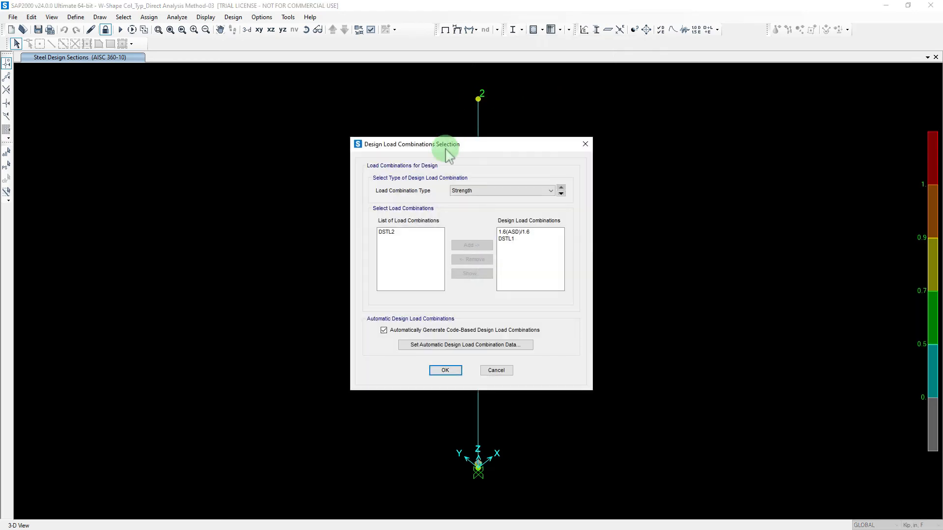
drag(447, 151, 187, 111)
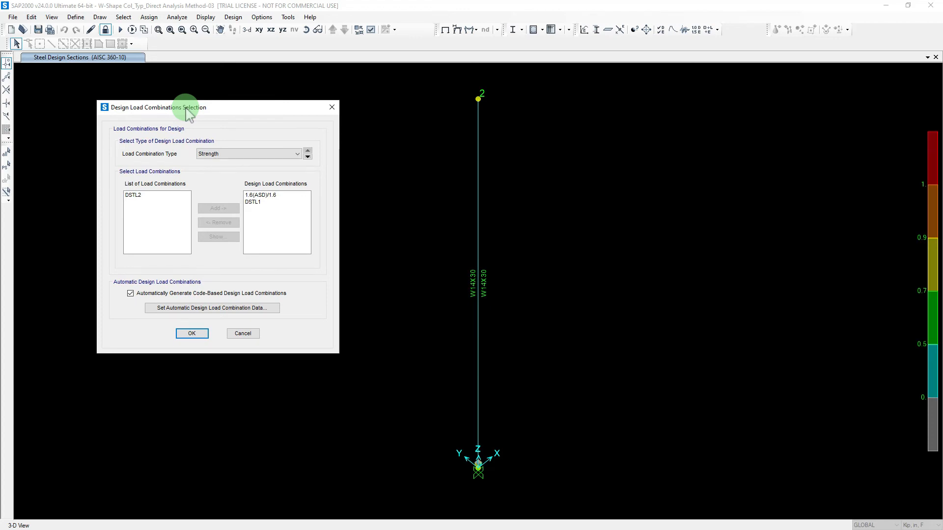
drag(187, 109, 165, 92)
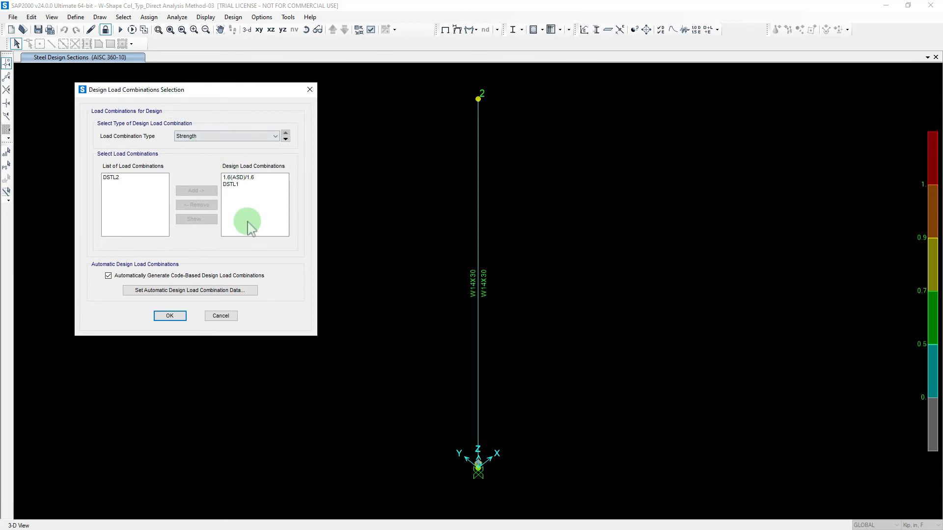
click(221, 316)
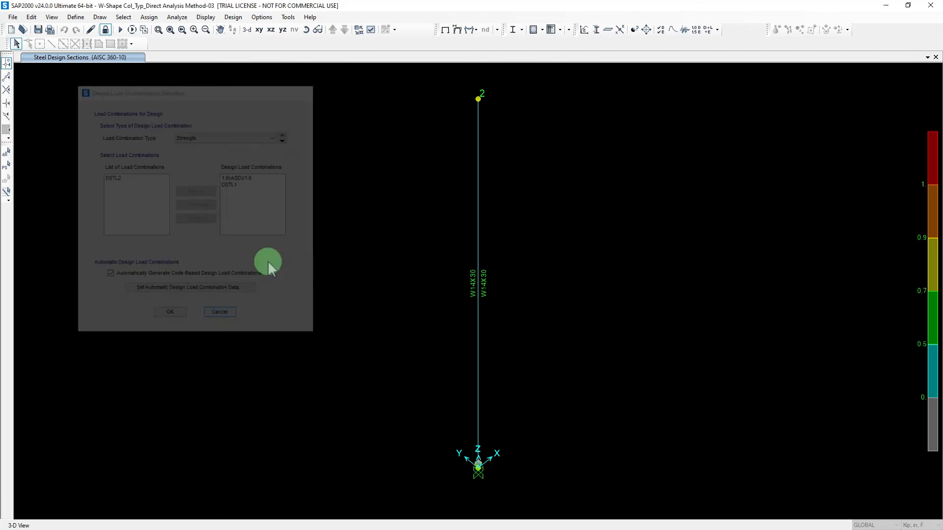
Step: Display the maximum stress ratios as the steel design output on the column
click(522, 30)
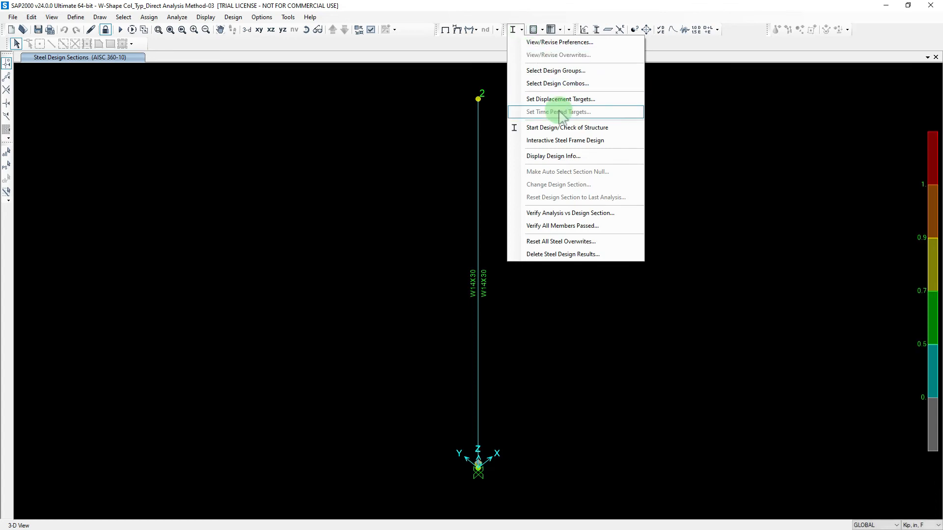
click(561, 157)
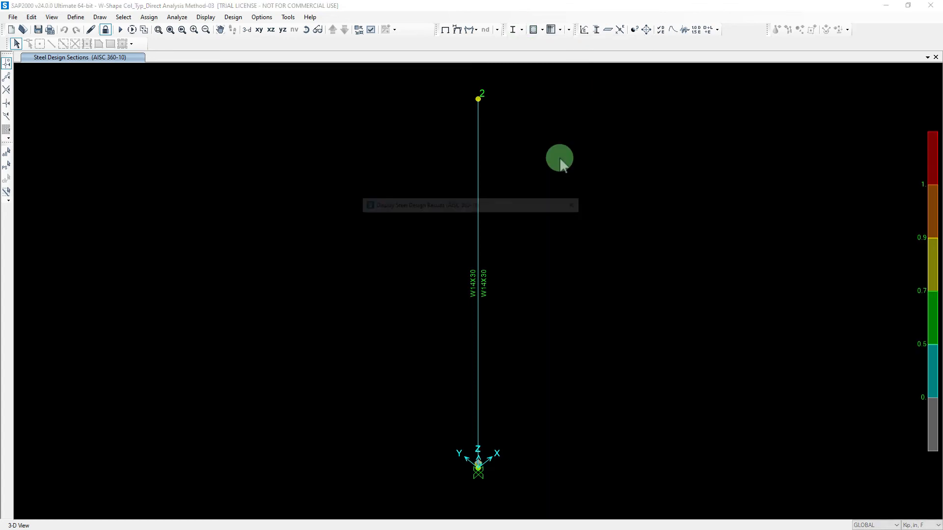
drag(467, 200, 300, 135)
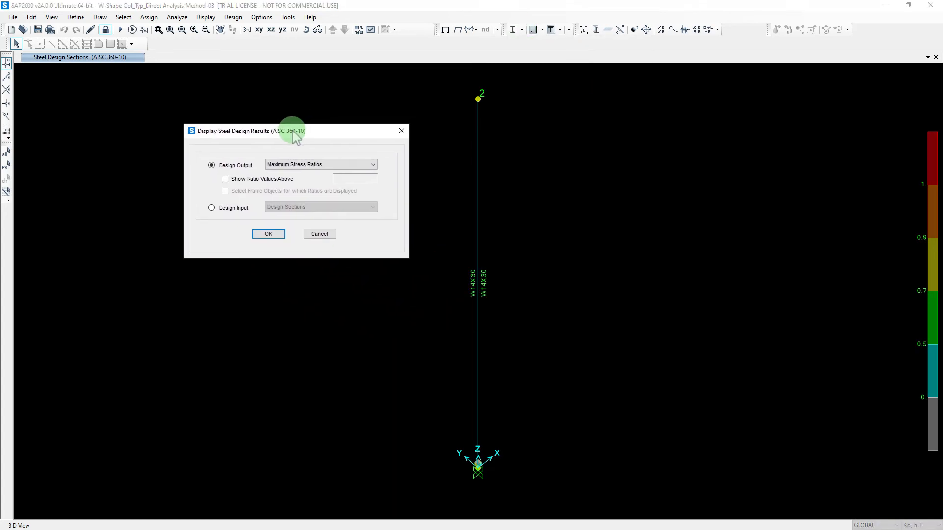
click(271, 234)
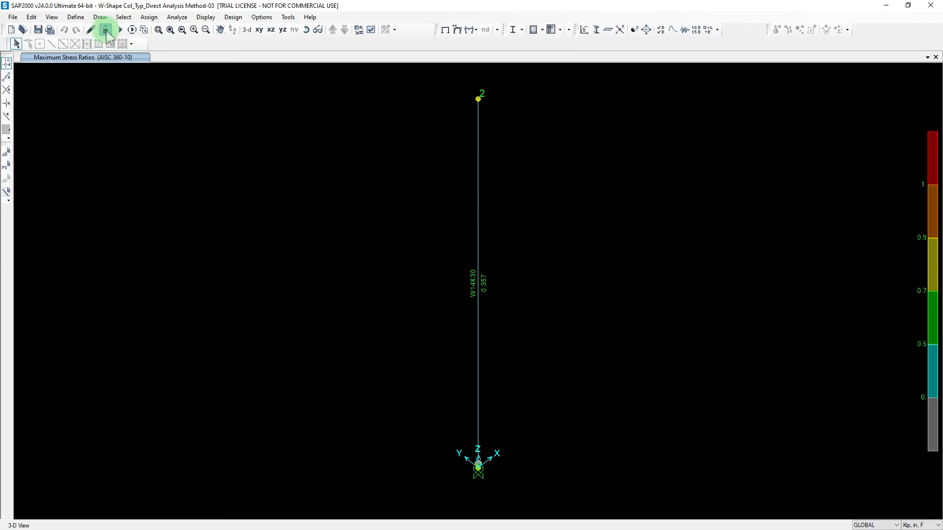
Step: Review the column's steel stress check summary by load combination and station
right_click(478, 184)
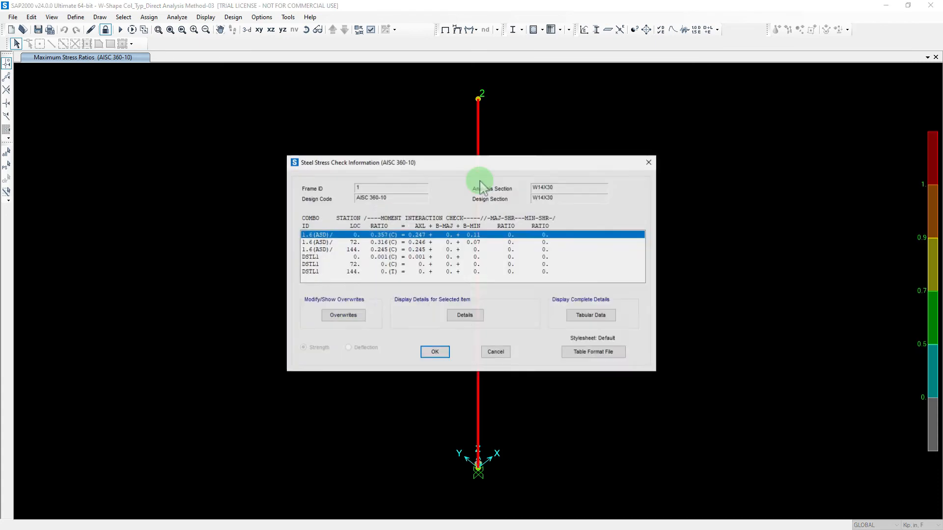
drag(418, 164, 182, 110)
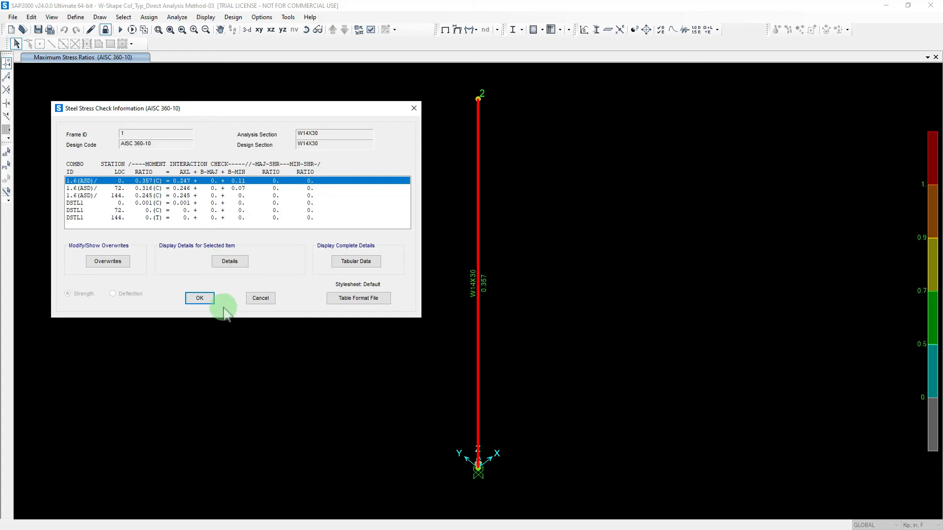
click(200, 299)
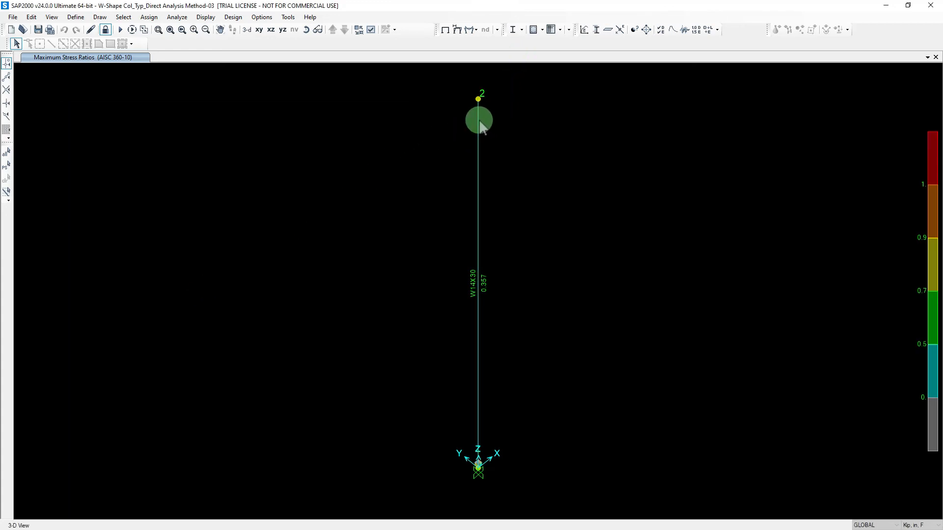
Step: Examine the detailed AISC 360-10 stress check report of the column for the 1.6(ASD)/1.6 combination at station 0
right_click(478, 124)
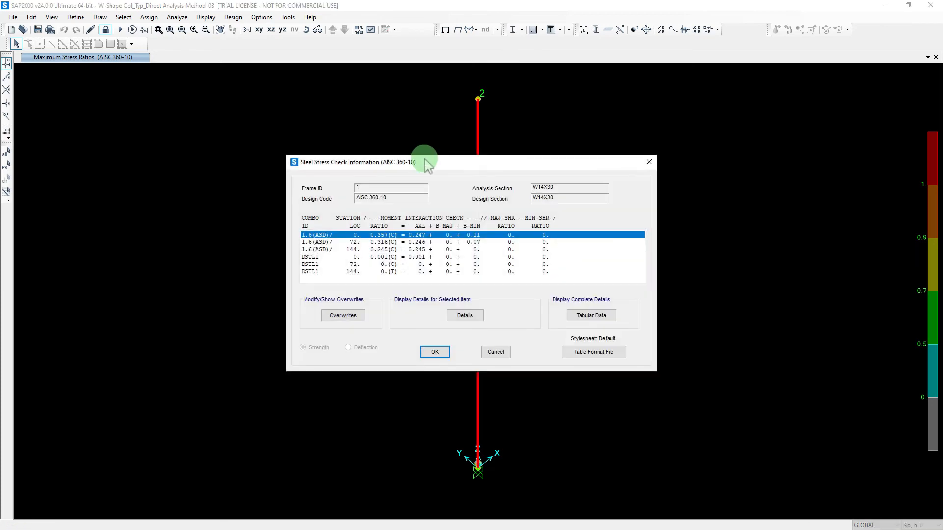
drag(425, 164, 242, 110)
click(273, 261)
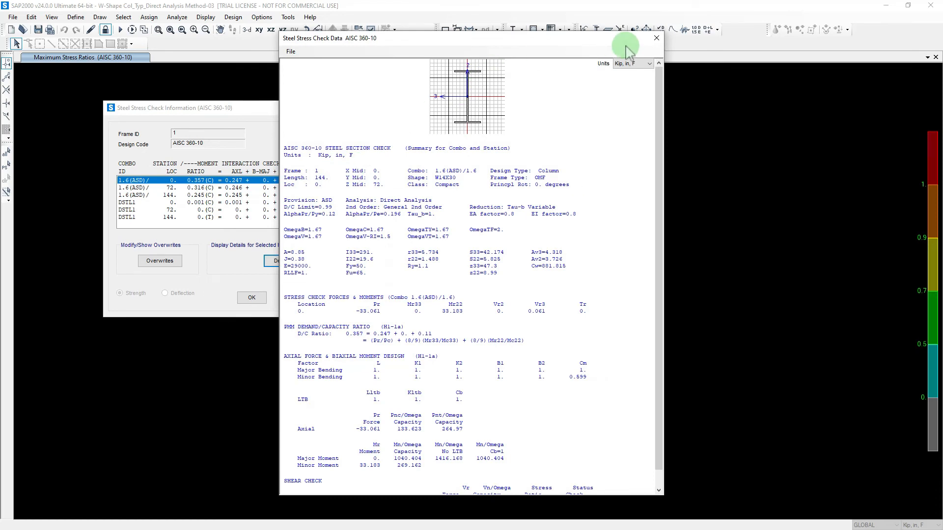
scroll(370, 249, down, 1)
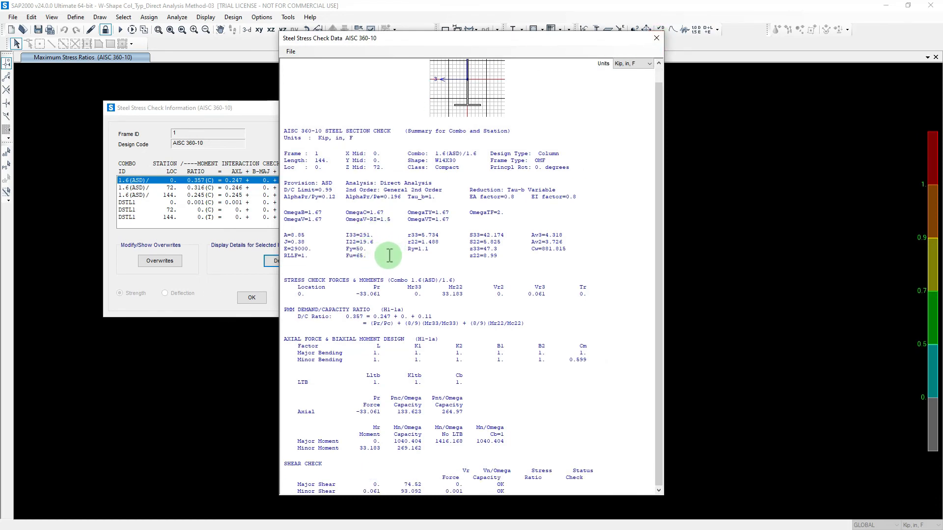
click(656, 37)
click(466, 108)
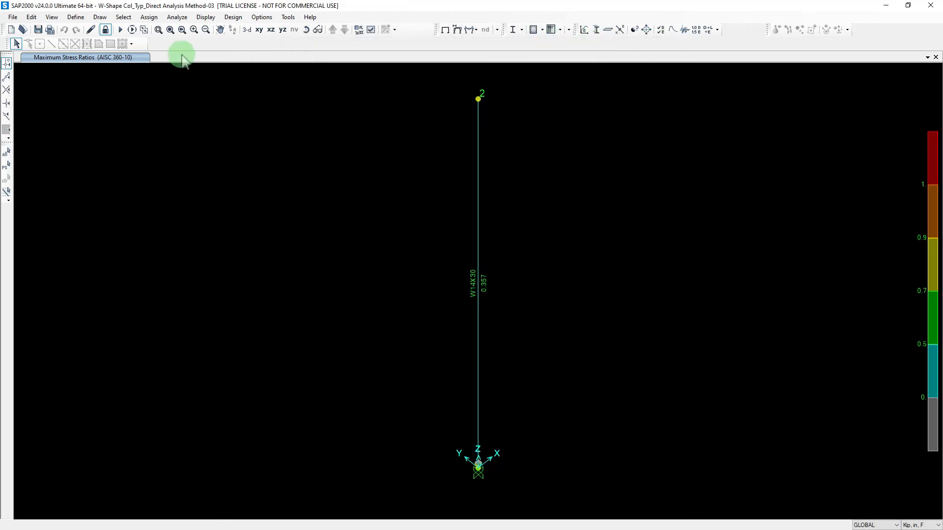
Step: Unlock the model and review the EA and EI property modifiers assigned to the column
click(107, 30)
click(484, 307)
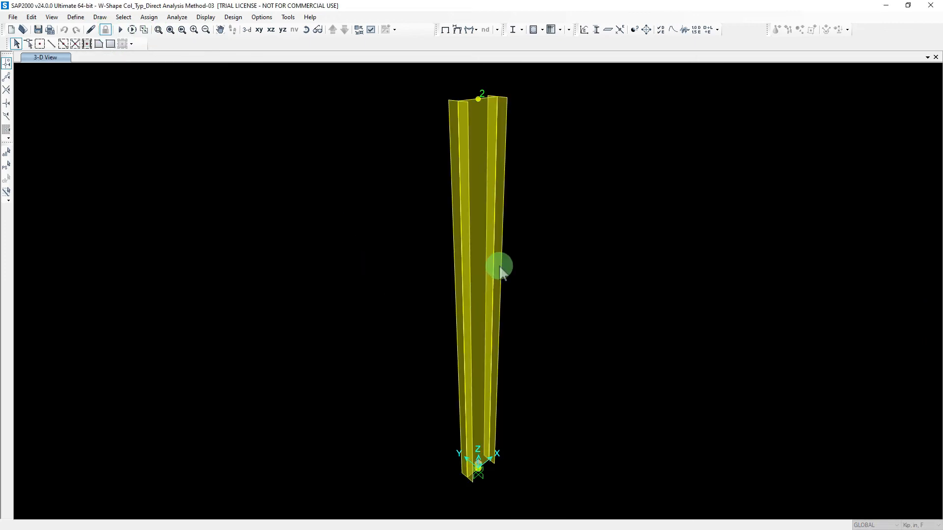
click(478, 200)
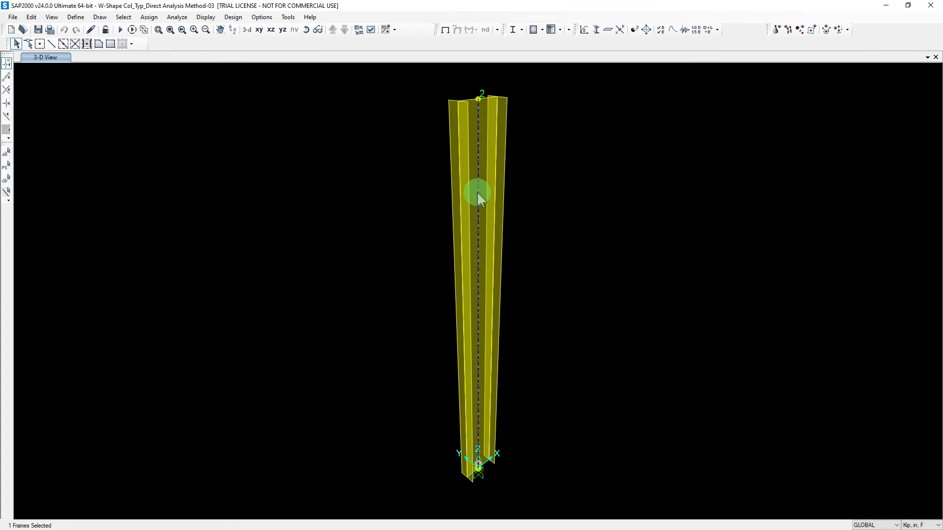
right_click(479, 194)
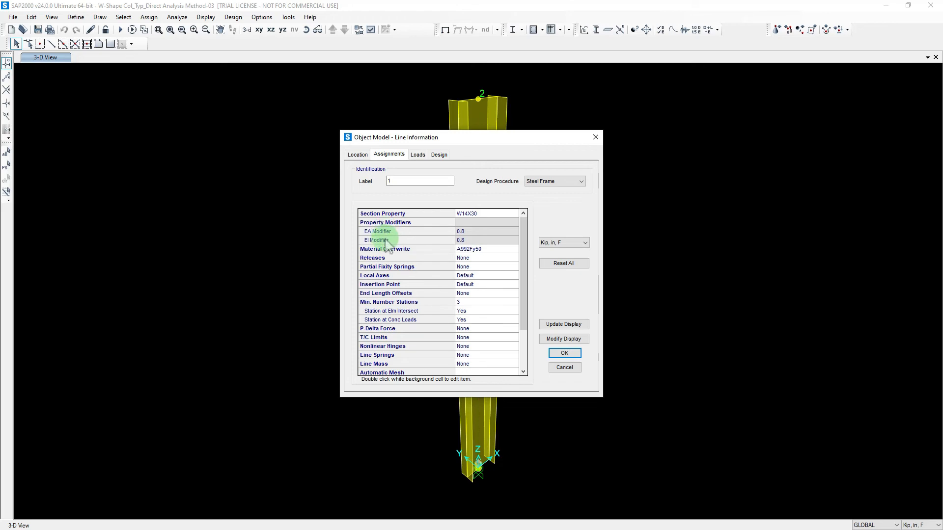
click(561, 355)
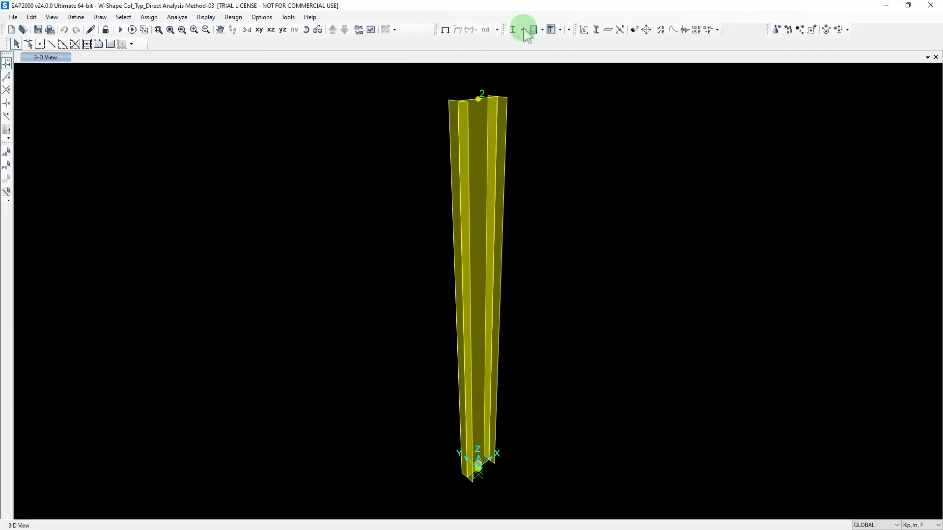
click(522, 31)
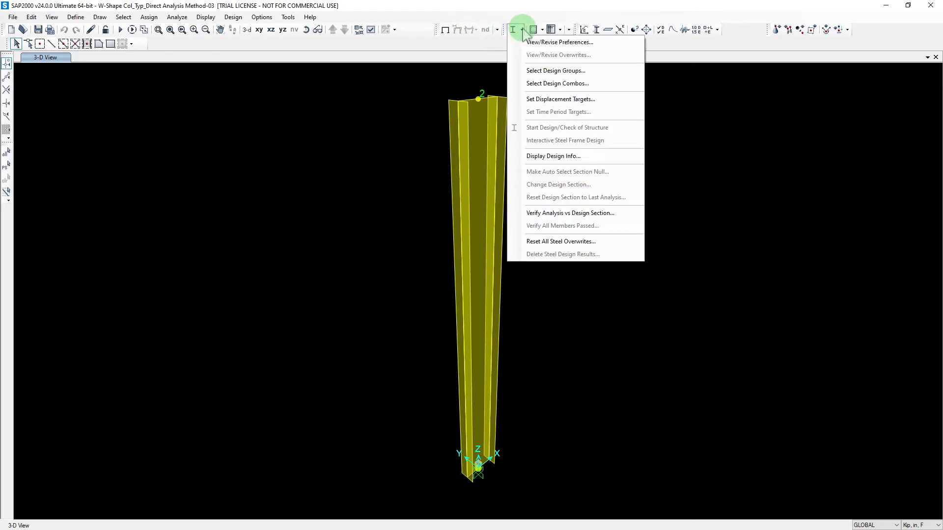
click(474, 9)
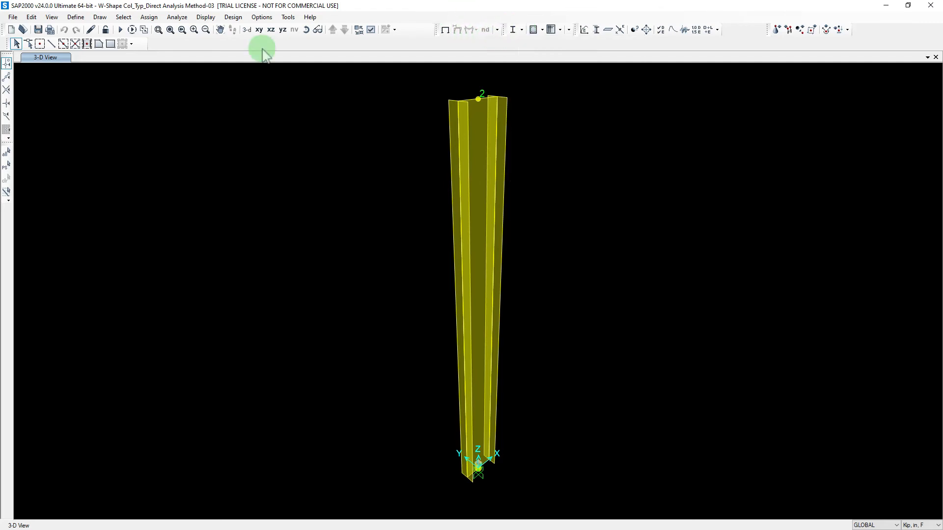
Step: Run the analysis again for all load cases and check the displacements of the column's top joint under 1.6(V+H)
click(121, 30)
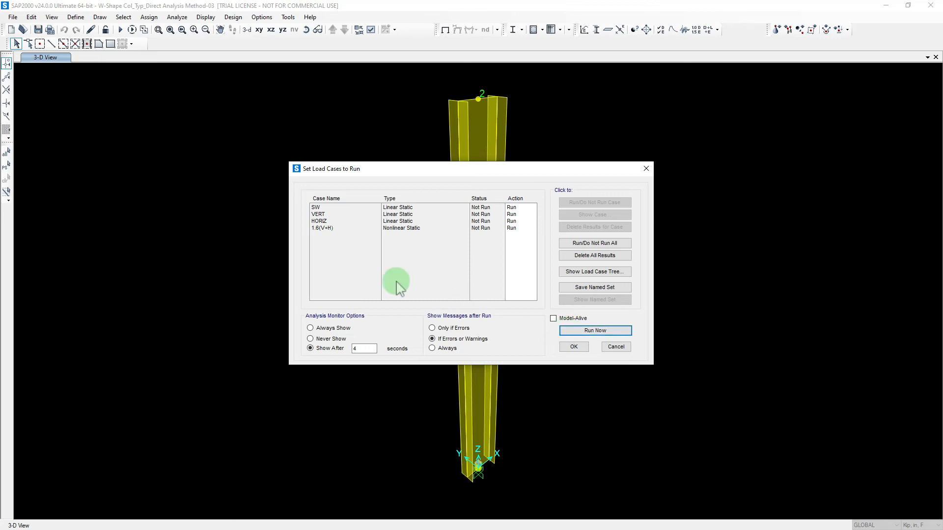
click(580, 332)
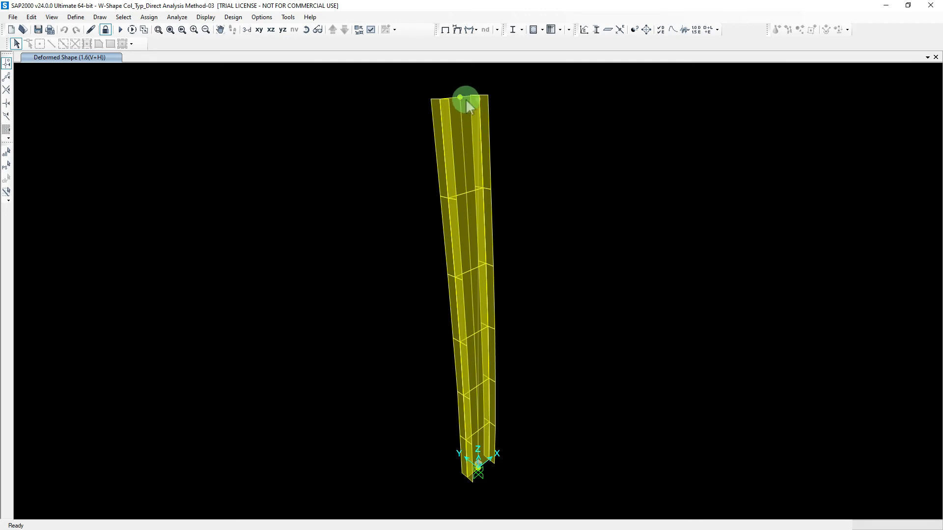
mouse_move(462, 98)
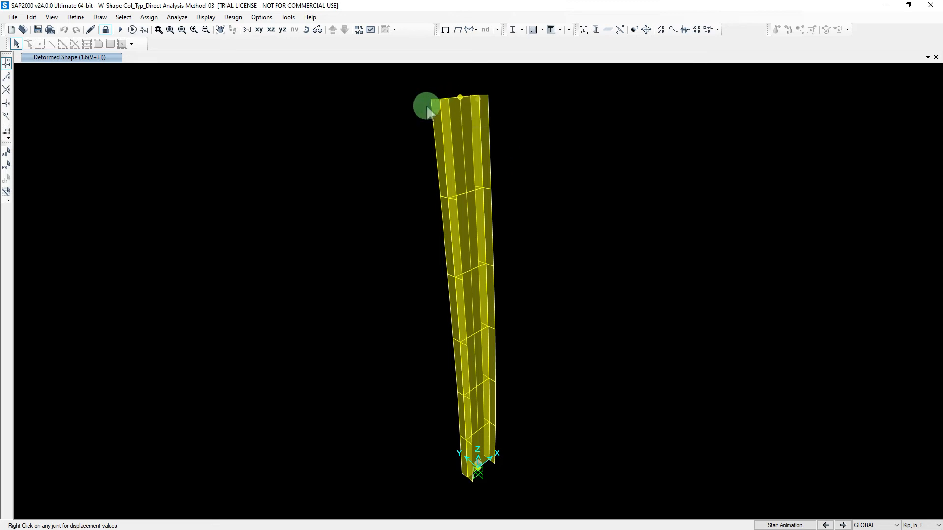
Step: Run the steel design check of the column in the Y-Z plane and show its maximum stress ratio
click(282, 30)
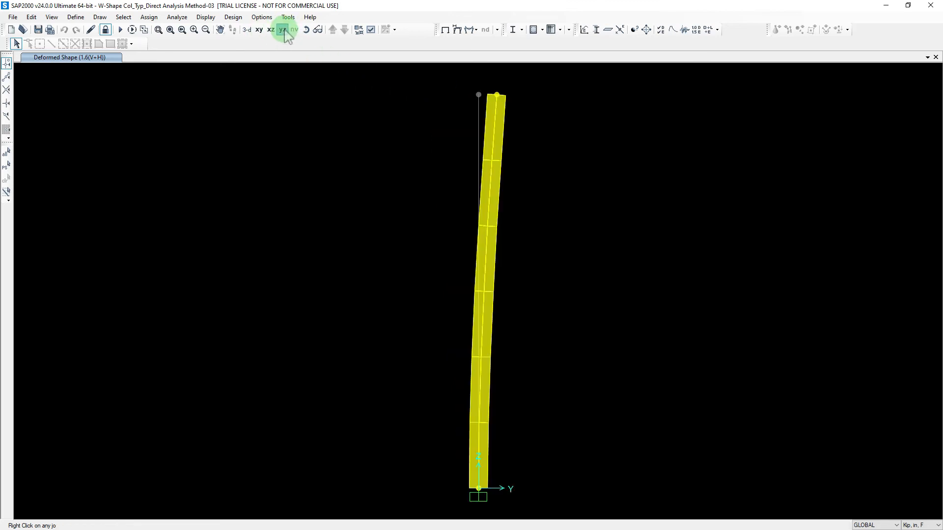
click(513, 30)
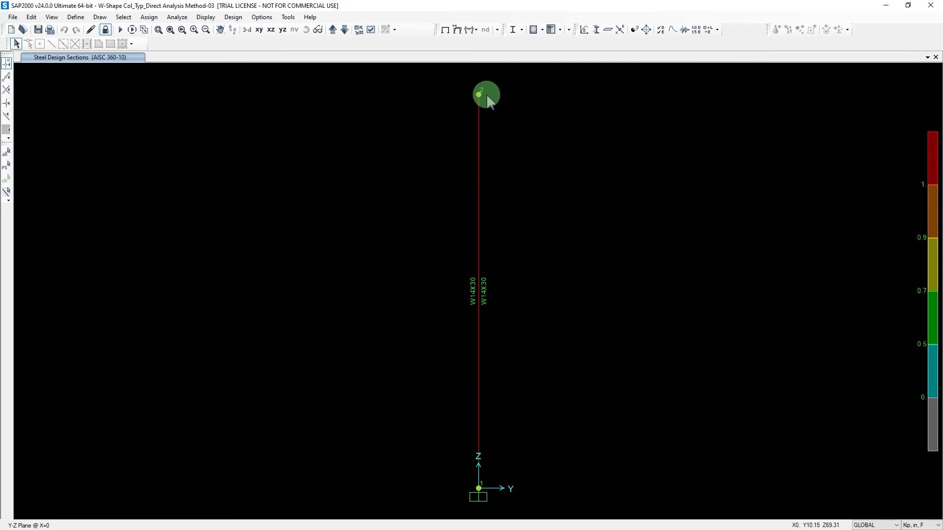
click(522, 31)
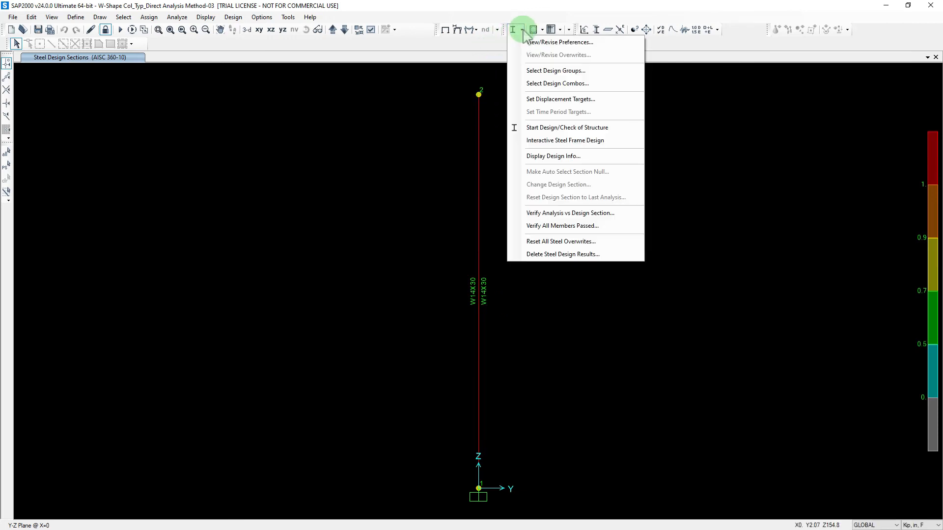
click(546, 155)
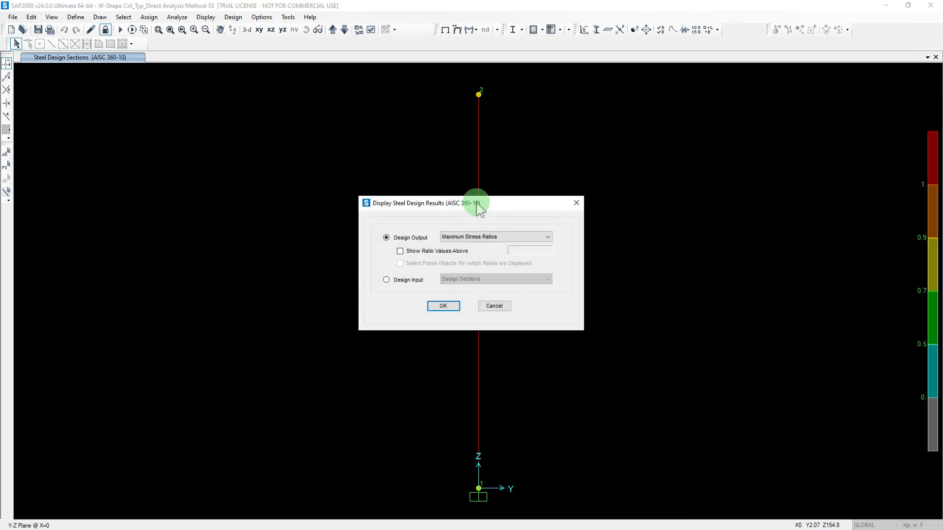
drag(478, 204, 289, 160)
click(256, 261)
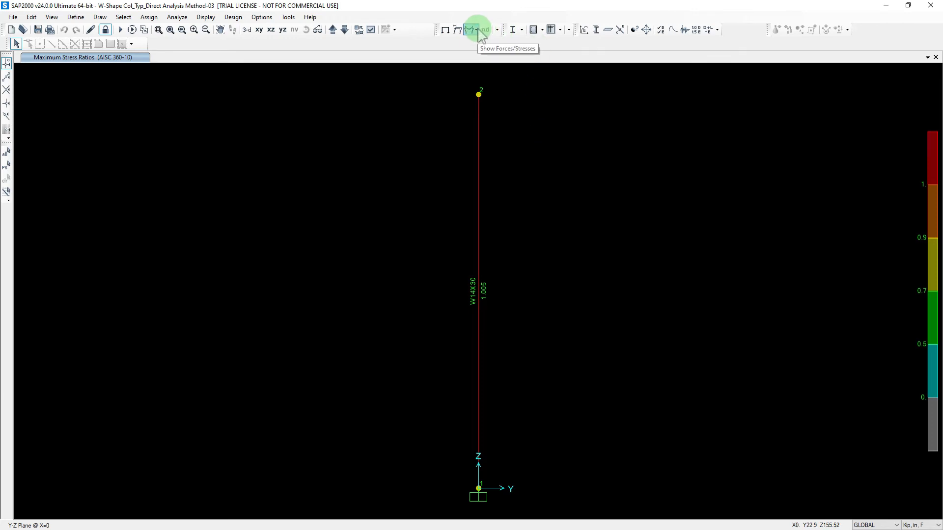
Step: Display the column's Moment 2-2 force diagram for the 1.6(ASD)/1.6 combination with values shown
click(476, 30)
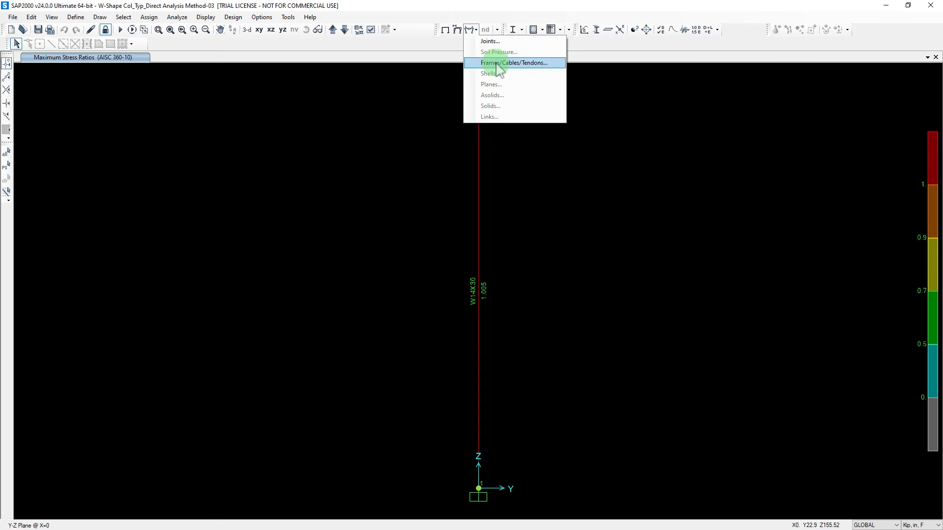
click(497, 64)
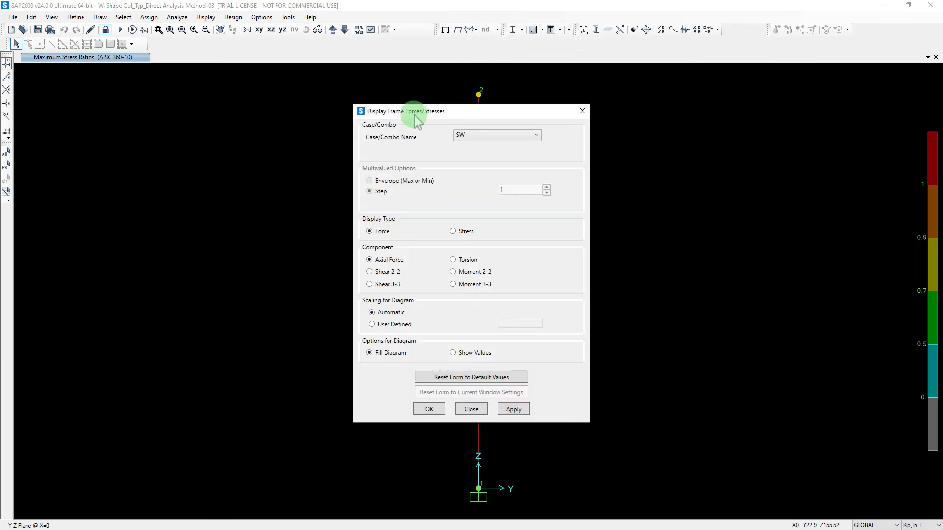
drag(327, 103, 266, 74)
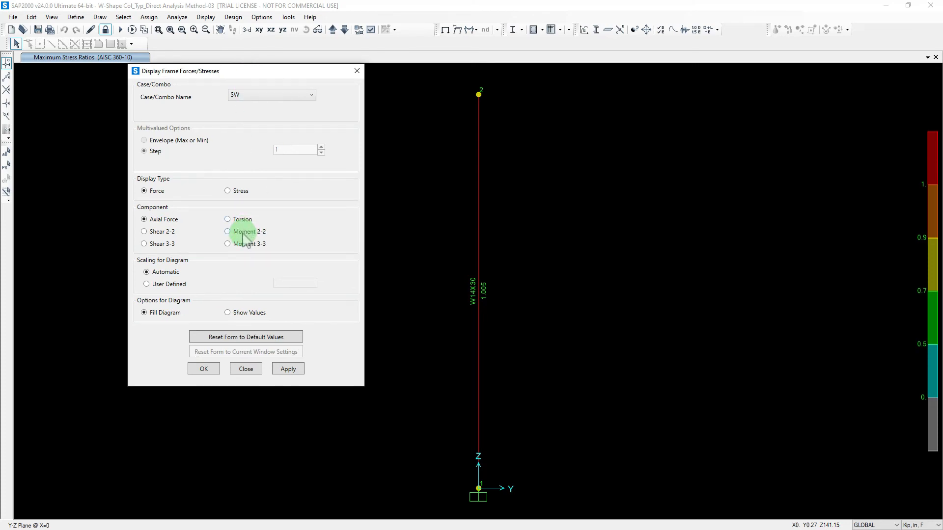
click(239, 97)
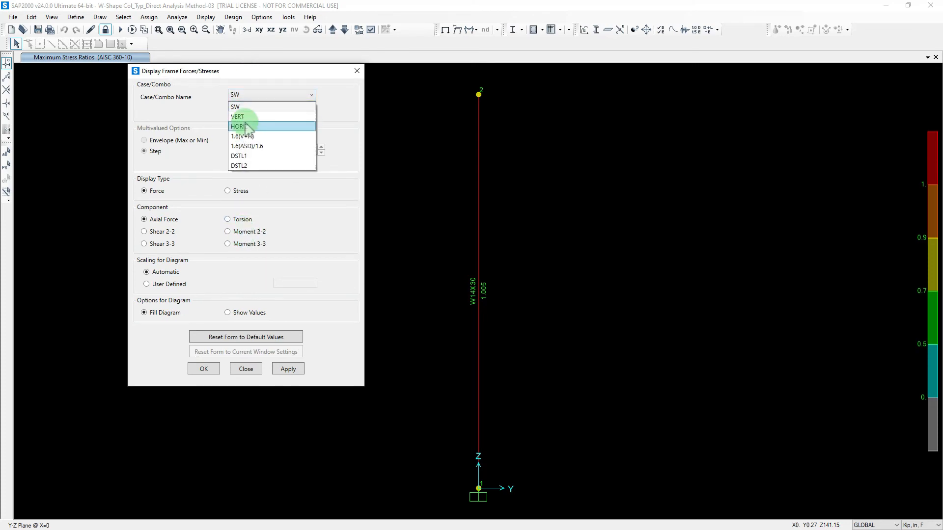
click(256, 147)
click(251, 231)
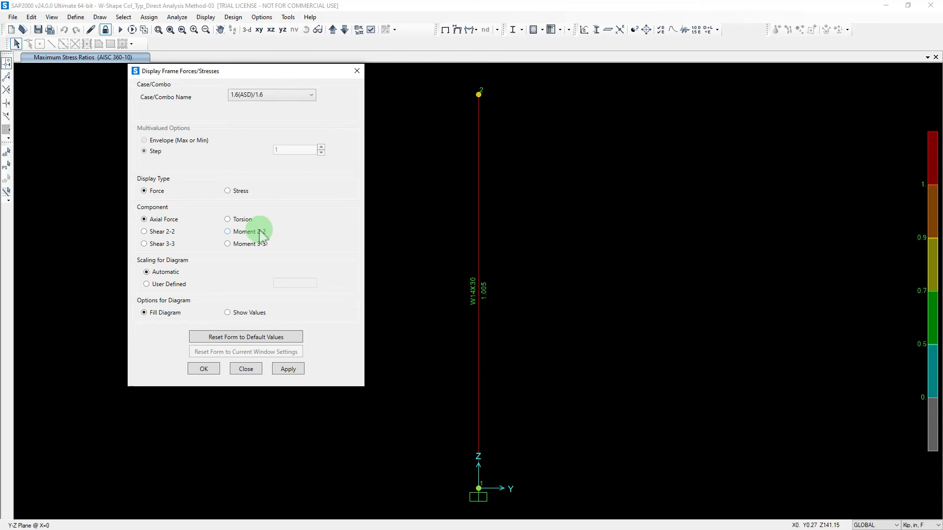
click(291, 369)
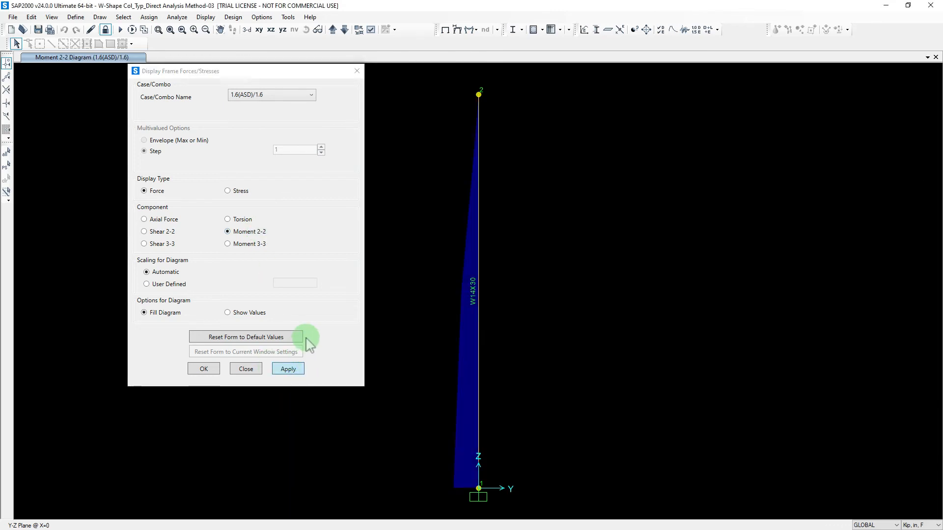
click(240, 317)
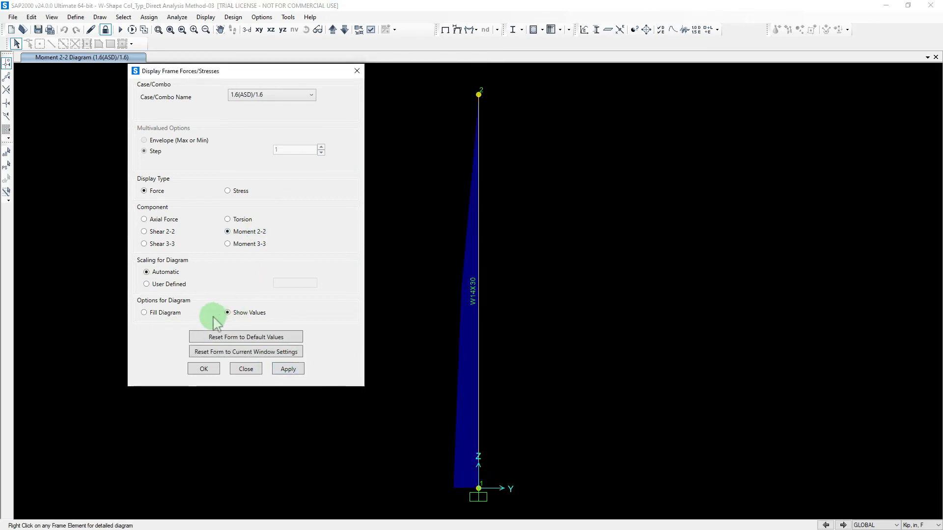
click(277, 369)
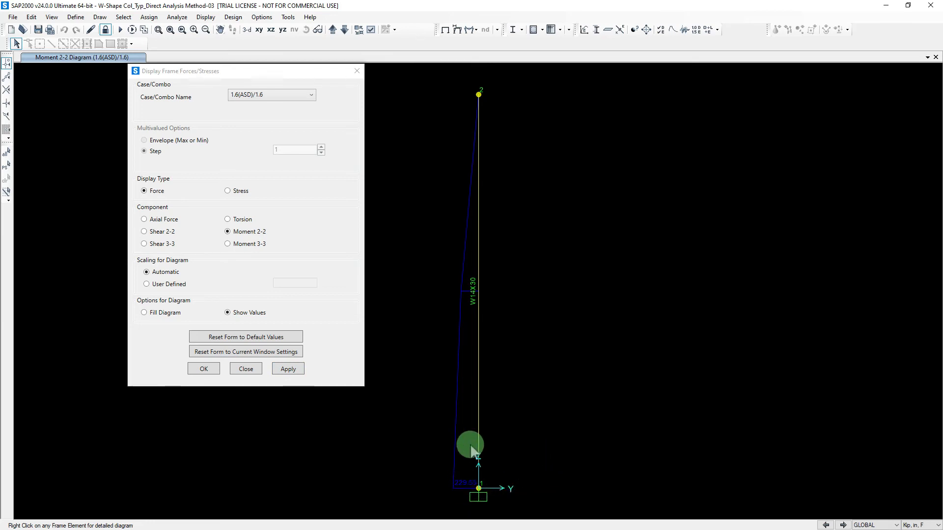
click(205, 370)
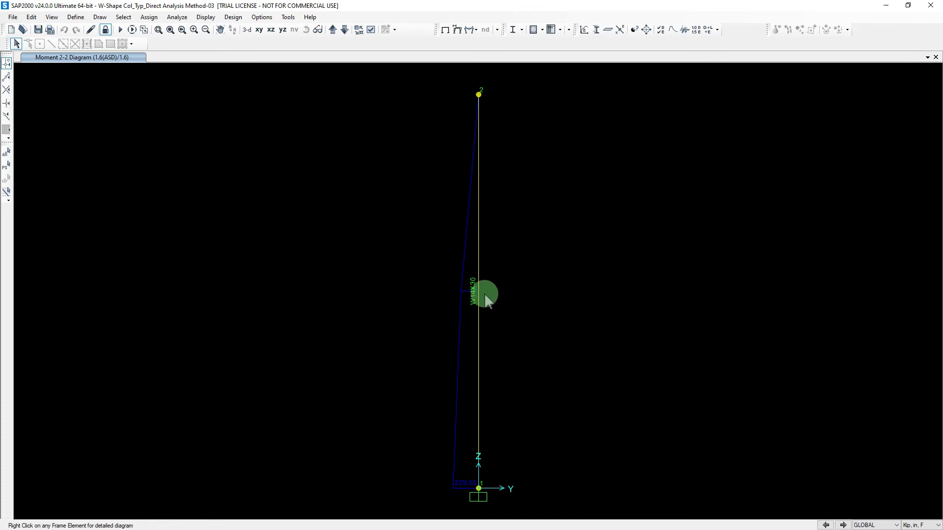
Step: Unlock the model, deleting the analysis results, select the column frame and switch the display to the Standard view type
click(105, 29)
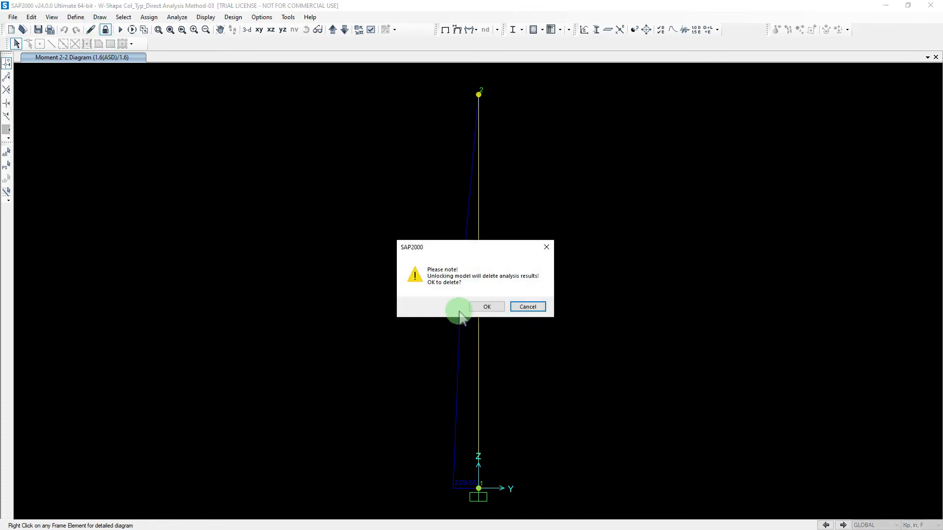
click(485, 305)
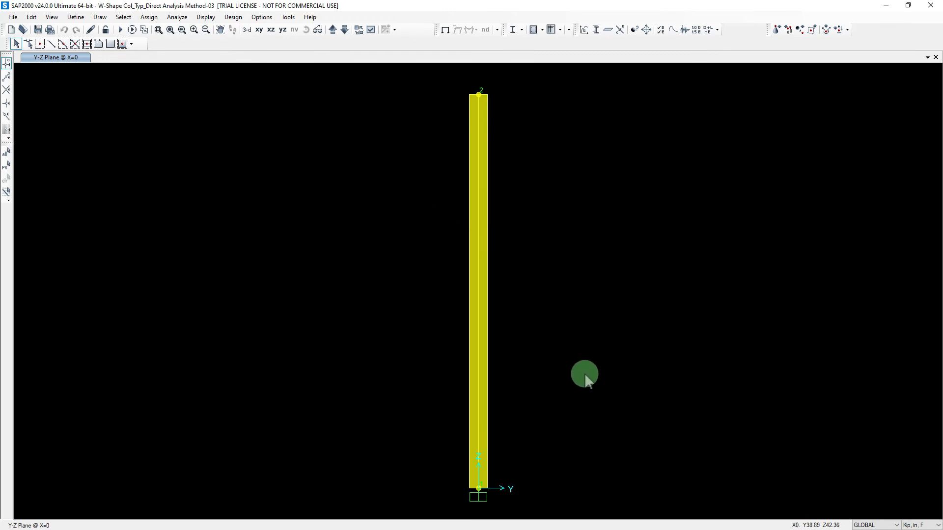
click(206, 31)
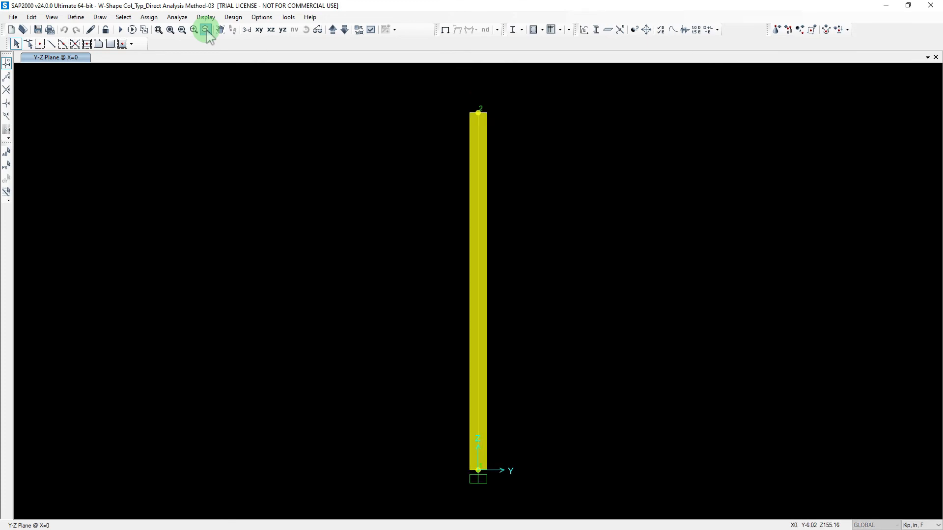
click(206, 31)
mouse_move(625, 377)
mouse_down()
mouse_move(594, 379)
mouse_move(395, 209)
mouse_up()
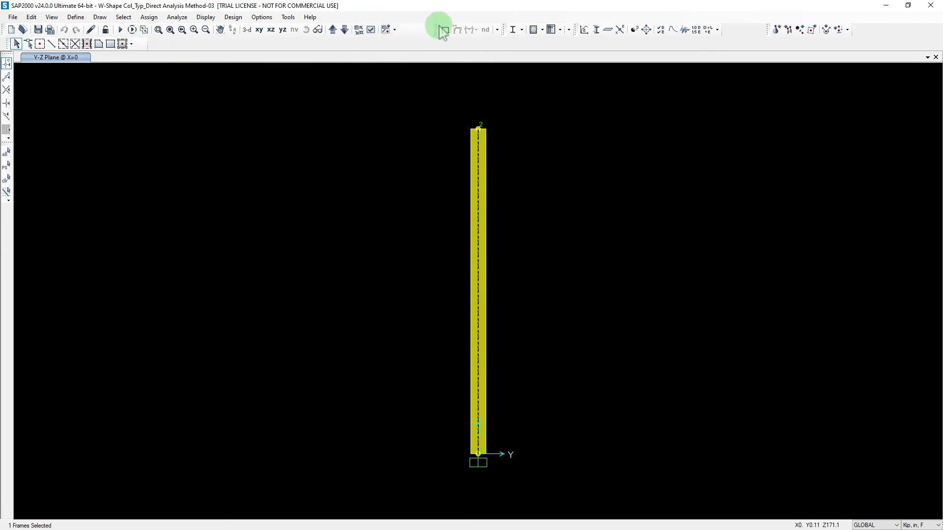
click(371, 31)
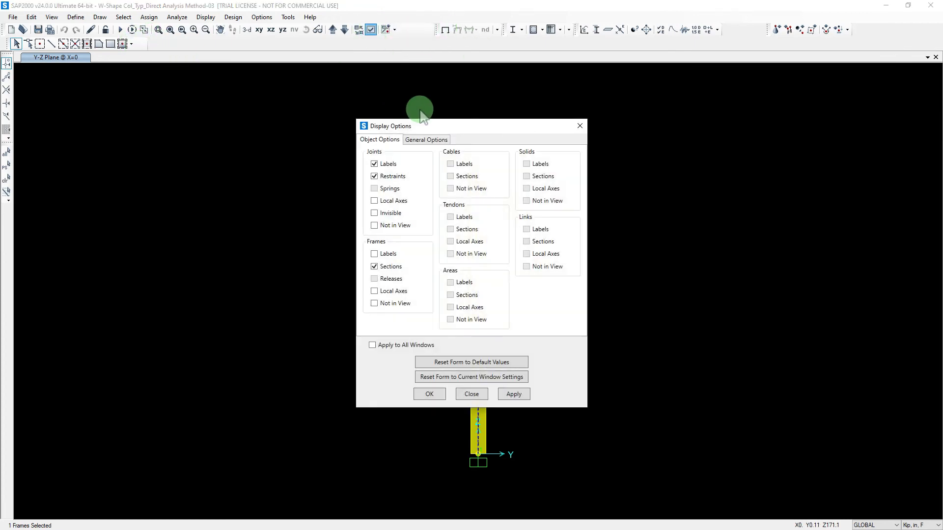
click(445, 140)
click(511, 166)
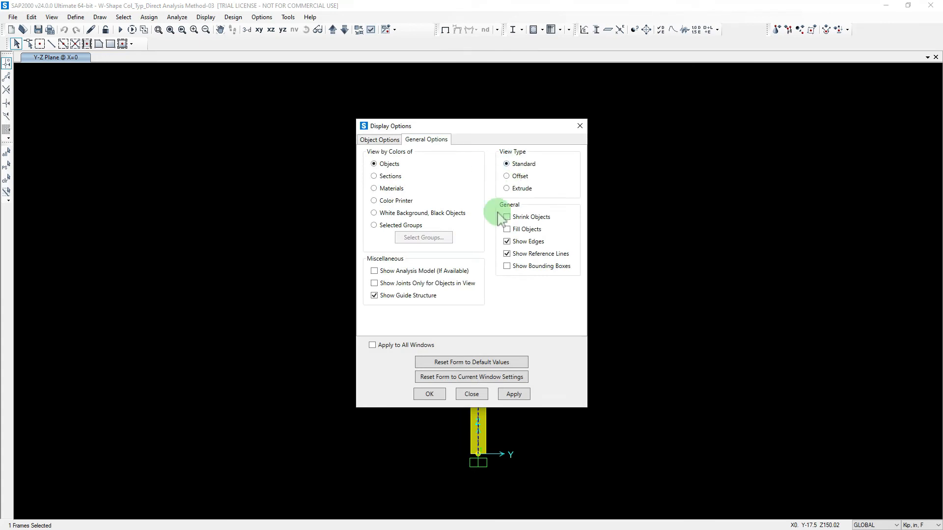
click(429, 394)
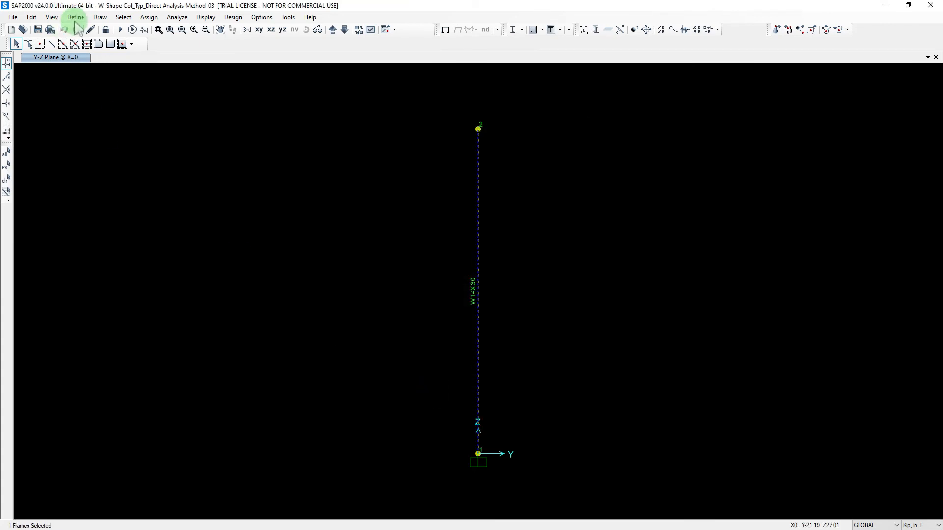
Step: Replicate the selected column frame linearly with dy of 60 in and 3 copies
click(31, 16)
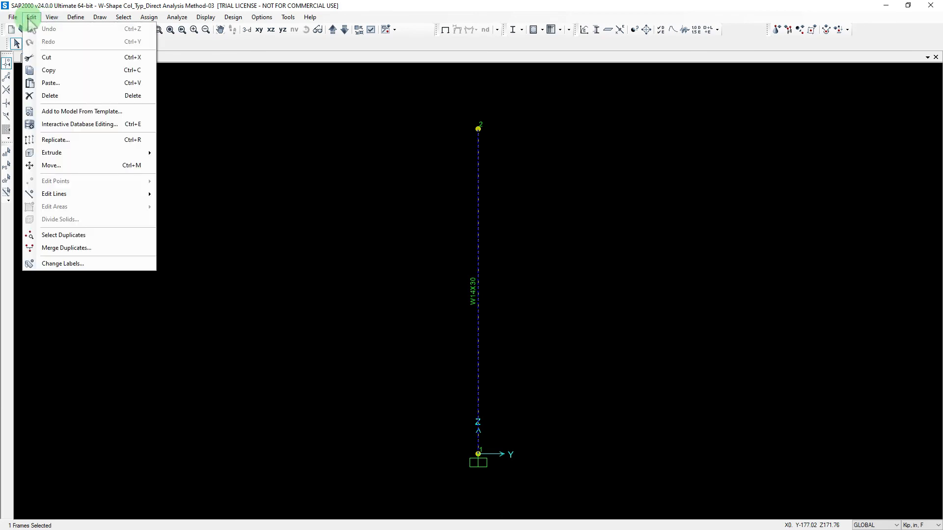
click(56, 140)
click(411, 211)
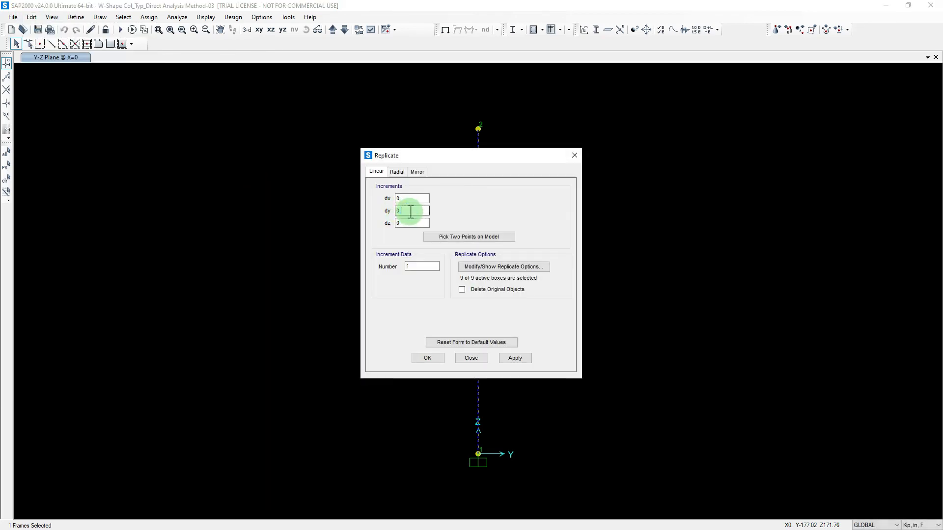
drag(411, 211, 392, 210)
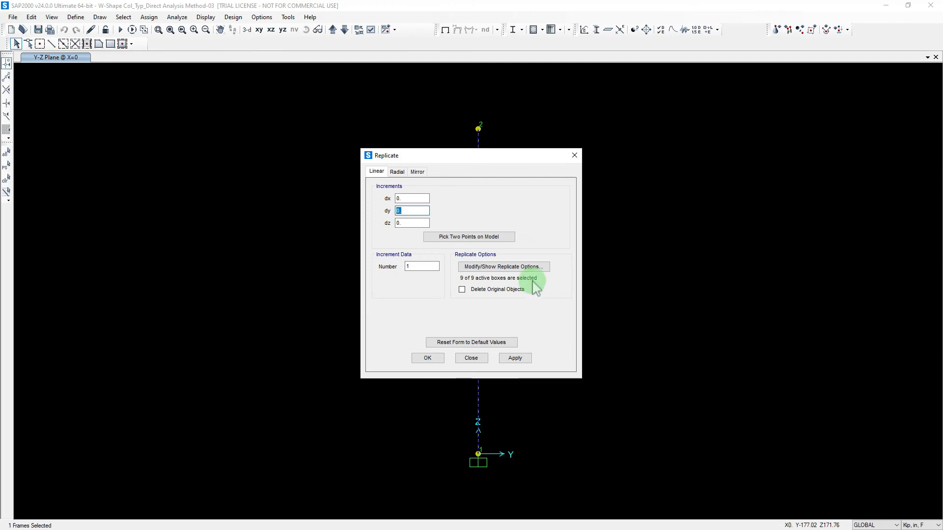
text(60)
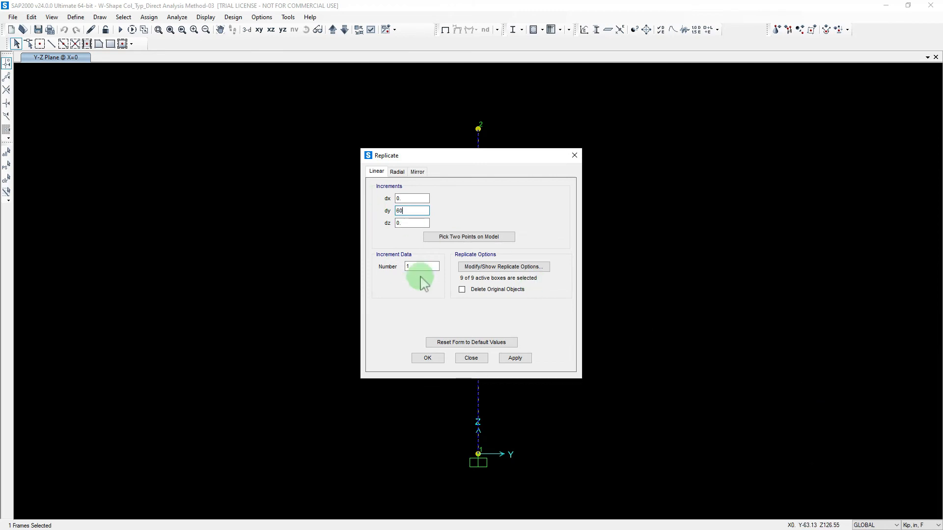
double_click(408, 266)
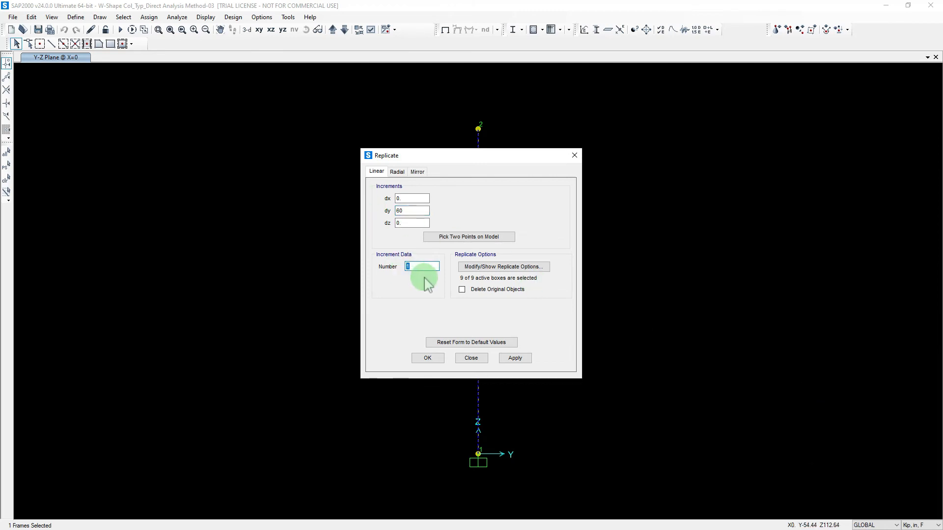
text(3)
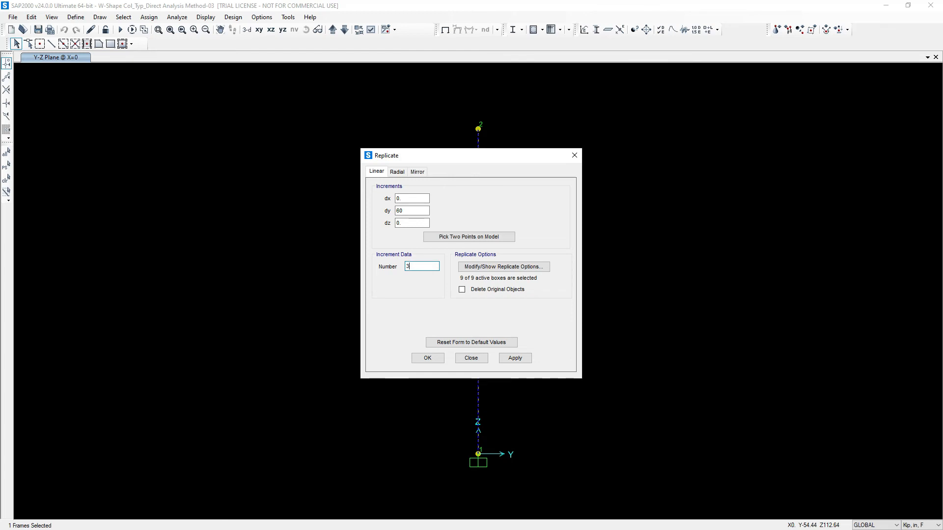
click(514, 358)
click(427, 358)
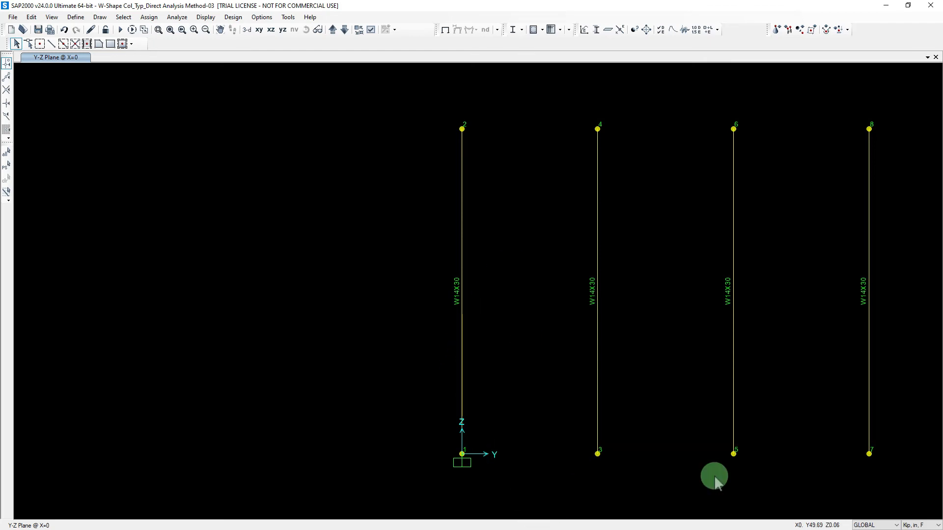
Step: Inspect the assignments and loads of the top joint on the first copied column
drag(567, 84, 596, 131)
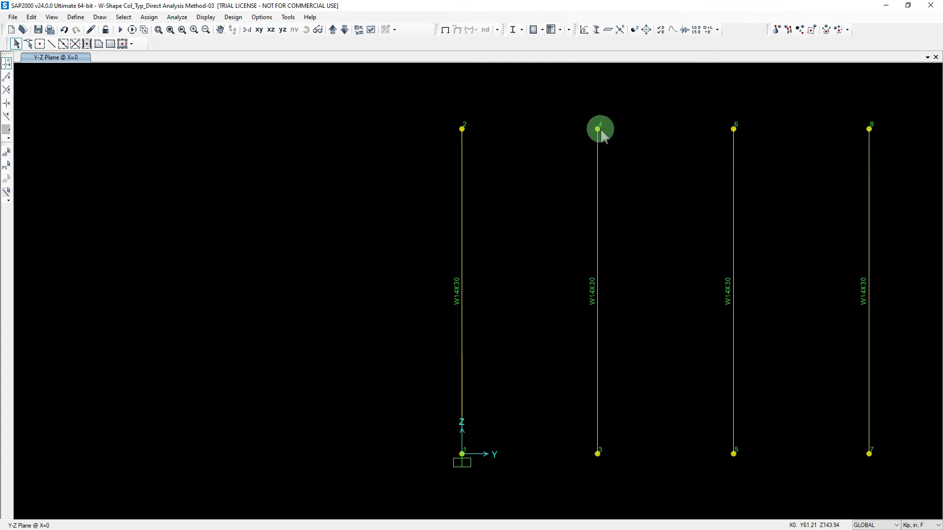
click(599, 129)
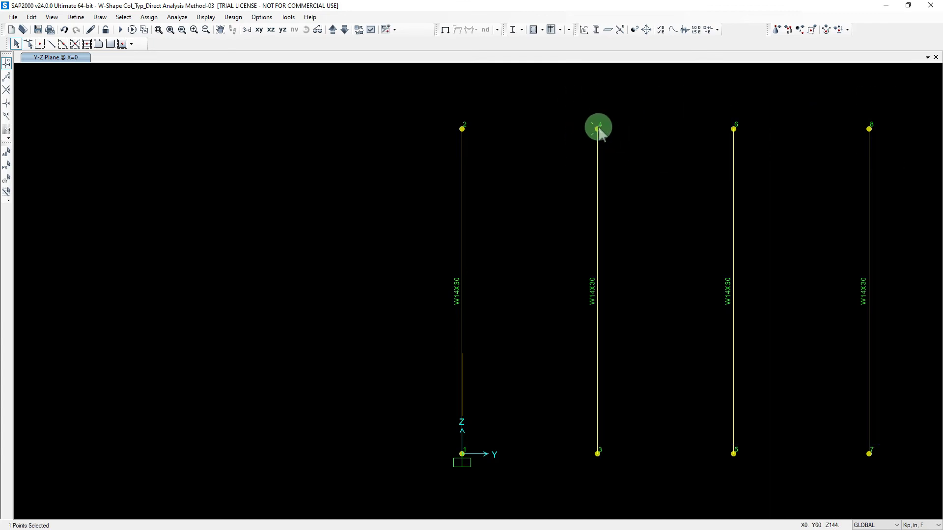
right_click(598, 129)
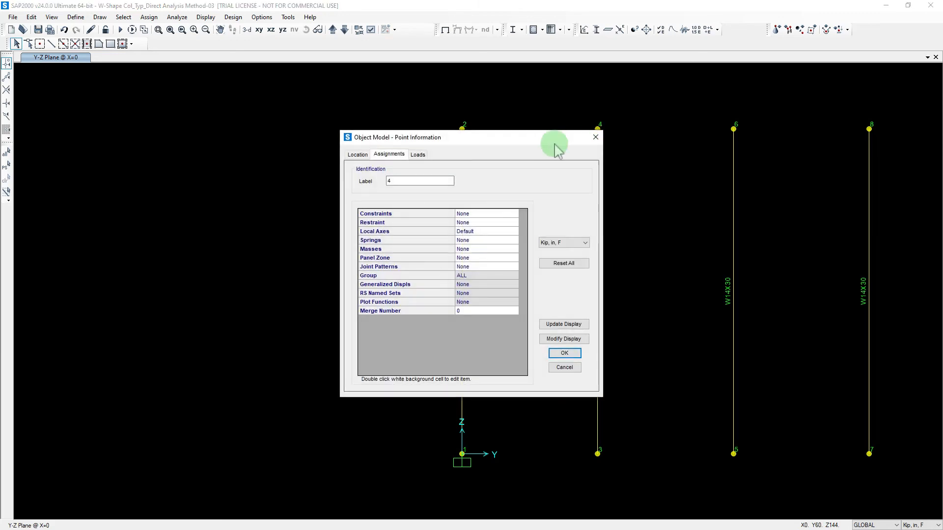
click(418, 154)
click(596, 137)
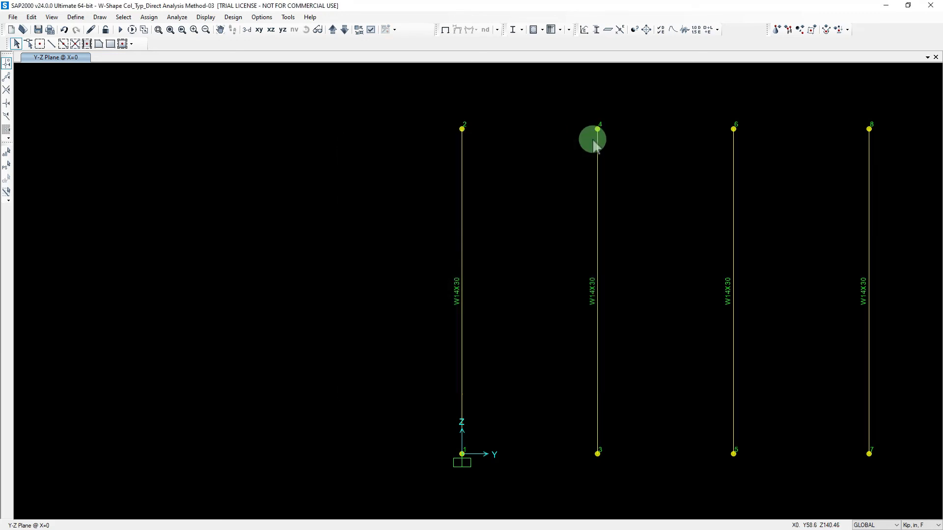
Step: Delete the three copied columns with their joints and select the original column together with its top and base joints
drag(633, 178, 904, 479)
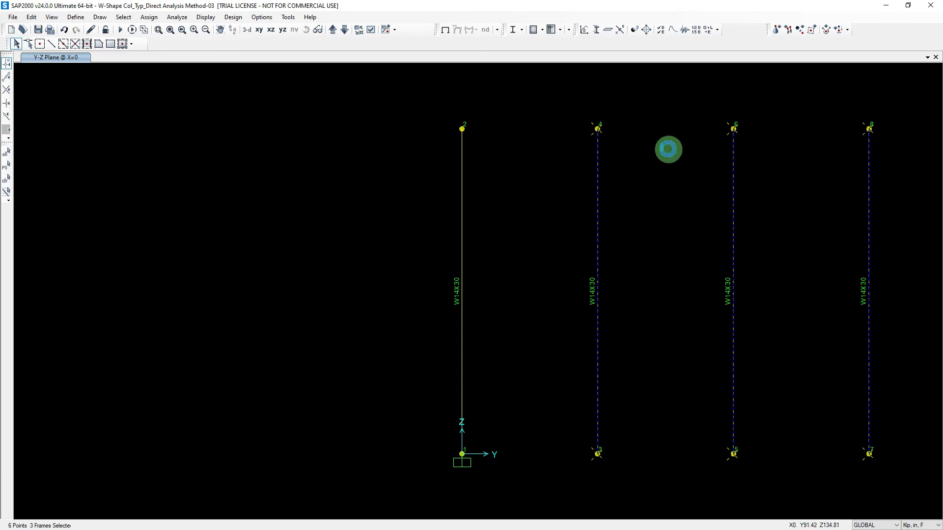
key(Delete)
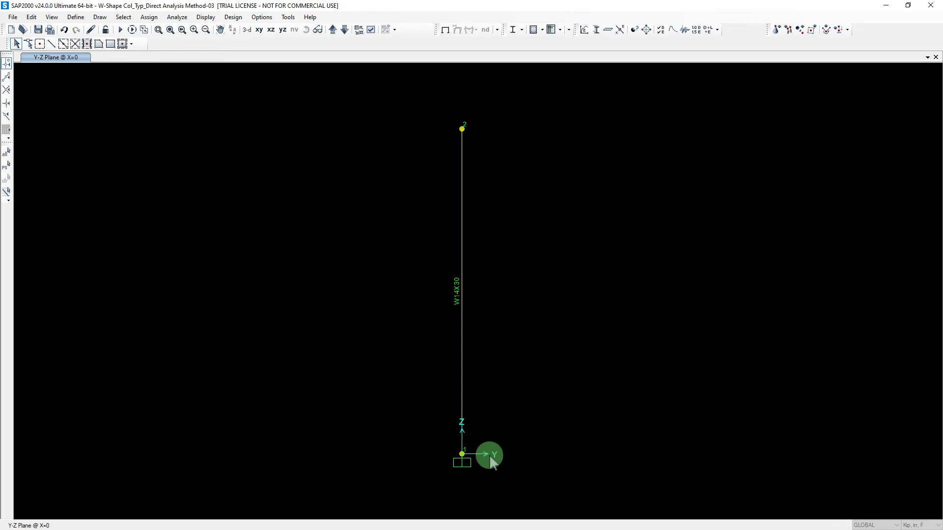
drag(490, 455, 494, 492)
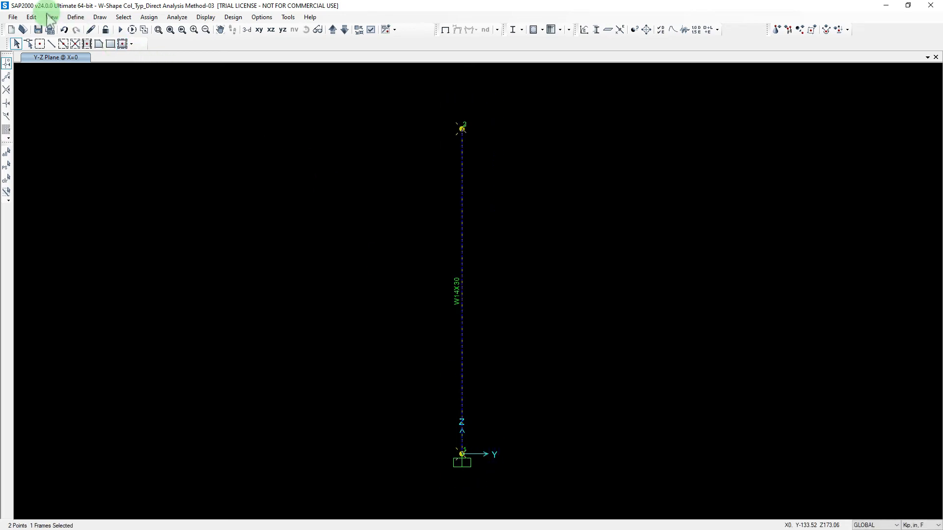
Step: Replicate the selected column and its two joints linearly with dy of 60 in and 3 copies
click(31, 17)
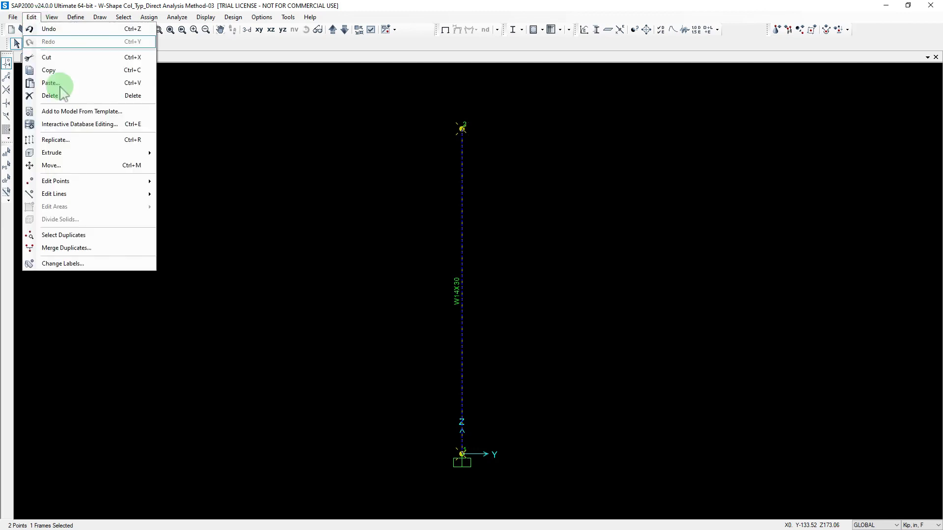
click(84, 141)
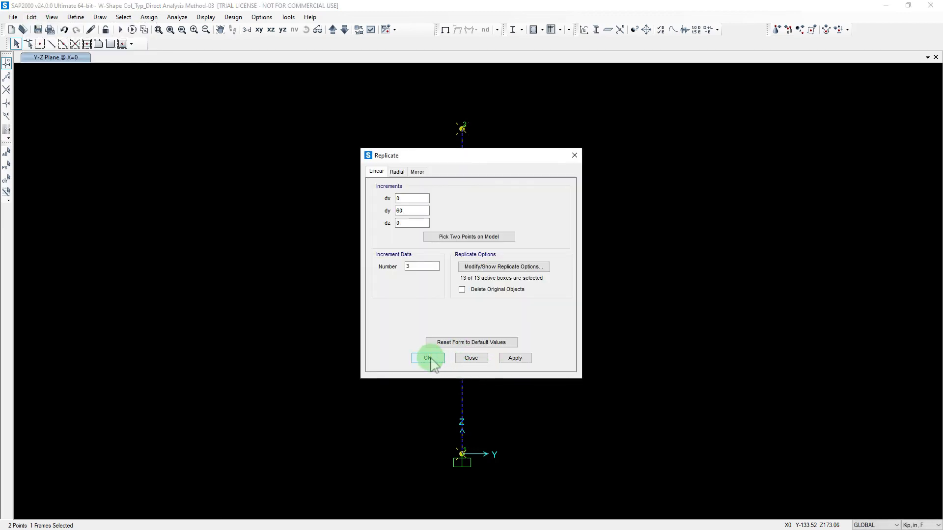
click(429, 359)
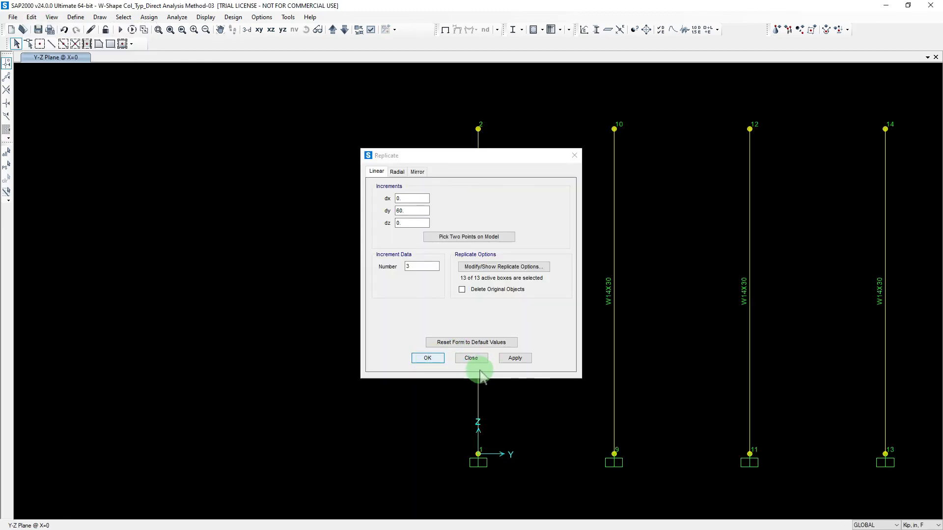
Step: Check the loads on the top joint of the first copied column and save the model
click(614, 129)
click(615, 131)
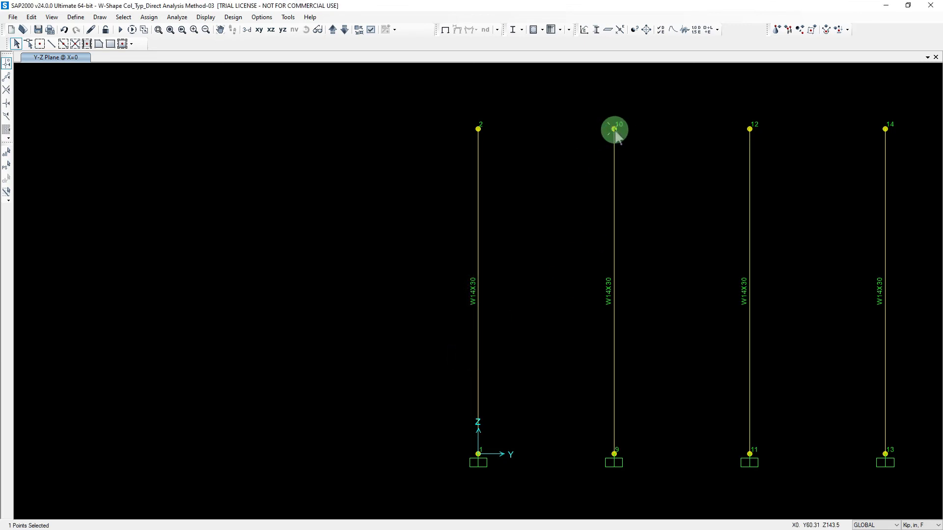
right_click(615, 131)
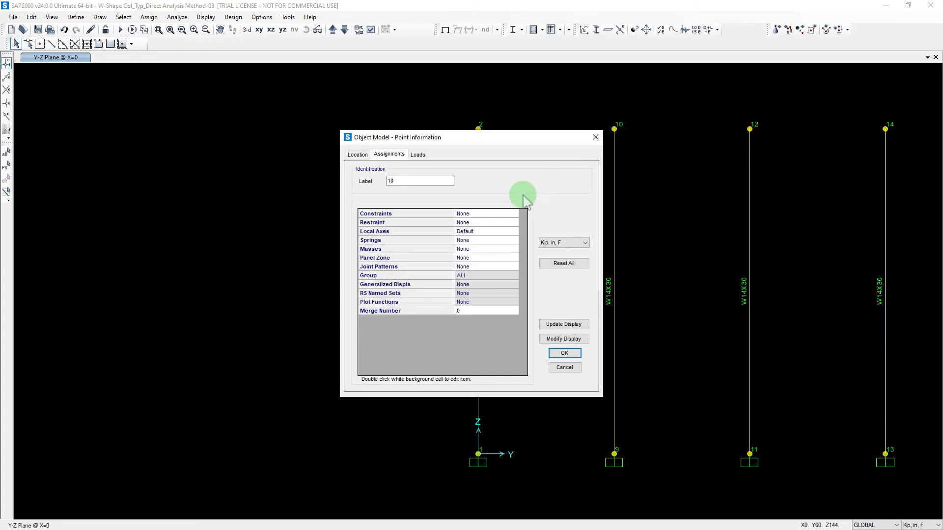
click(418, 155)
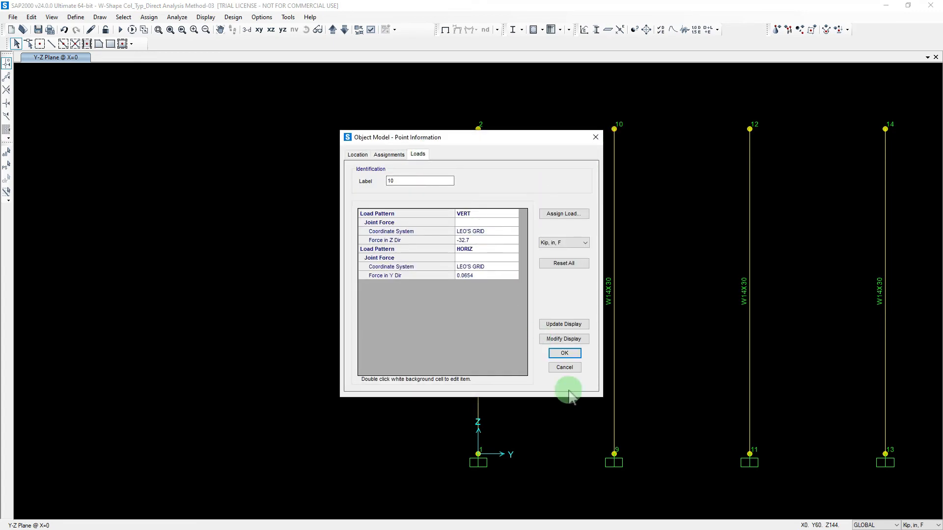
click(563, 355)
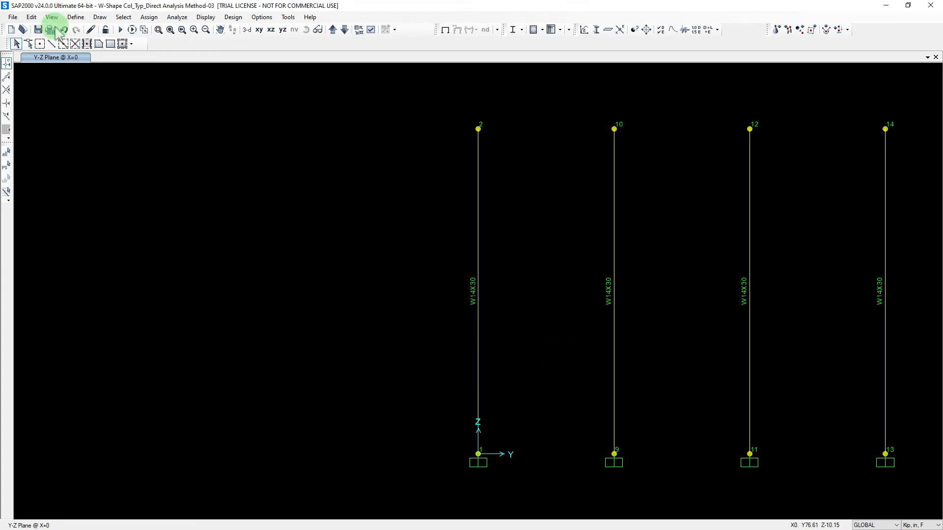
click(38, 31)
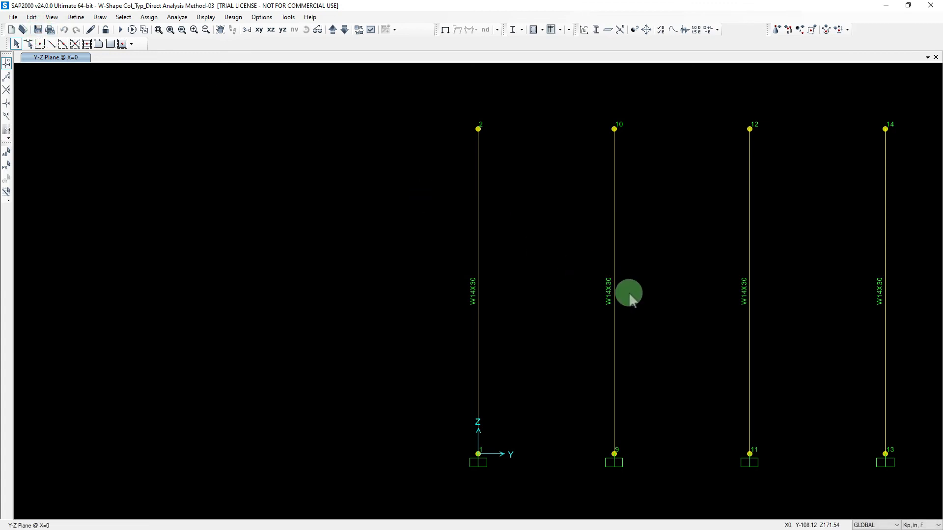
Step: Hide the frame section names in the Y-Z view
click(371, 30)
click(383, 267)
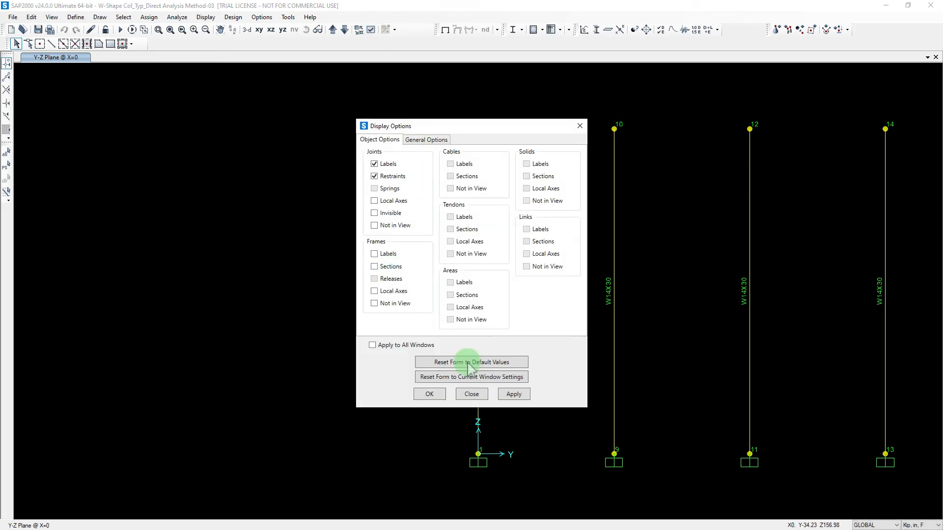
click(430, 394)
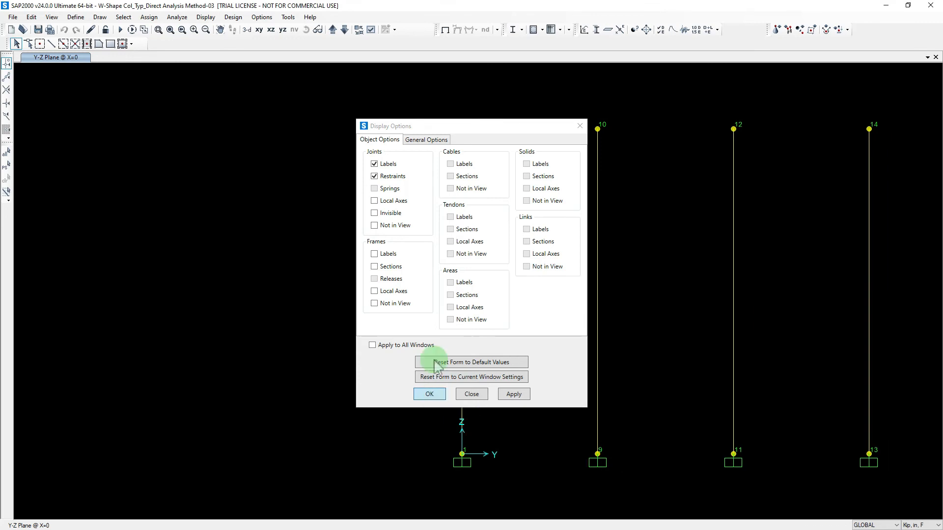
Step: Turn on Show Analysis Model in the display options and create the analysis model for viewing
click(371, 31)
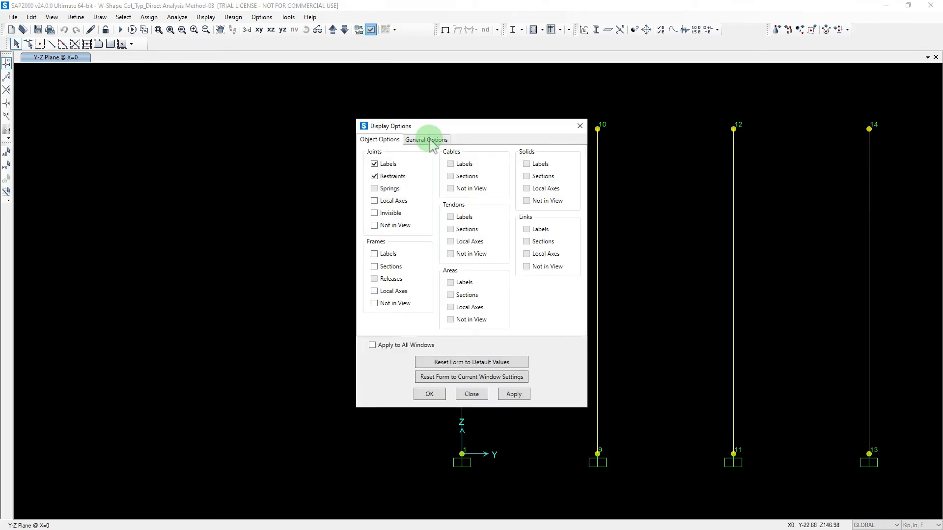
click(428, 140)
click(375, 271)
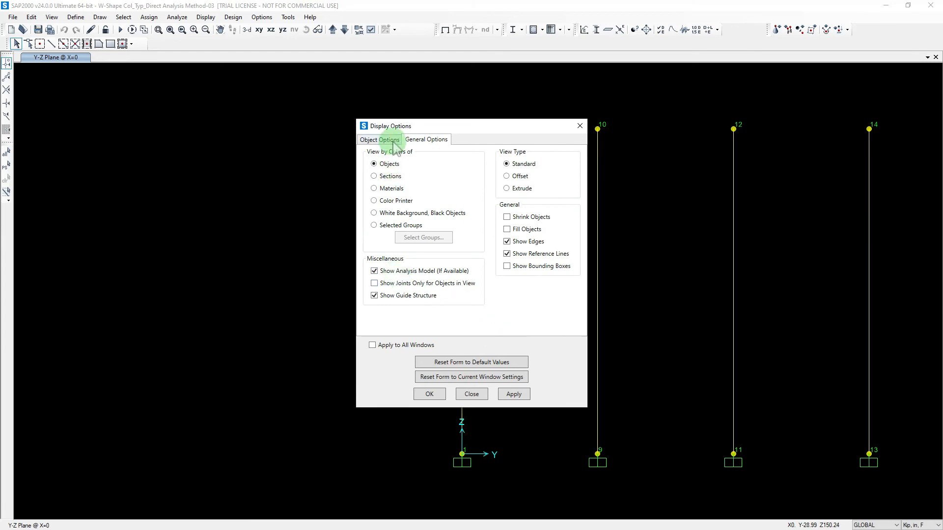
drag(393, 131, 138, 132)
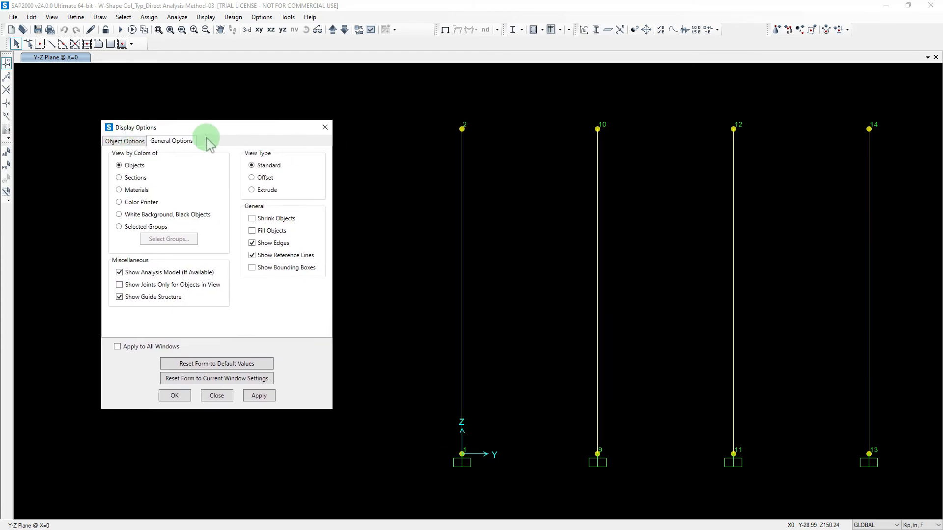
click(257, 398)
click(509, 305)
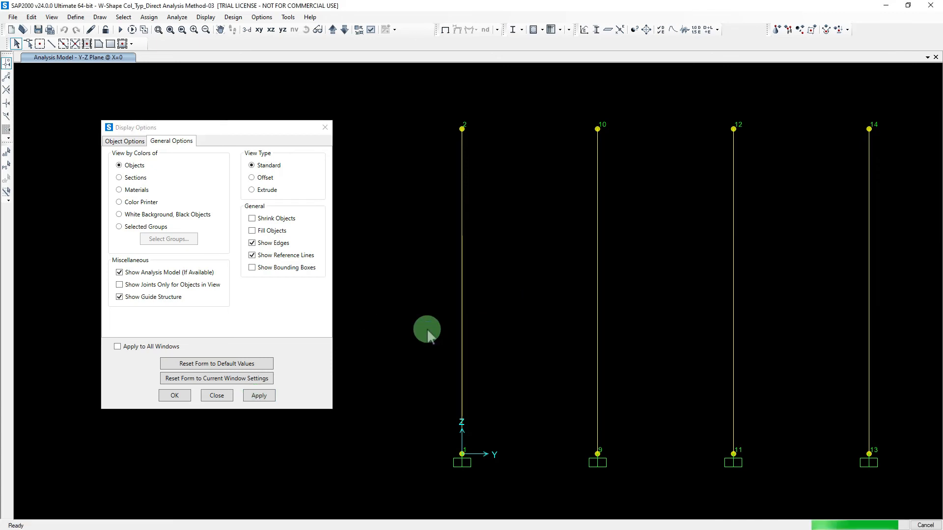
click(173, 397)
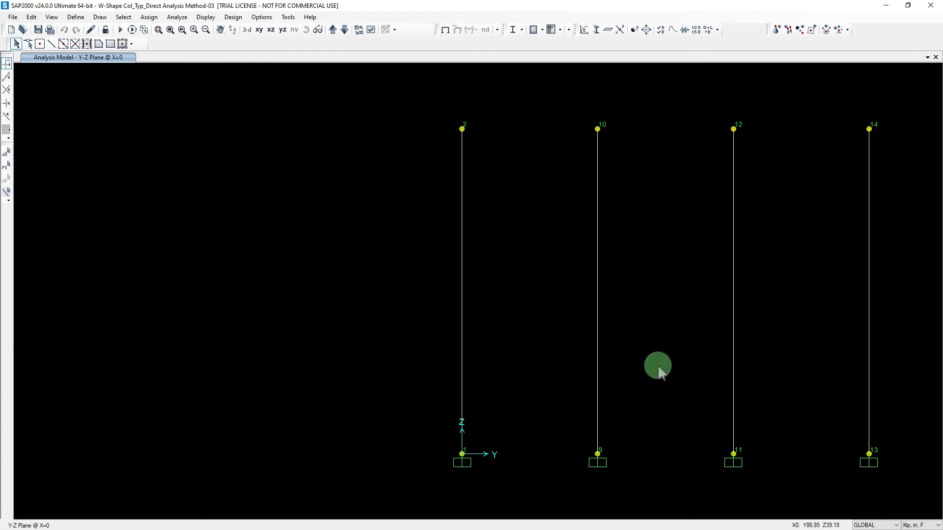
Step: Assign an automatic frame mesh with a minimum of 2 segments to the first copied column
drag(657, 364, 540, 220)
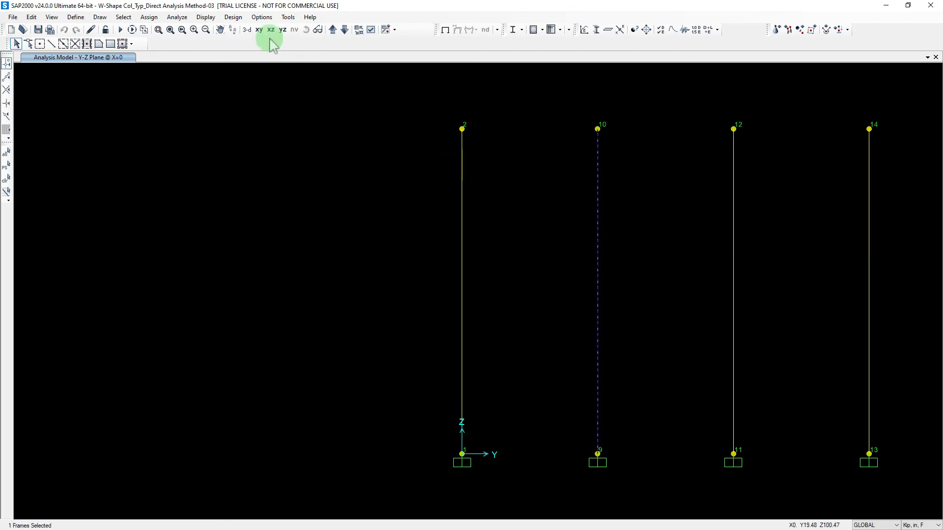
click(149, 17)
mouse_move(205, 153)
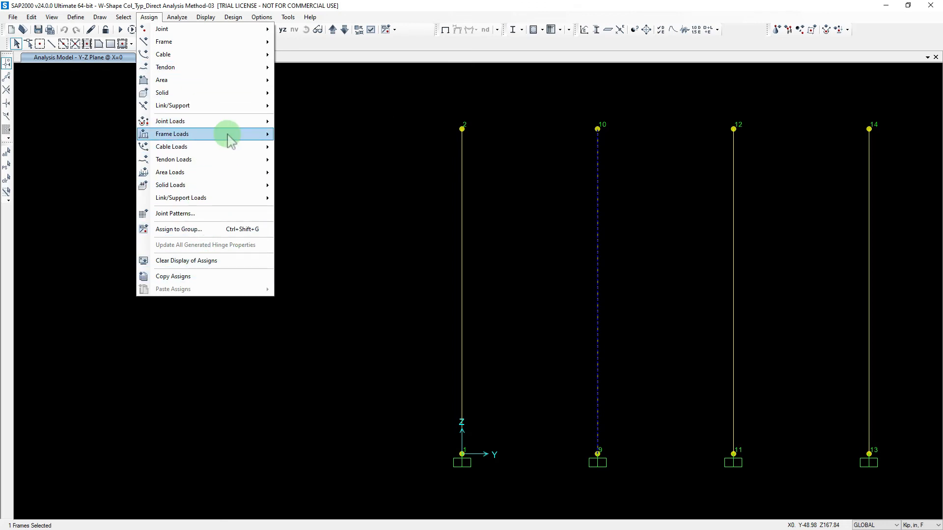
mouse_move(221, 122)
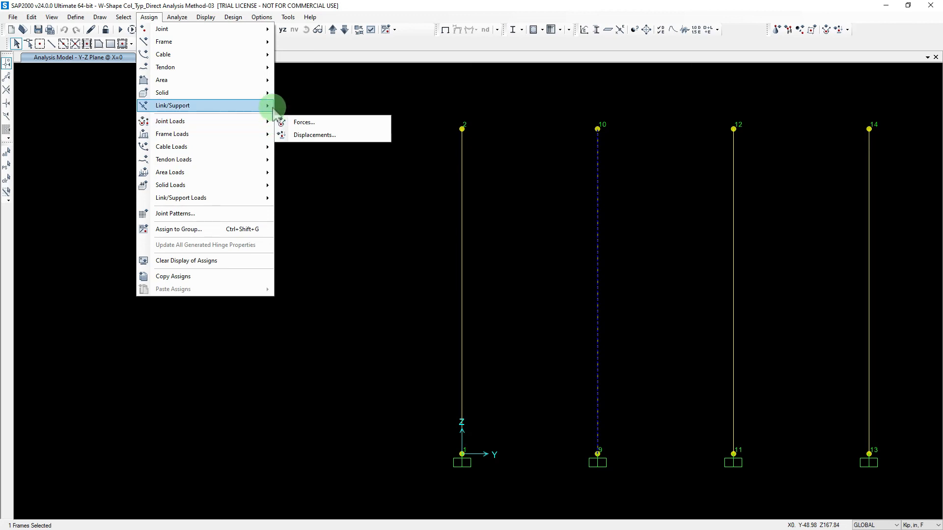
mouse_move(274, 107)
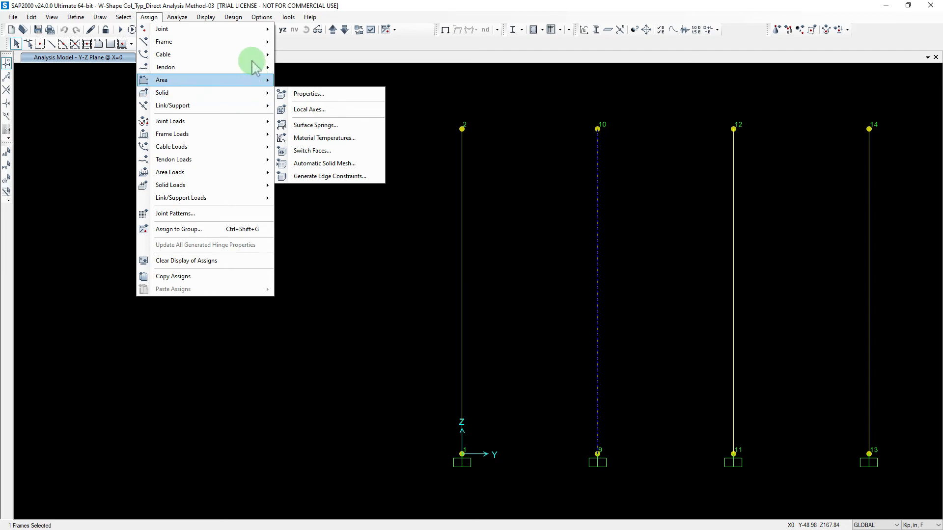
mouse_move(252, 40)
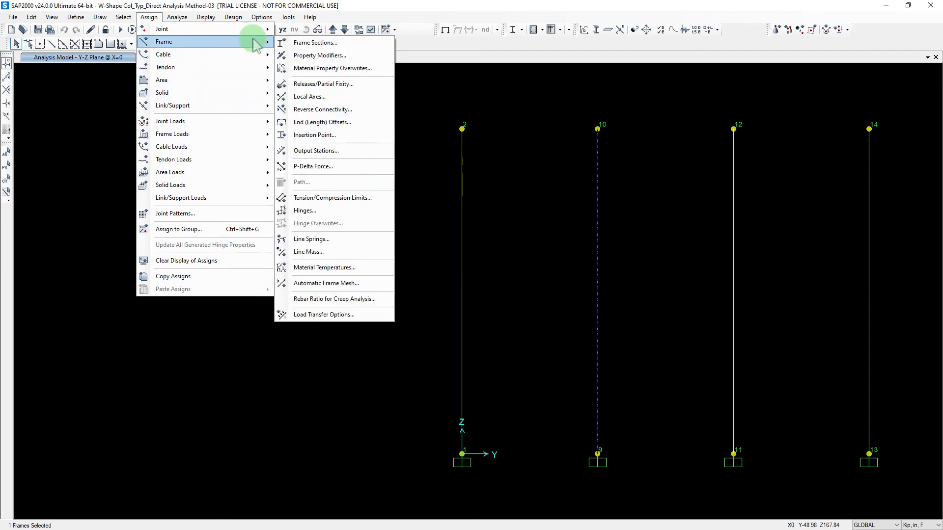
click(314, 284)
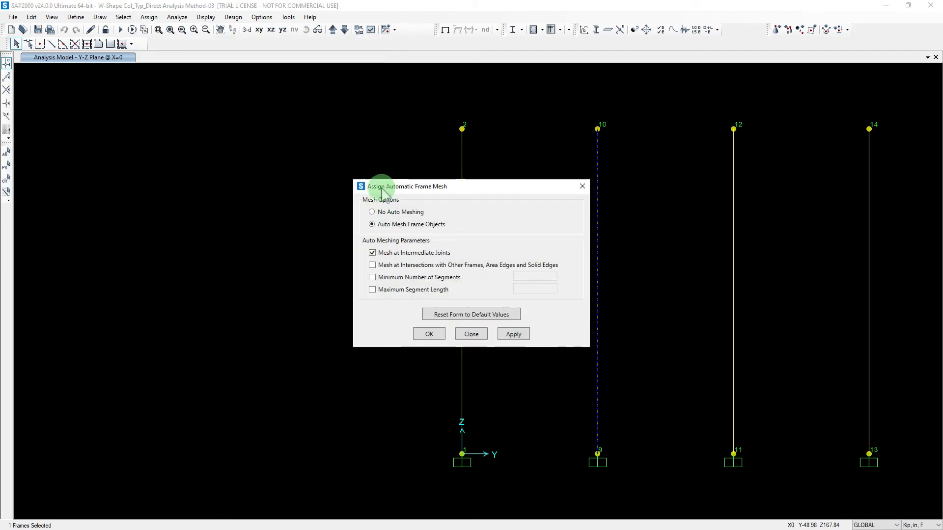
drag(379, 185, 78, 142)
click(72, 233)
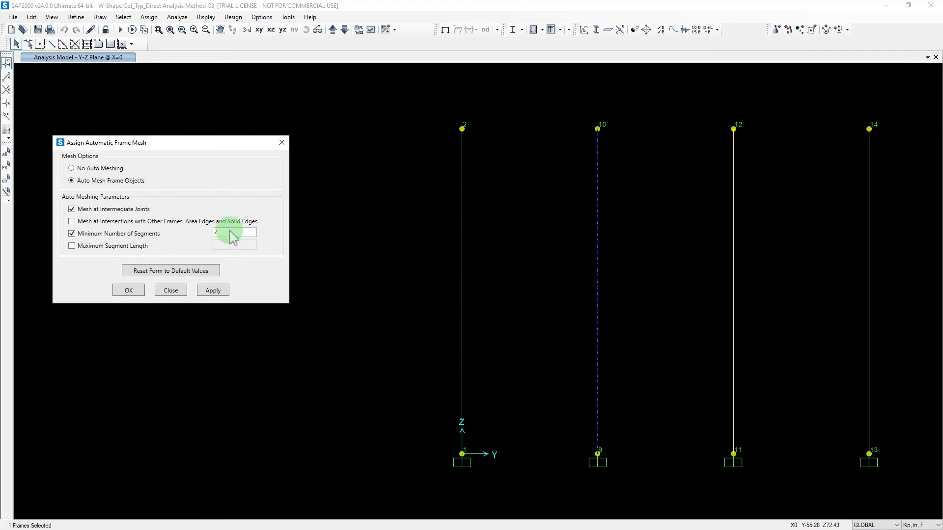
click(160, 295)
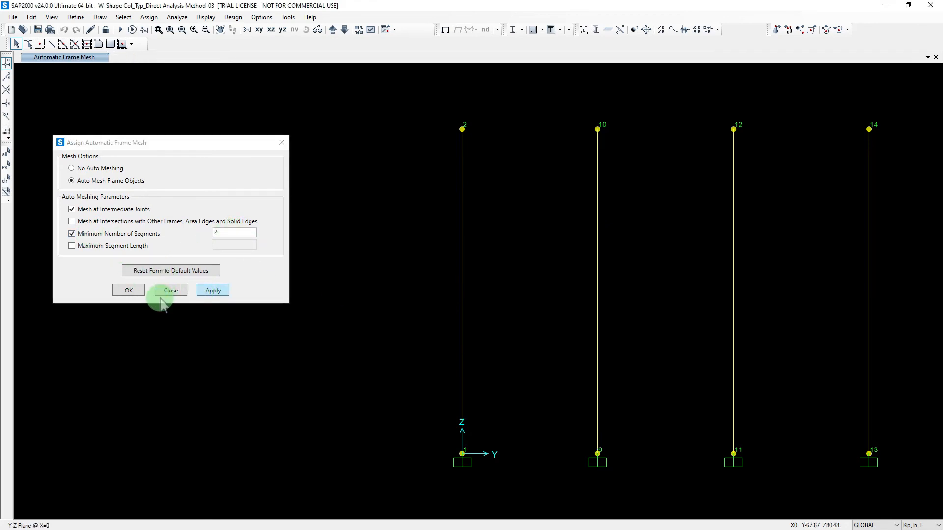
click(129, 292)
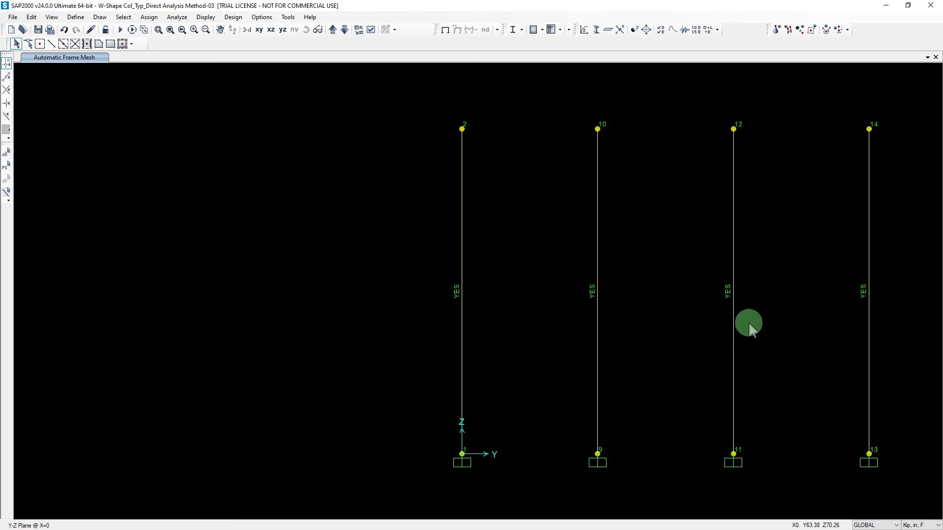
Step: Display the analysis model again, recreating it with the new frame mesh
click(370, 30)
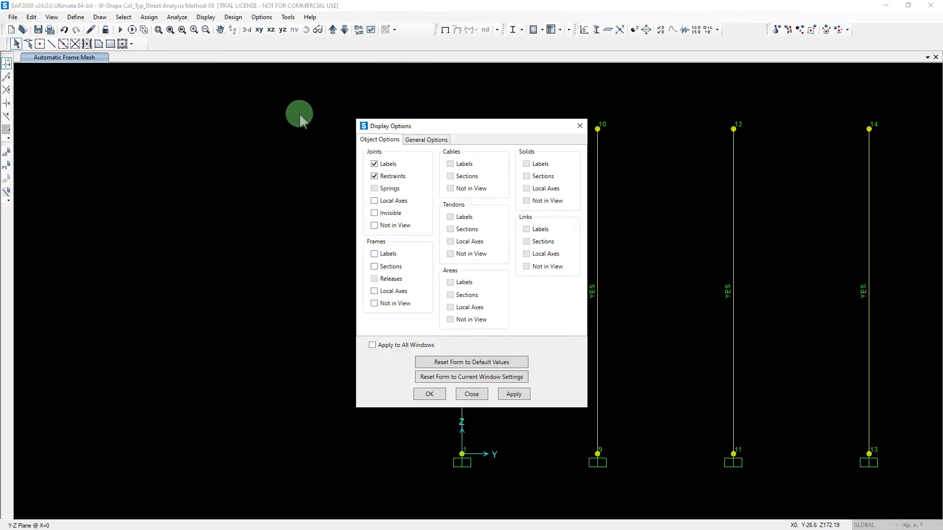
click(223, 107)
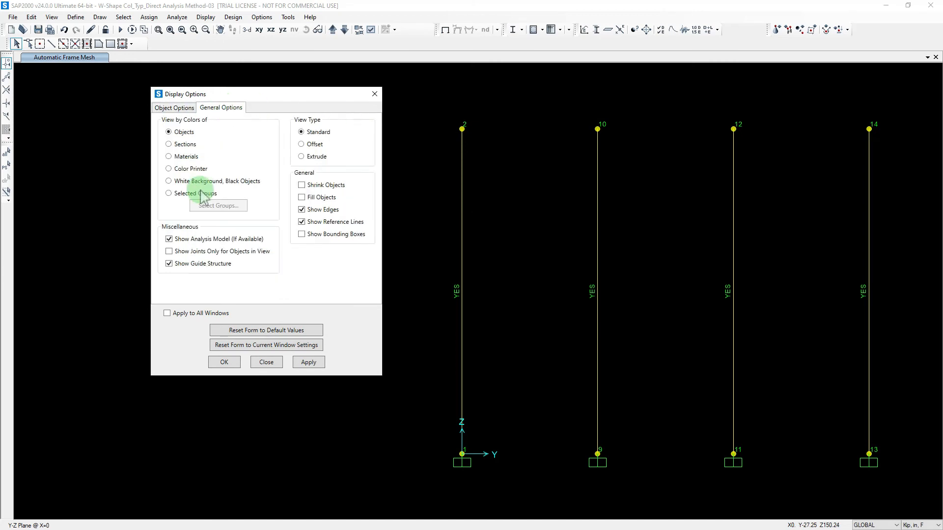
click(309, 362)
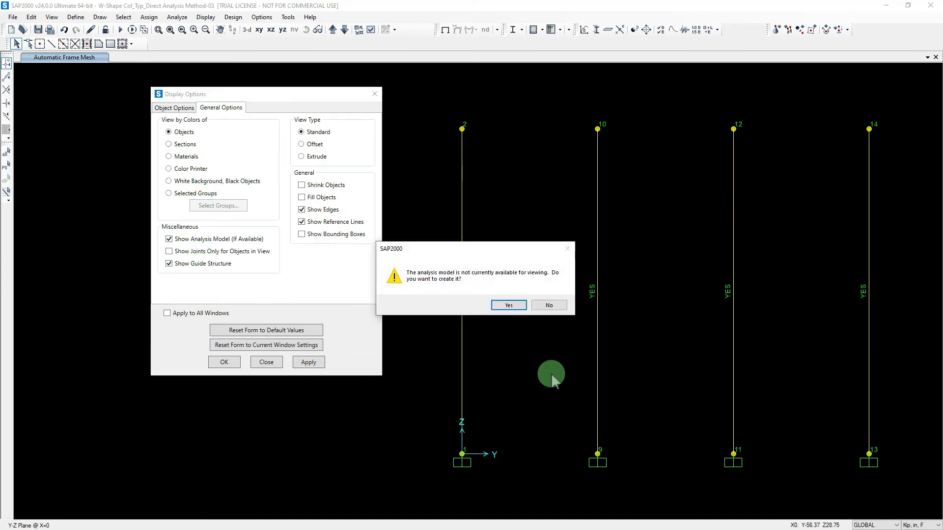
click(509, 305)
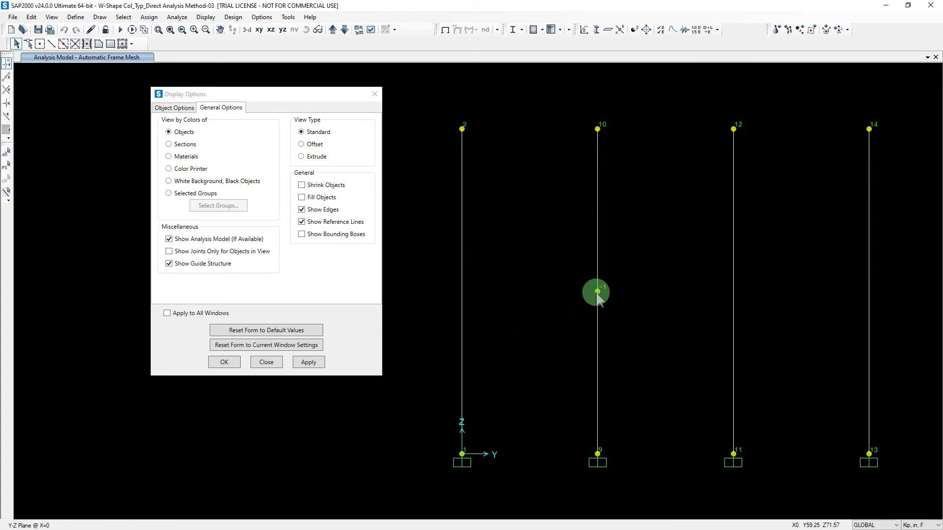
Step: Show the frame section names and check the meshed column by selecting it and clearing the selection
click(175, 107)
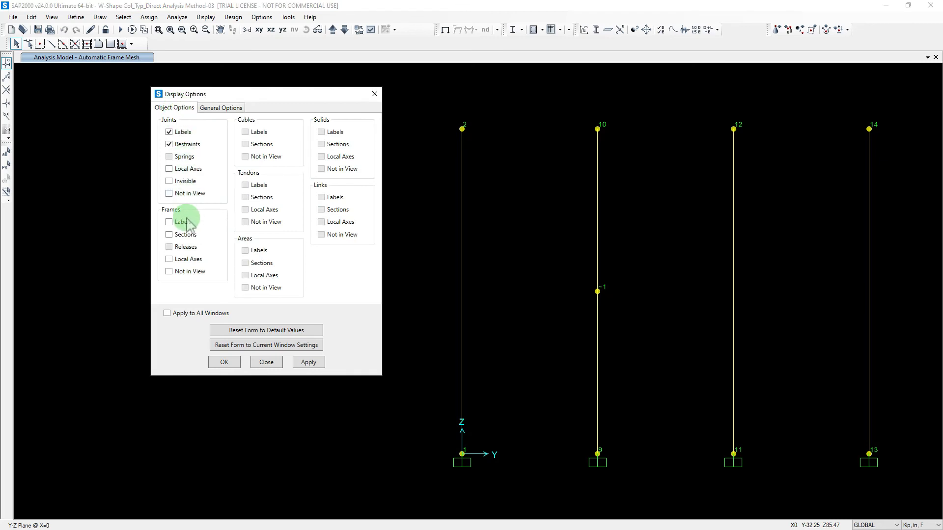
click(182, 239)
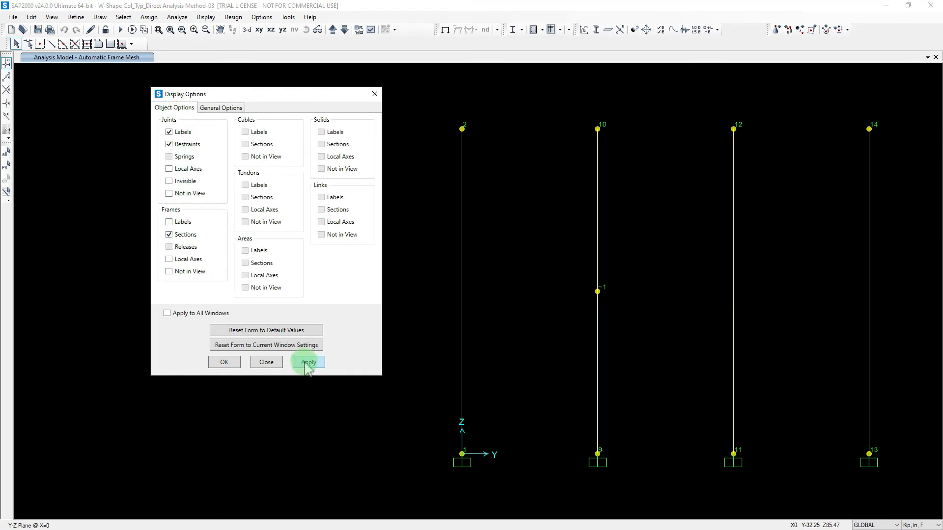
click(308, 363)
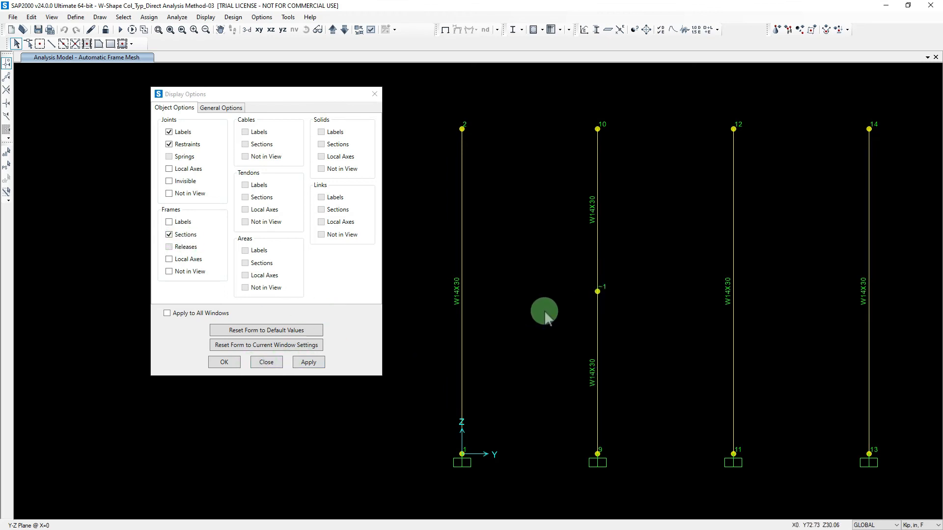
click(605, 198)
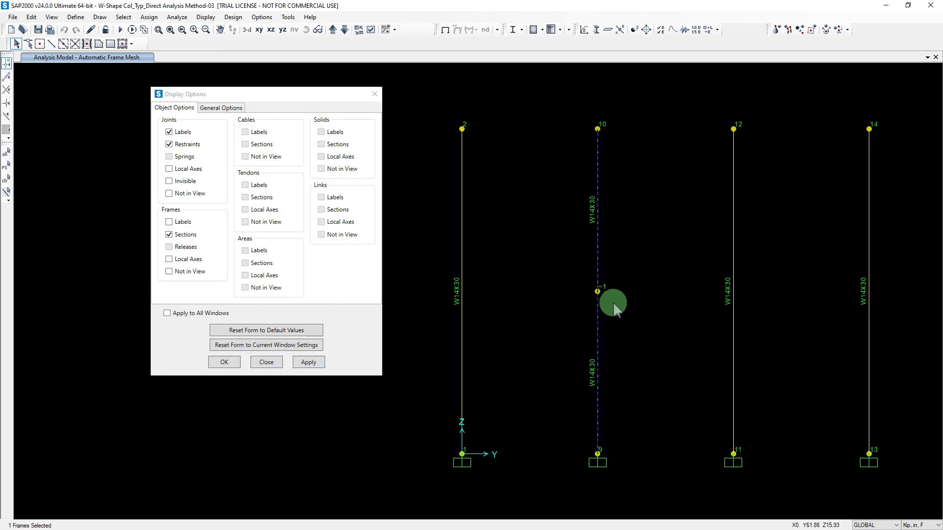
key(ctrl+q)
Step: Assign an automatic frame mesh with a minimum of 4 segments to the second copied column, between joints 11 and 12
drag(772, 343, 703, 270)
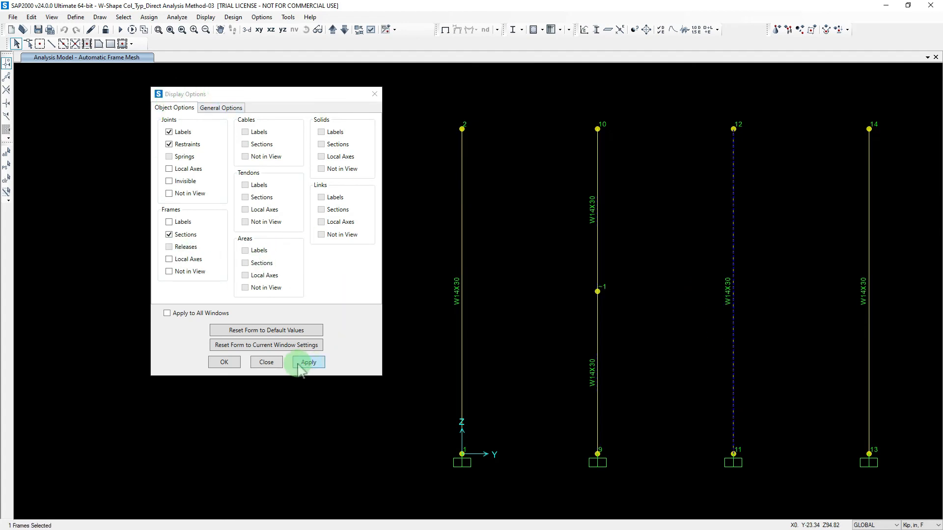
click(375, 94)
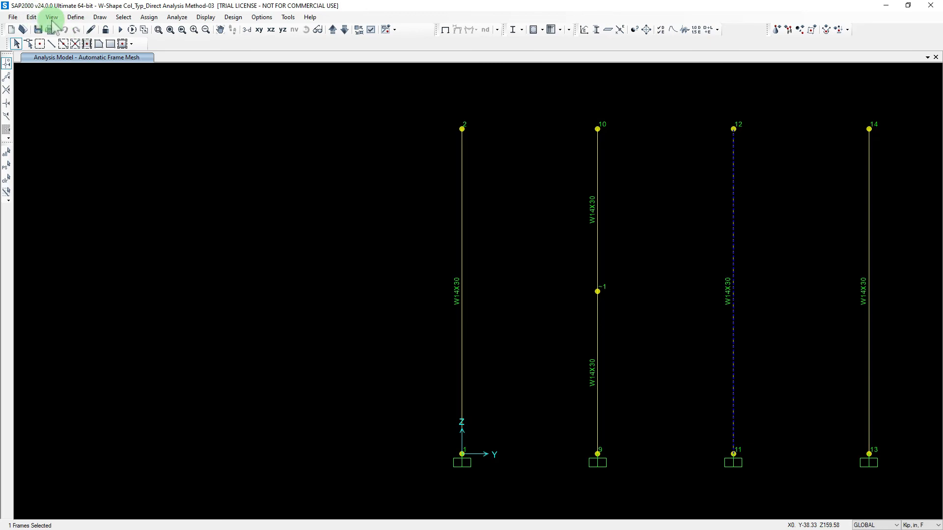
click(148, 16)
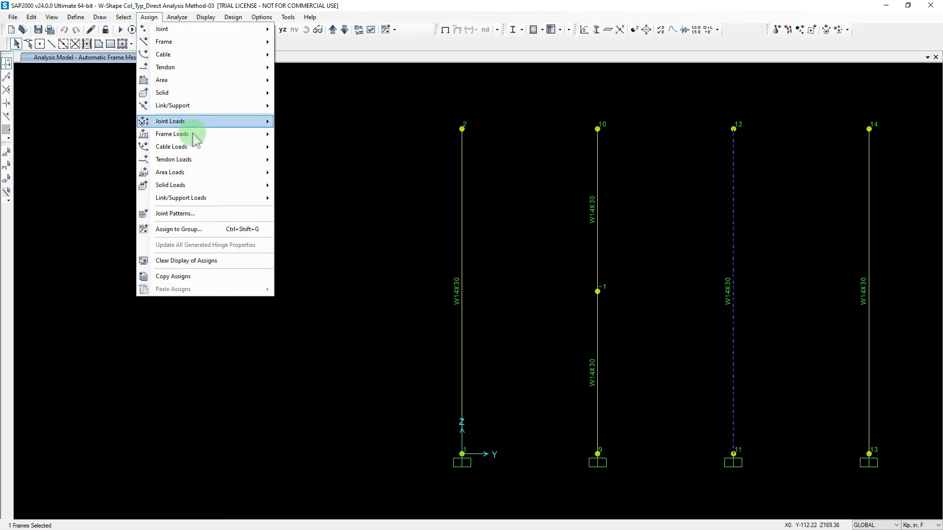
mouse_move(249, 80)
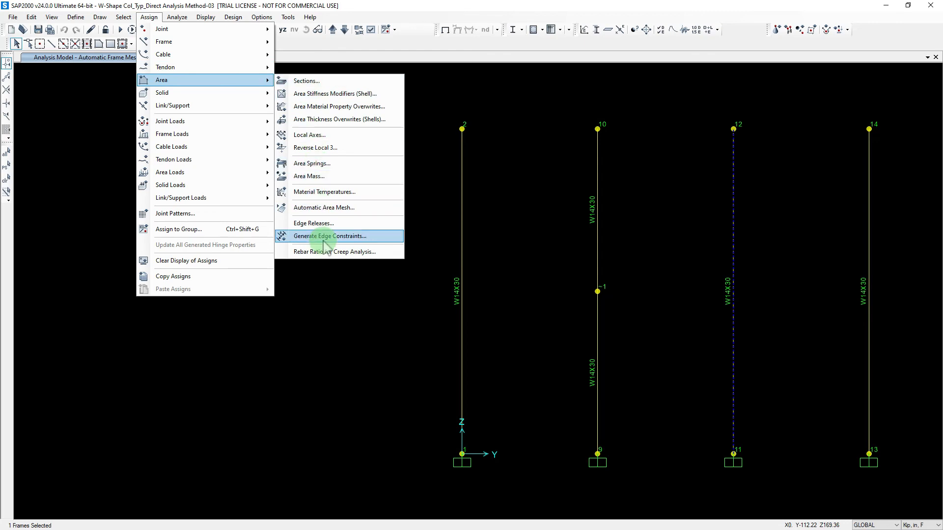
mouse_move(223, 42)
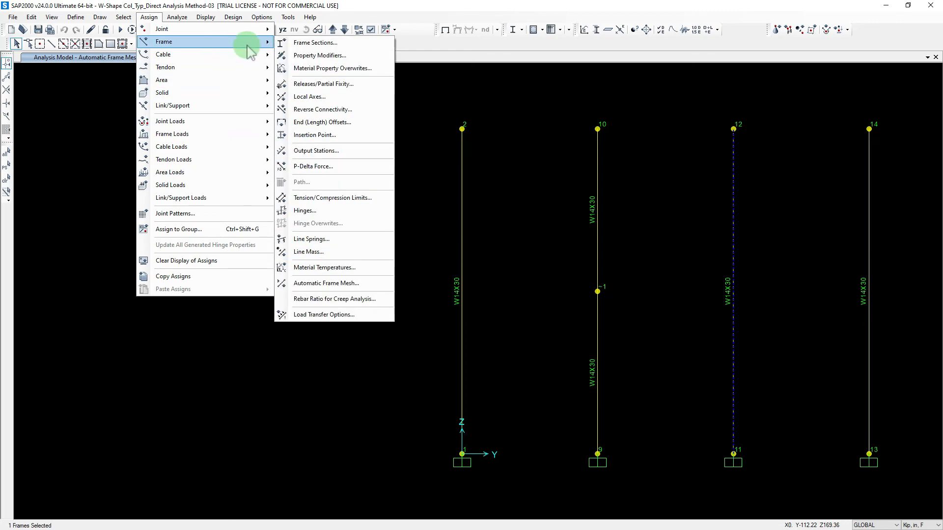
click(317, 284)
drag(379, 186, 327, 185)
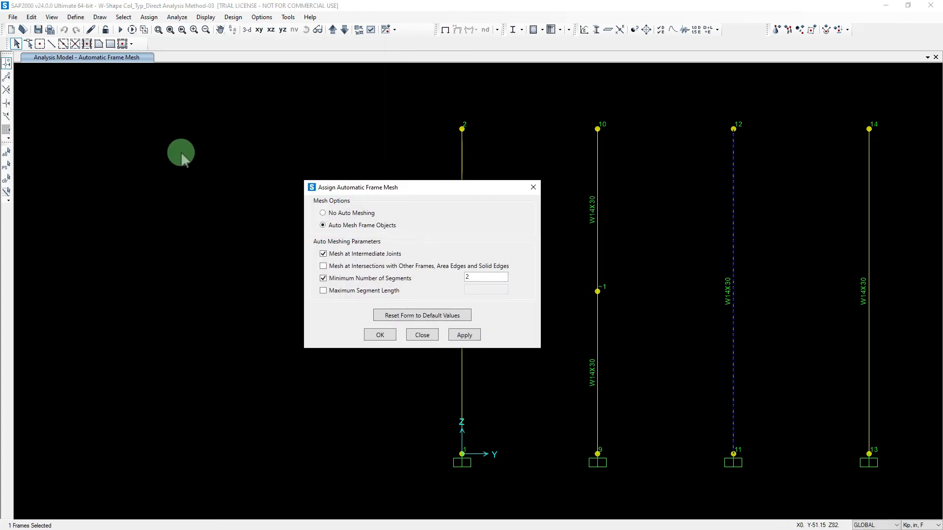
drag(181, 152, 75, 118)
drag(213, 204, 172, 200)
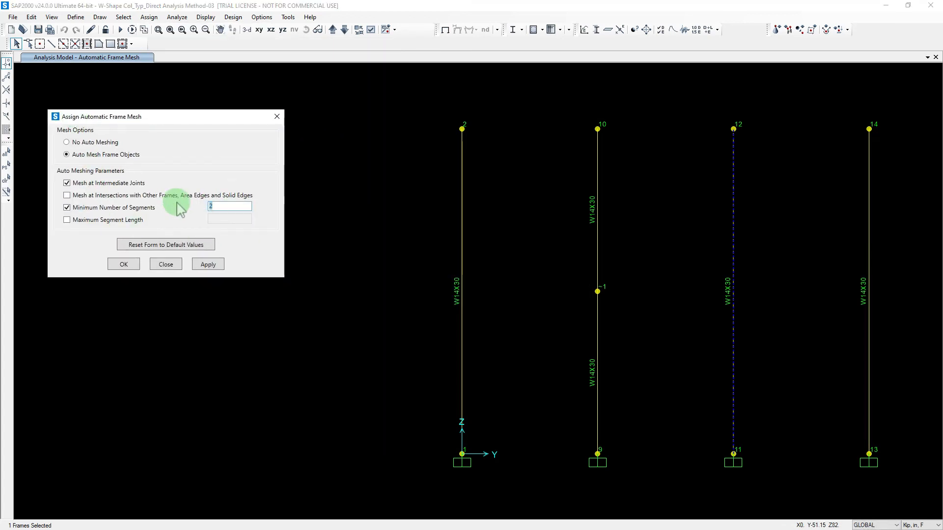
text(4)
click(201, 265)
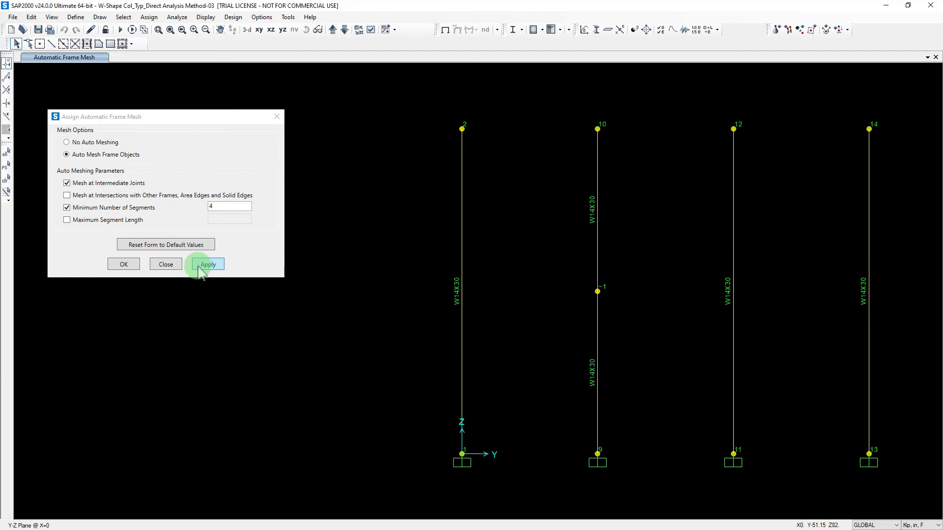
click(123, 264)
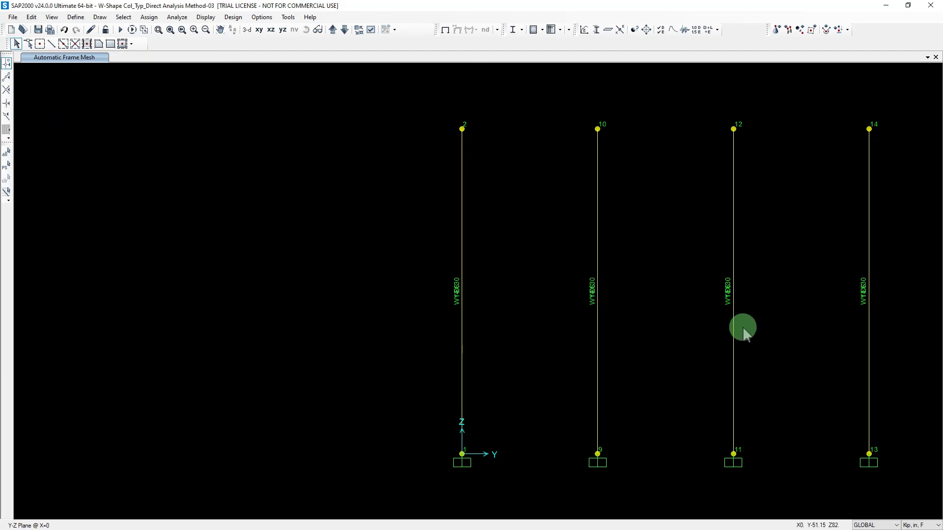
Step: Assign an automatic frame mesh with a minimum of 8 segments to the third copied column, between joints 13 and 14
drag(891, 362, 801, 252)
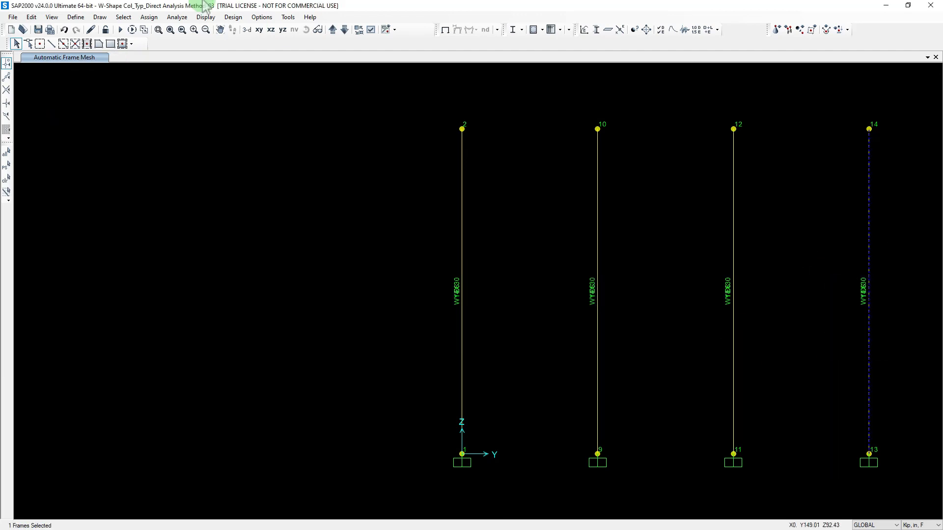
click(149, 17)
mouse_move(236, 41)
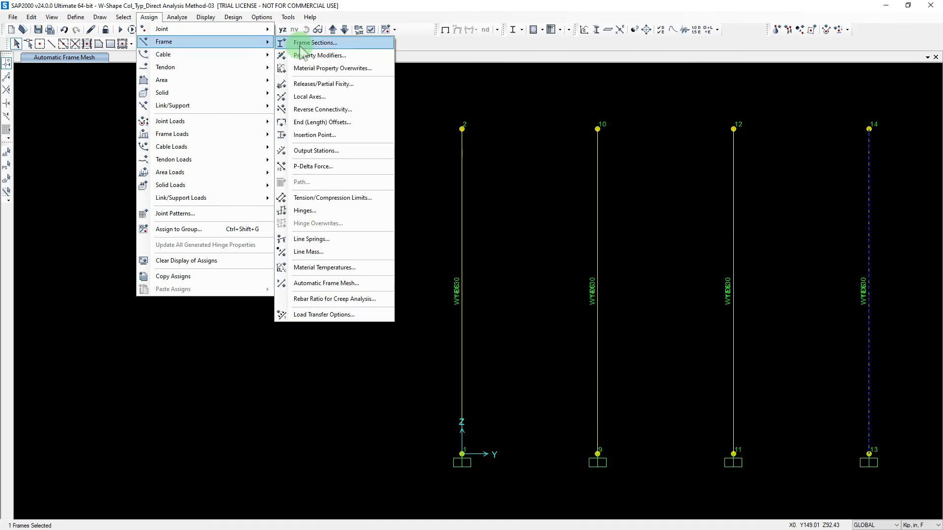
click(307, 287)
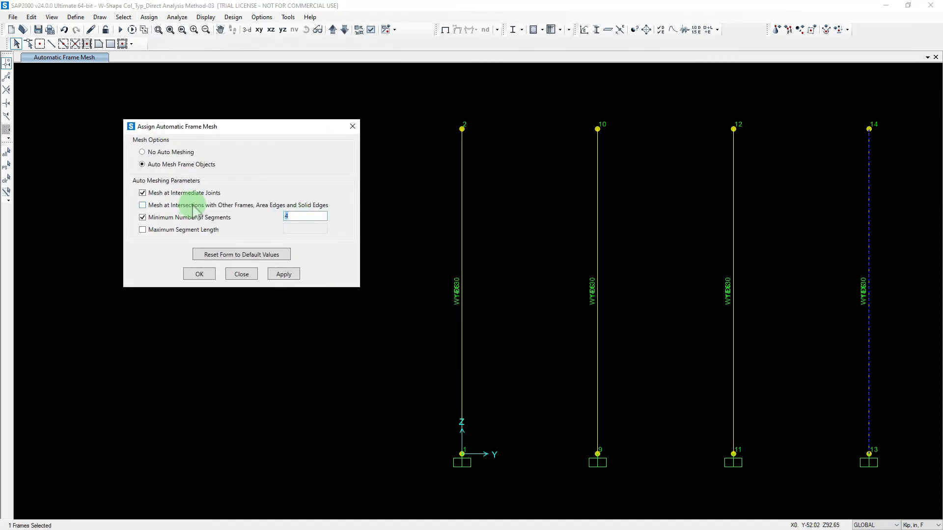
text(8)
click(282, 274)
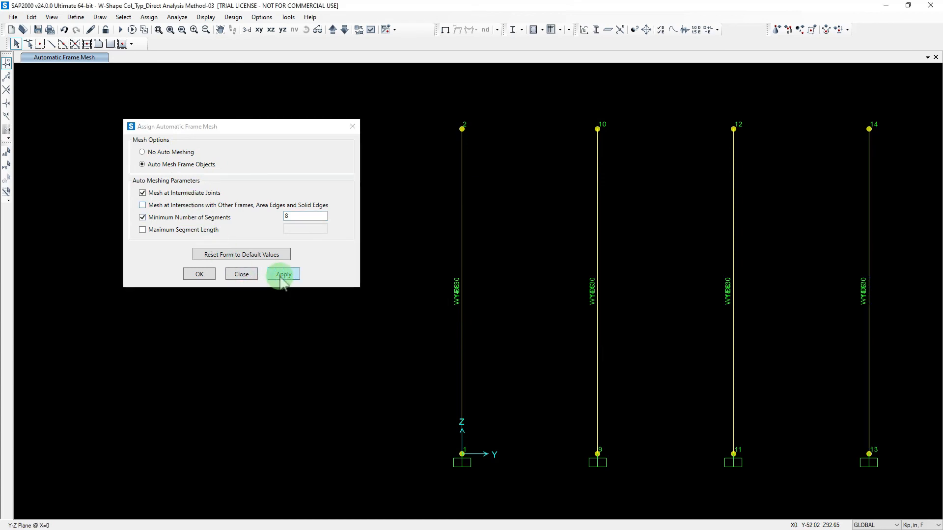
click(199, 275)
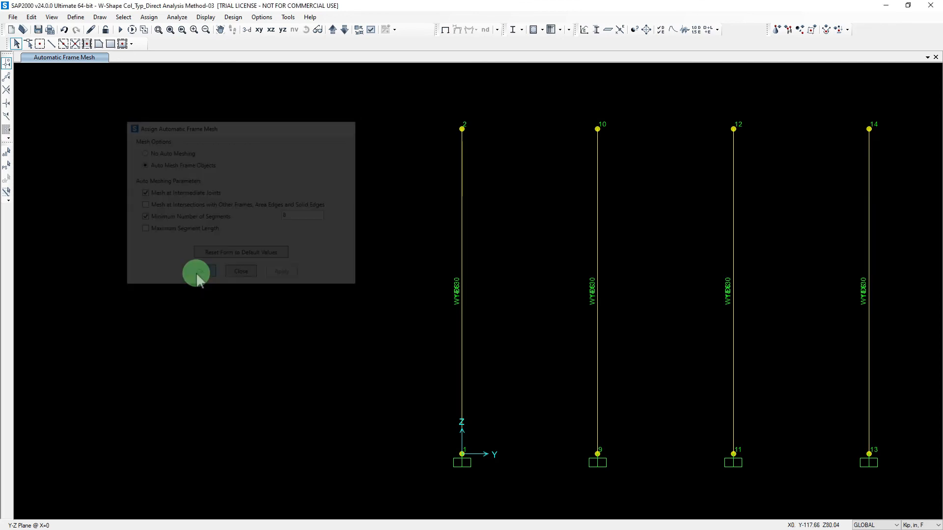
Step: Recreate and display the analysis model with the new frame meshes, keeping Show Analysis Model enabled in the display options
click(370, 30)
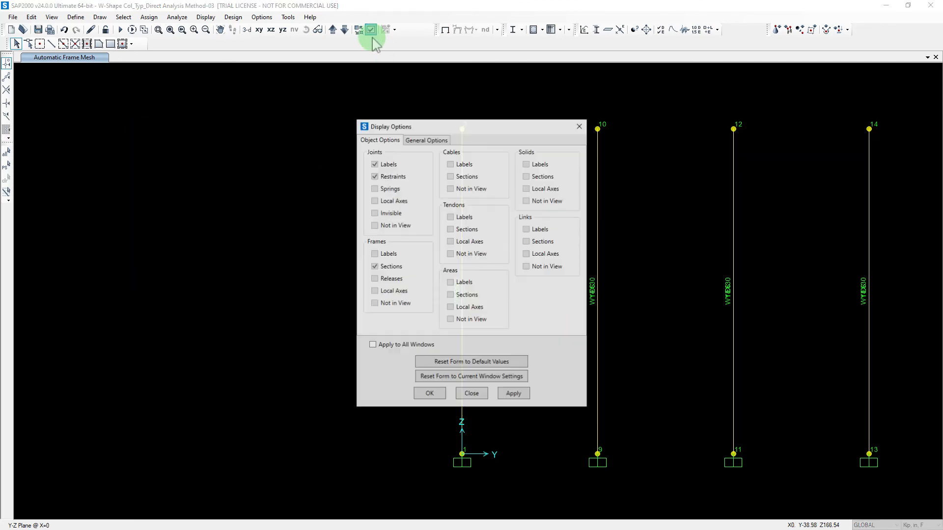
drag(415, 130, 248, 112)
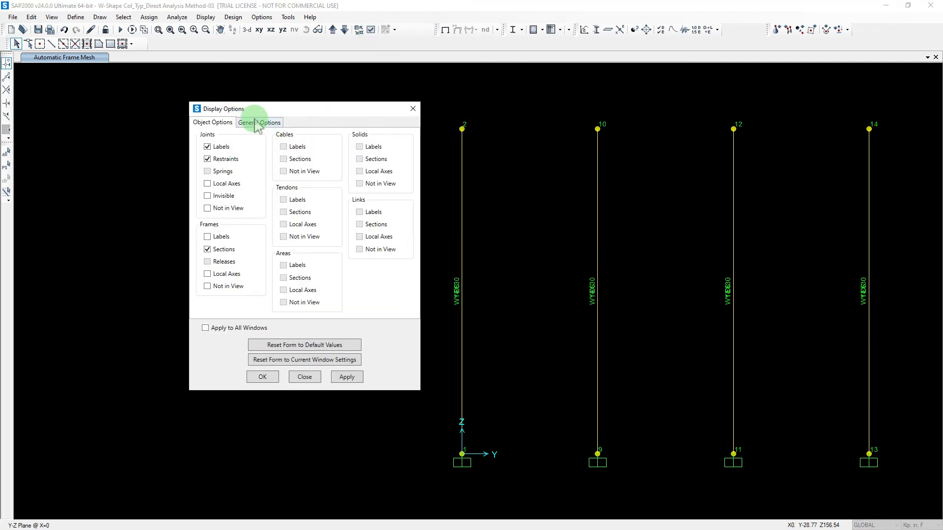
click(250, 123)
click(262, 377)
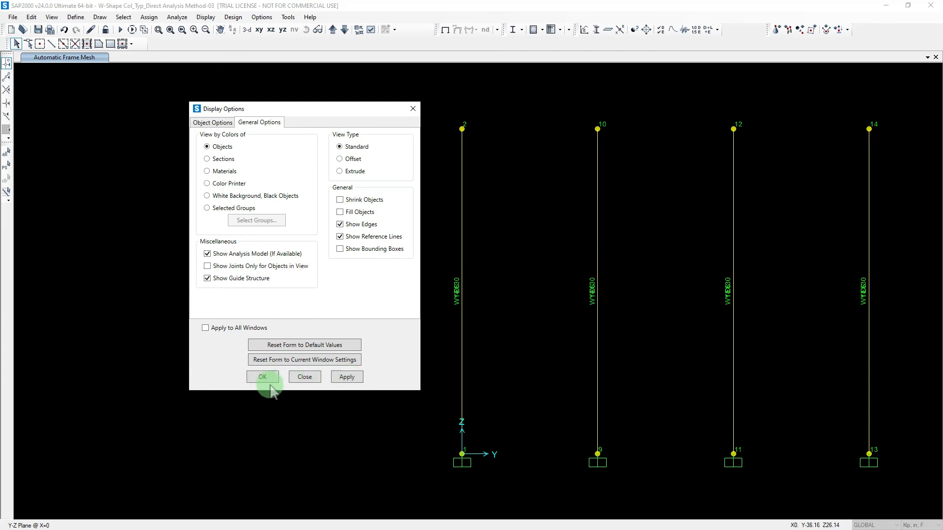
click(510, 305)
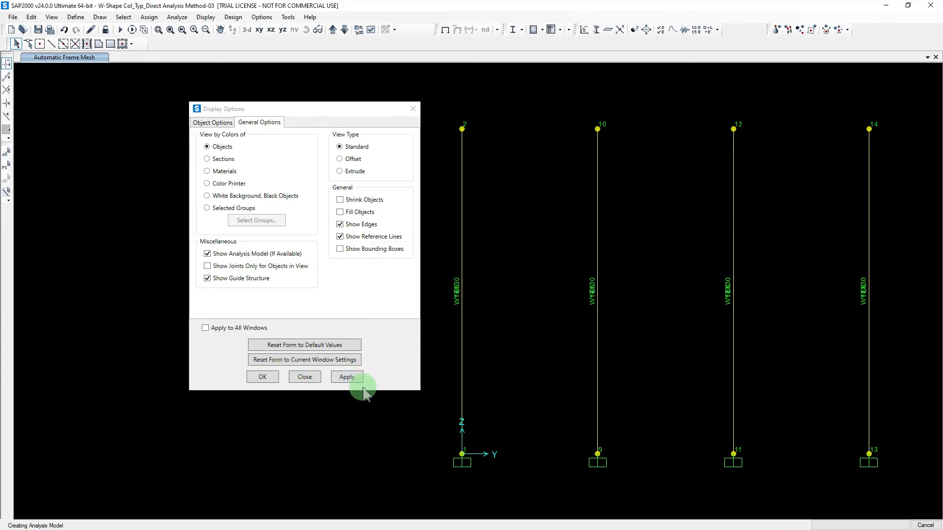
click(263, 377)
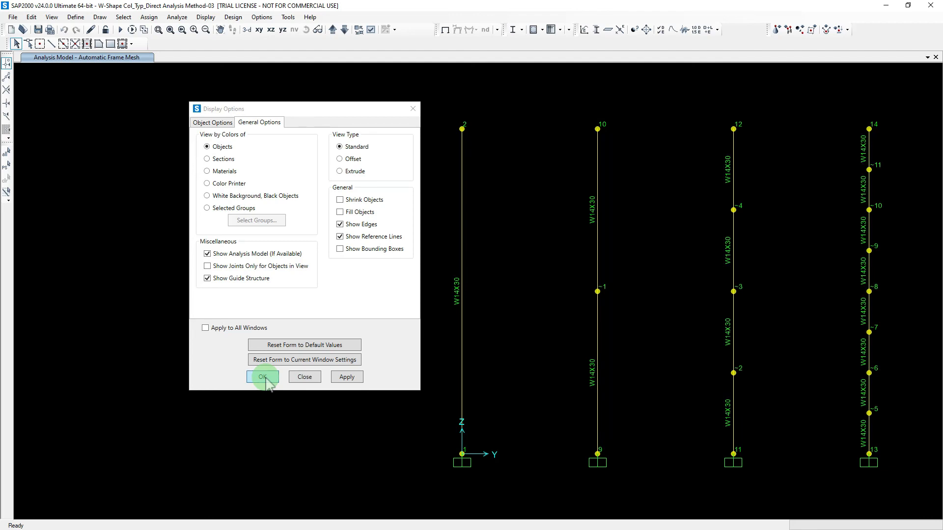
click(264, 378)
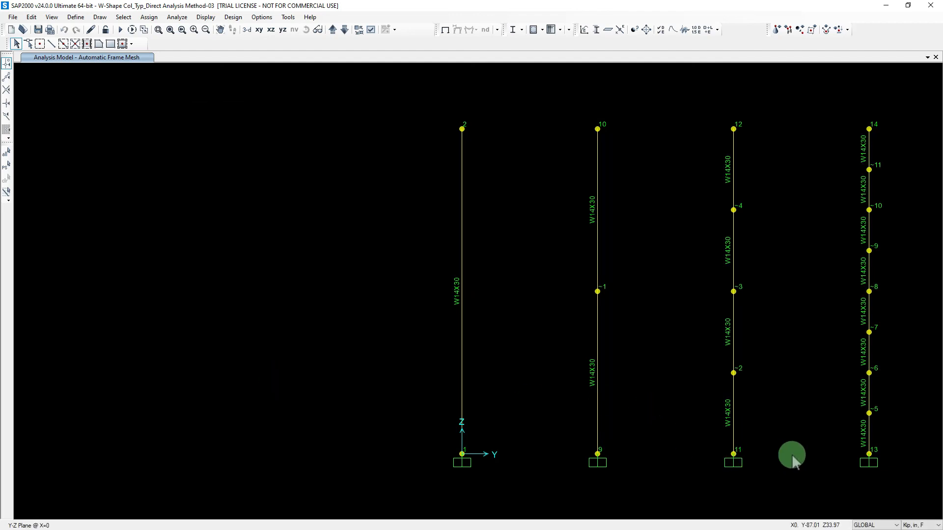
Step: Run the analysis for the load cases SW, VERT, HORIZ and 1.6(V+H)
middle_drag(800, 408, 618, 386)
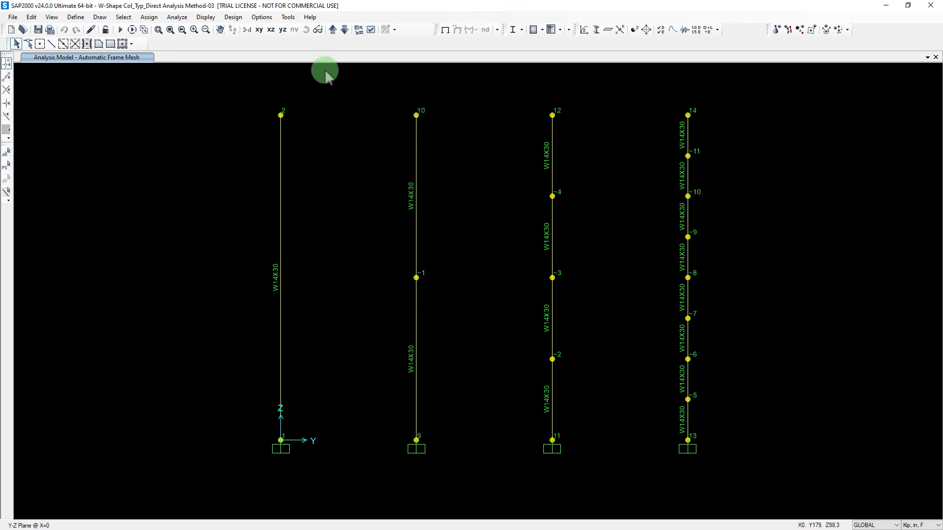
click(120, 31)
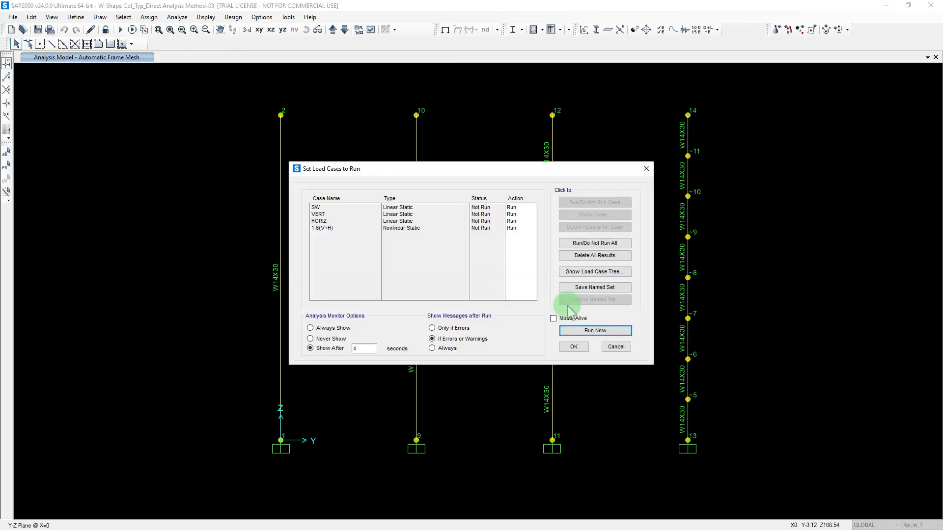
click(586, 331)
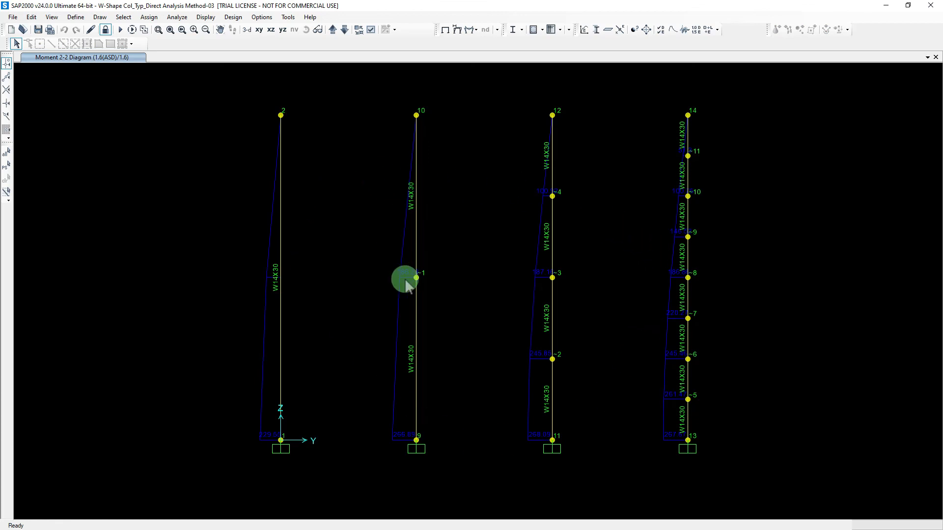
click(105, 29)
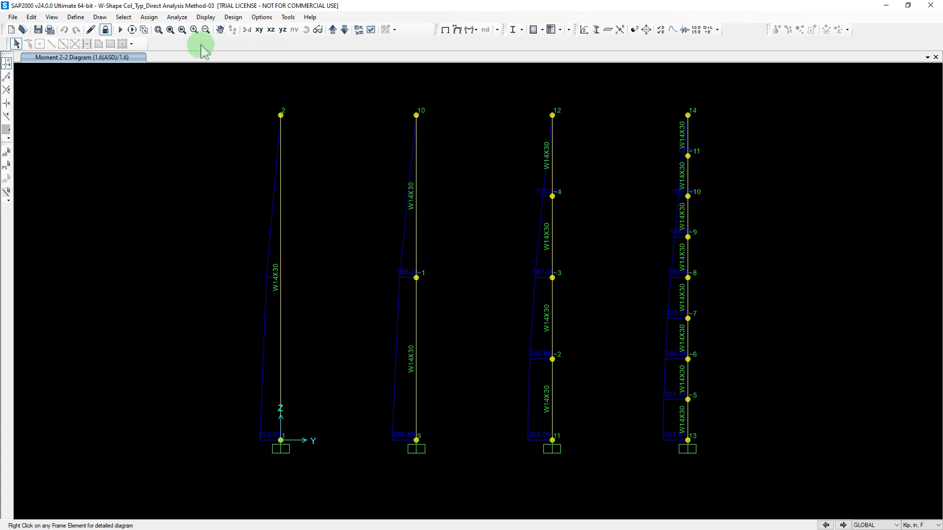
click(148, 17)
mouse_move(171, 23)
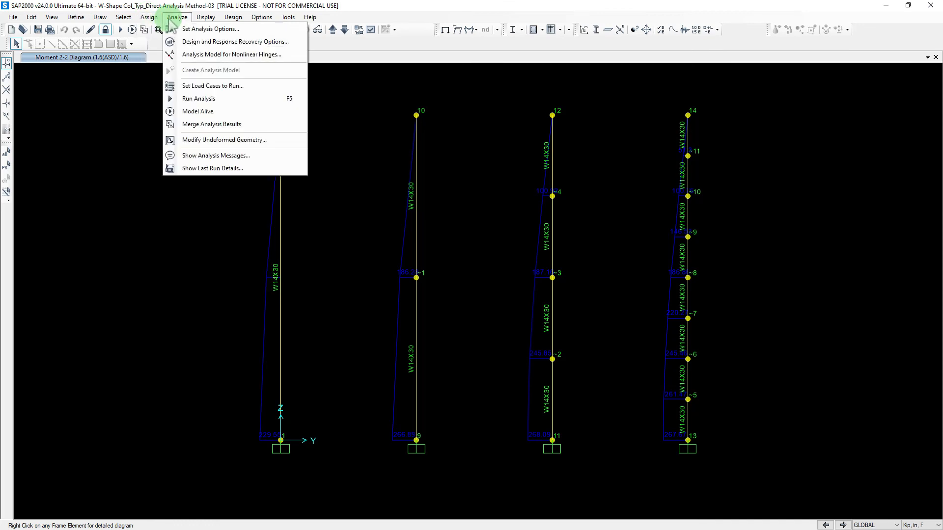
click(313, 9)
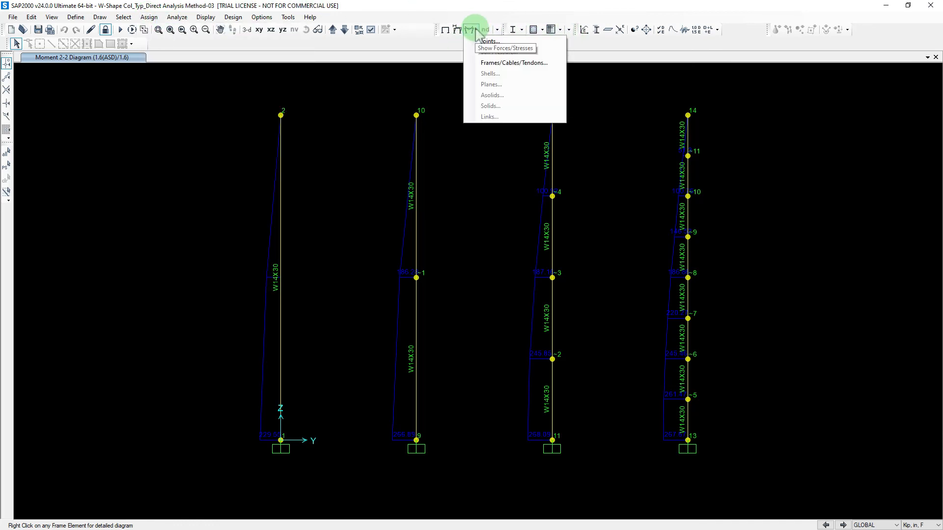
click(475, 8)
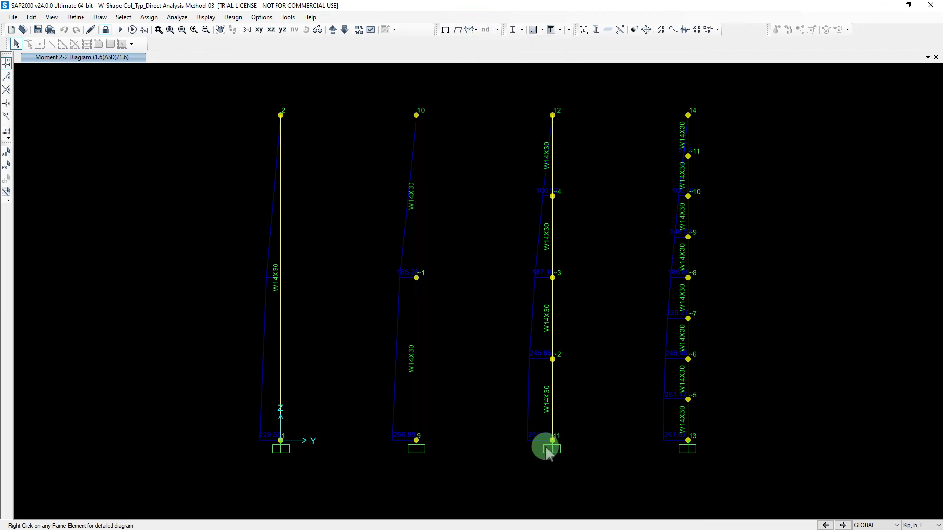
Step: Compare the Moment 2-2 diagrams of the four columns for 1.6(ASD)/1.6, especially the moments at their bases
middle_drag(426, 435, 393, 397)
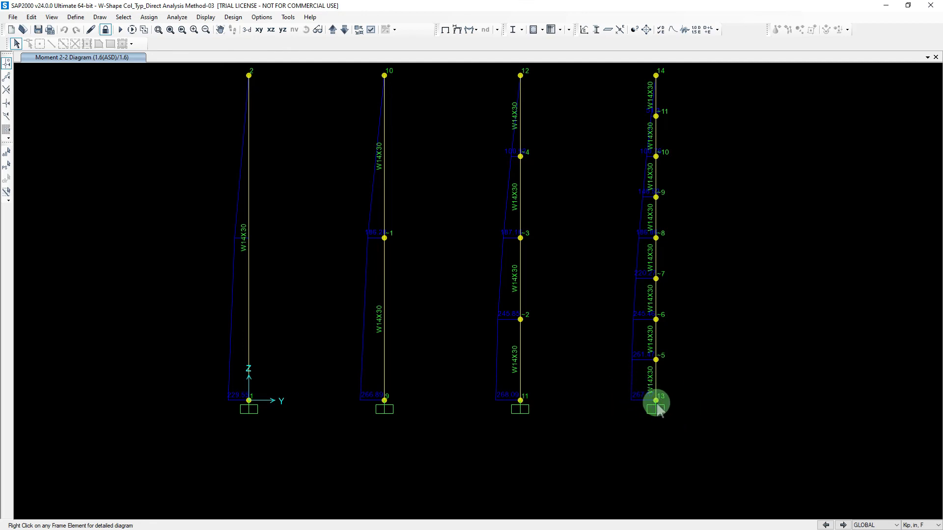
mouse_move(652, 411)
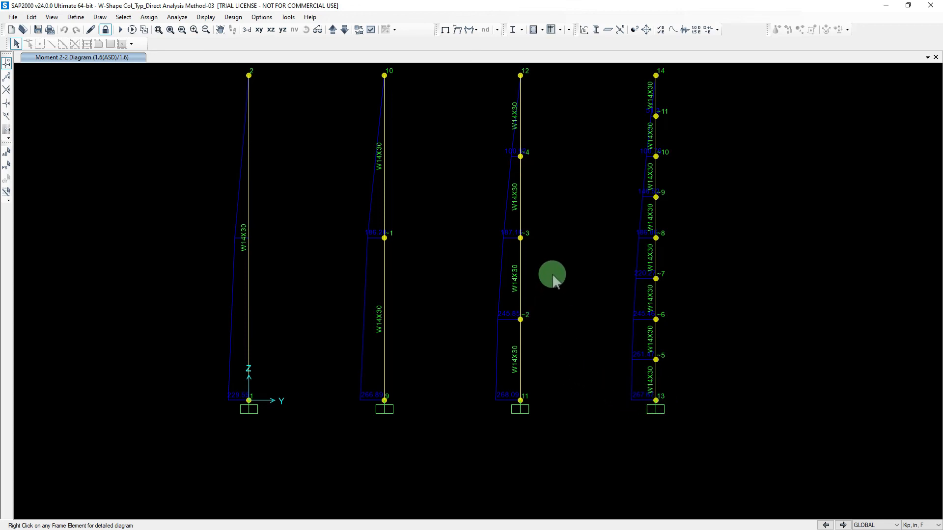
middle_drag(550, 275, 520, 301)
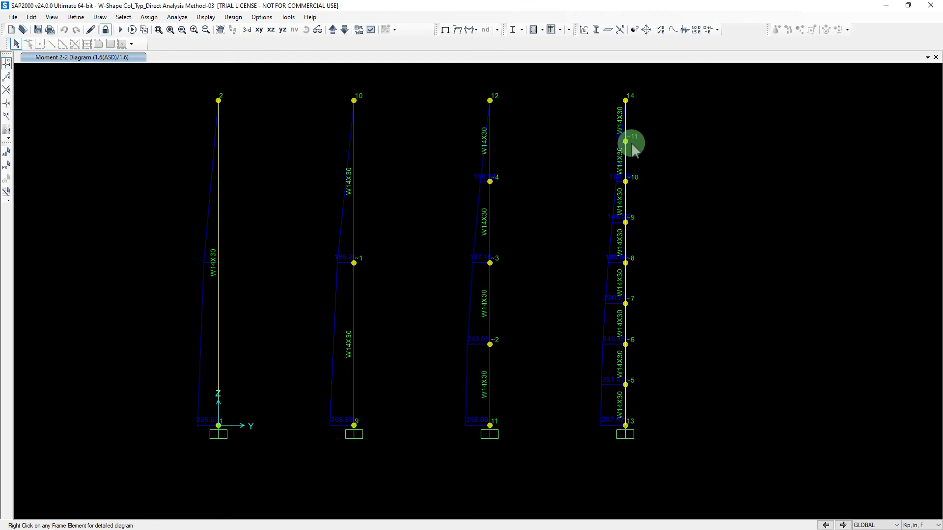
Step: Run the AISC 360-10 steel design check and display the maximum stress ratios, showing ratio values above 0
click(512, 32)
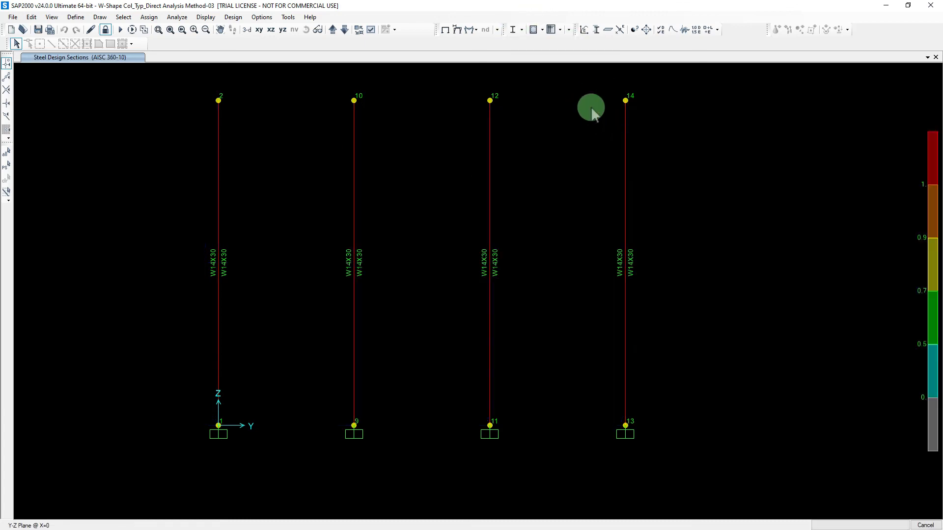
click(522, 30)
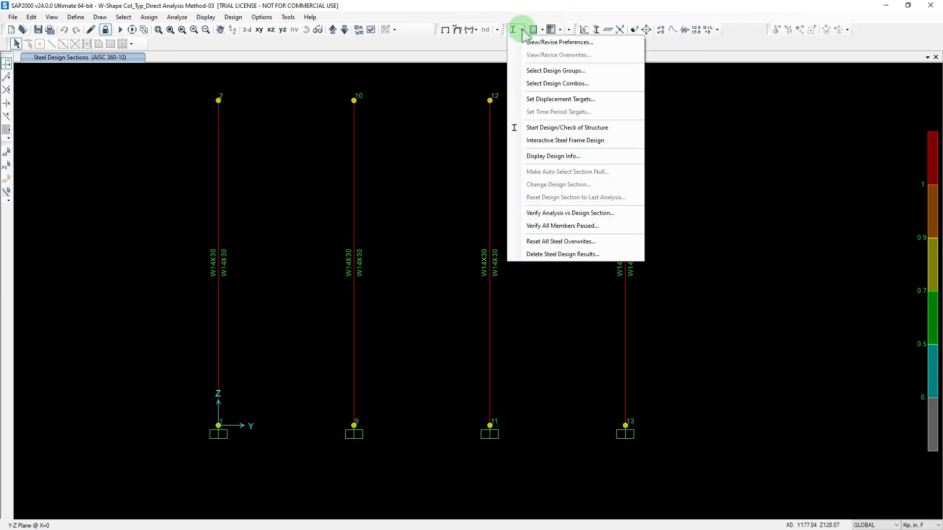
click(545, 156)
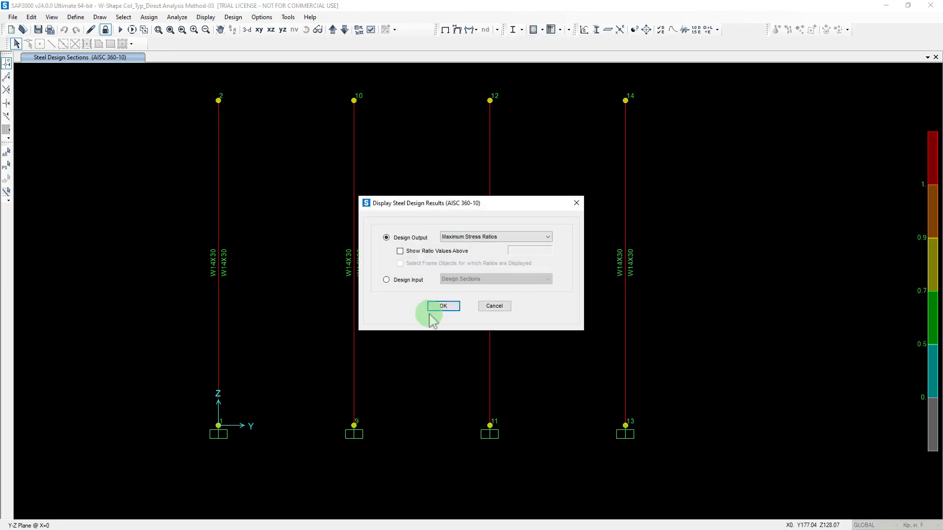
click(410, 252)
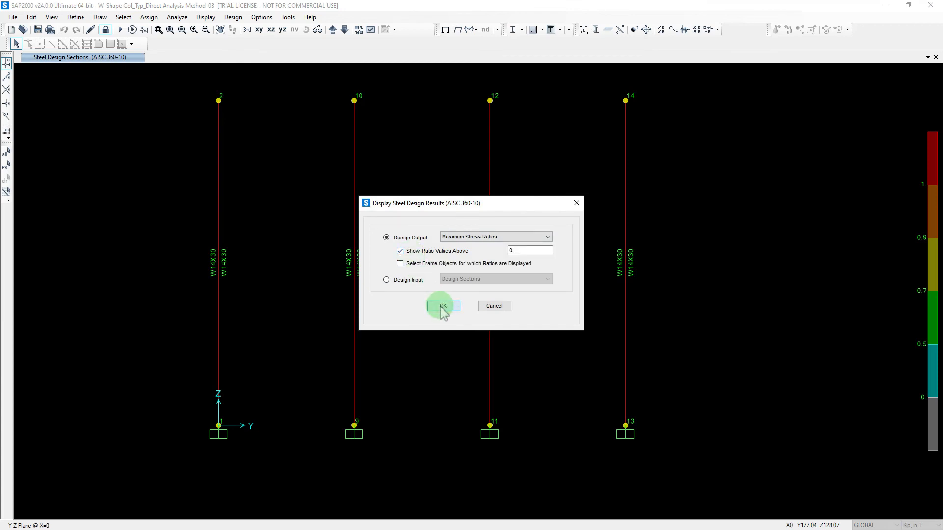
click(442, 306)
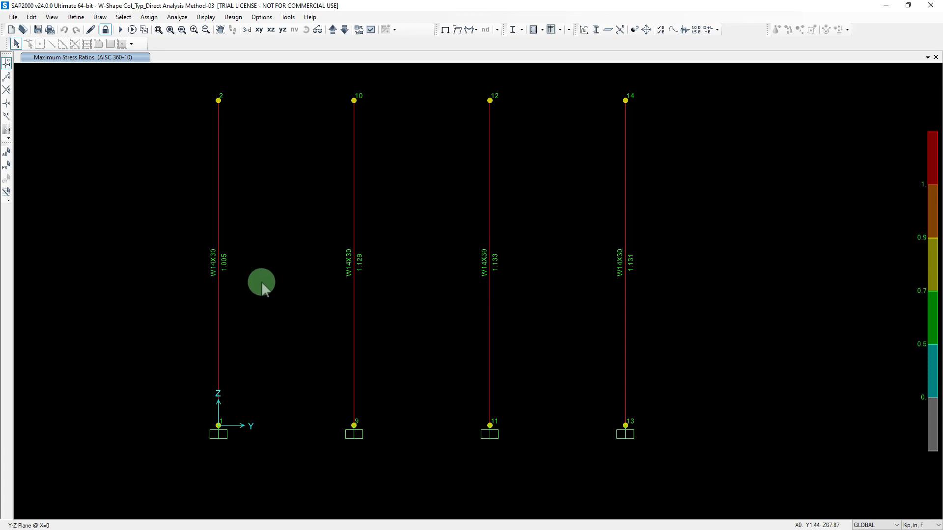
Step: Save the model, then show the undeformed shape as the object model with Show Analysis Model turned off
click(38, 30)
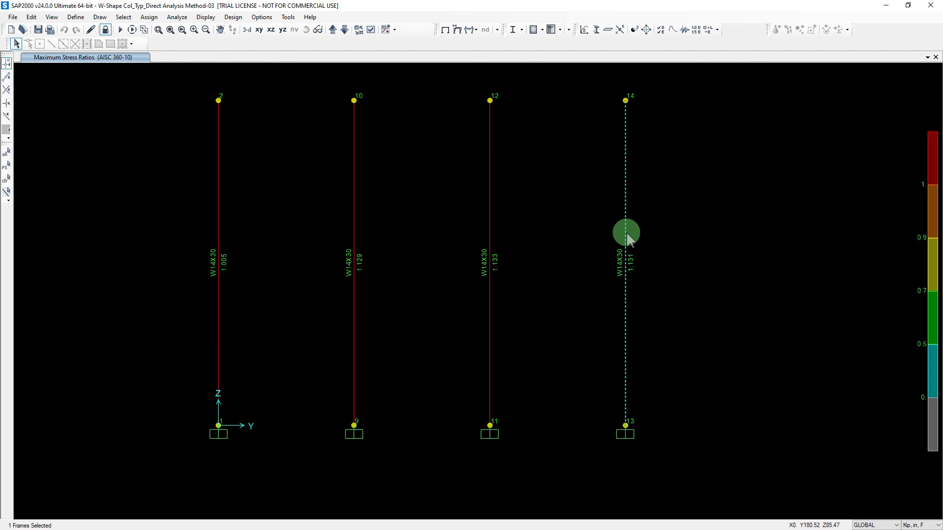
click(446, 32)
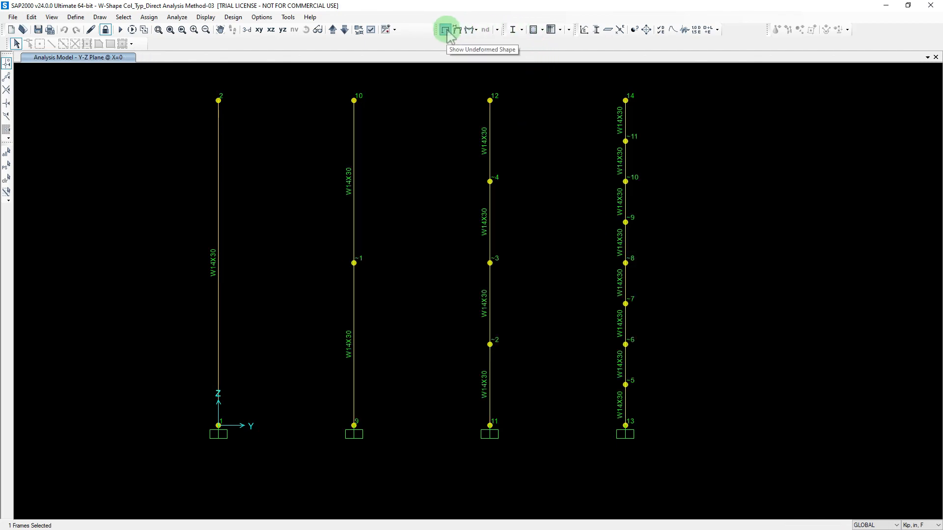
click(369, 30)
click(422, 140)
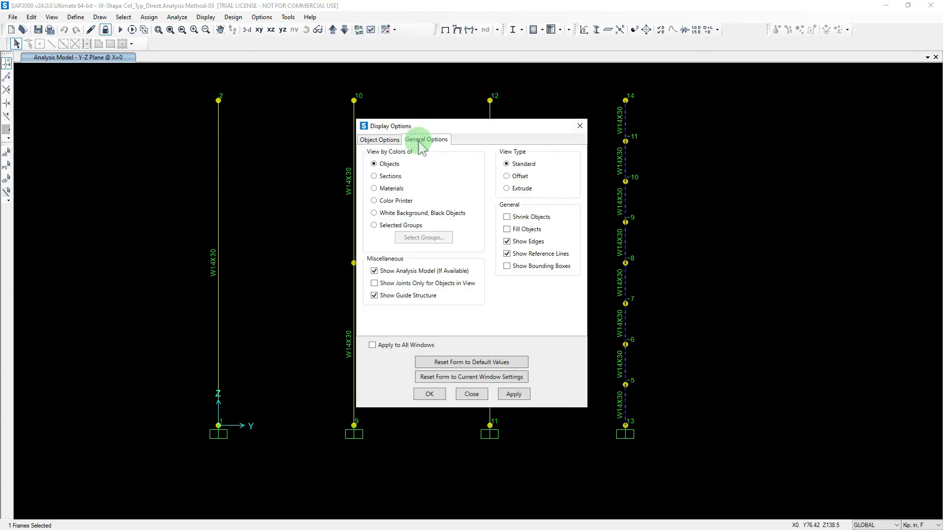
click(375, 271)
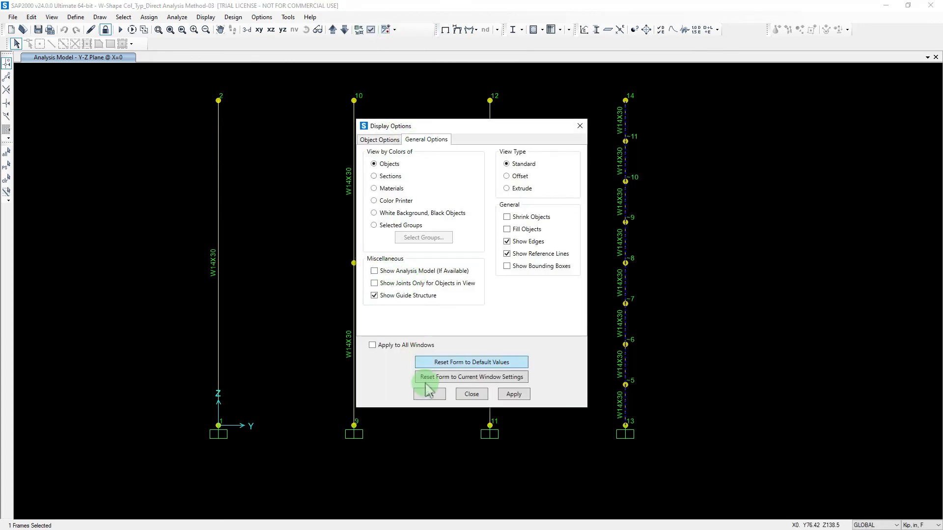
click(429, 395)
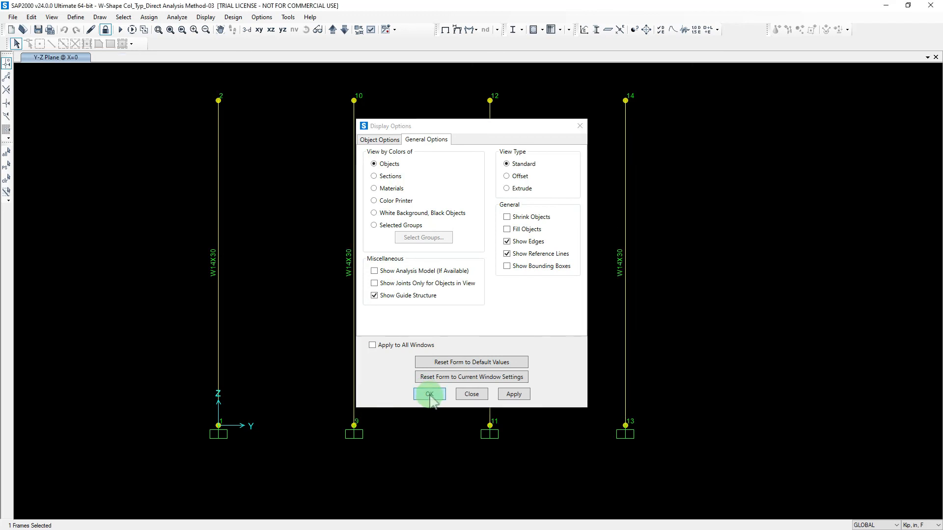
click(459, 393)
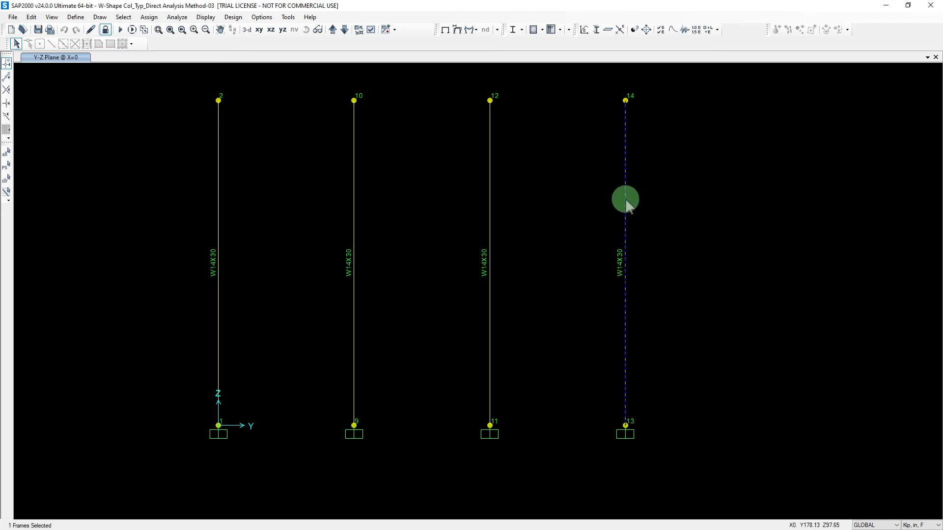
Step: Examine the assignments of columns 13–14 and 11–12, including section property, stiffness modifiers and automatic mesh options
right_click(626, 198)
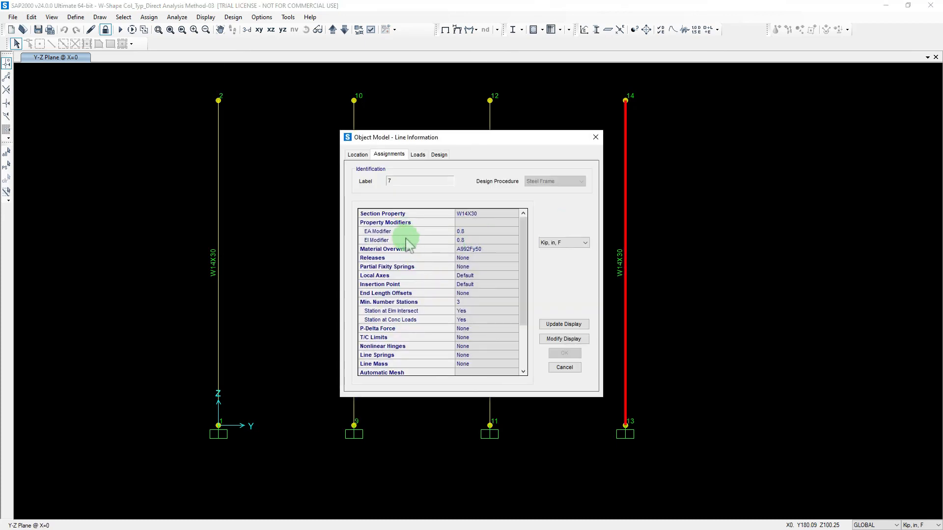
click(564, 368)
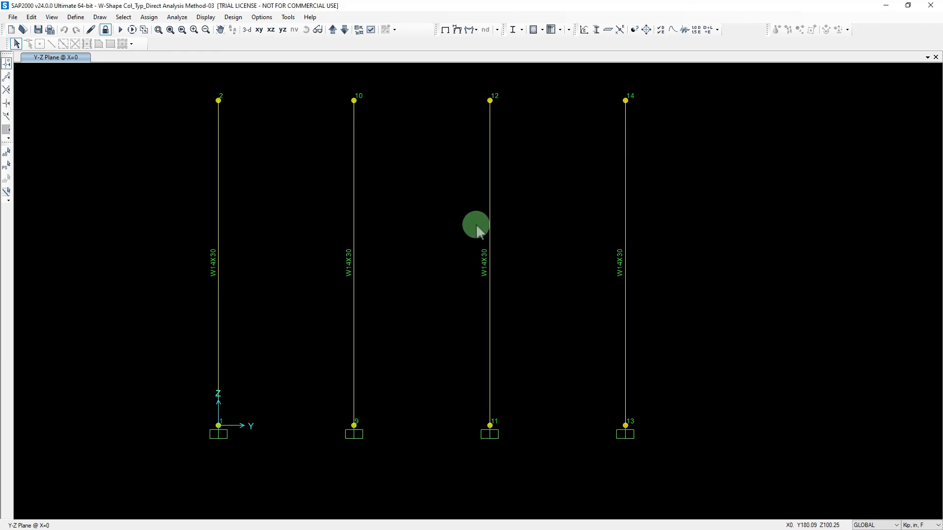
click(489, 225)
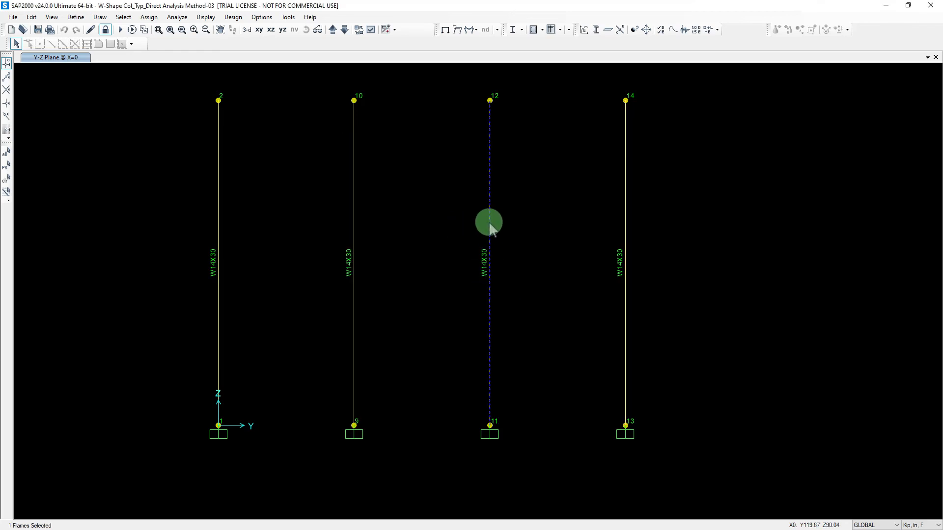
right_click(490, 225)
scroll(488, 275, down, 4)
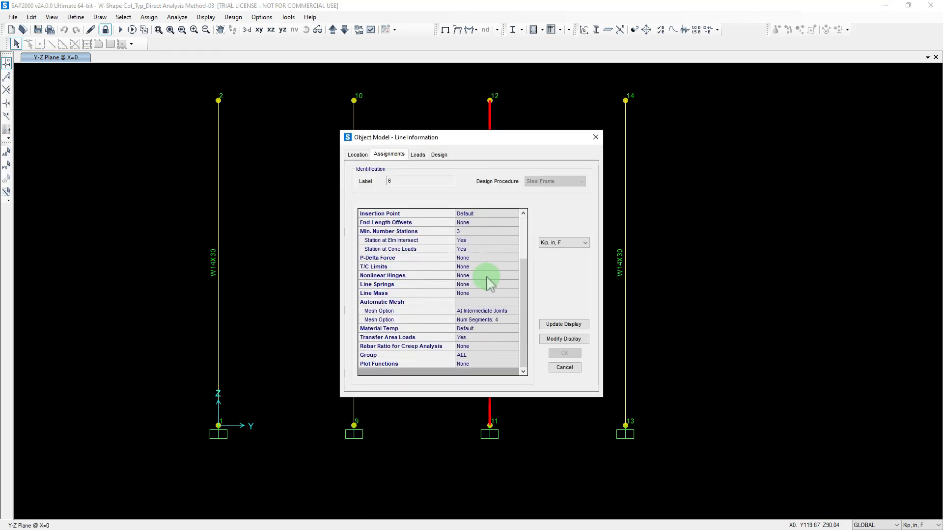
scroll(490, 283, up, 1)
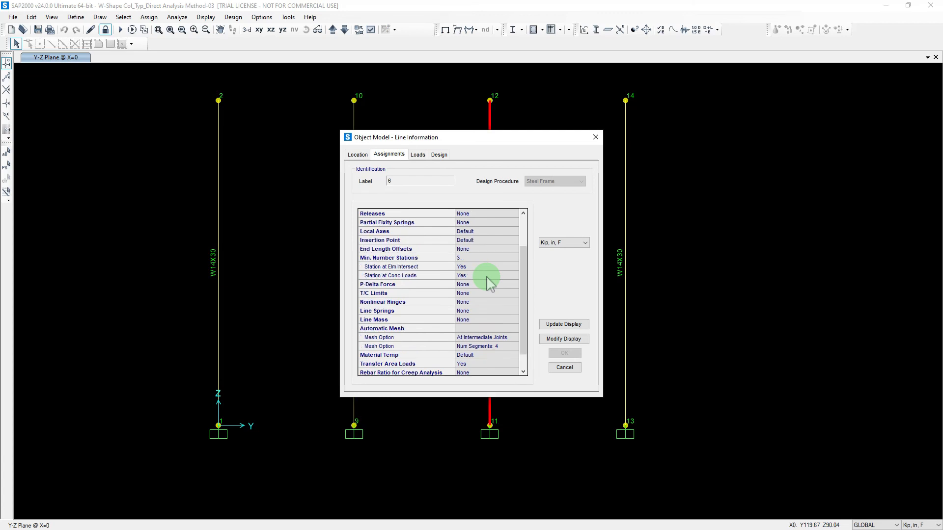
scroll(488, 282, up, 2)
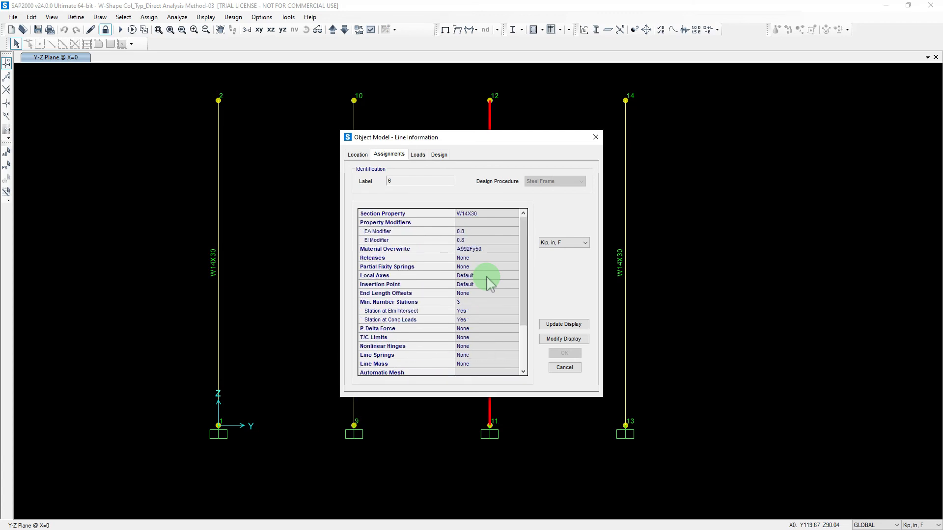
click(570, 353)
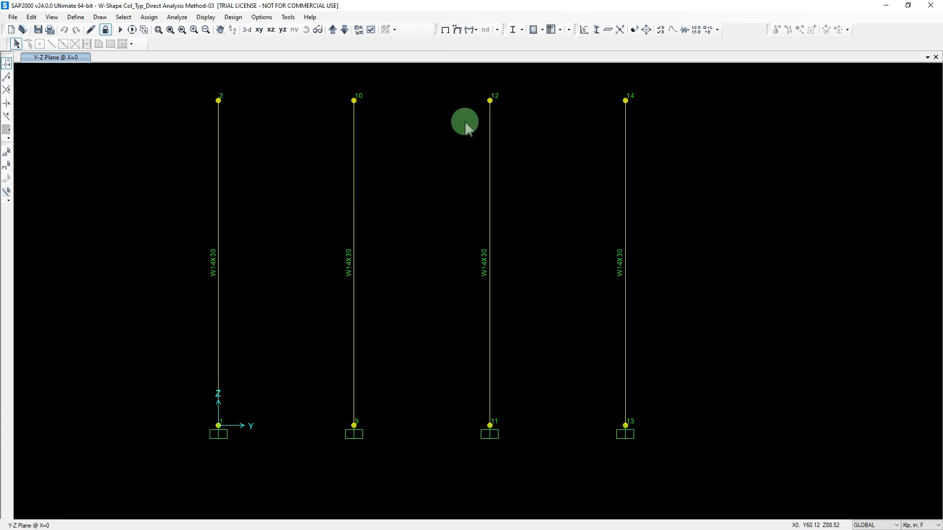
Step: Unlock the model and replicate the column between joints 13 and 14 twice at a 60 in increment along Y
click(105, 31)
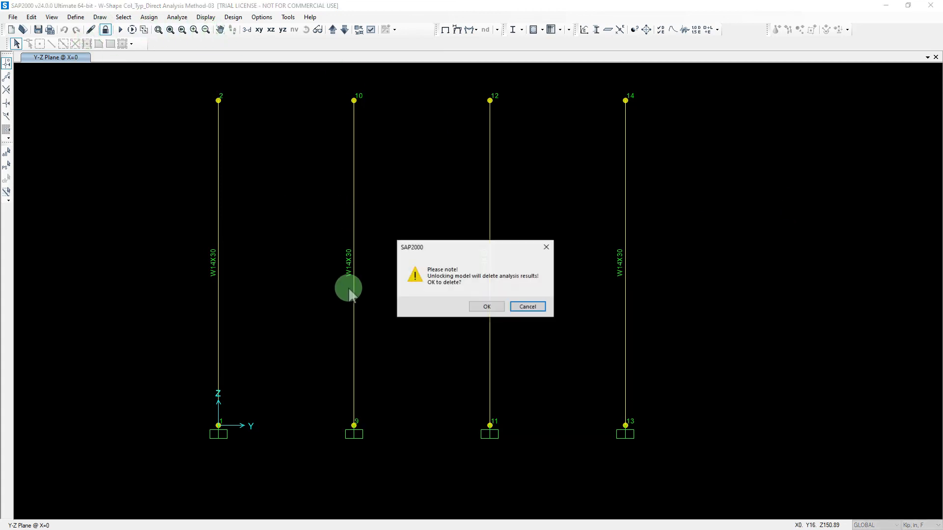
click(479, 310)
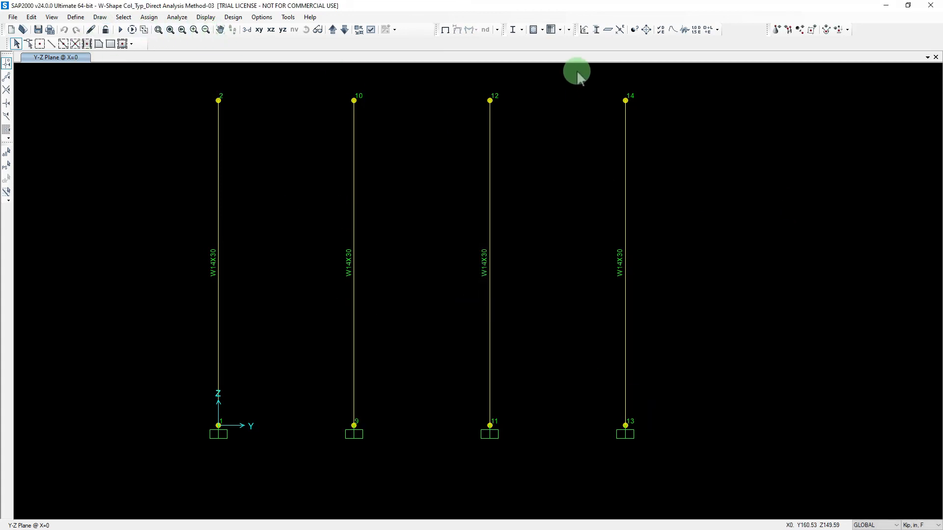
drag(577, 71, 709, 479)
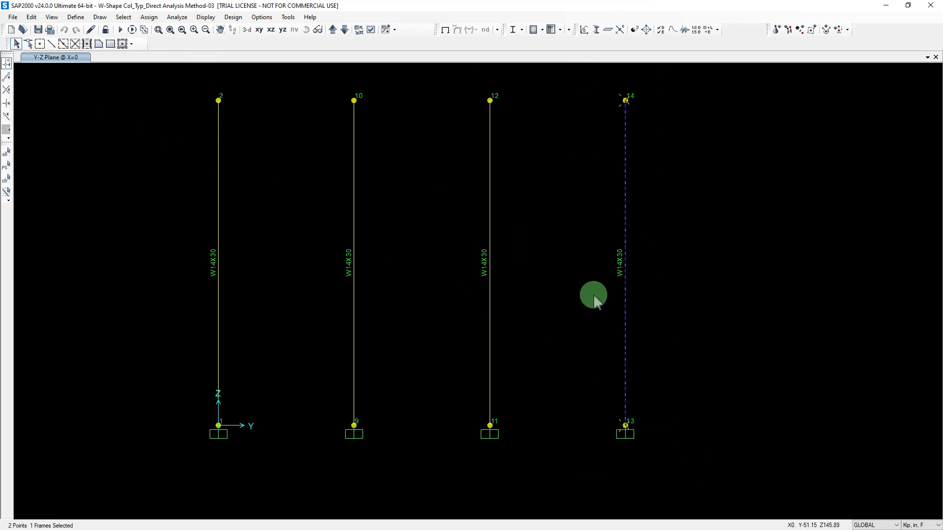
click(31, 17)
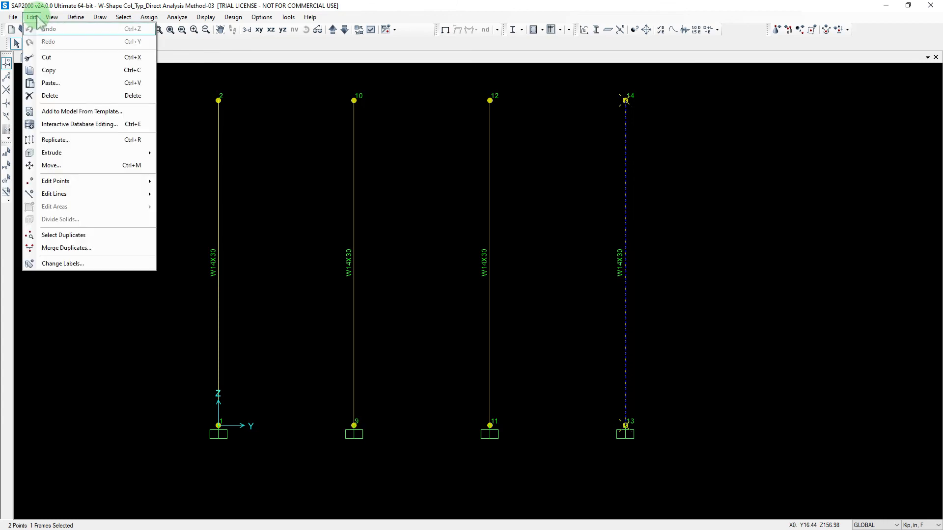
key(ctrl+r)
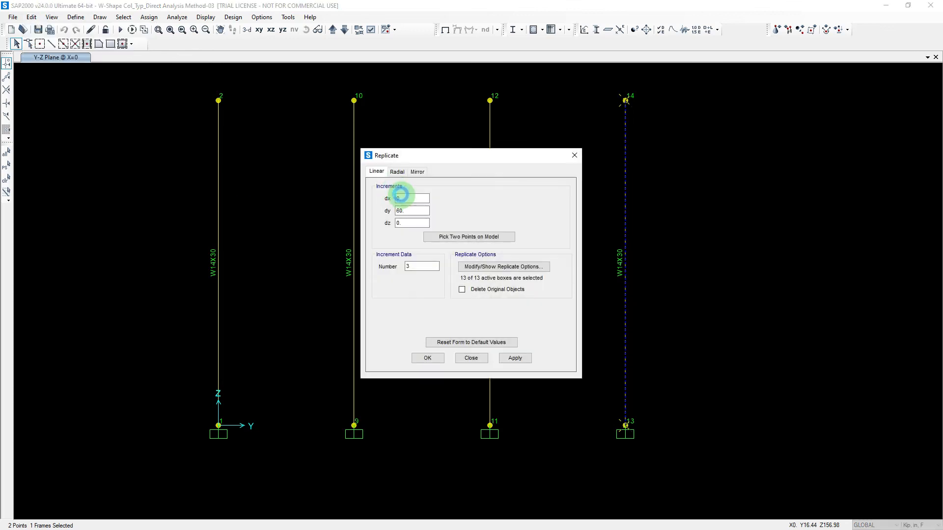
double_click(420, 267)
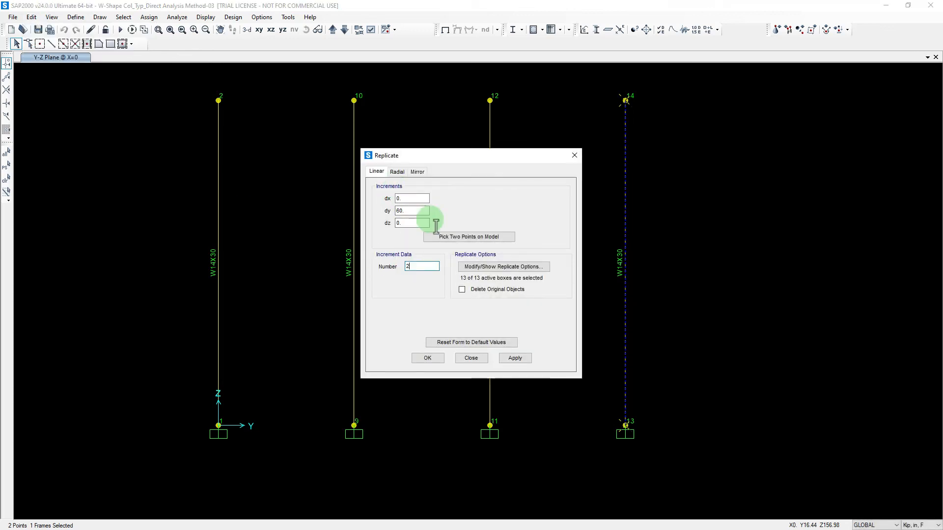
double_click(411, 210)
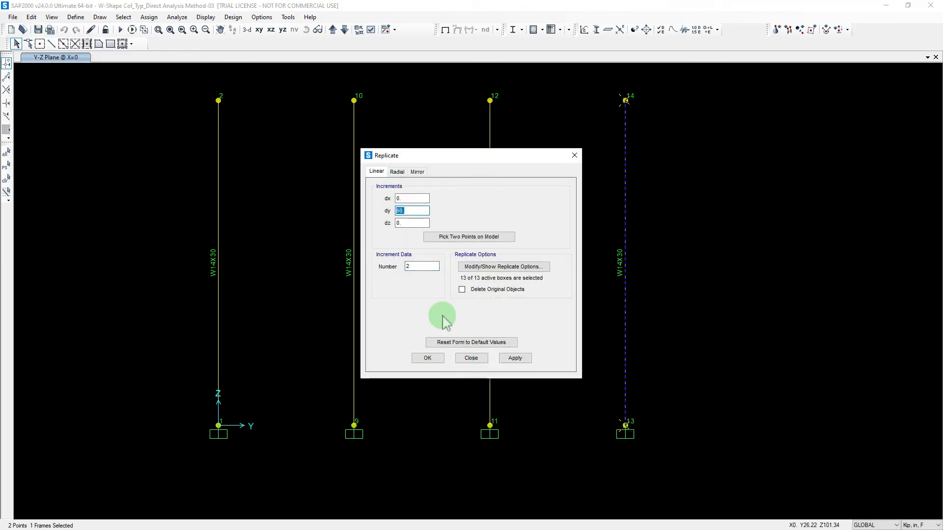
click(515, 358)
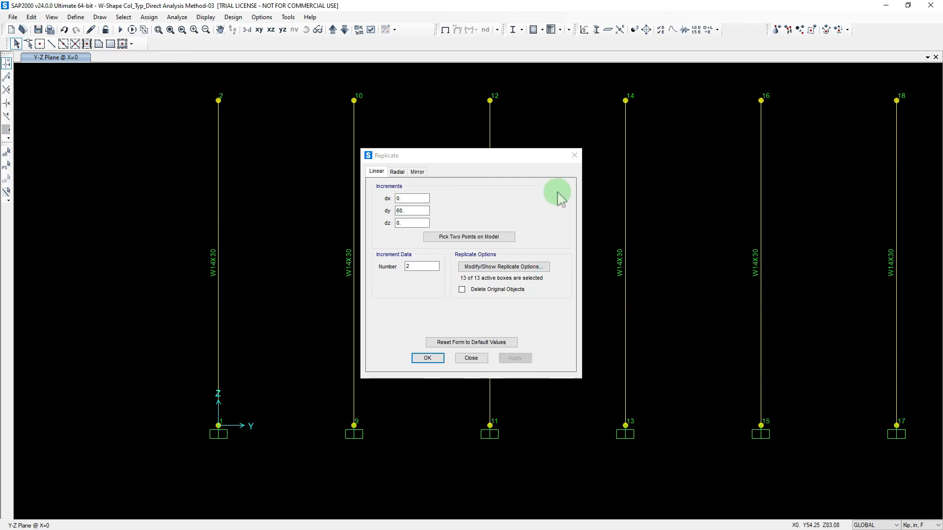
click(574, 156)
middle_drag(742, 163, 677, 192)
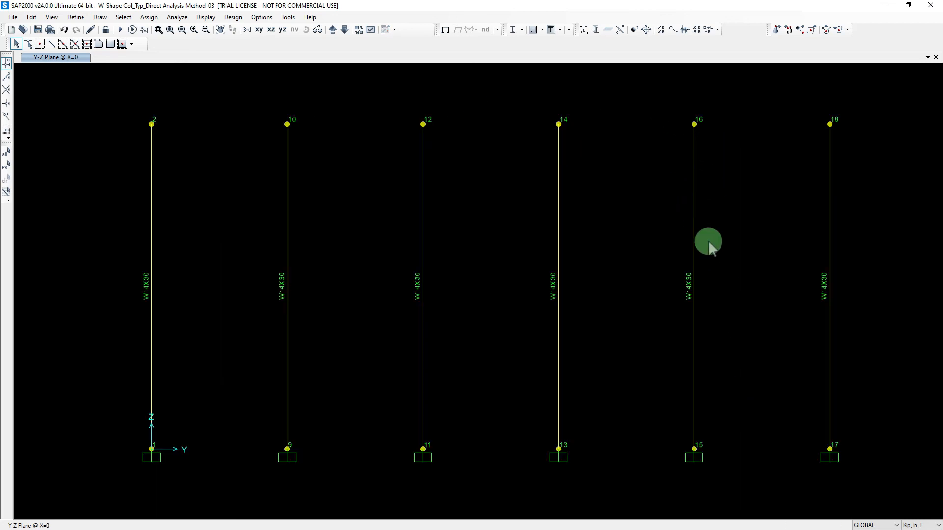
Step: Set the section property of the column between joints 15 and 16 to W14X34 and save the model
drag(728, 357, 659, 230)
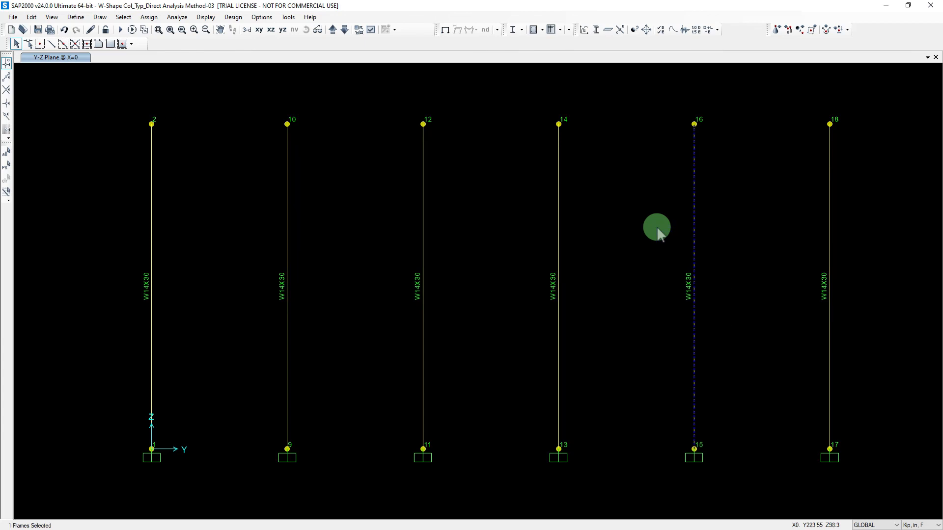
right_click(694, 199)
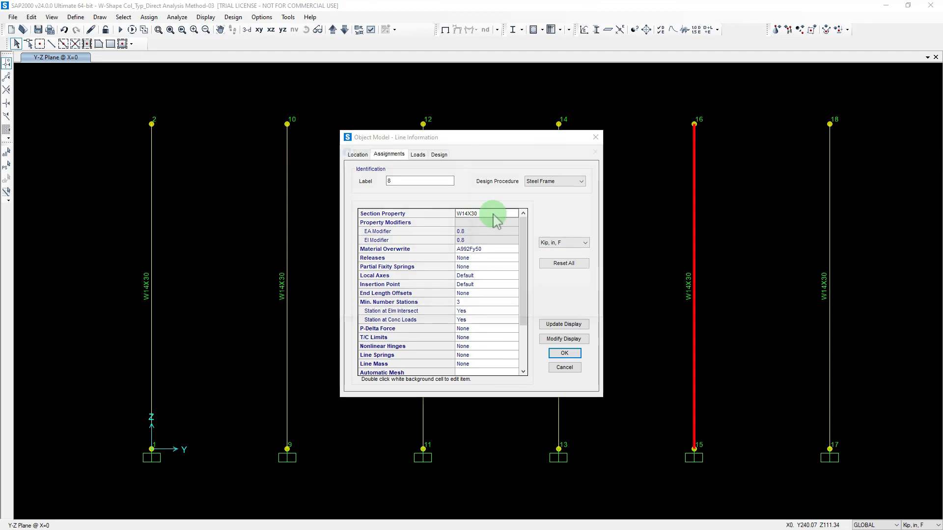
double_click(493, 214)
click(492, 196)
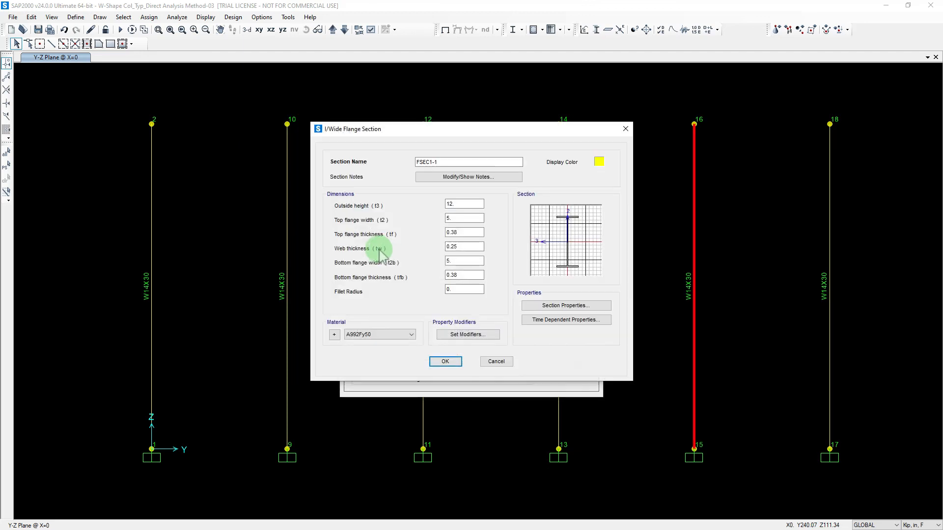
click(497, 361)
click(361, 200)
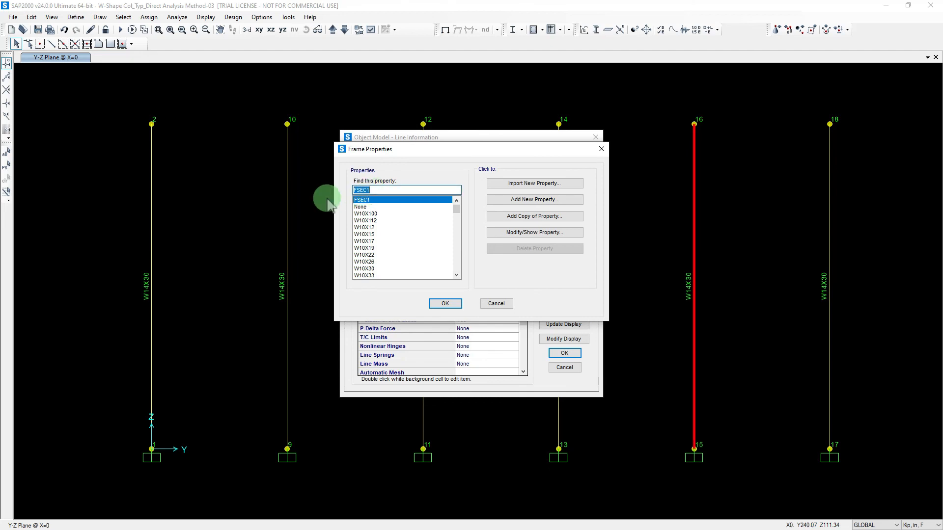
scroll(392, 248, down, 12)
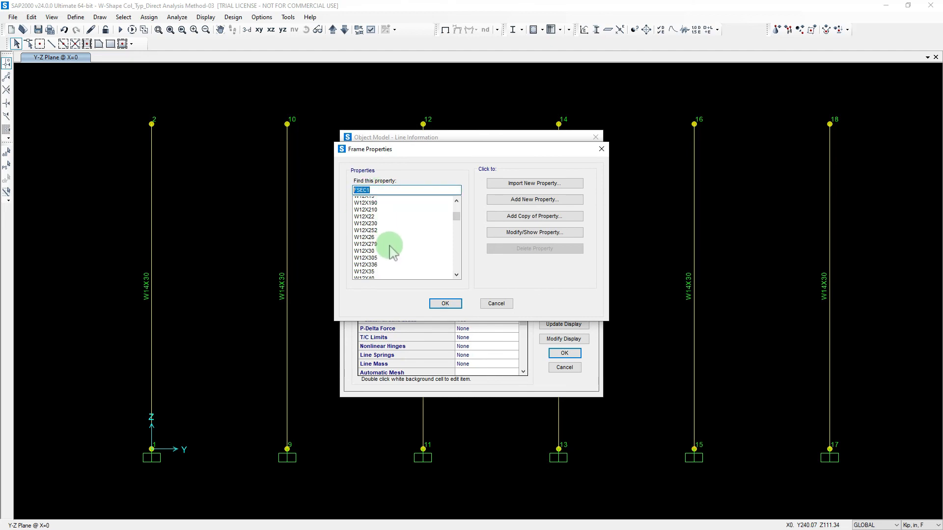
scroll(390, 249, down, 3)
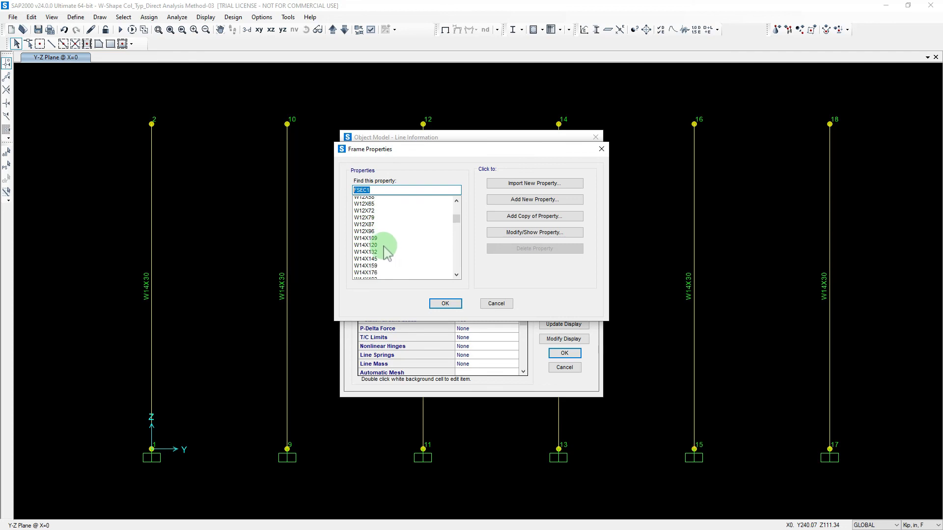
scroll(388, 252, down, 1)
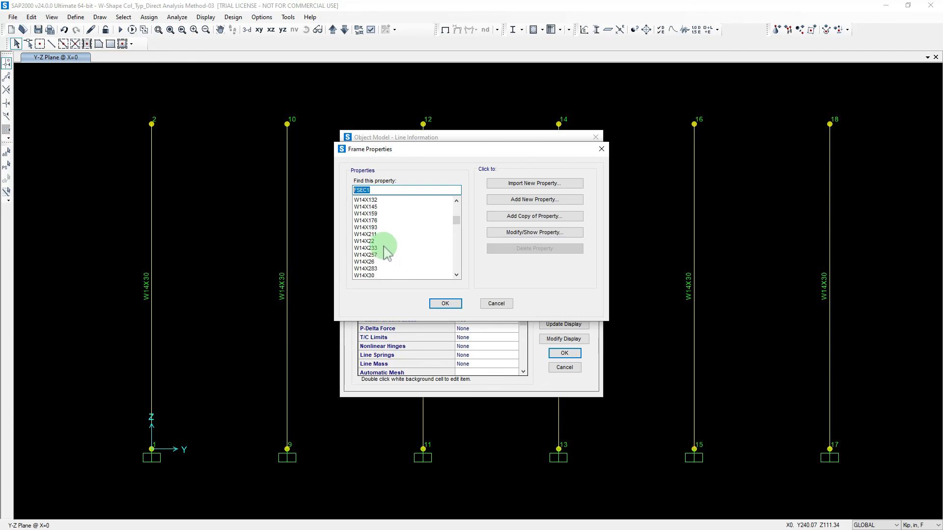
scroll(388, 251, down, 1)
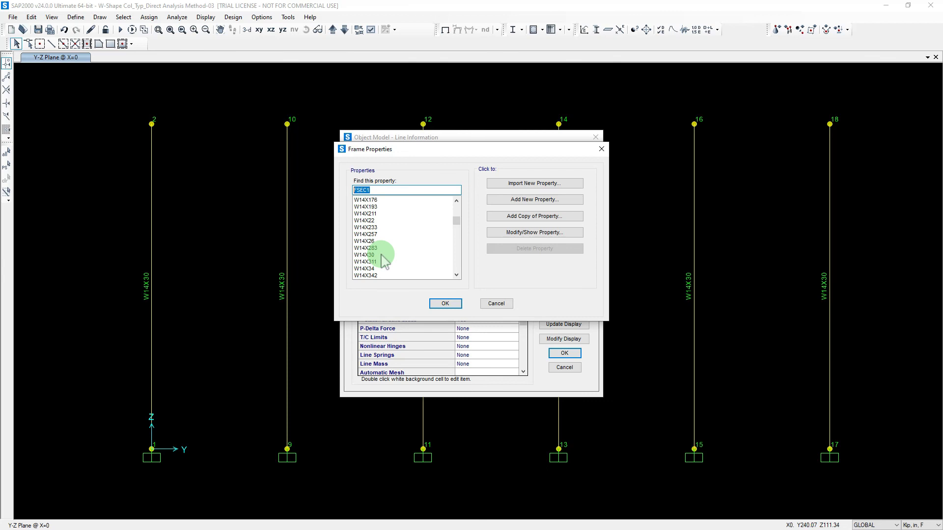
click(374, 269)
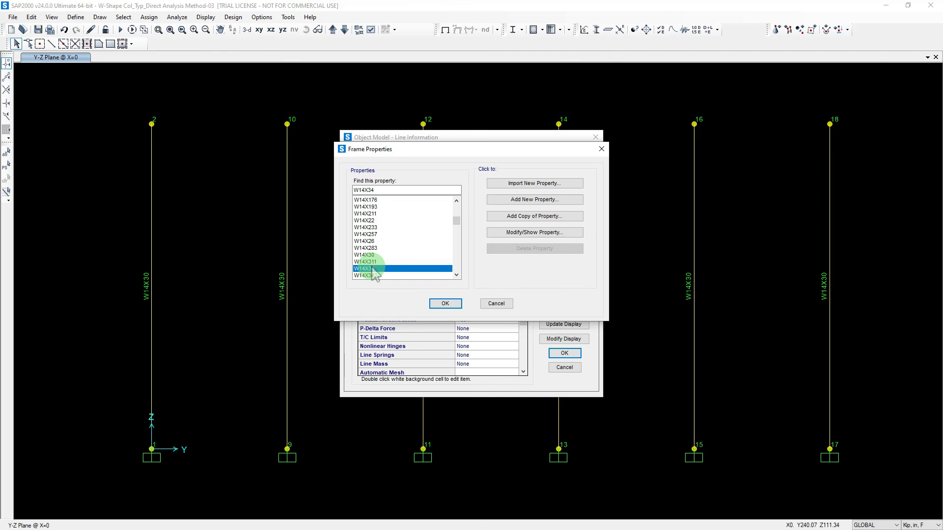
click(445, 305)
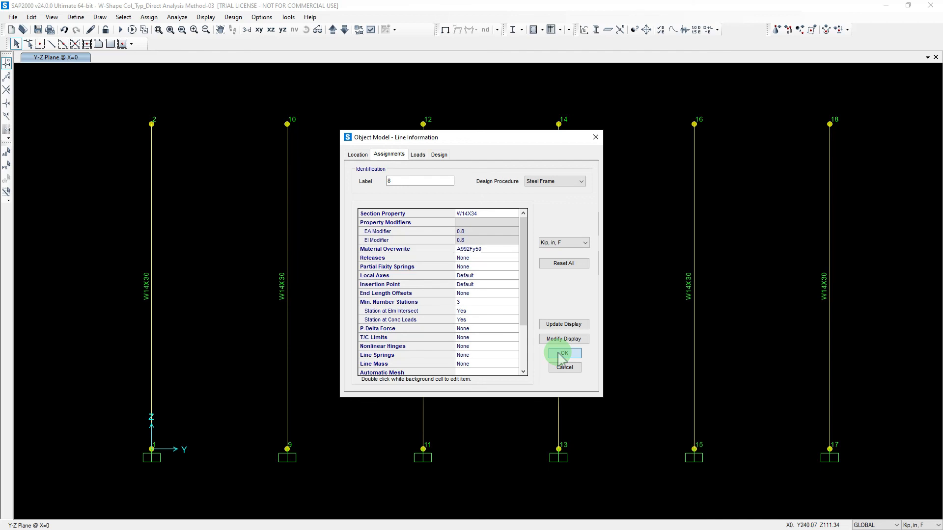
click(563, 354)
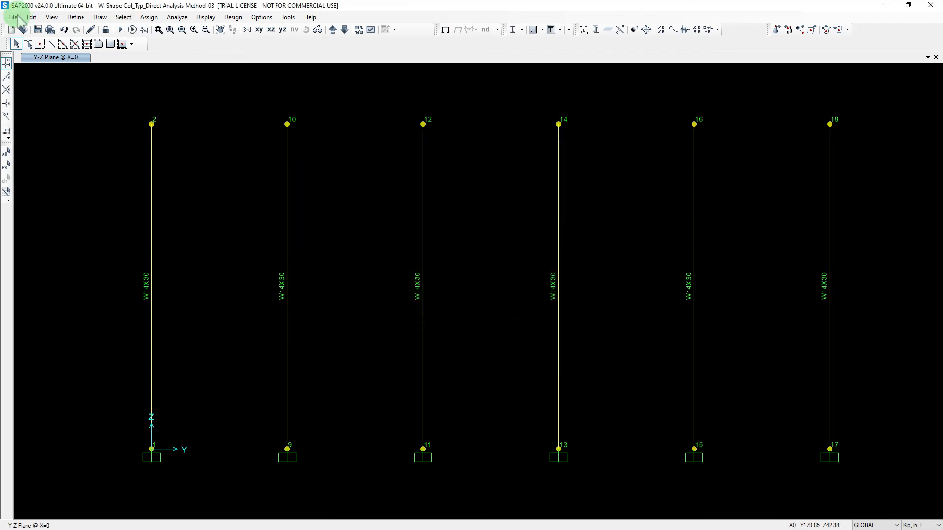
click(38, 29)
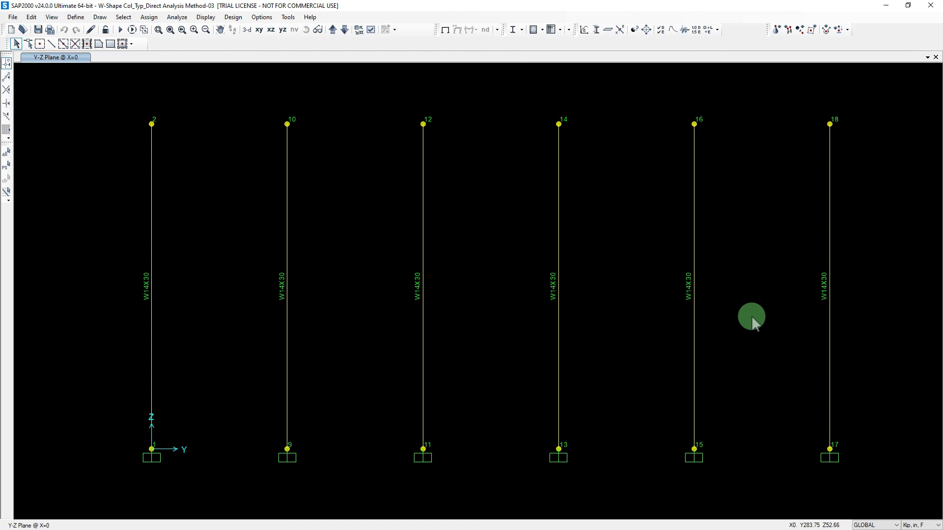
Step: Select the column between joints 15 and 16
drag(717, 313, 653, 237)
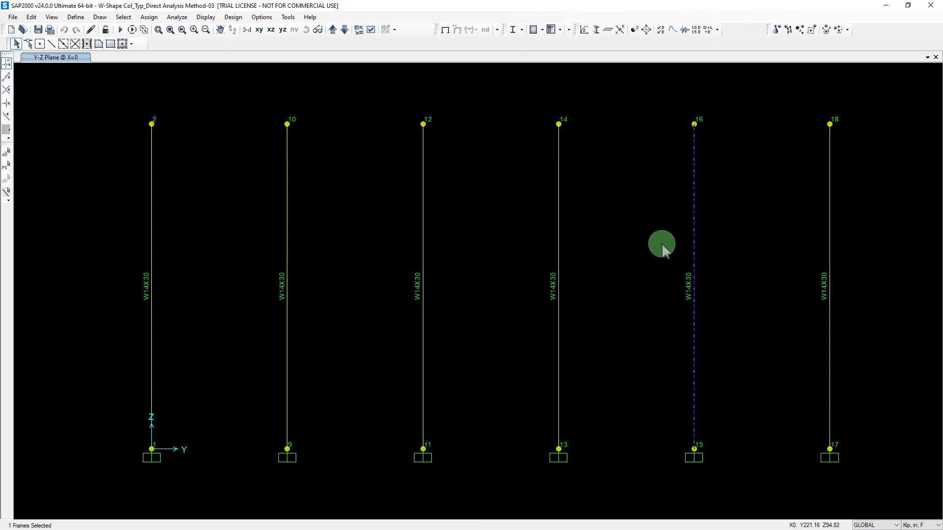
click(148, 19)
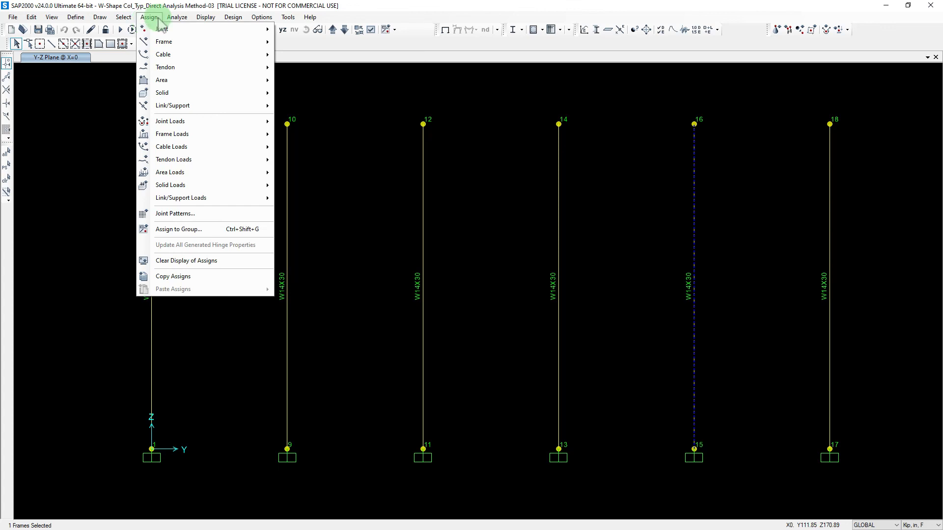
click(170, 42)
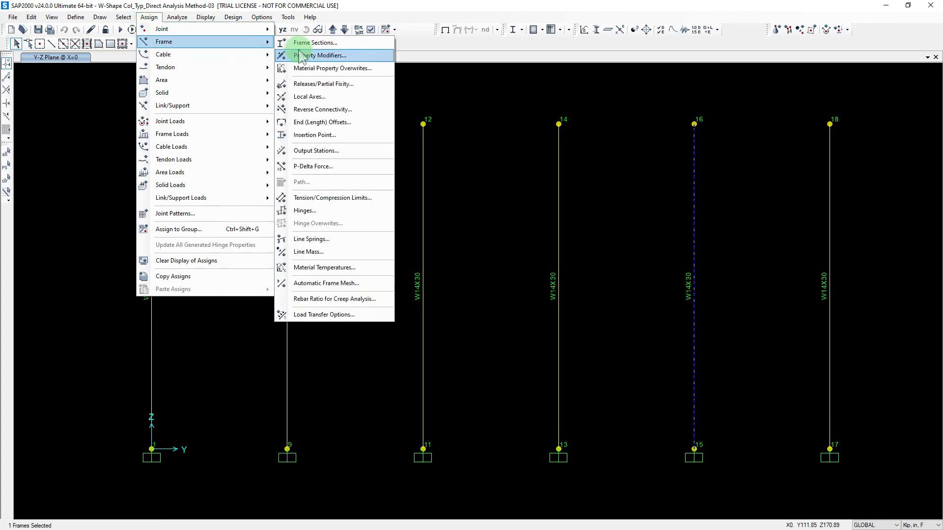
click(300, 56)
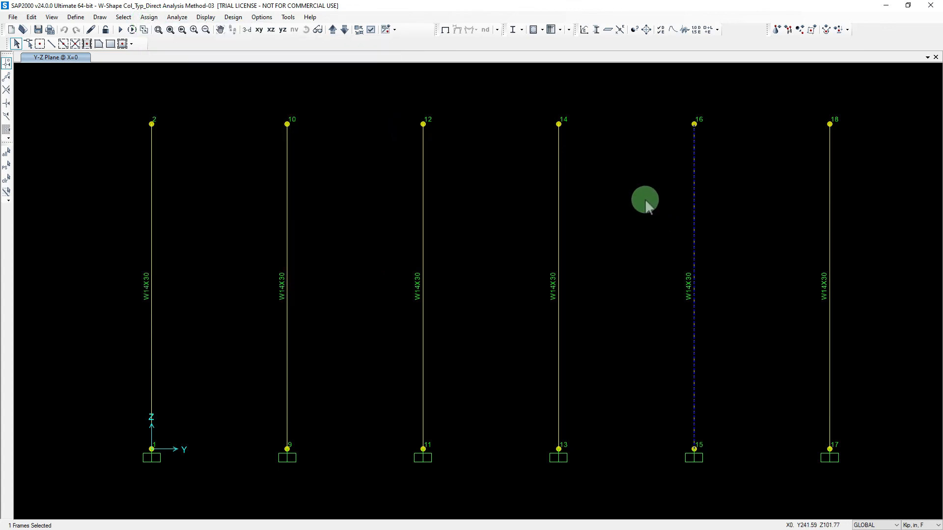
click(149, 18)
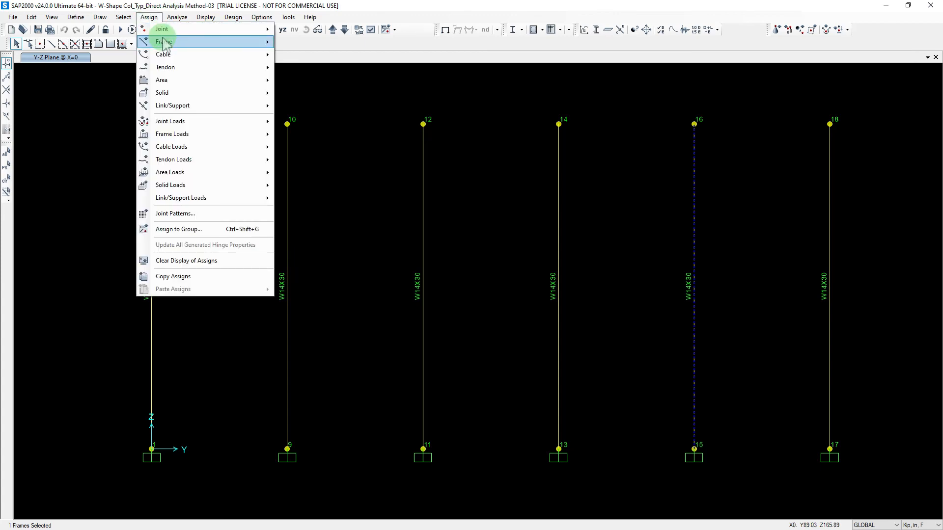
mouse_move(210, 43)
click(307, 56)
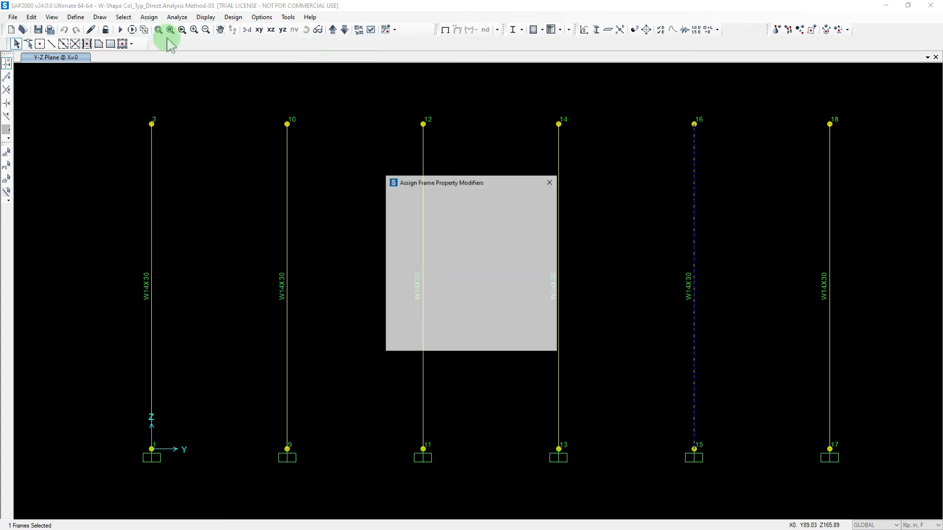
click(551, 182)
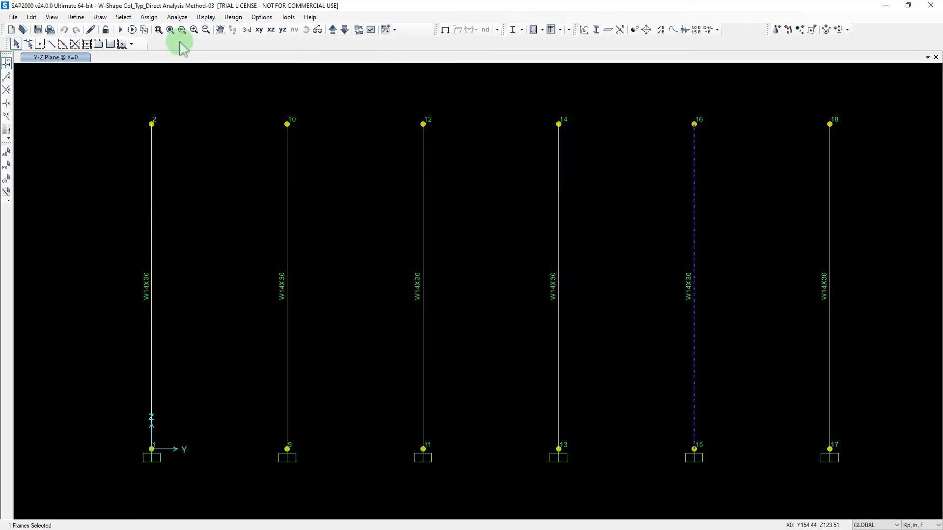
Step: Assign the W14X34 frame section to the selected column between joints 15 and 16
click(149, 18)
mouse_move(167, 44)
click(304, 43)
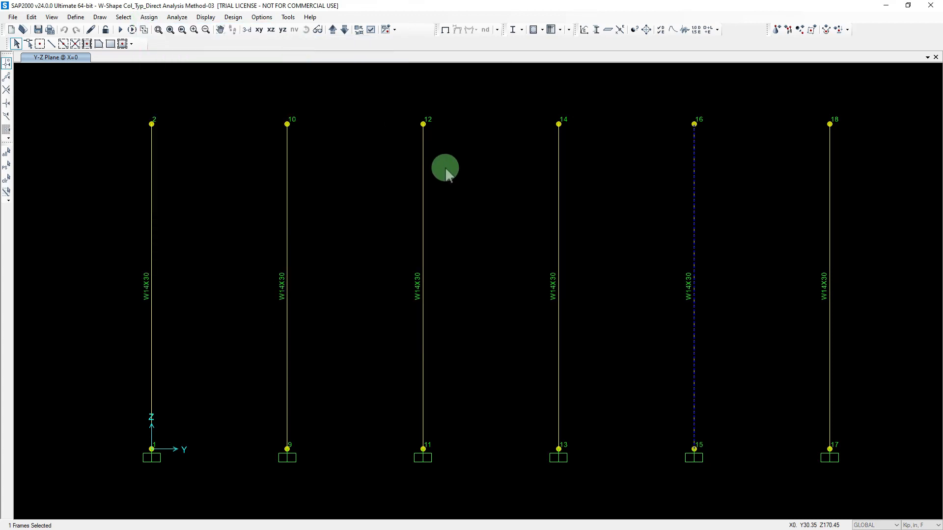
scroll(426, 288, down, 5)
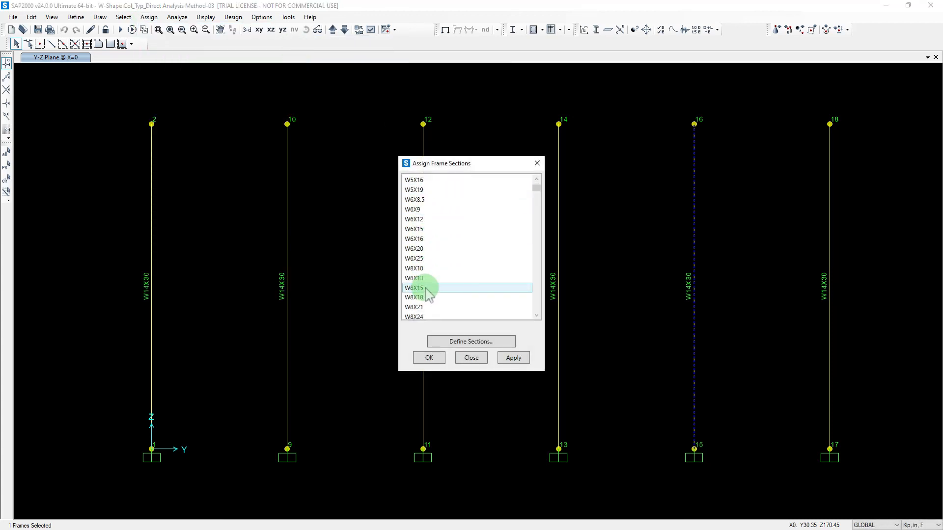
scroll(425, 290, down, 14)
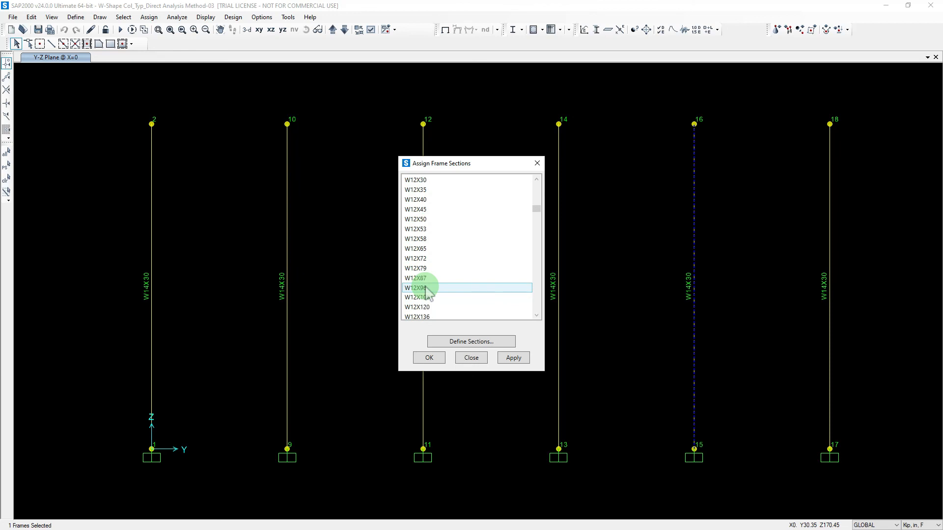
scroll(425, 290, down, 2)
click(421, 297)
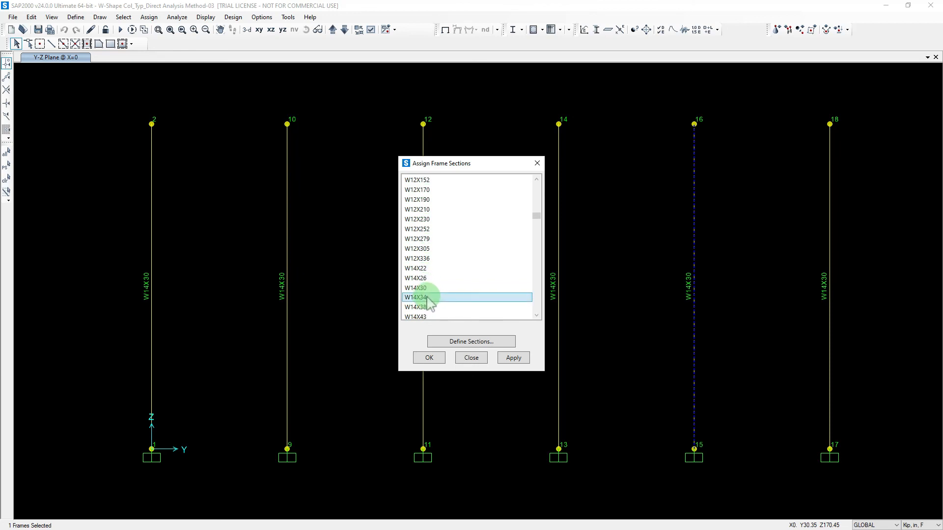
click(513, 358)
click(429, 358)
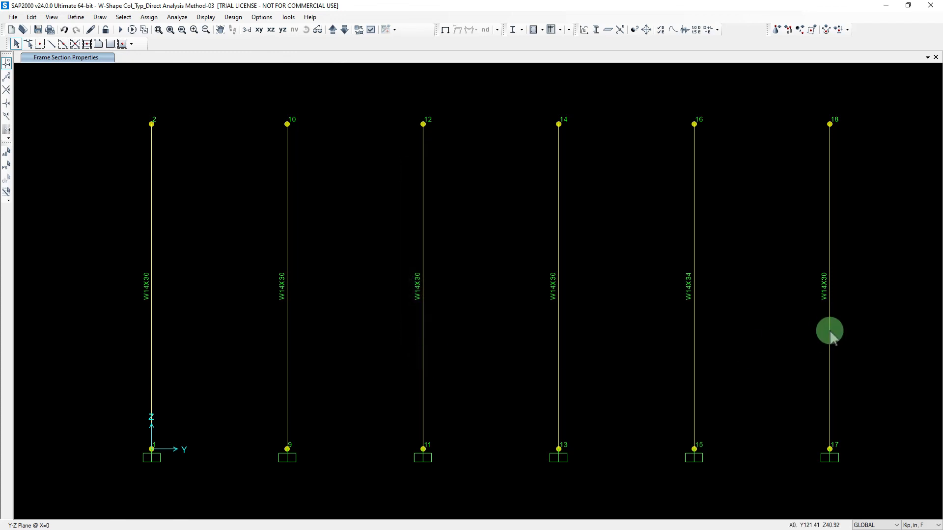
Step: Assign the W14X43 frame section to the column between joints 17 and 18
drag(855, 328, 788, 249)
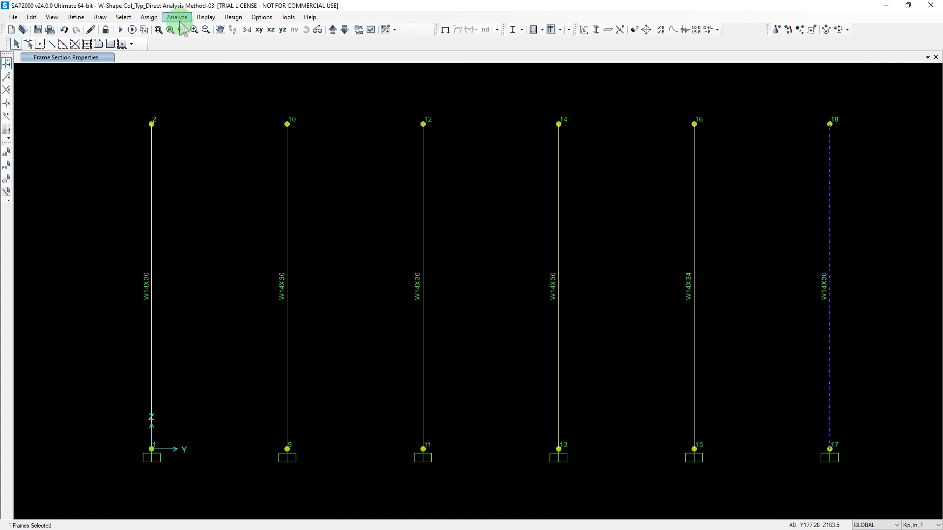
click(149, 17)
mouse_move(224, 44)
click(312, 41)
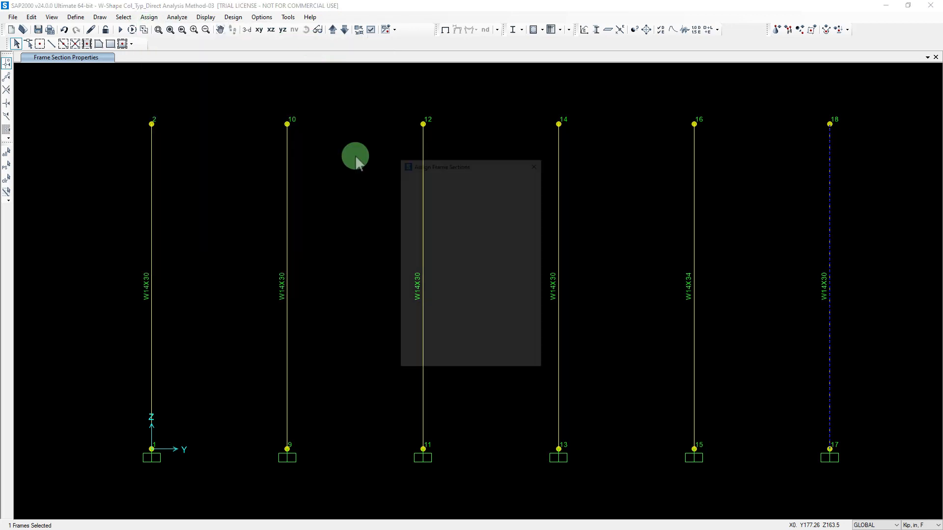
click(450, 269)
scroll(447, 265, down, 1)
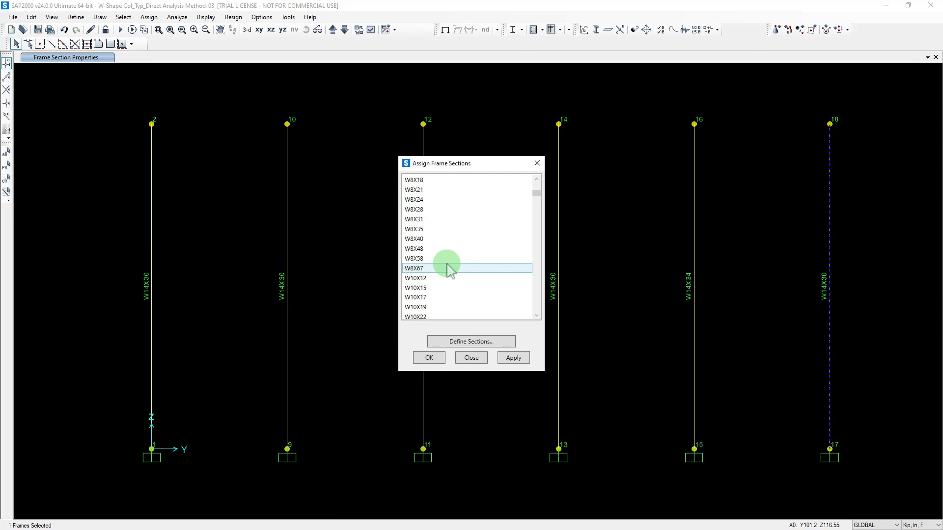
scroll(447, 266, down, 10)
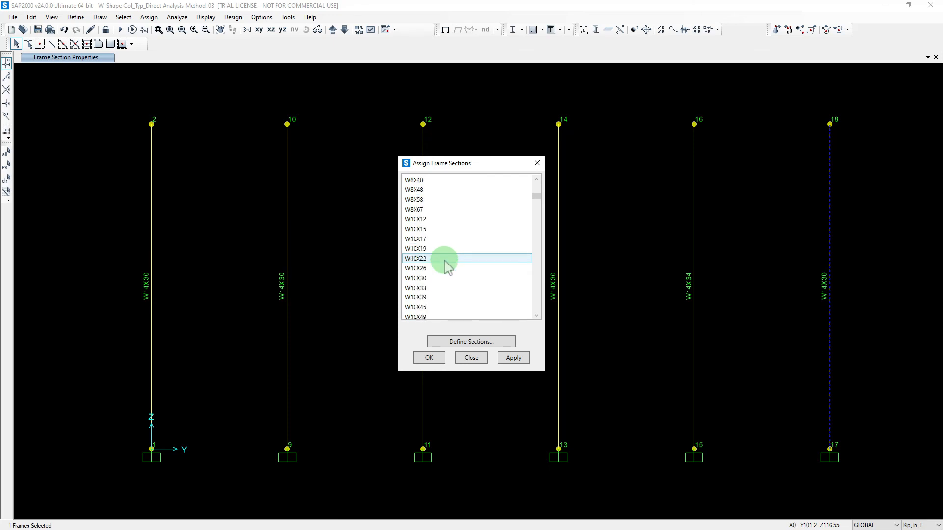
scroll(447, 265, down, 10)
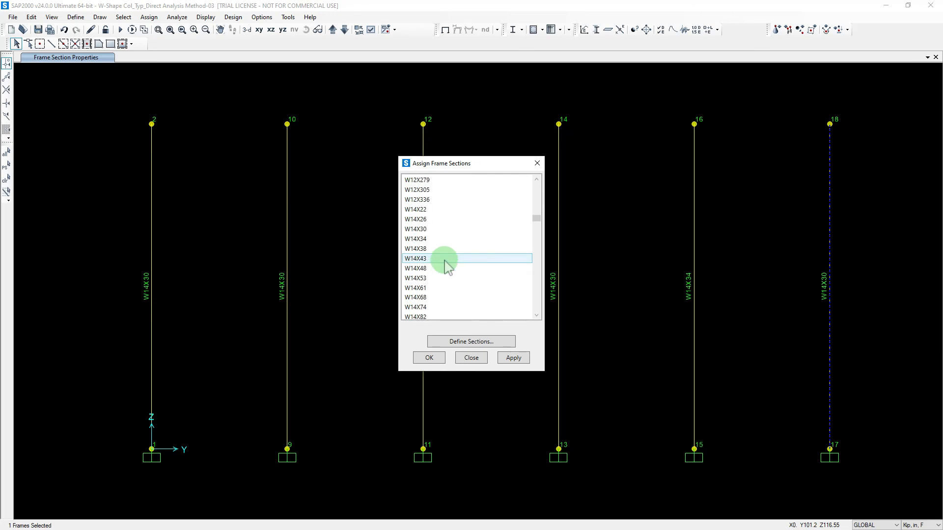
click(445, 261)
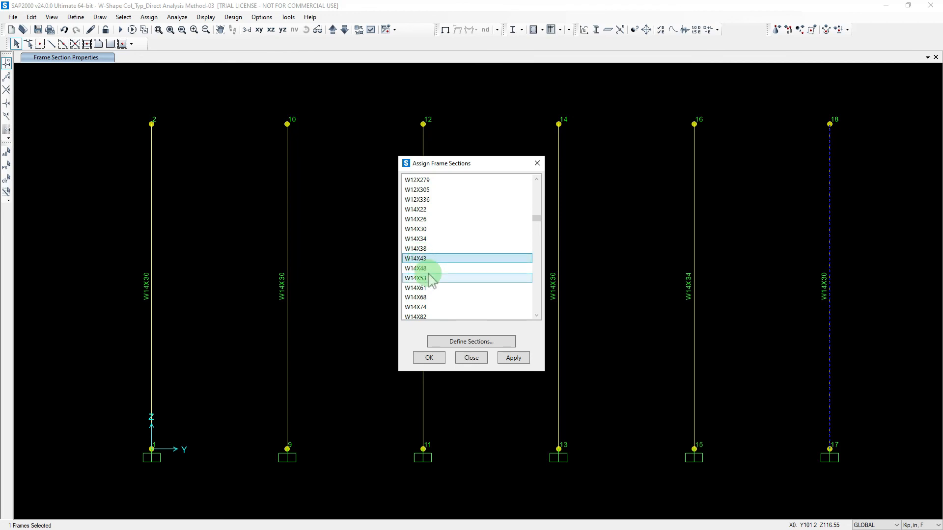
click(512, 357)
click(430, 358)
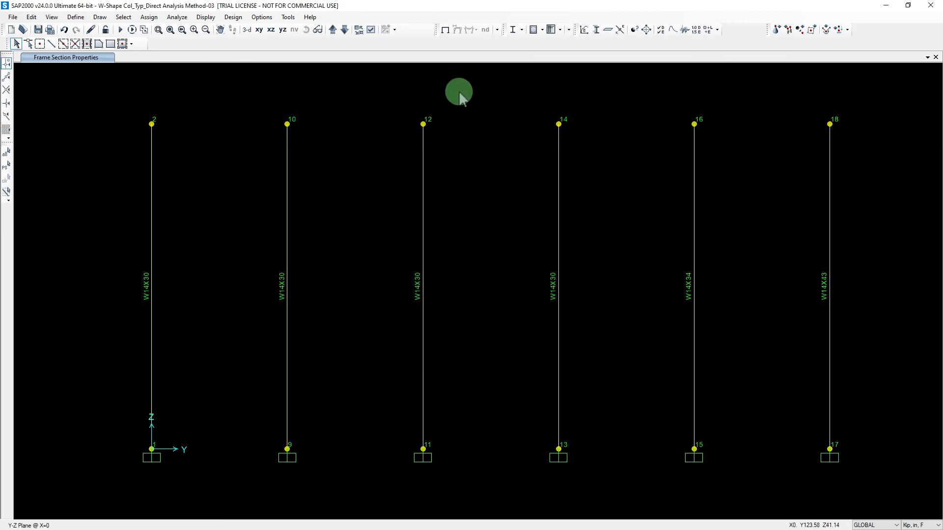
Step: Examine the assignments of the column between joints 15 and 16, including section property, property modifiers and automatic mesh options
click(695, 239)
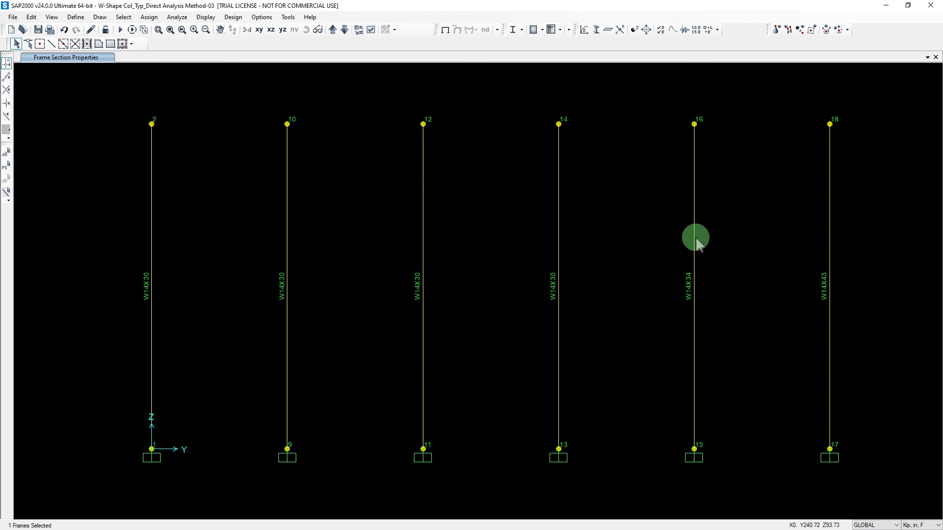
right_click(696, 239)
key(Escape)
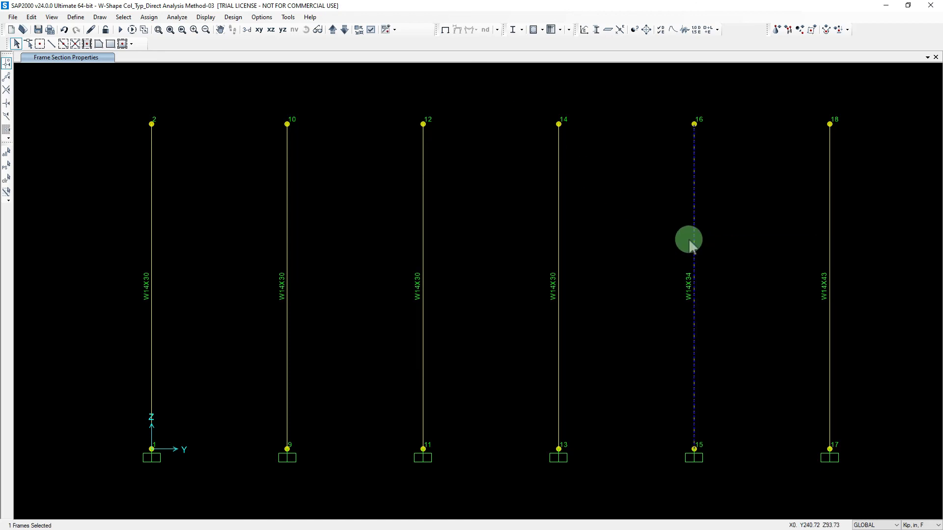
click(694, 239)
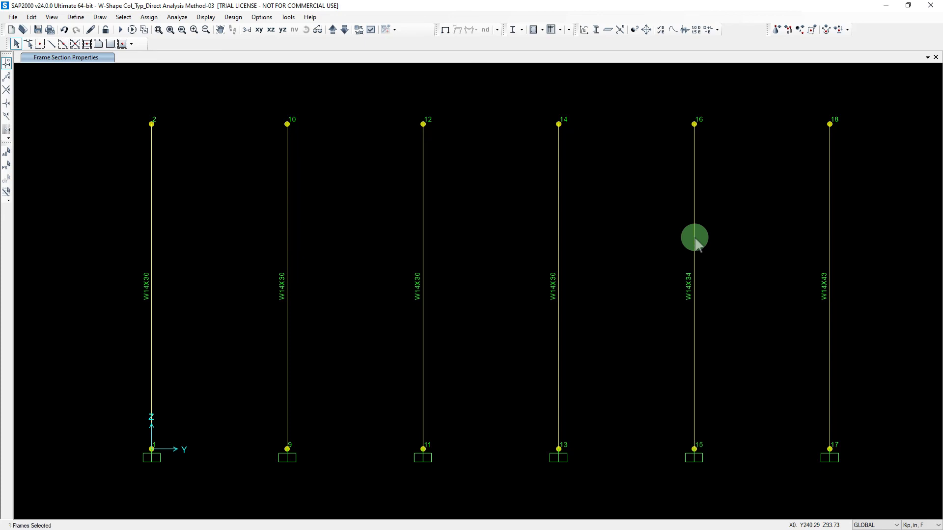
click(695, 239)
click(694, 239)
click(695, 239)
right_click(695, 240)
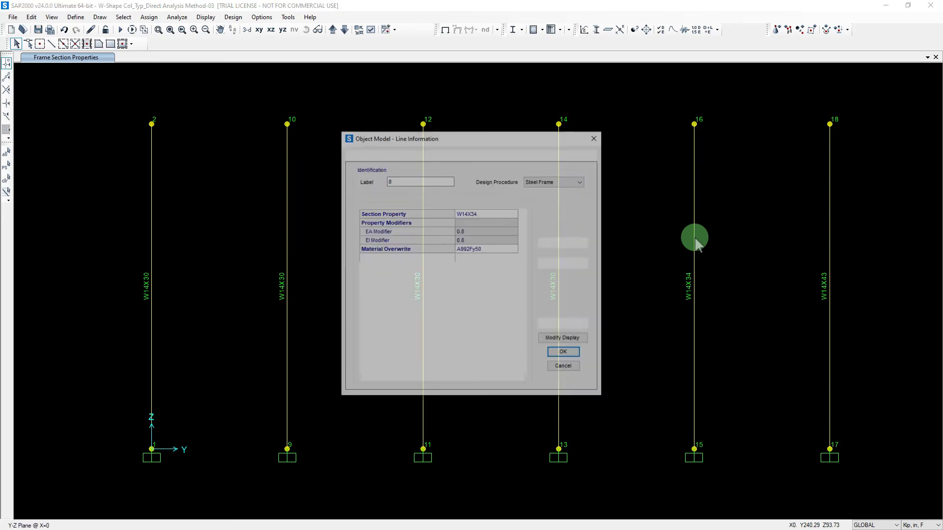
scroll(417, 297, down, 5)
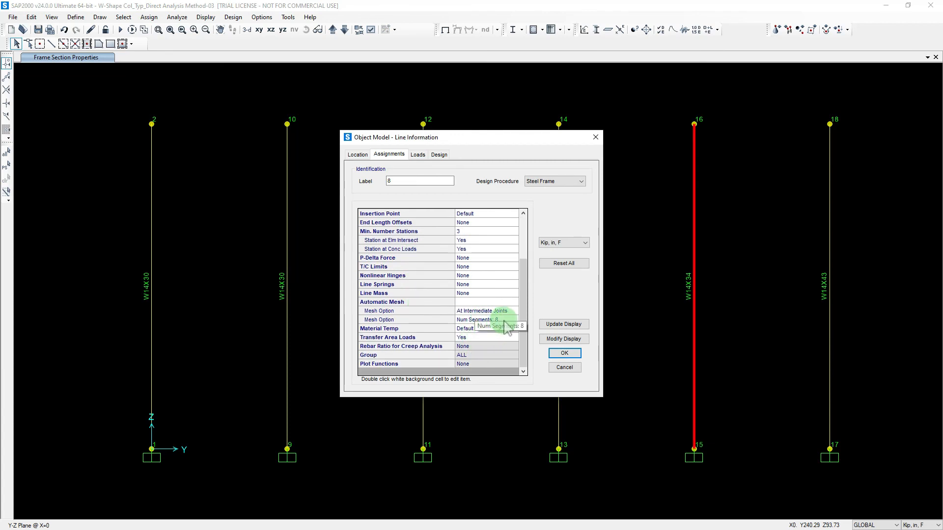
click(565, 354)
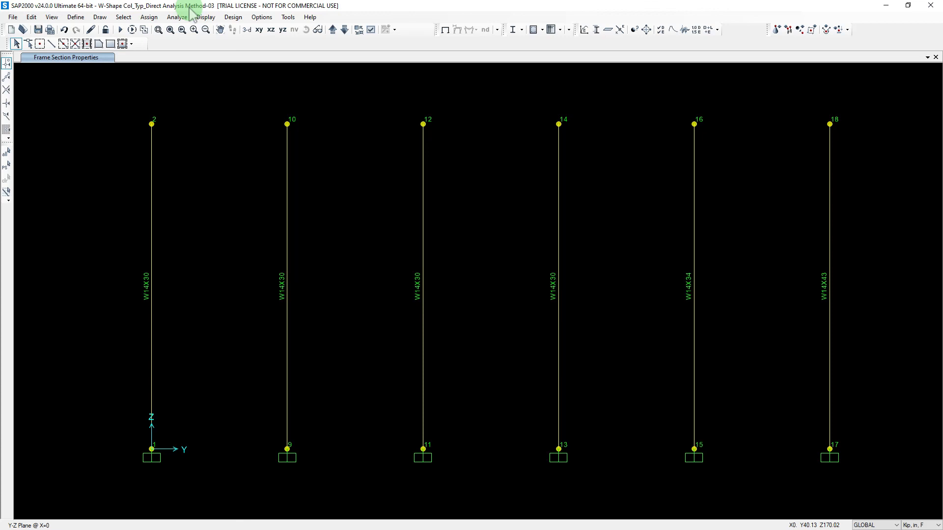
Step: Run the analysis for the SW, VERT, HORIZ and 1.6(V+H) load cases
click(120, 30)
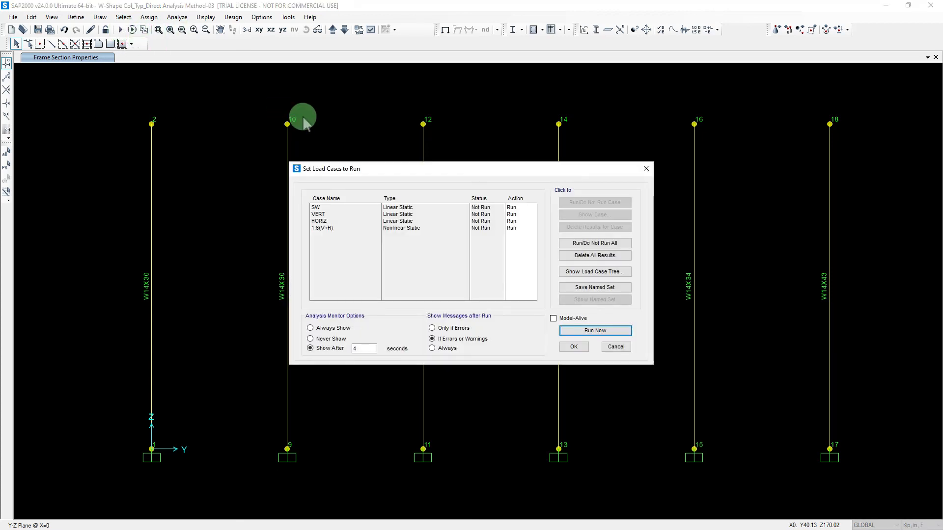
click(576, 332)
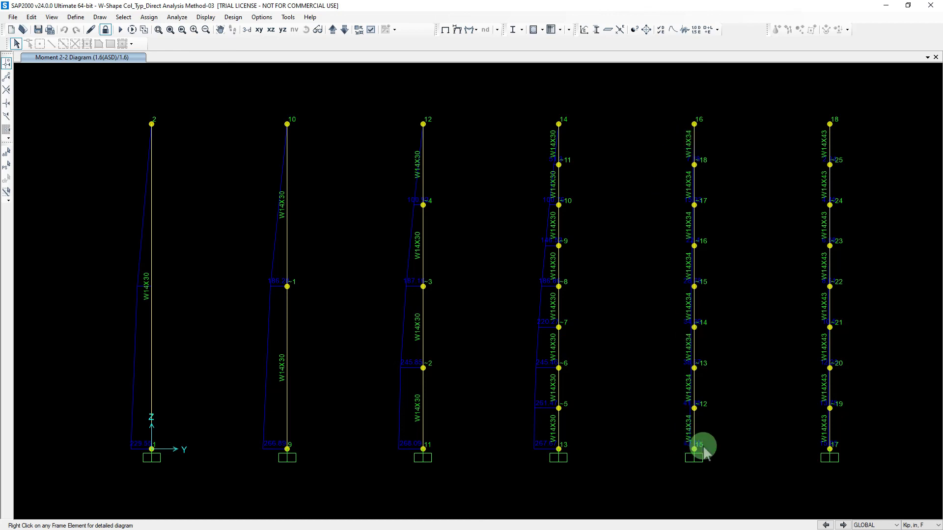
Step: Display the deformed shape for the 1.6(ASD)/1.6 combination and compare the top displacements of the W14X30, W14X34 and W14X43 columns with eight segments
click(522, 29)
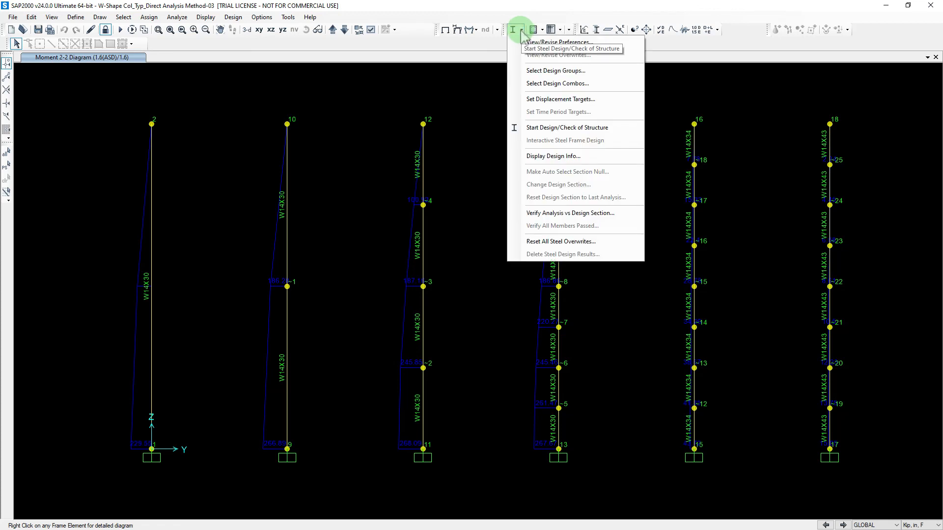
click(476, 30)
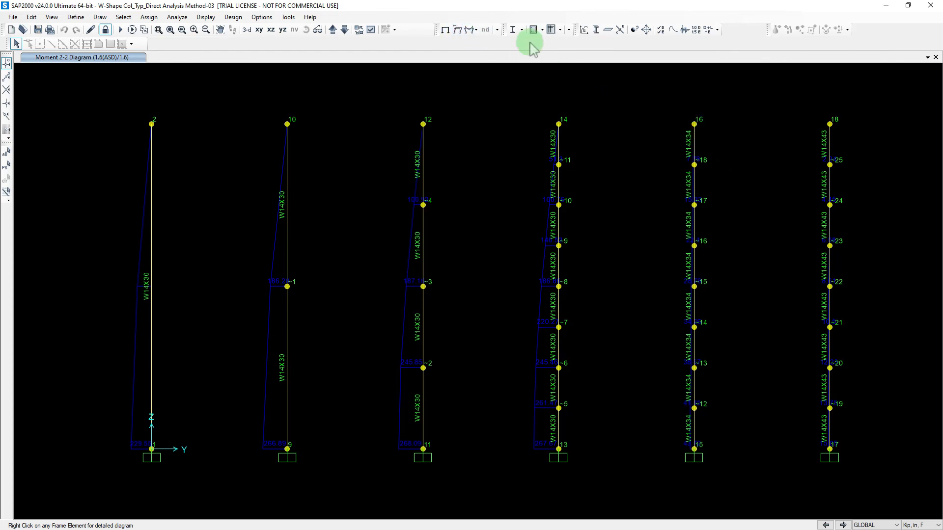
click(458, 31)
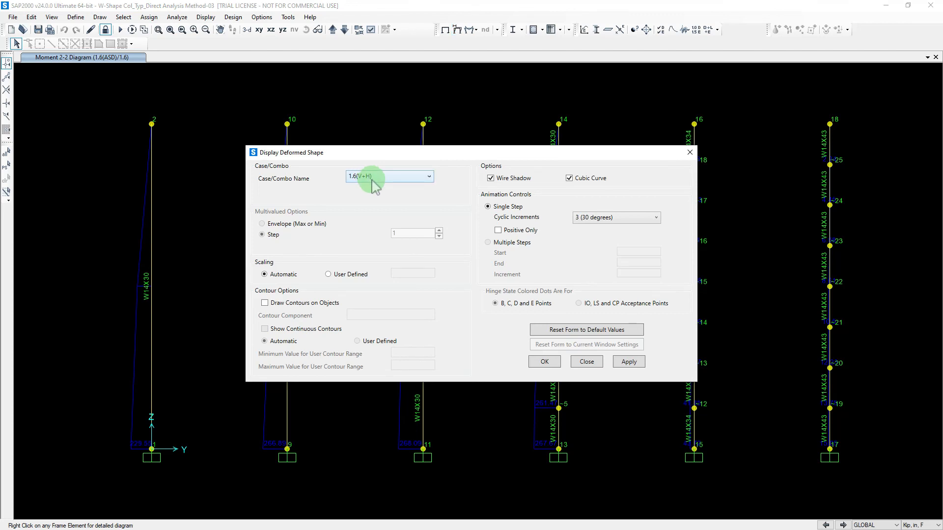
click(369, 178)
click(366, 229)
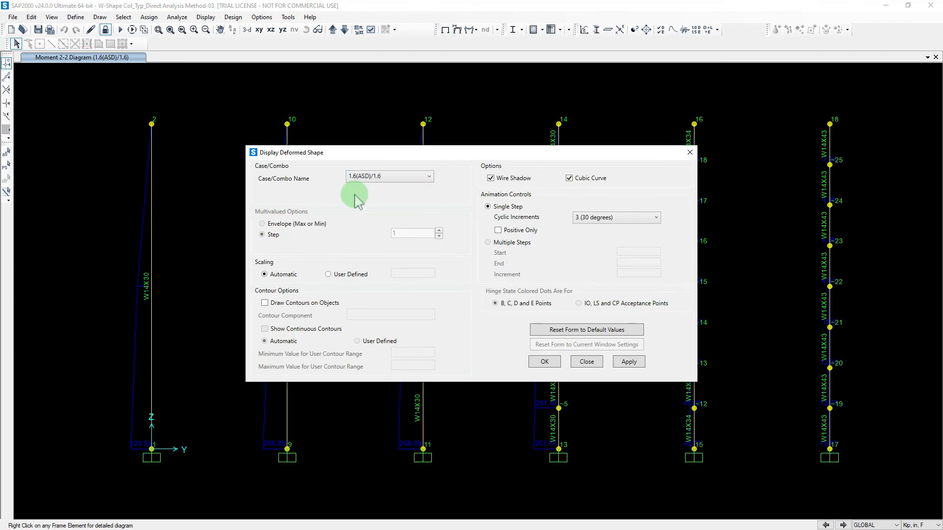
drag(374, 158, 245, 78)
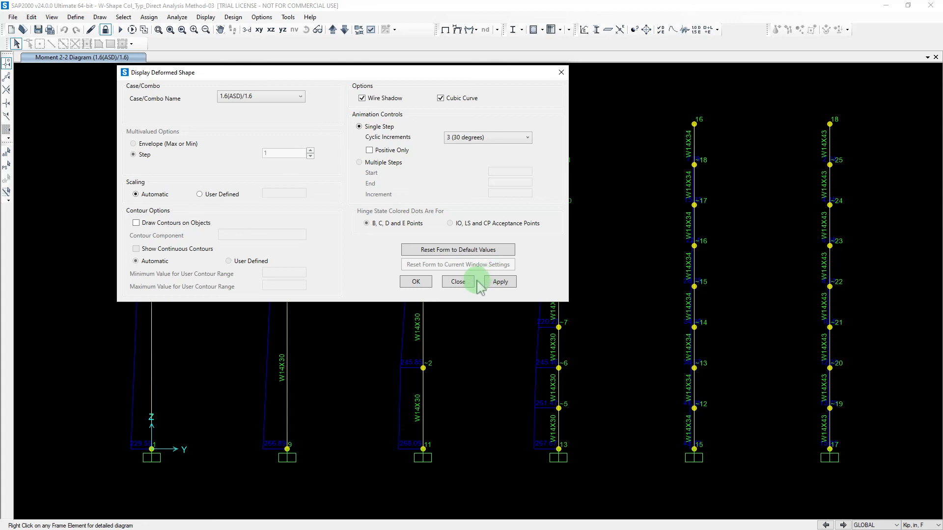
click(416, 282)
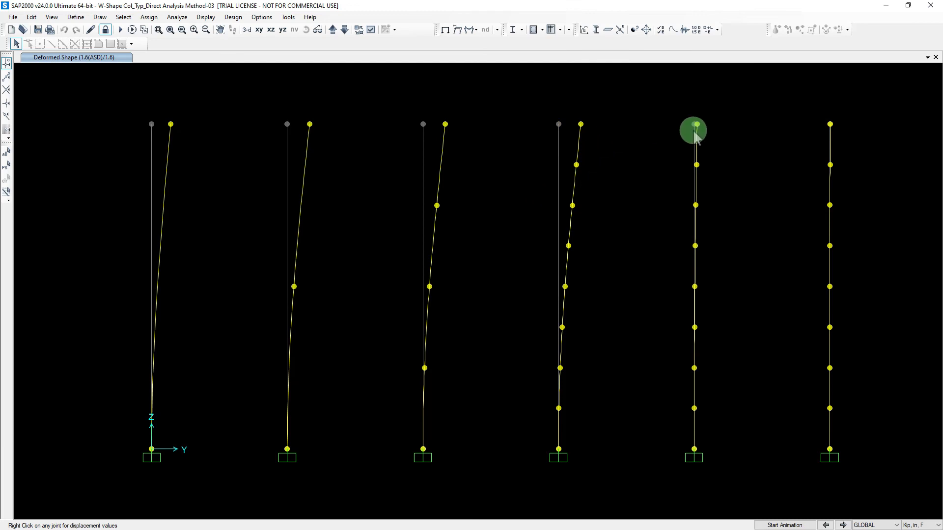
mouse_move(582, 126)
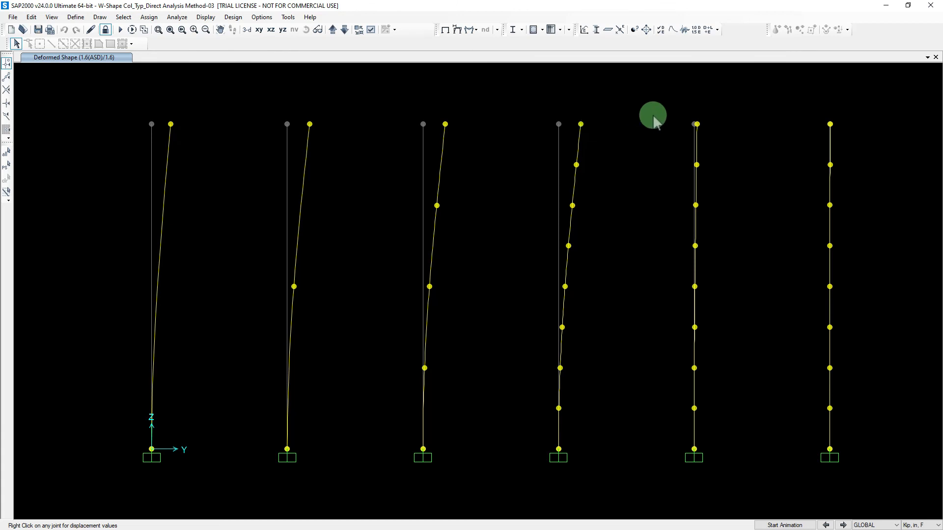
mouse_move(699, 127)
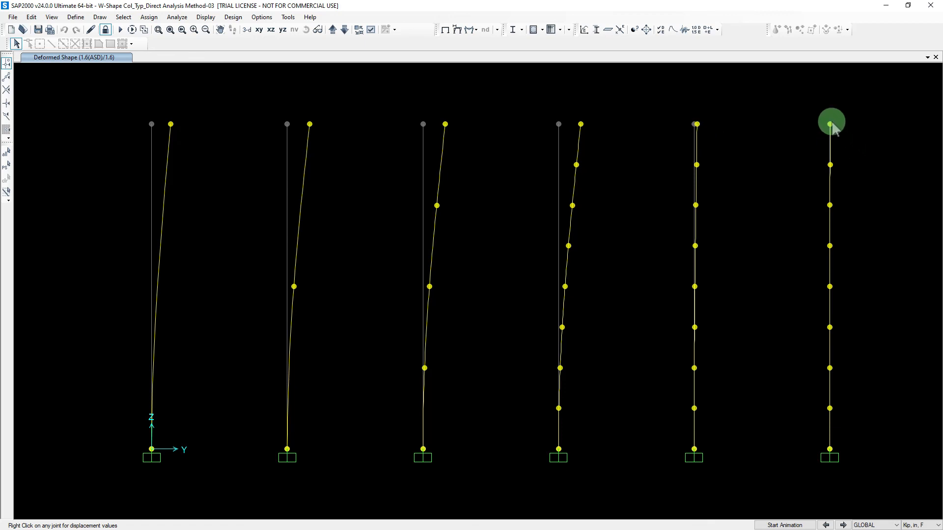
mouse_move(830, 125)
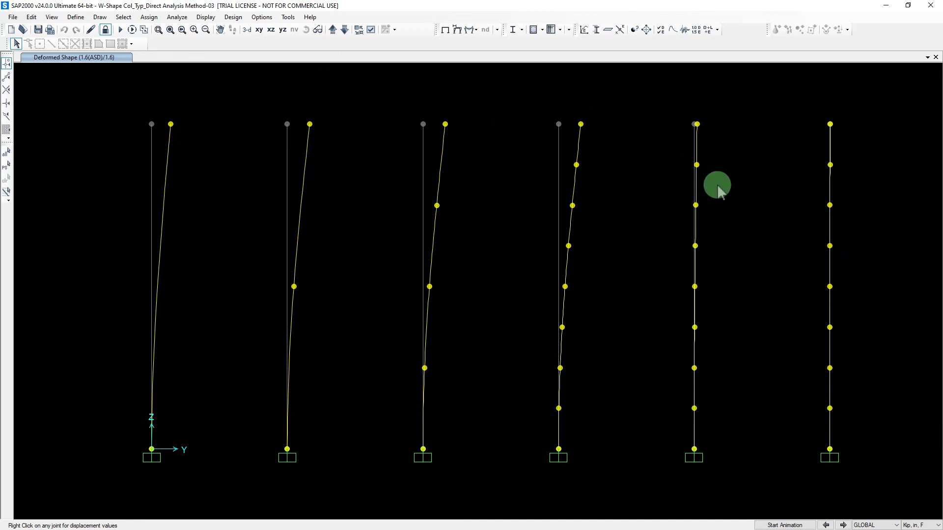
Step: Run the AISC 360-10 steel design check and display the maximum stress ratios on the columns
click(514, 35)
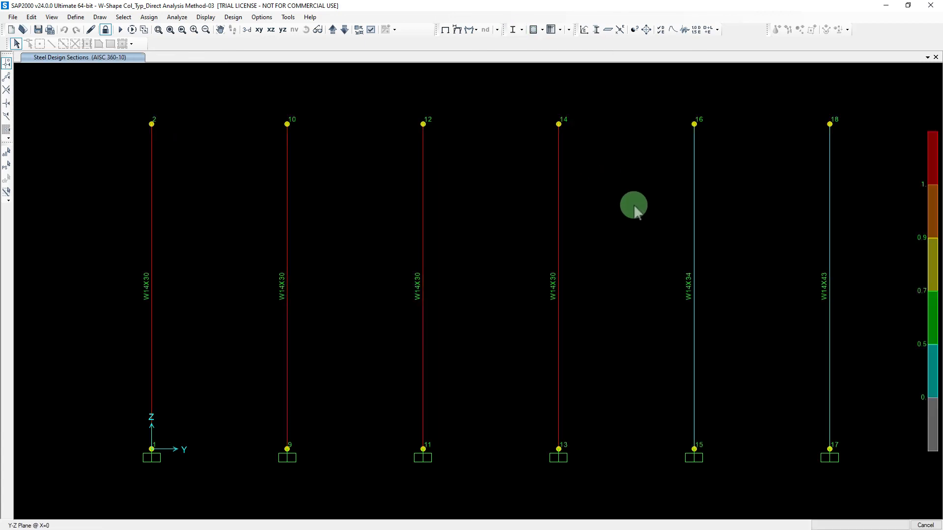
click(521, 30)
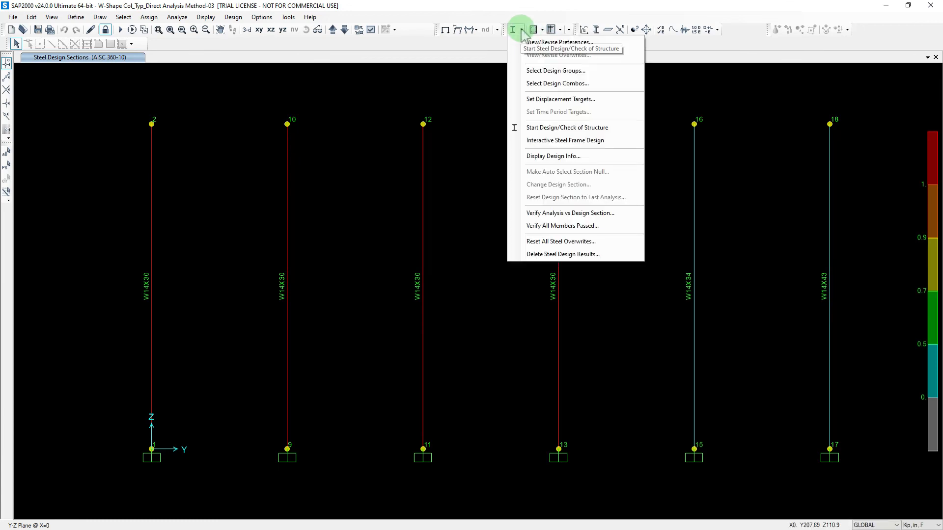
click(550, 156)
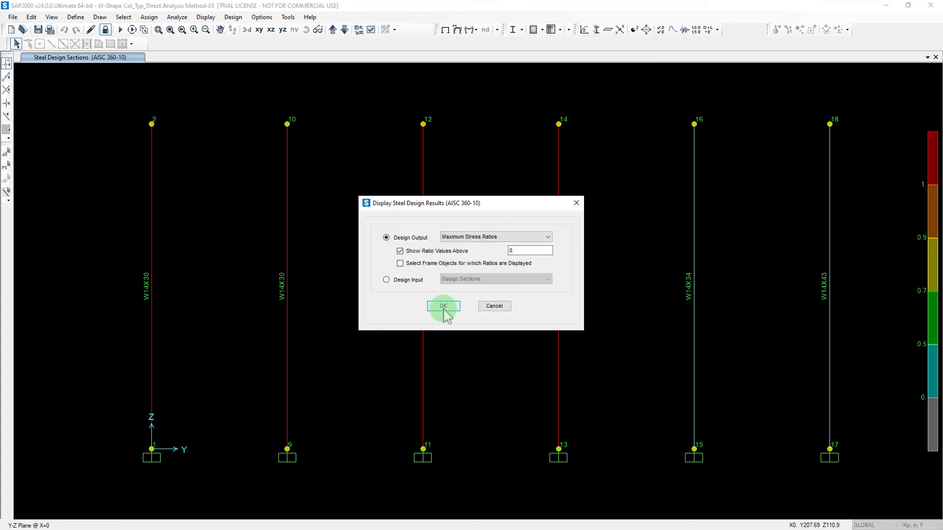
click(444, 307)
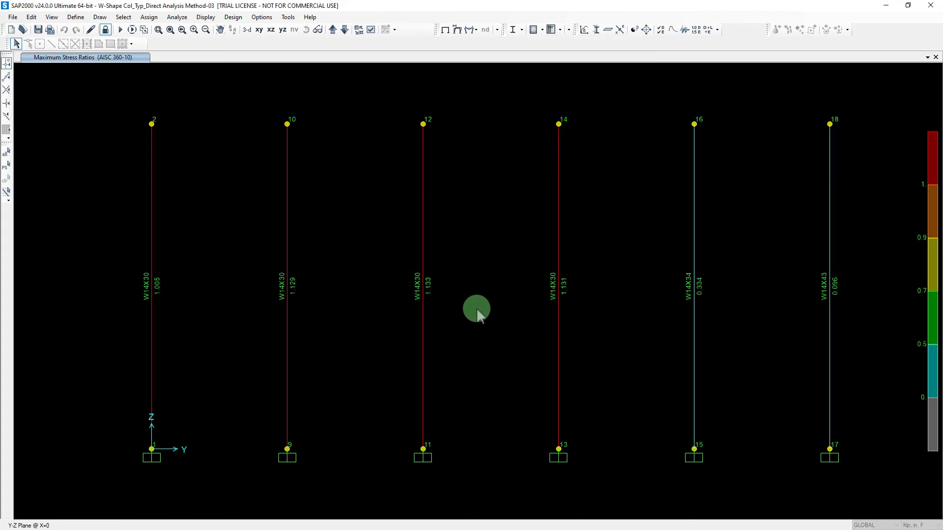